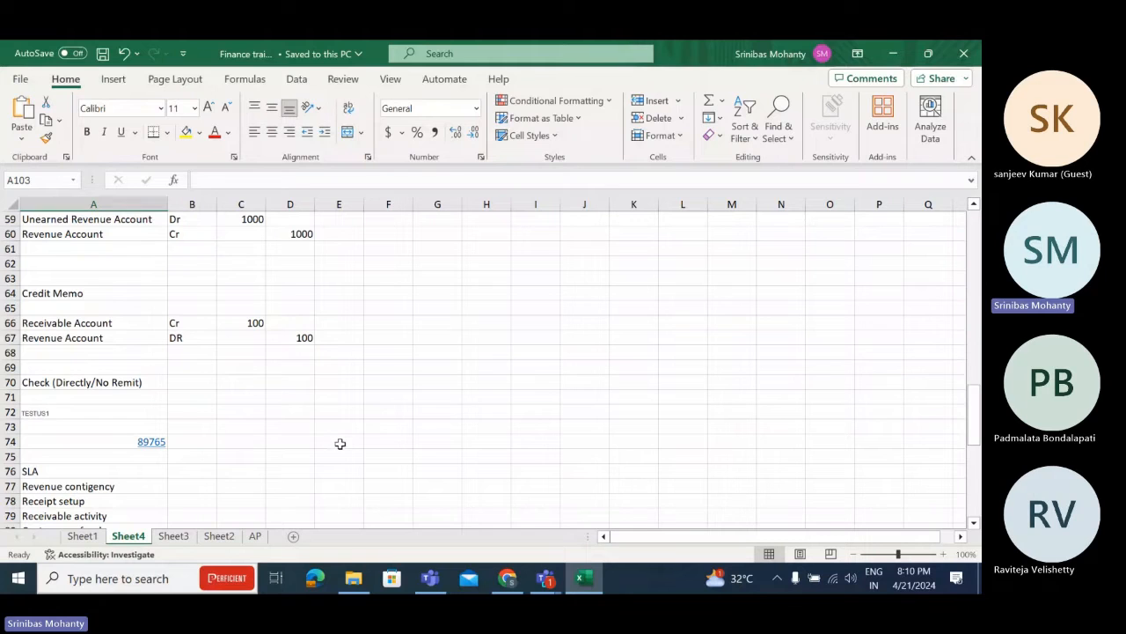
Review the AR notes on Sheet4 from the beginning through the normal-scenario and invoice-in-advance revenue scheduling entries.
scroll(334, 442, "up", 7)
scroll(340, 443, "up", 4)
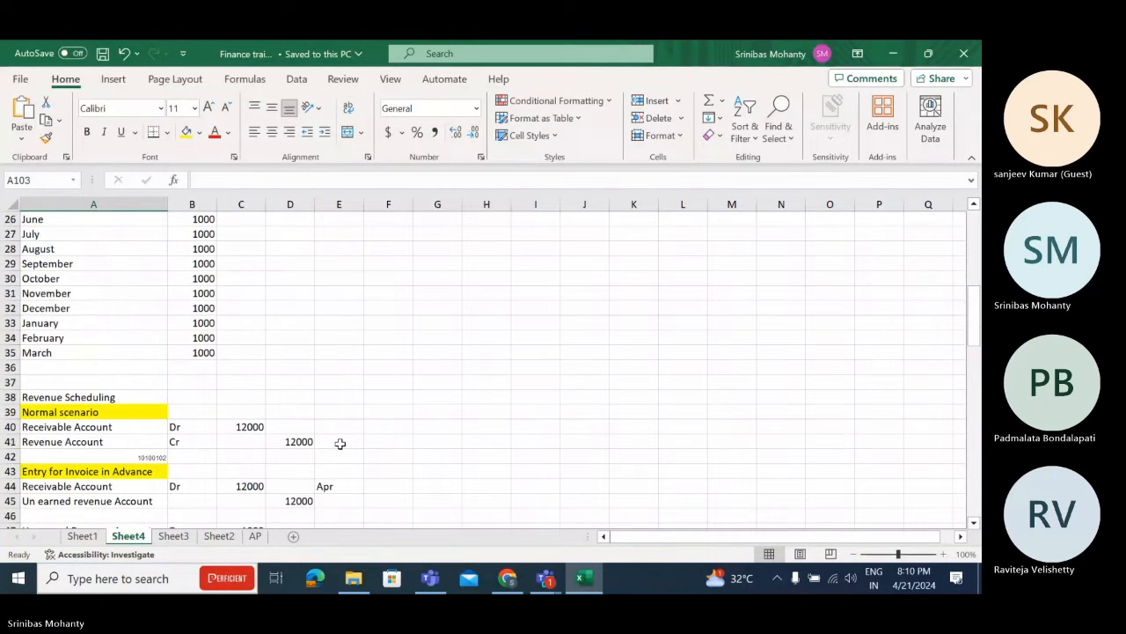
scroll(181, 332, "up", 4)
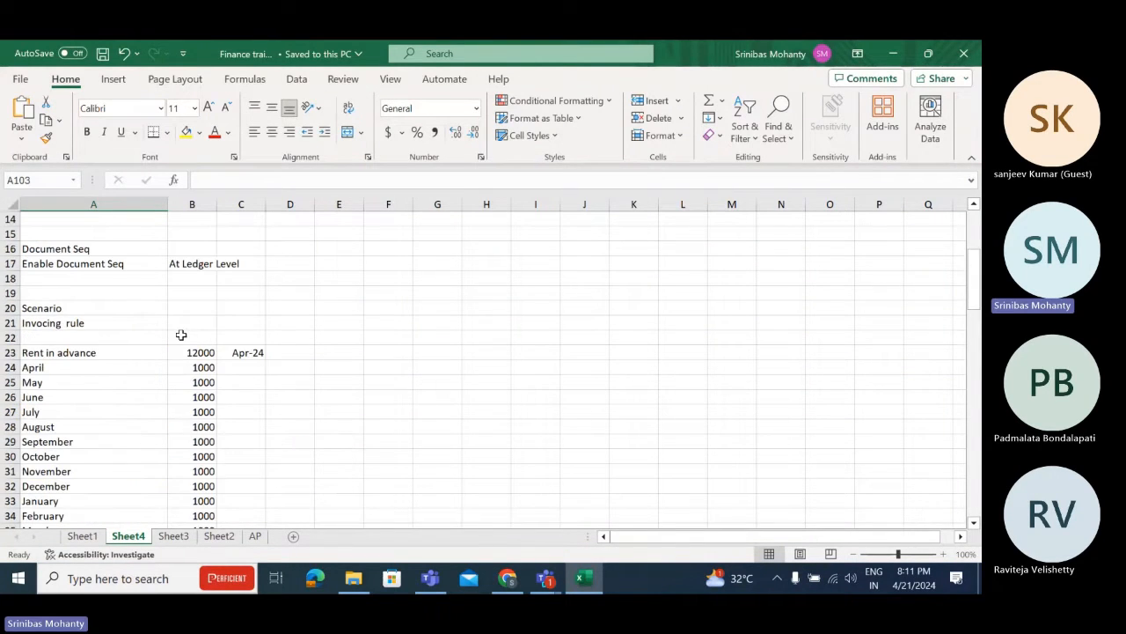
scroll(122, 358, "up", 5)
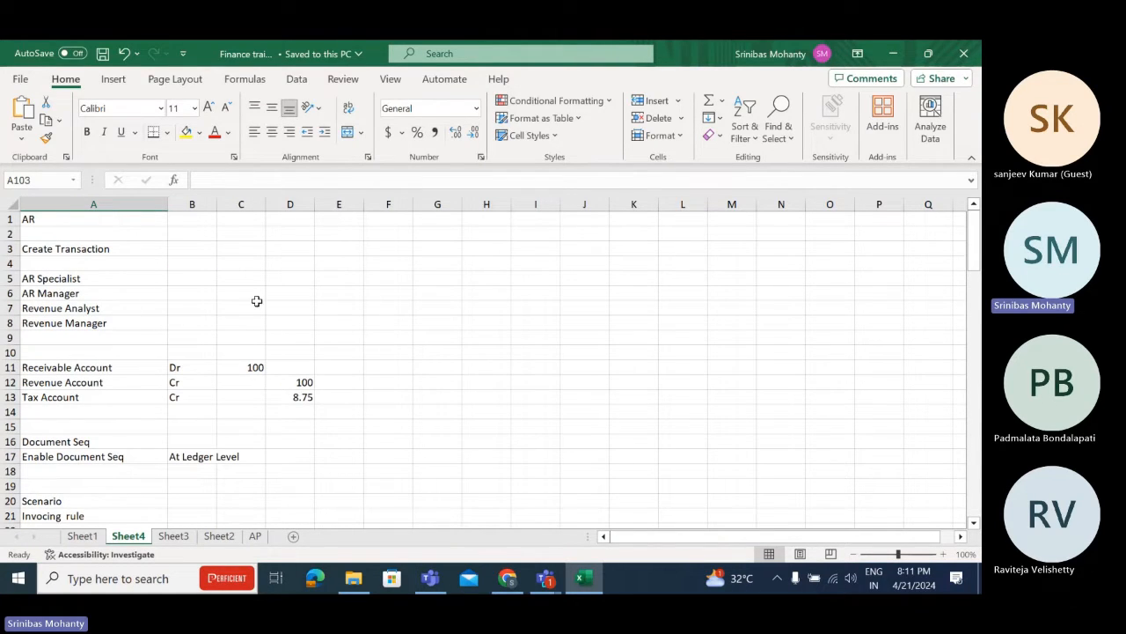
scroll(255, 304, "down", 3)
scroll(247, 322, "down", 8)
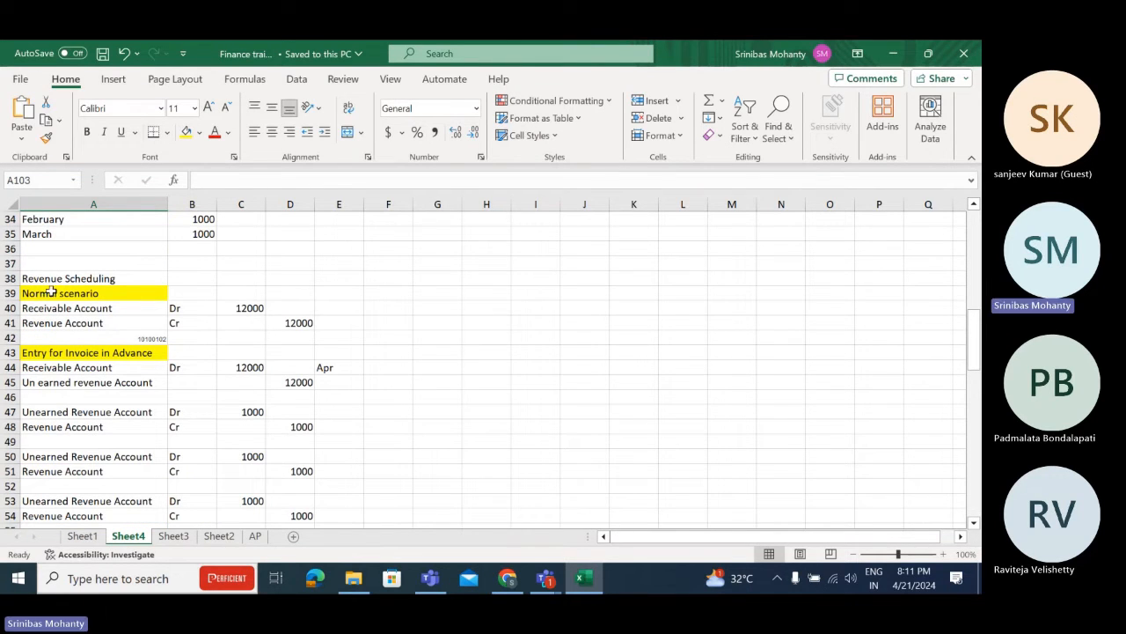
left_click_drag(51, 293, 310, 460)
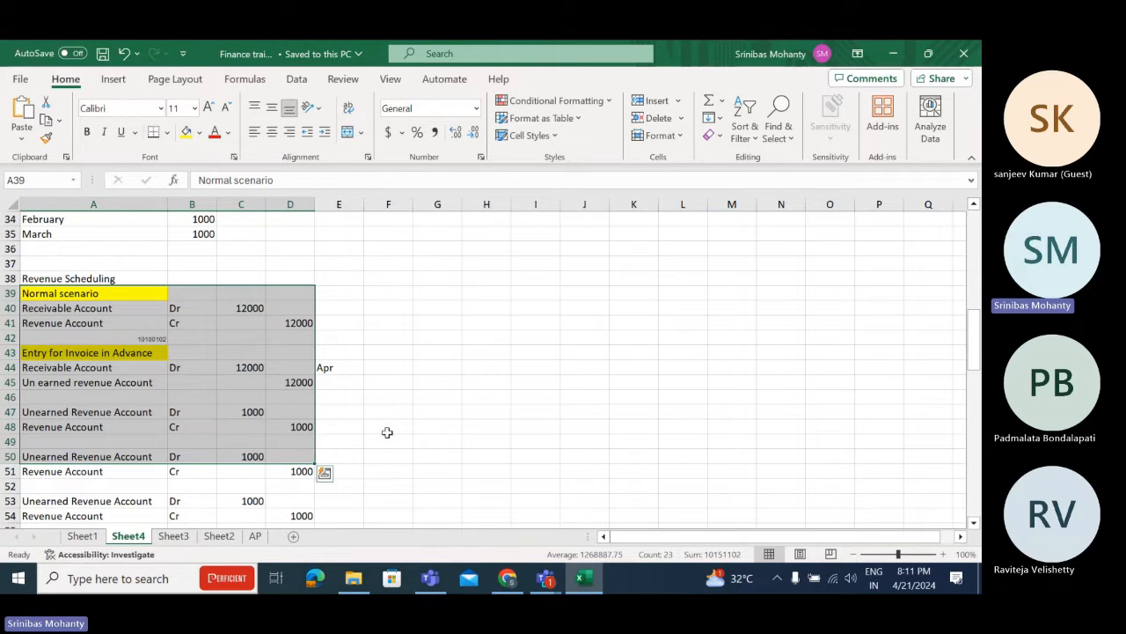
left_click(467, 410)
scroll(143, 414, "down", 5)
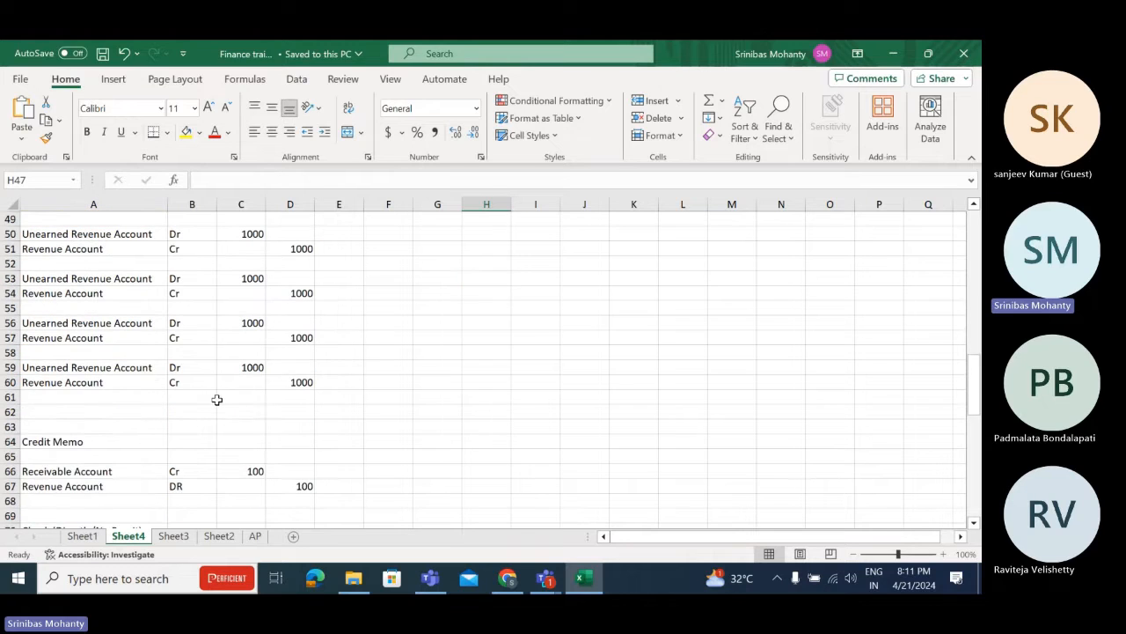
Examine the Credit Memo receivable and revenue entries and the check receipt notes below them.
scroll(217, 400, "down", 3)
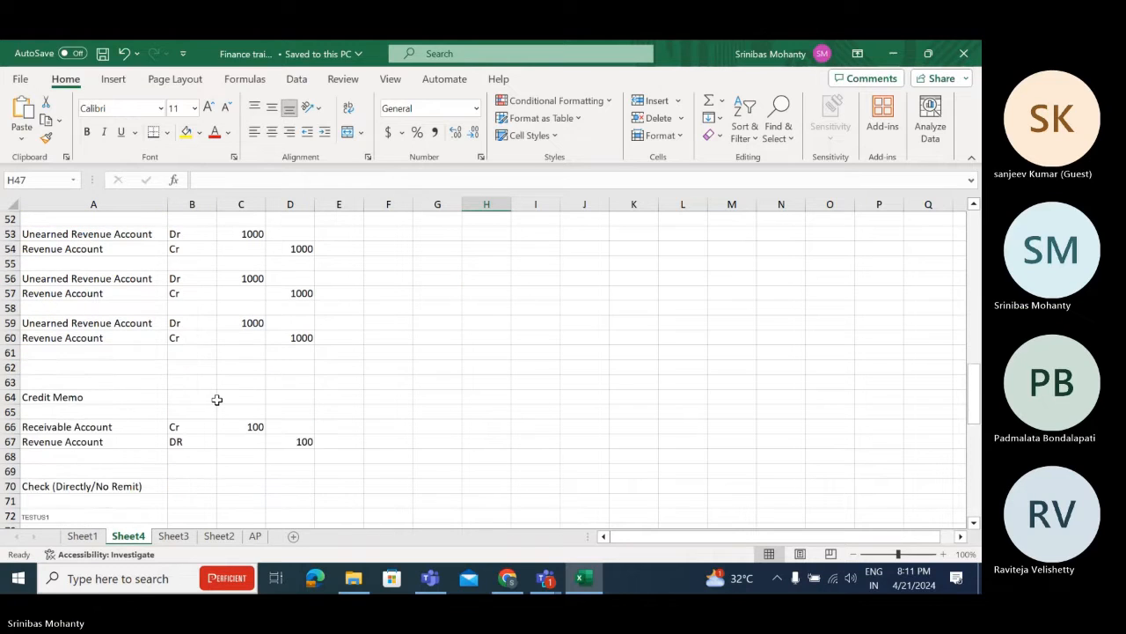
scroll(110, 369, "up", 2)
left_click_drag(56, 390, 313, 442)
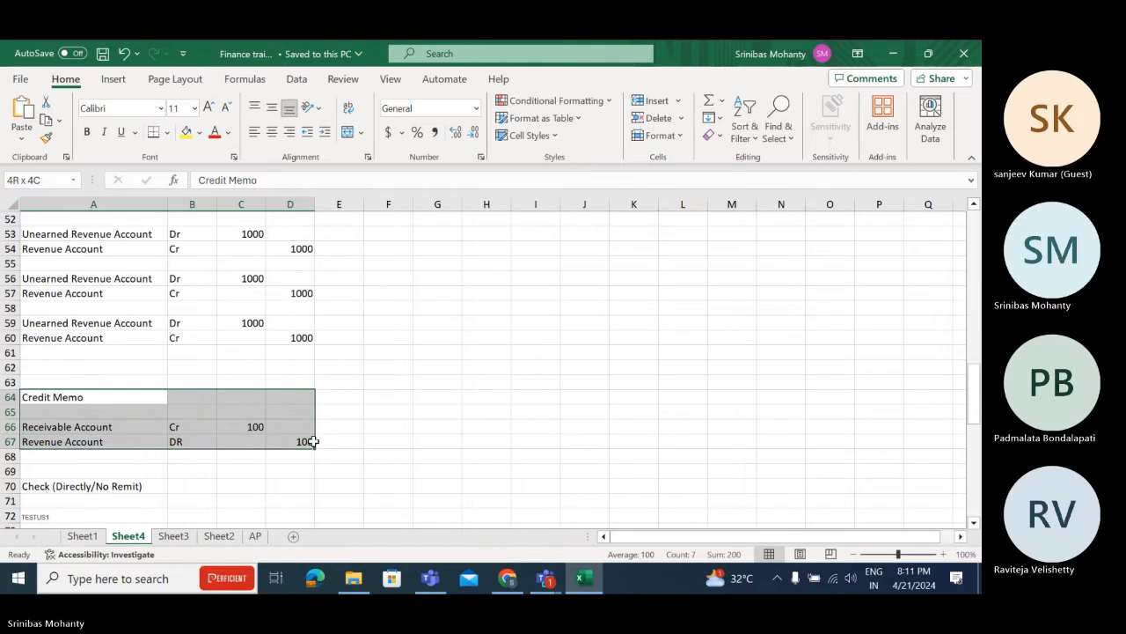
left_click(121, 431)
scroll(160, 415, "down", 2)
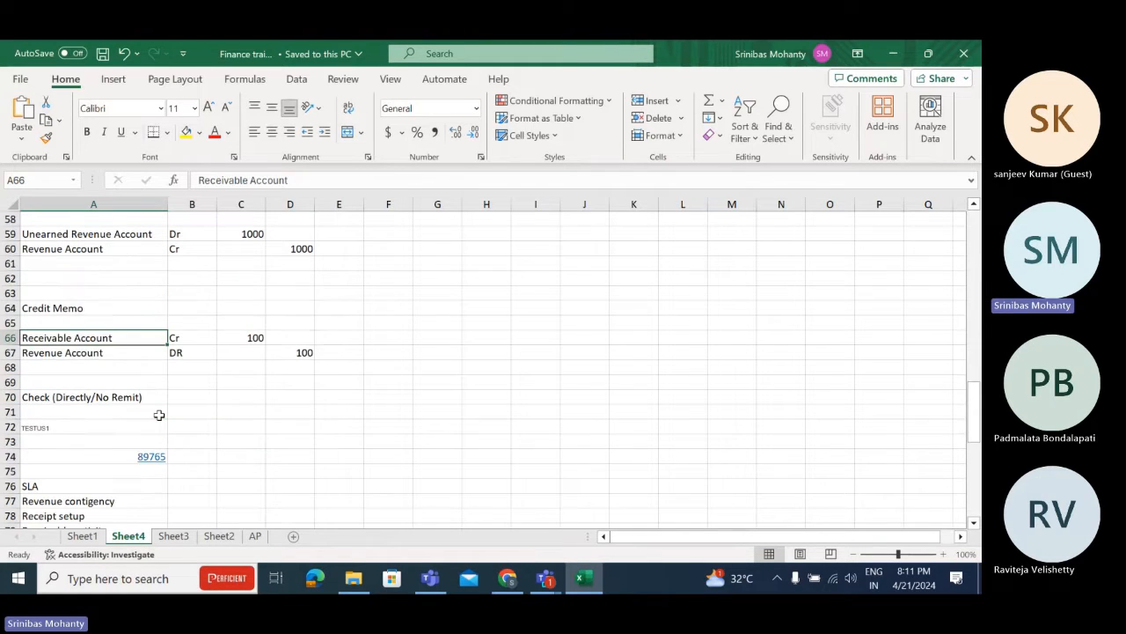
scroll(160, 415, "up", 2)
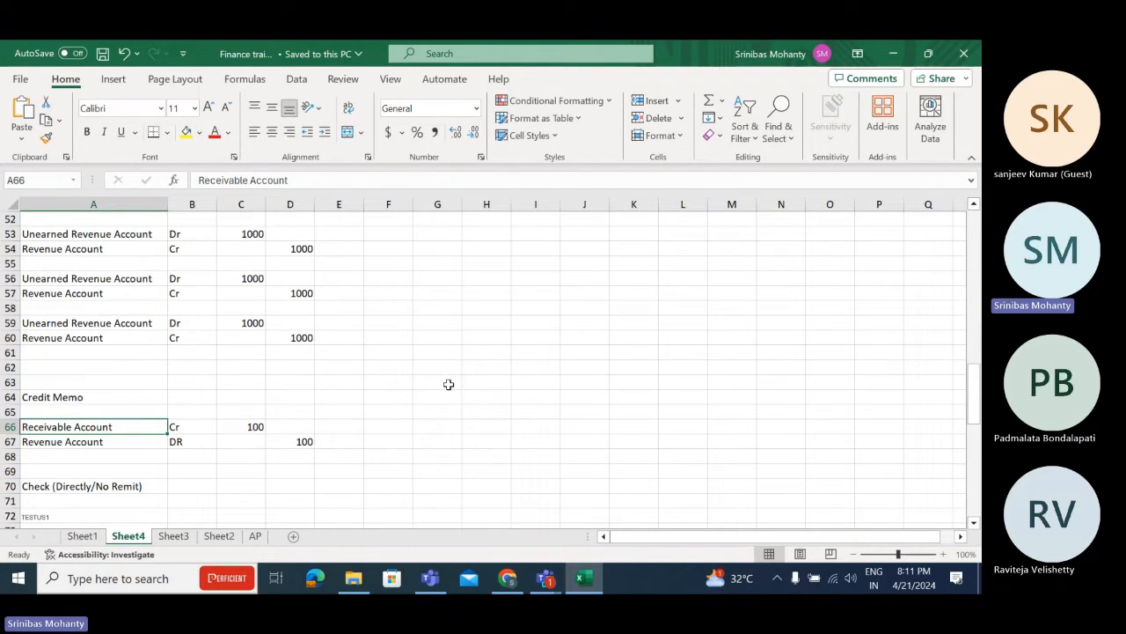
scroll(420, 393, "down", 3)
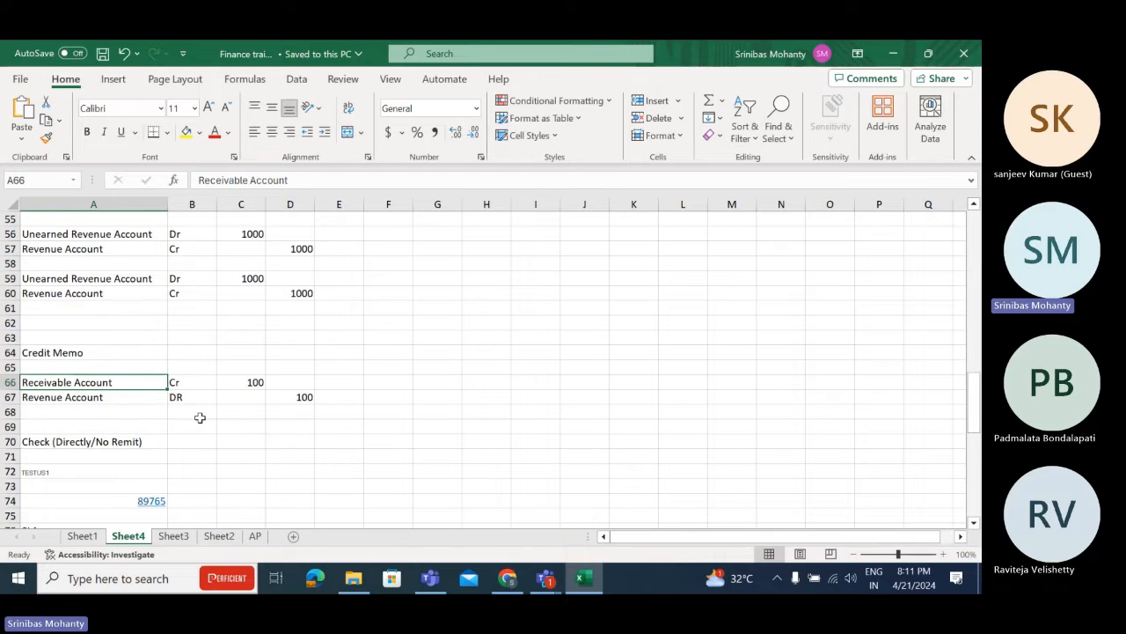
scroll(172, 422, "up", 2)
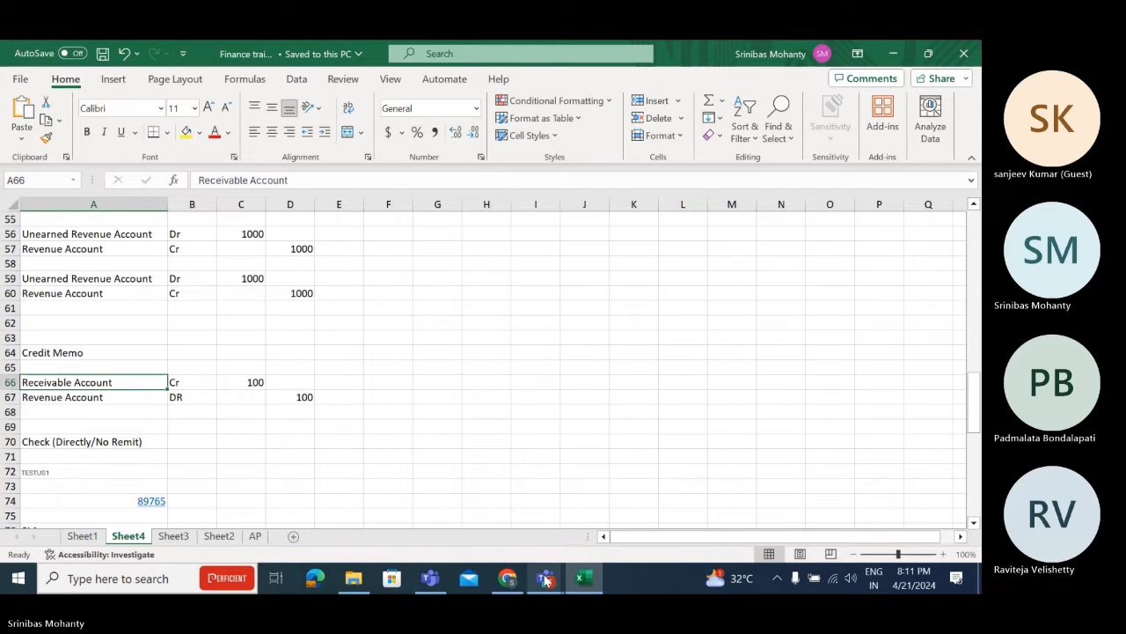
Switch to Oracle Fusion in Chrome and open Manage Transactions in the Receivables Billing area.
left_click(511, 581)
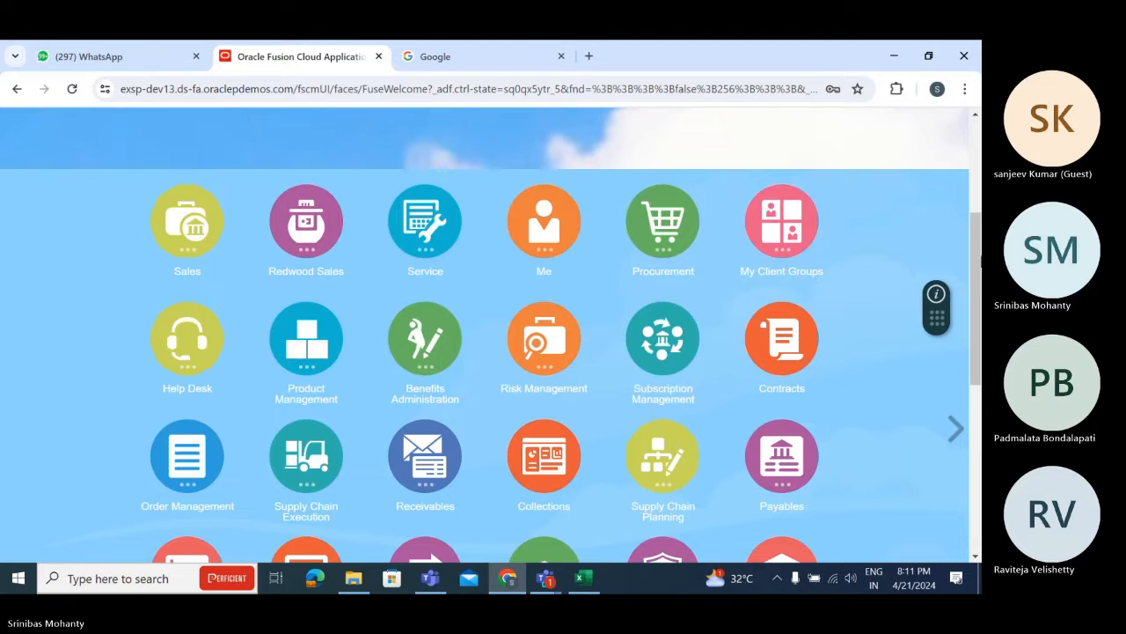
mouse_move(976, 262)
left_mouse_down()
mouse_move(976, 244)
mouse_move(976, 271)
left_mouse_up()
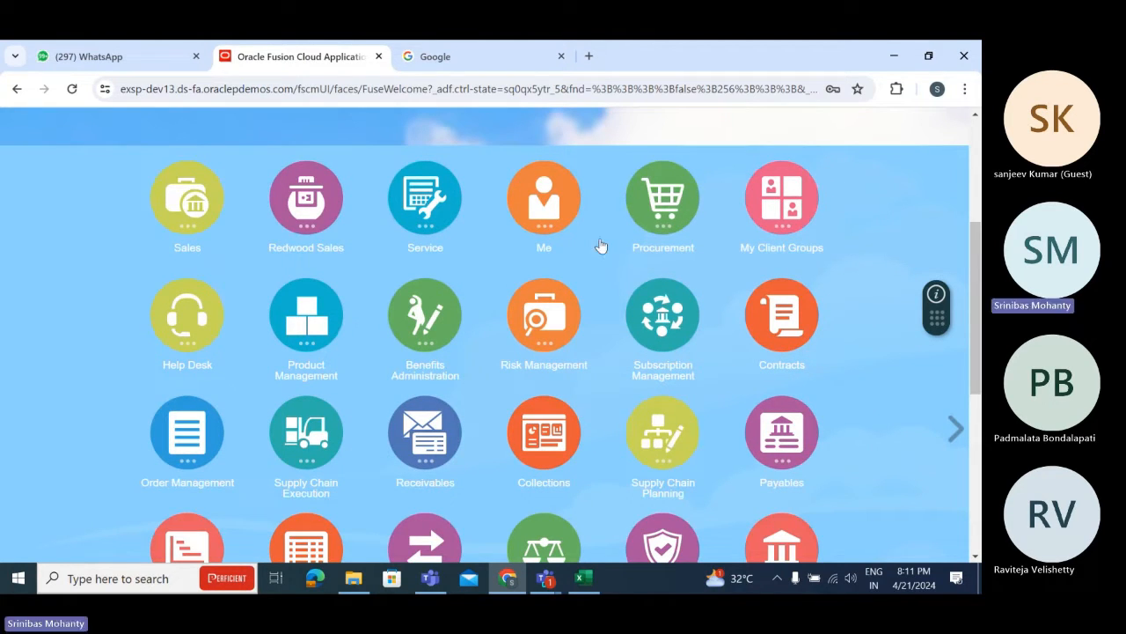
scroll(426, 370, "down", 1)
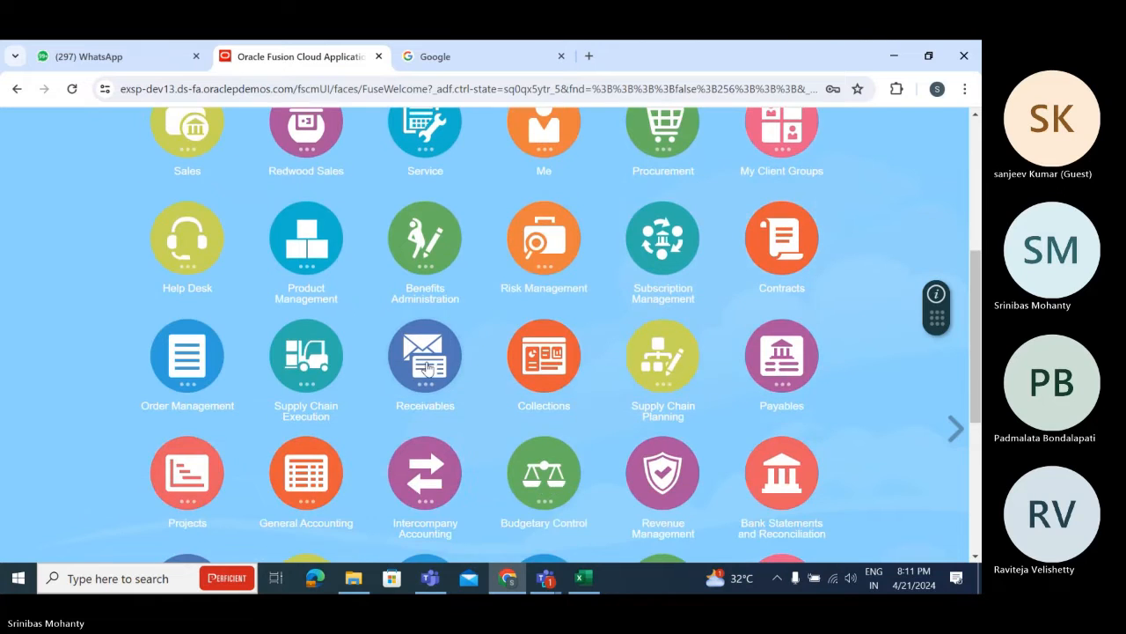
left_click(426, 367)
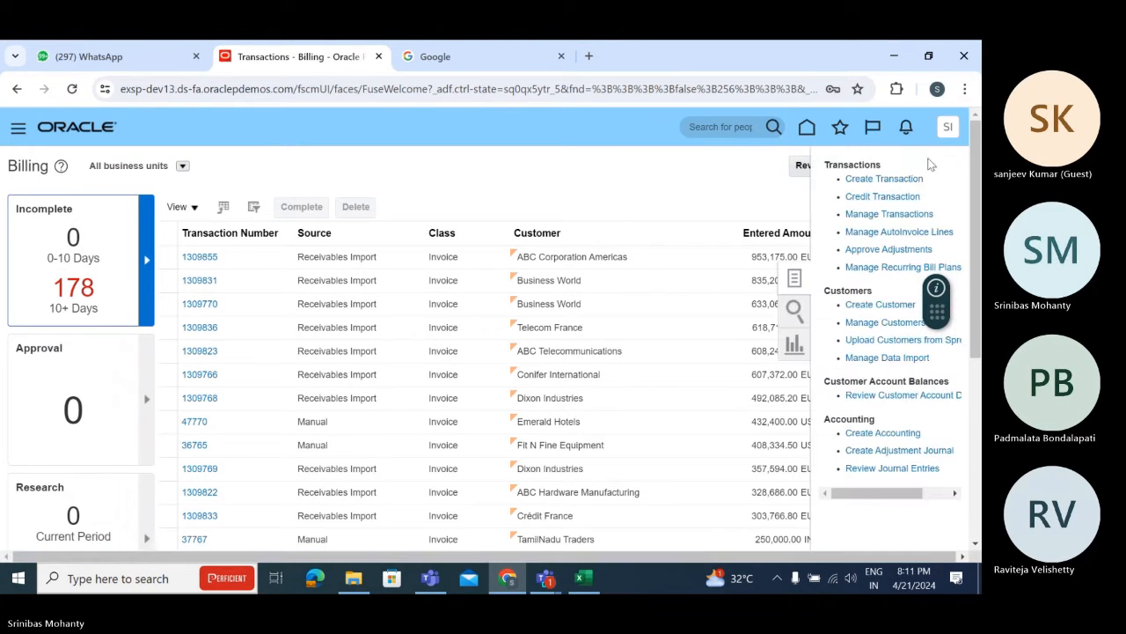
left_click(887, 213)
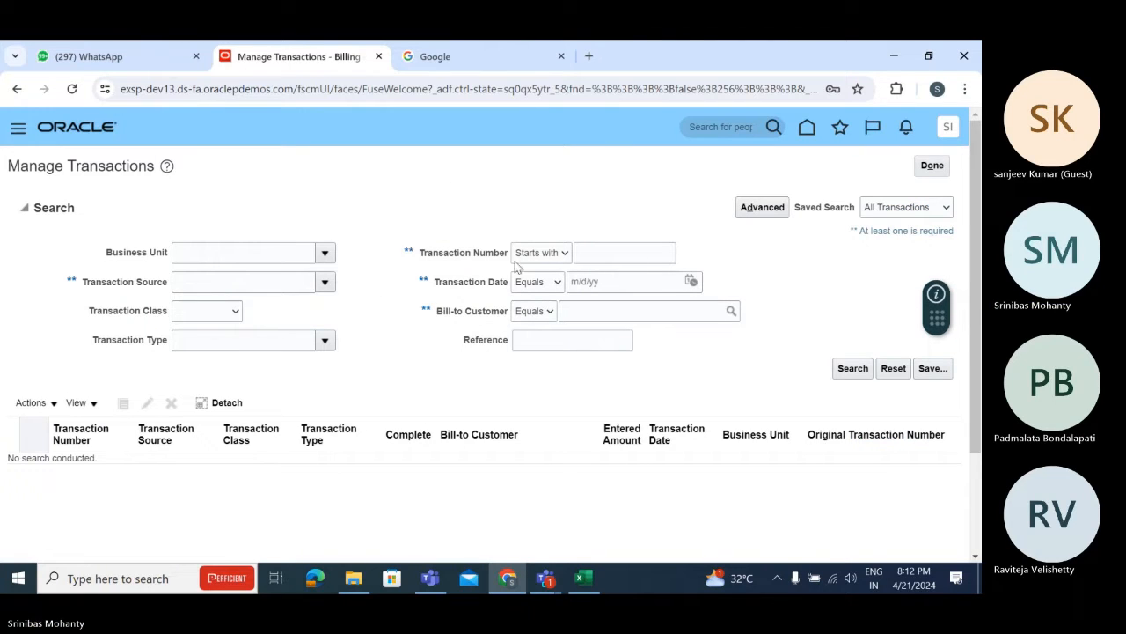
Search for transactions dated 4/20/24 and open the first invoice in the results.
left_click(692, 281)
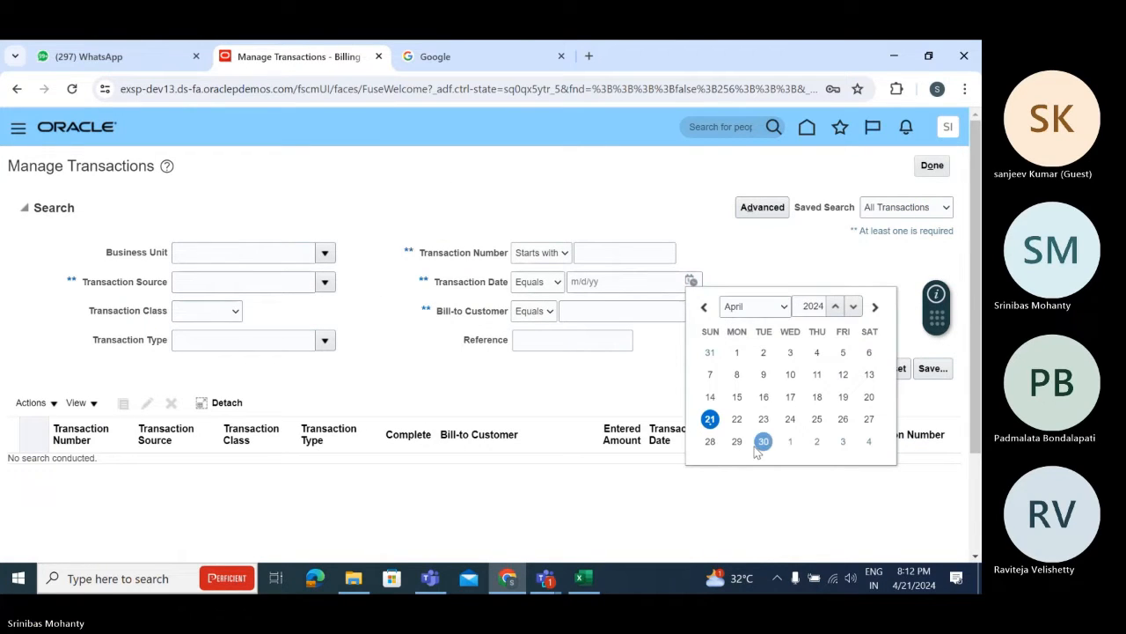
left_click(870, 397)
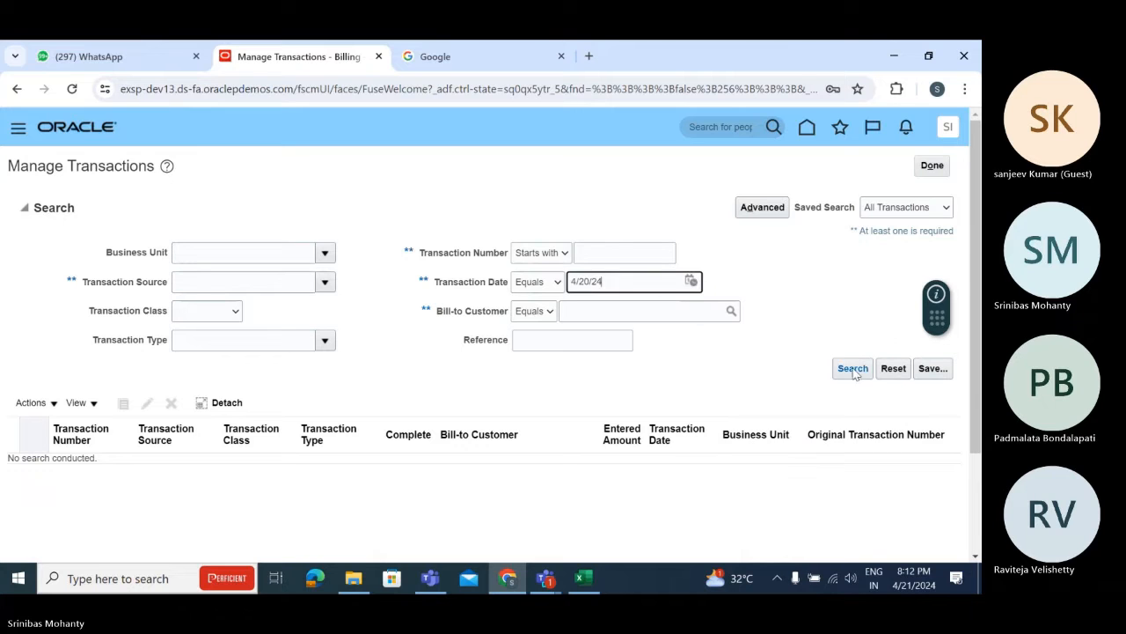
left_click(853, 369)
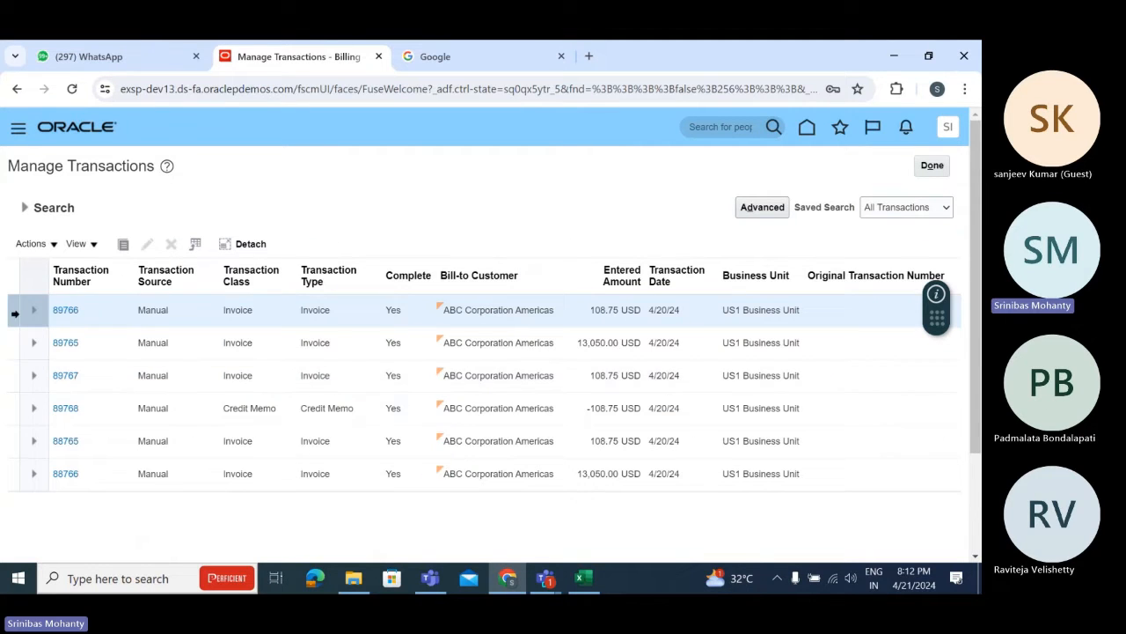
left_click(66, 310)
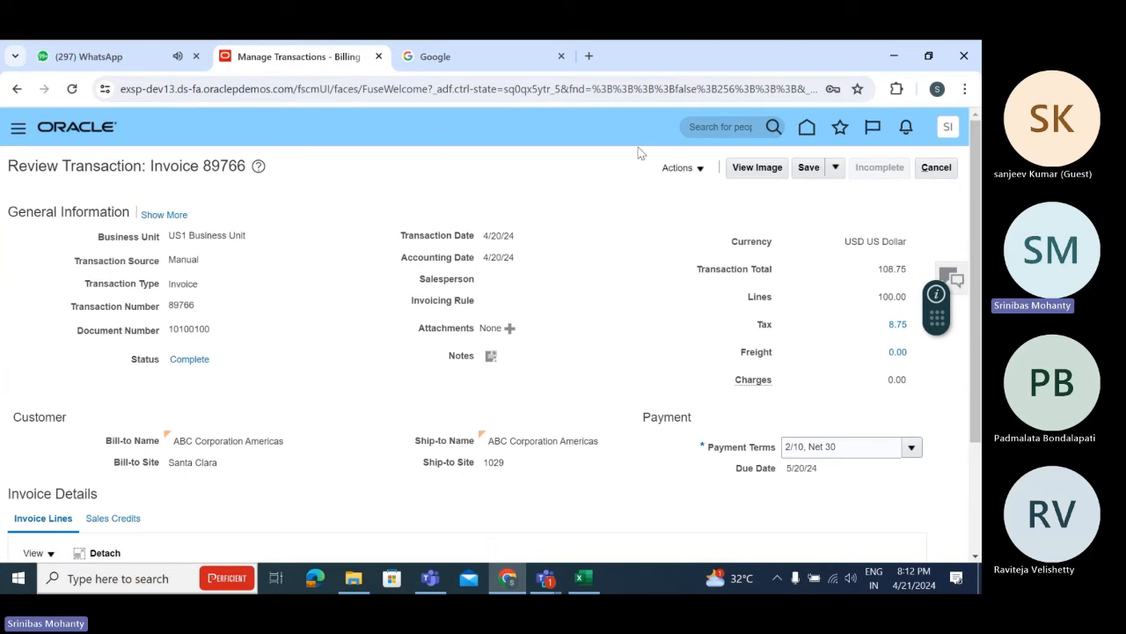
Open Review Distributions for the invoice, agreeing to save the transaction, and examine its account lines, including the Revenue line.
left_click(679, 167)
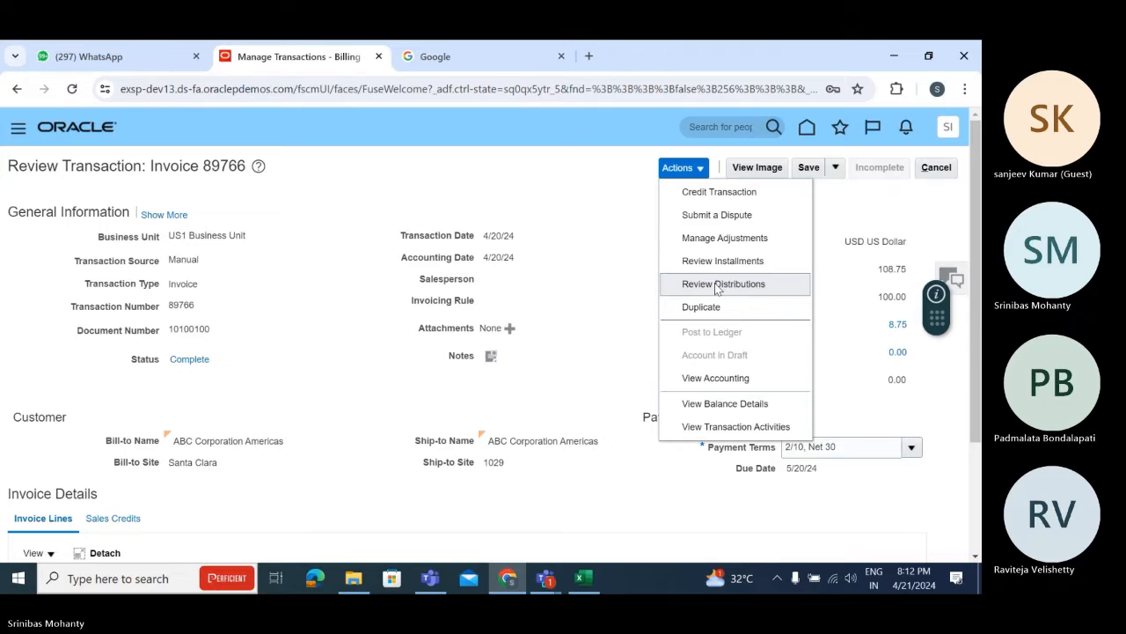
left_click_drag(715, 283, 594, 272)
left_click(594, 272)
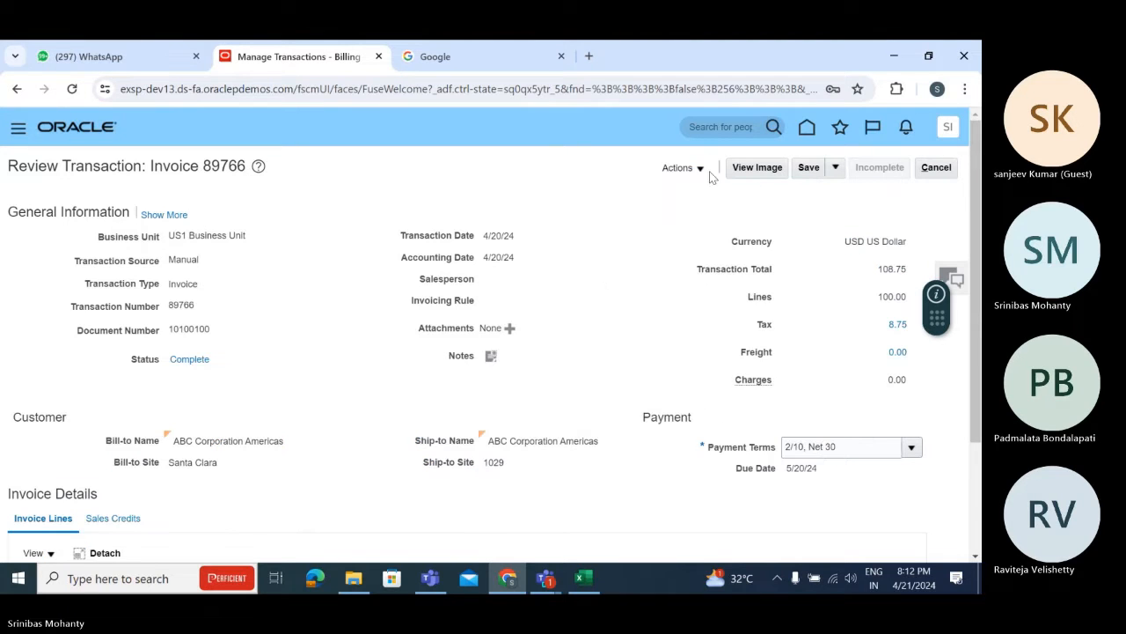
left_click(704, 169)
left_click(717, 283)
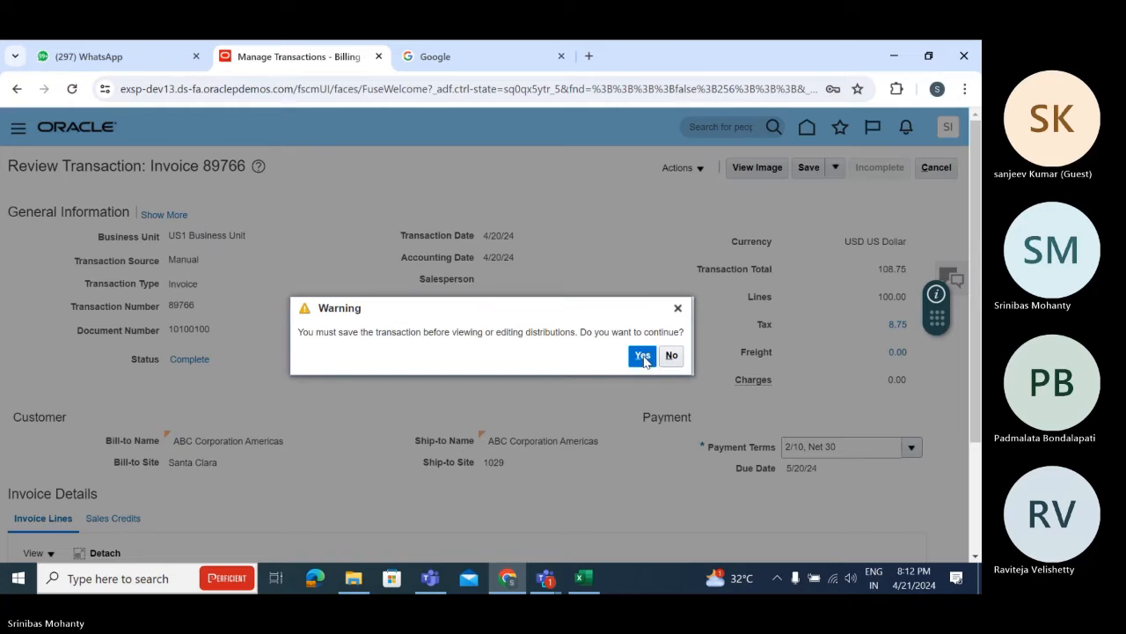
left_click(643, 355)
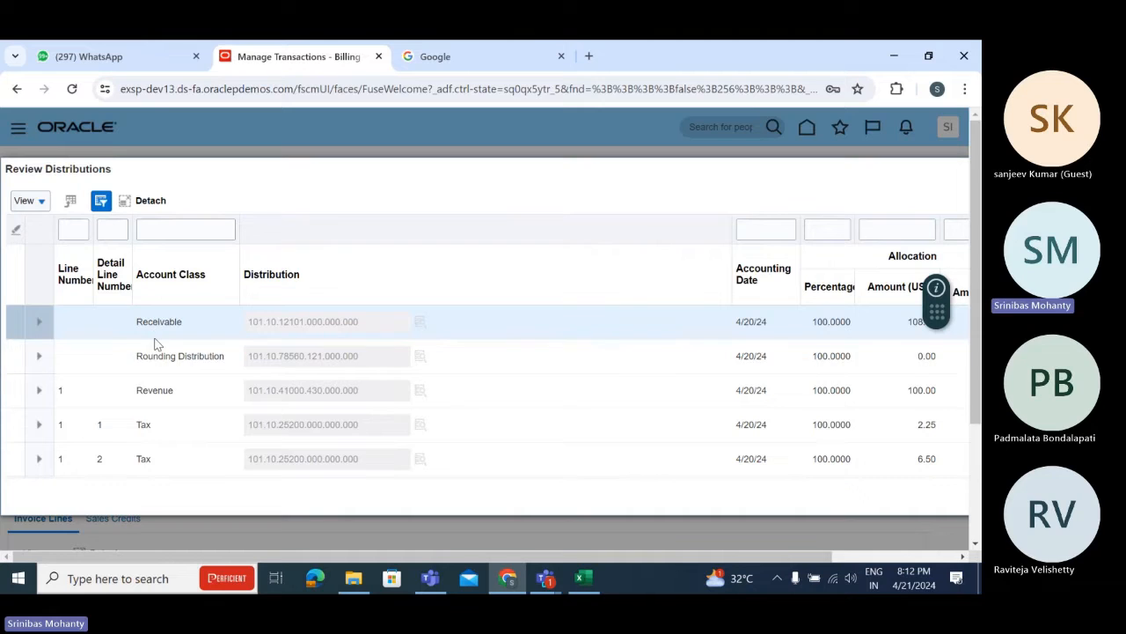
left_click(141, 393)
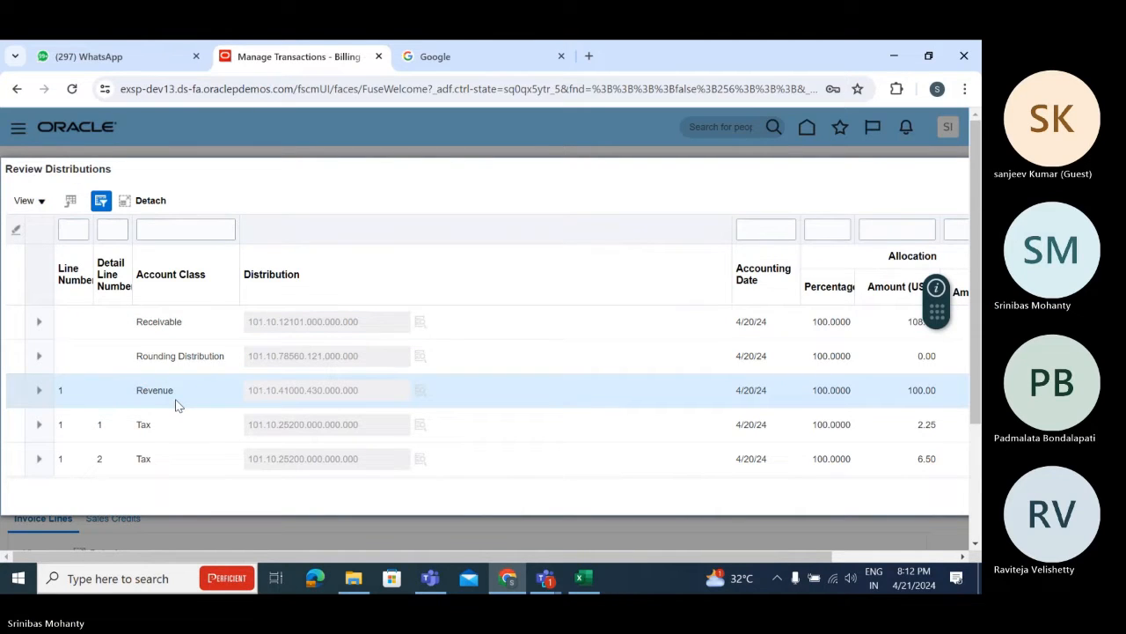
left_click_drag(846, 173, 606, 156)
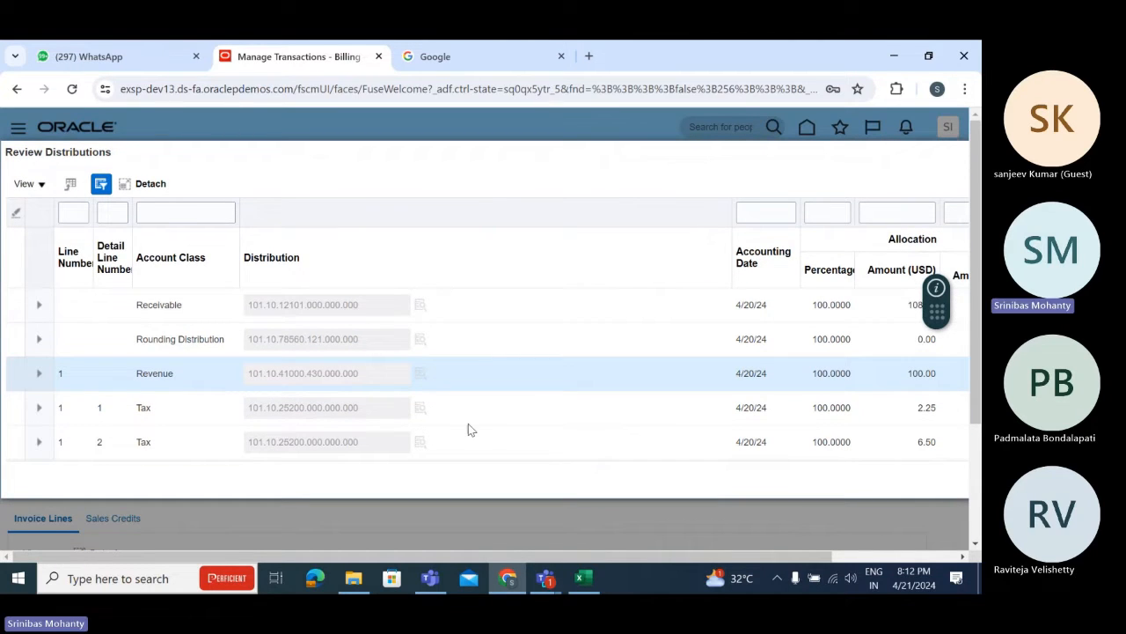
Switch back to the Excel workbook and review the unearned revenue entries and the topic list starting at SLA on Sheet4.
left_click(580, 578)
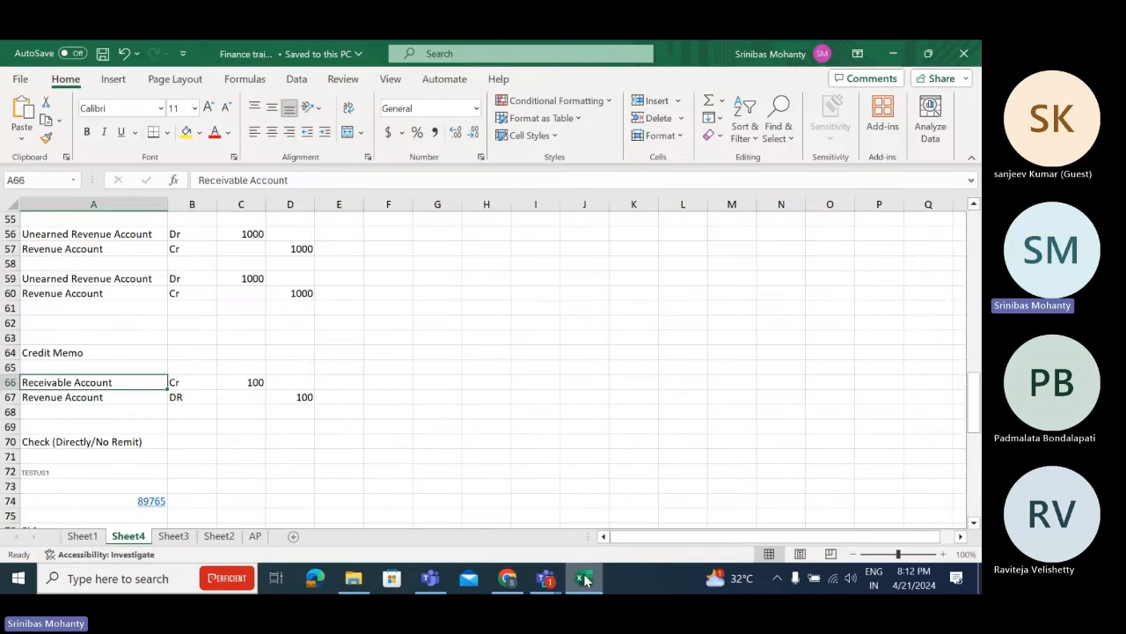
scroll(460, 450, "up", 3)
left_click_drag(61, 233, 88, 412)
scroll(332, 347, "down", 3)
scroll(309, 367, "up", 4)
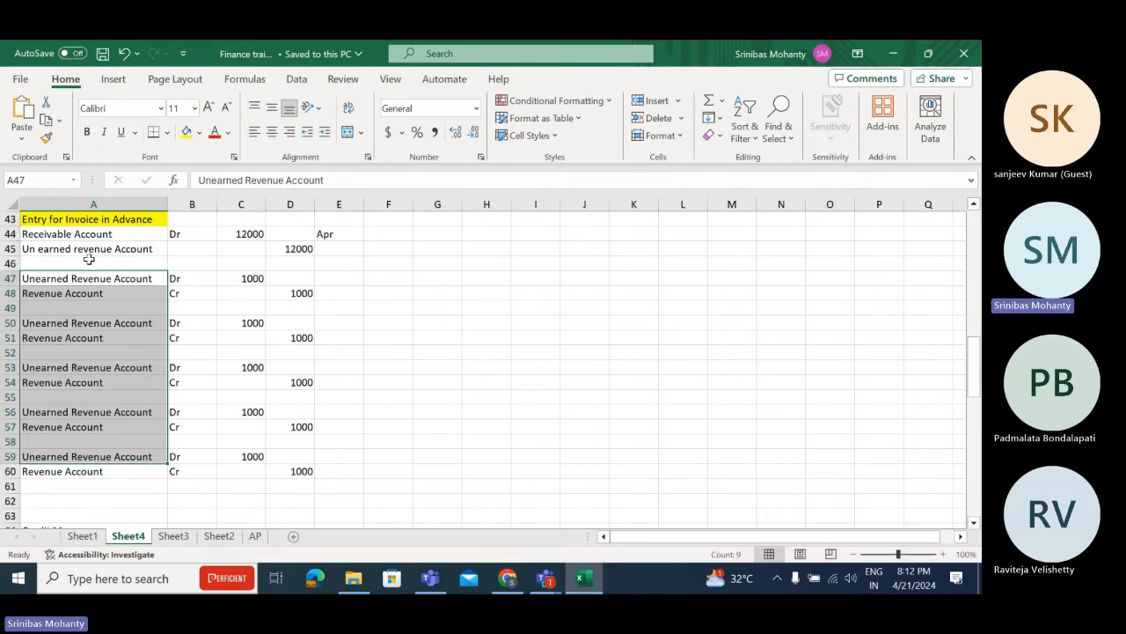
left_click(93, 234)
scroll(468, 369, "down", 9)
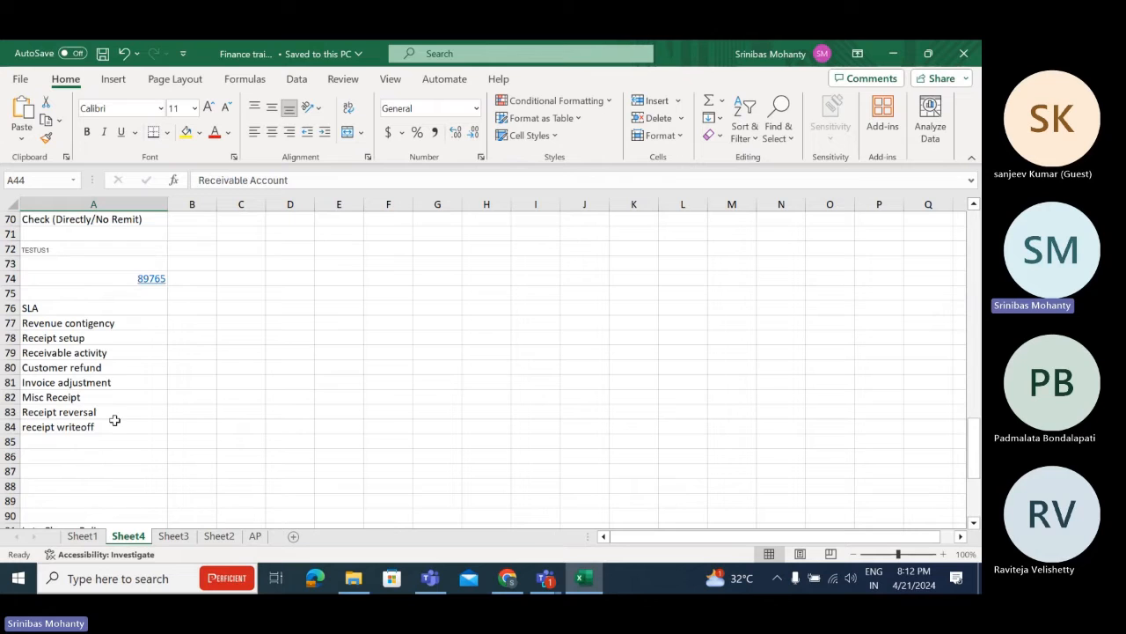
scroll(114, 420, "down", 4)
scroll(114, 421, "up", 5)
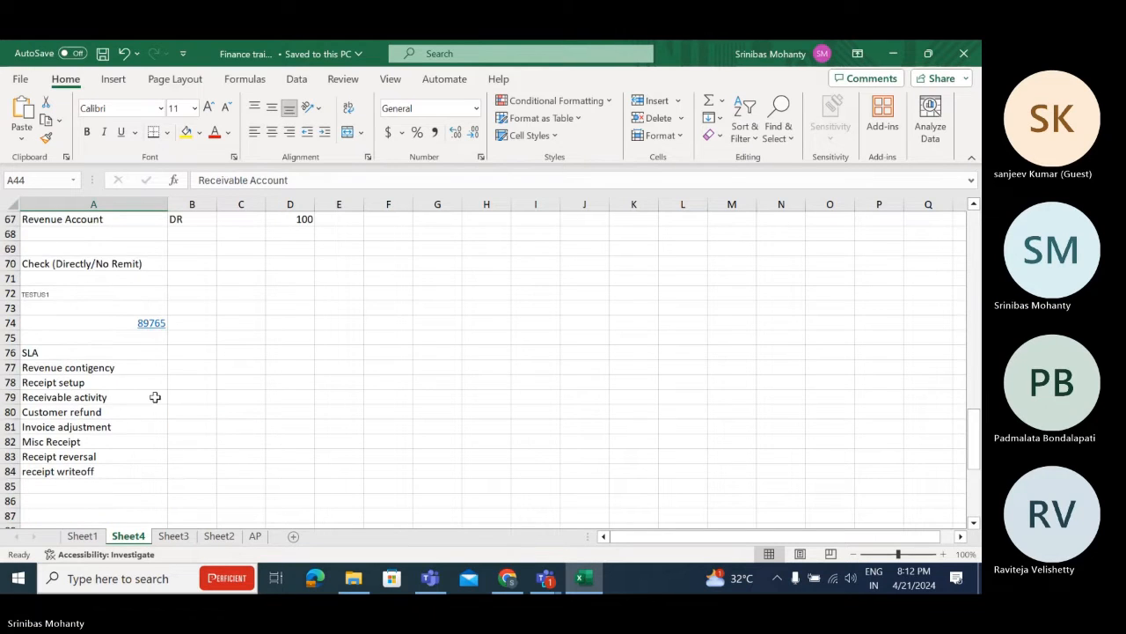
Insert 13 entire rows above "Receipt setup" at row 78 on Sheet4.
scroll(155, 397, "down", 2)
left_click_drag(97, 291, 105, 473)
right_click(120, 345)
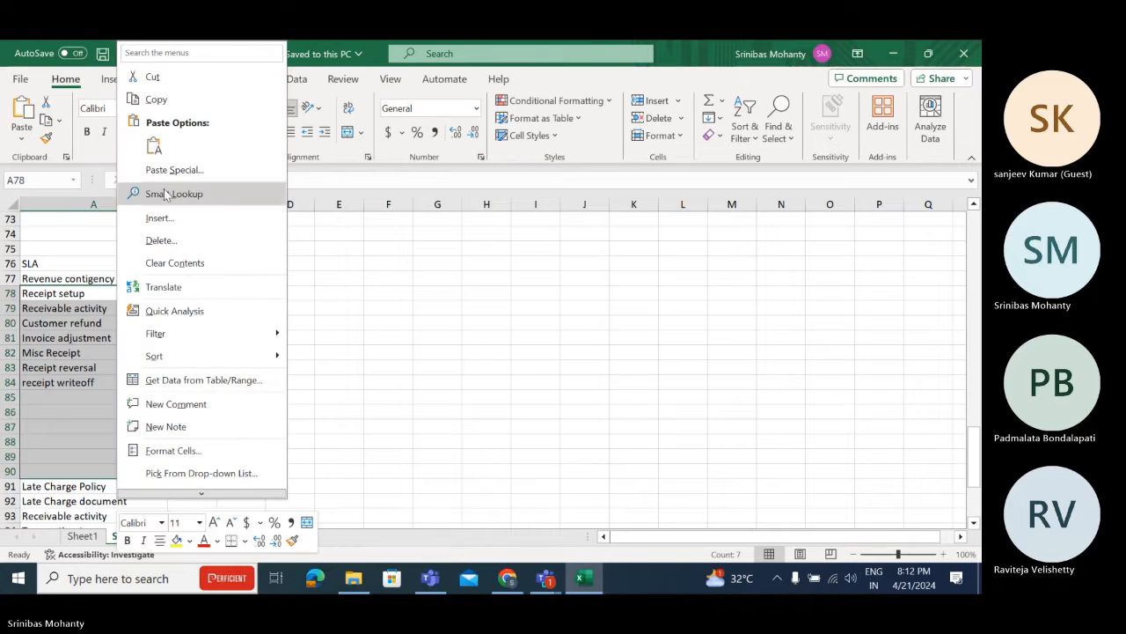
left_click(173, 227)
left_click(152, 252)
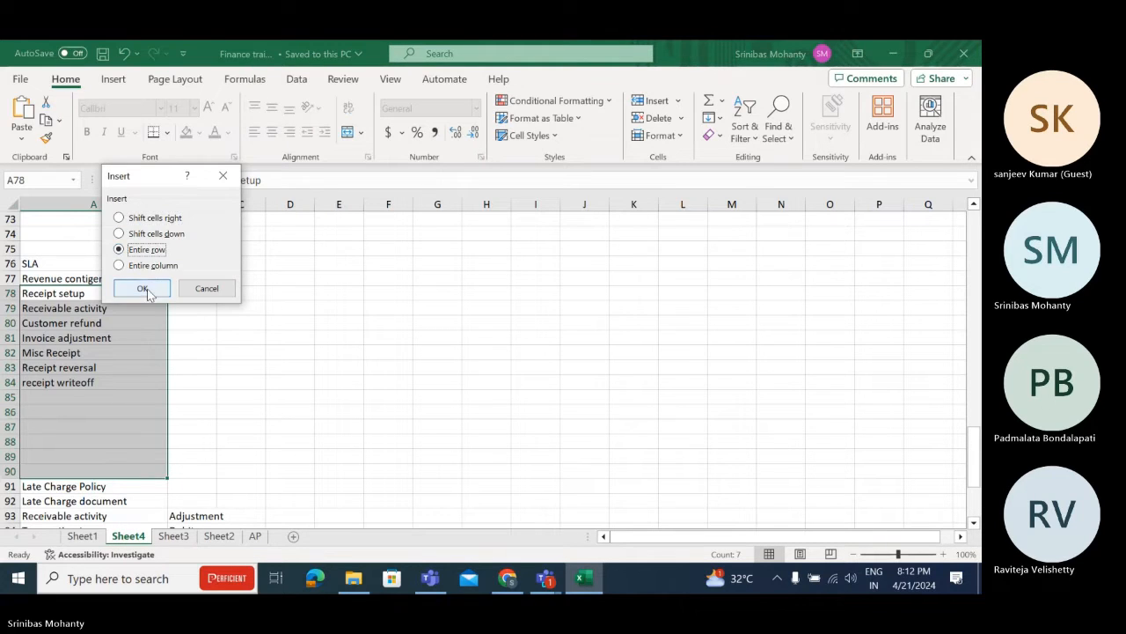
left_click(145, 289)
left_click(290, 361)
Insert 15 more entire rows on Sheet4, starting at row 78 below "Revenue contigency".
left_click_drag(110, 294, 104, 500)
right_click(101, 291)
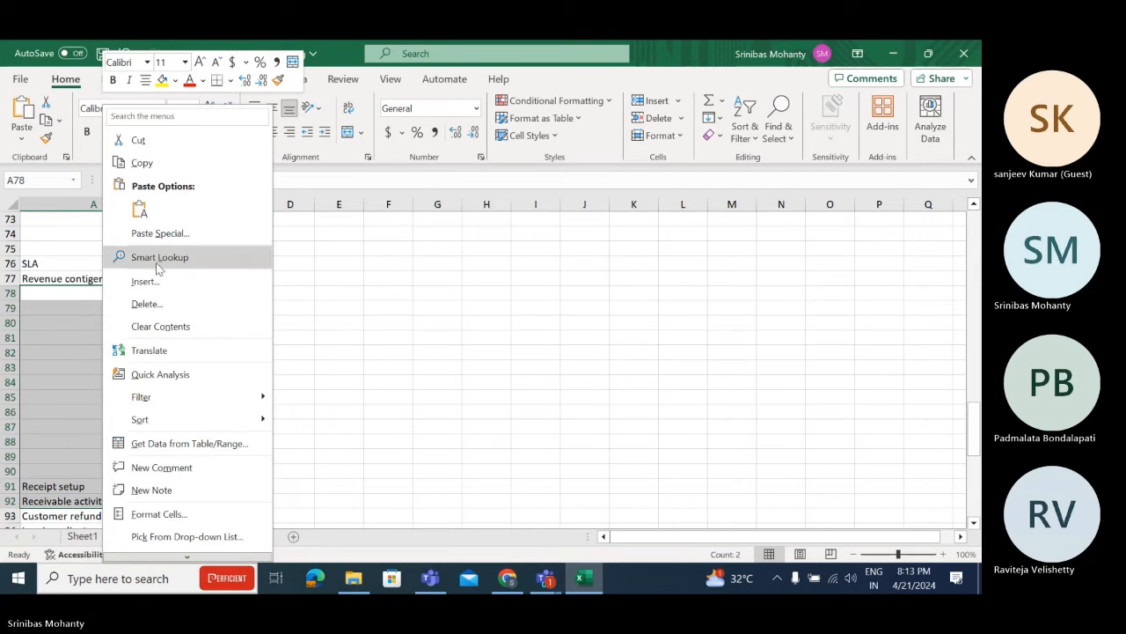
left_click(160, 283)
left_click(141, 309)
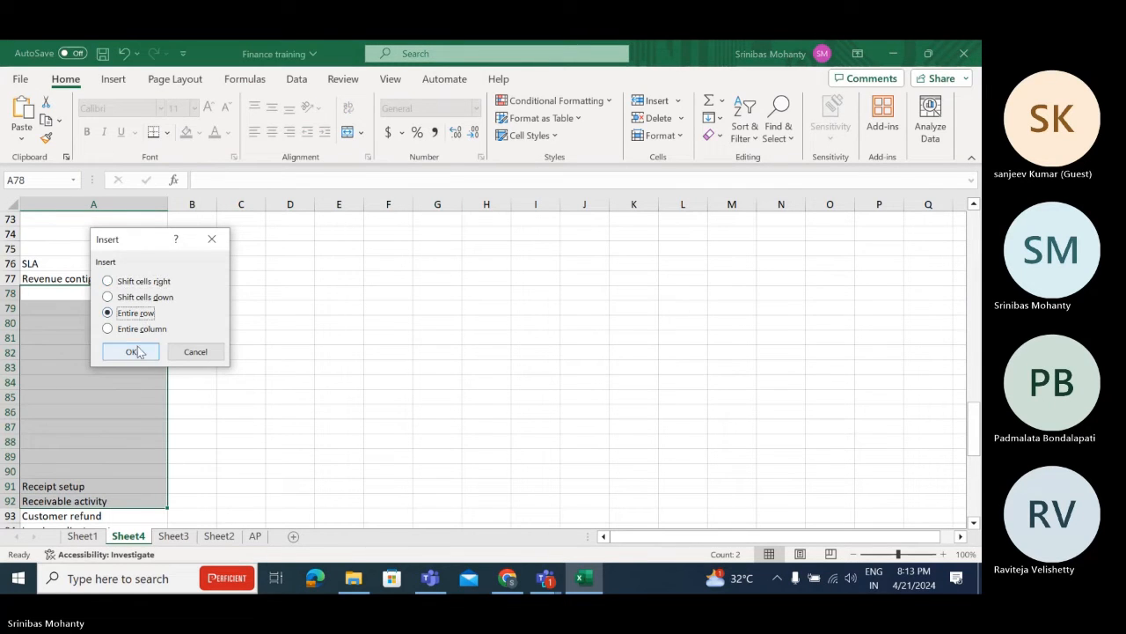
left_click(137, 352)
left_click(354, 413)
Highlight the "Revenue contigency" cell A77 with a yellow fill.
left_click(81, 294)
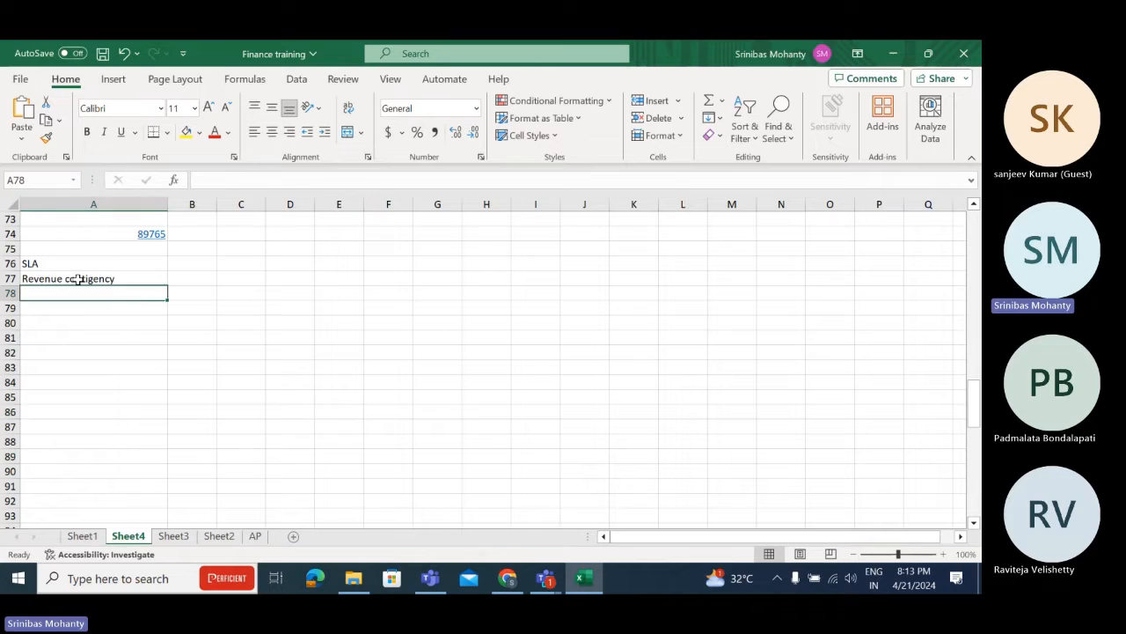
left_click(79, 279)
left_click(186, 131)
left_click(310, 324)
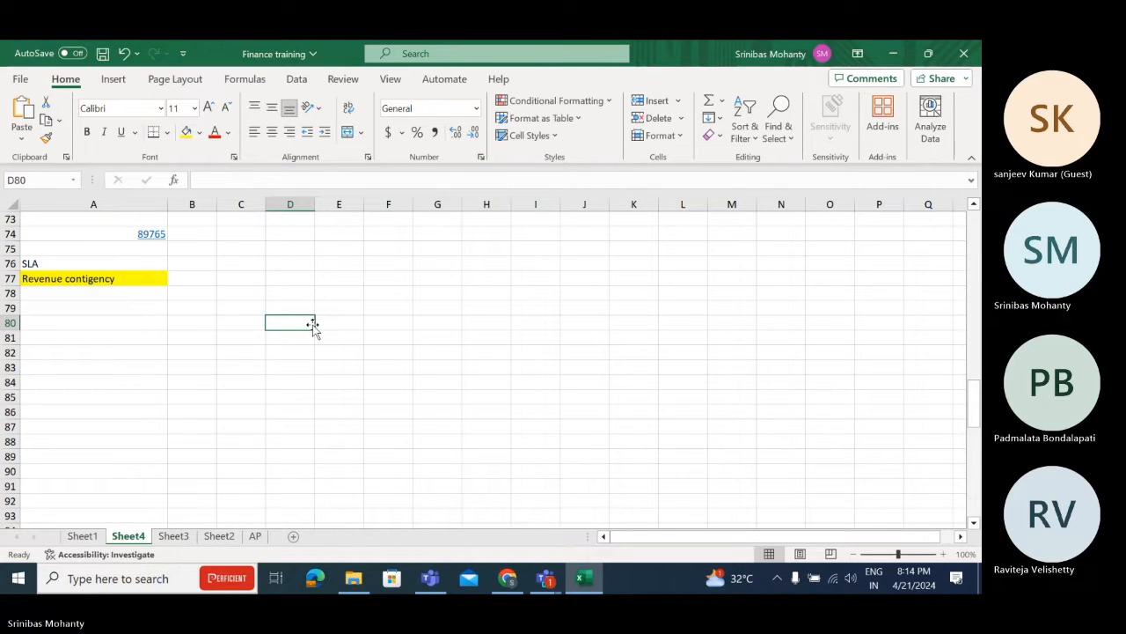
Enter the example customer ABC in A79 with the amount 1000 in B79.
left_click(106, 306)
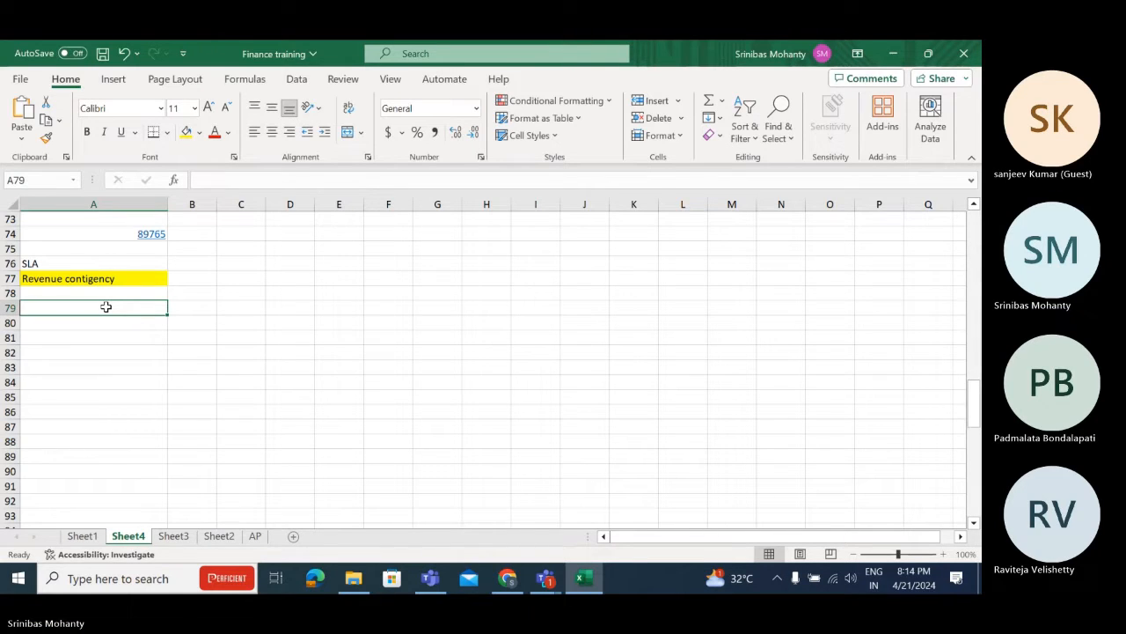
type("ABC")
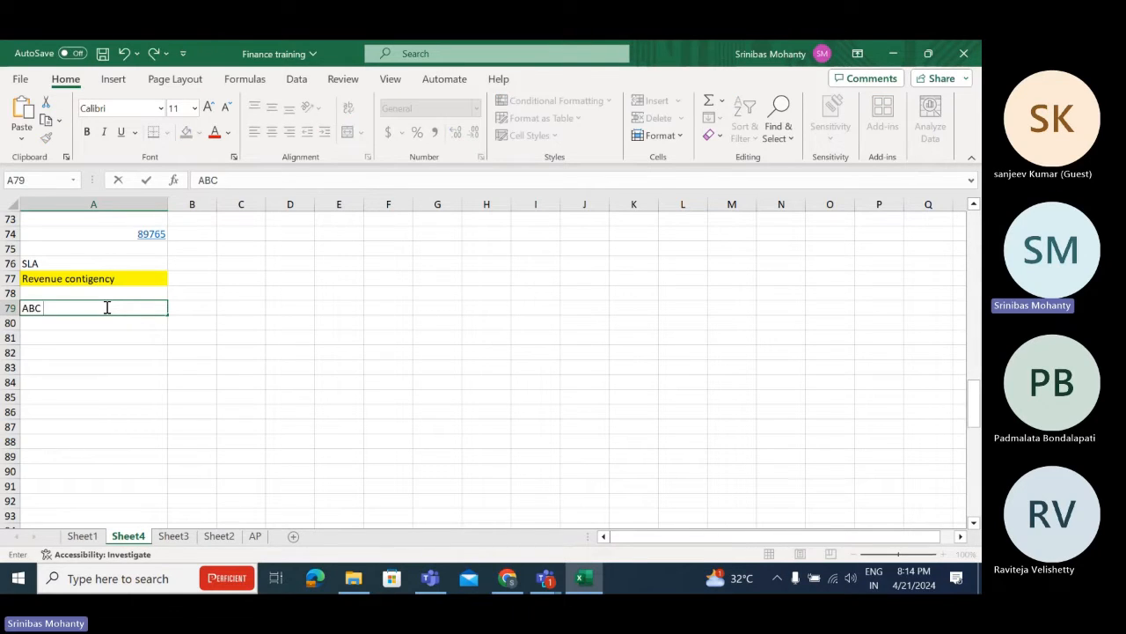
key("Tab")
type("10")
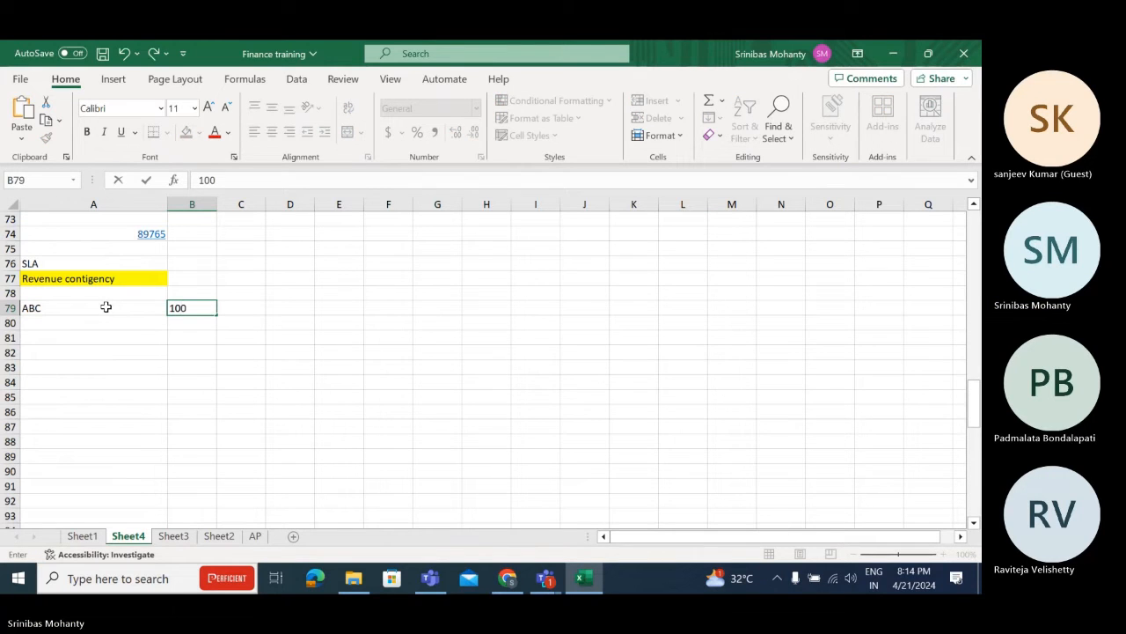
type("00")
left_click(181, 392)
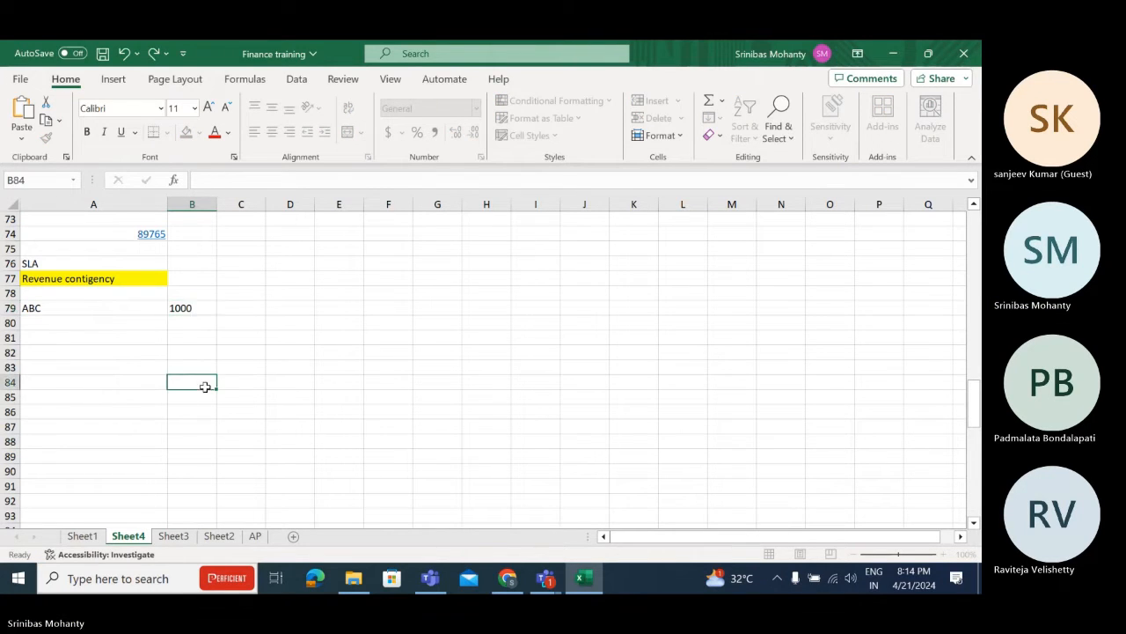
left_click(125, 310)
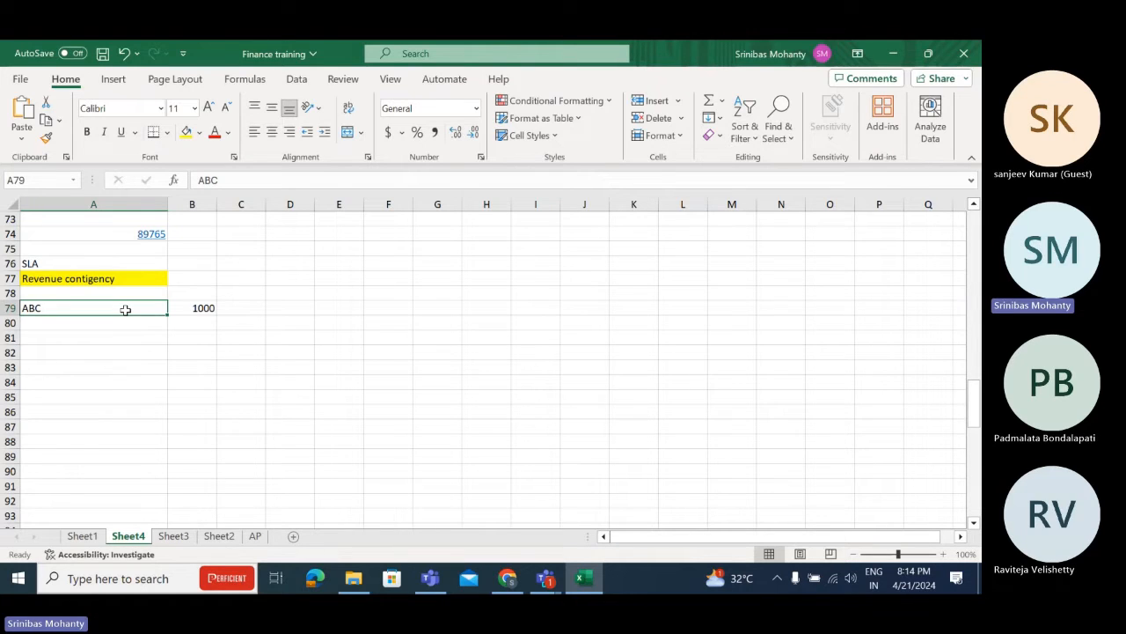
left_click(132, 368)
Enter "Receivable" in A80 and mark it "Dr" in B80, correcting the autocompleted entry.
left_click(82, 324)
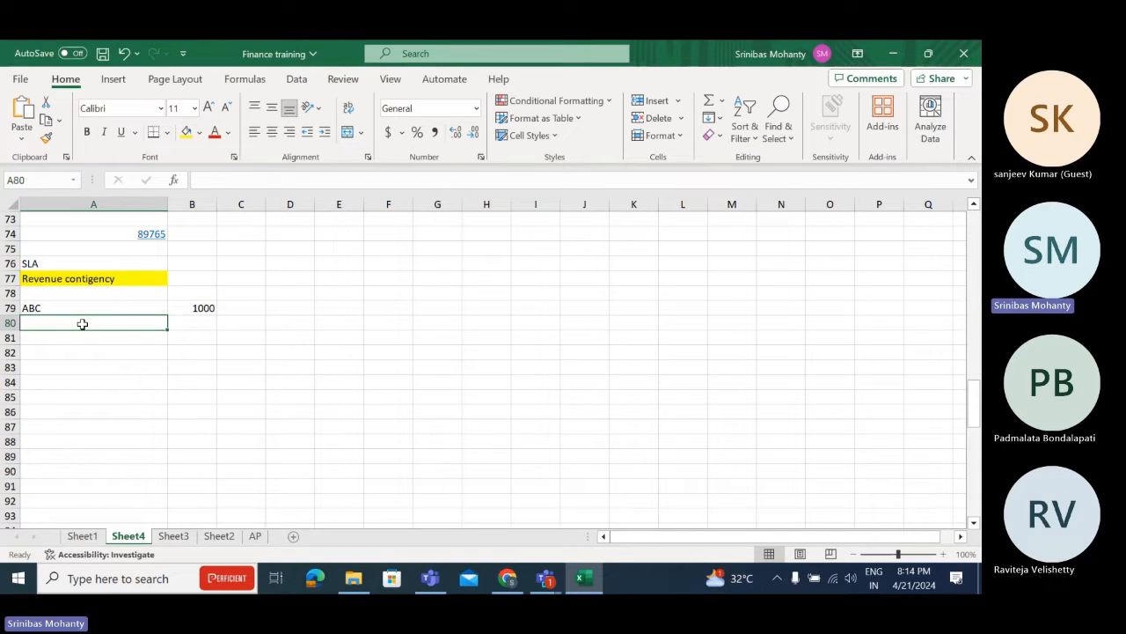
type("Rece")
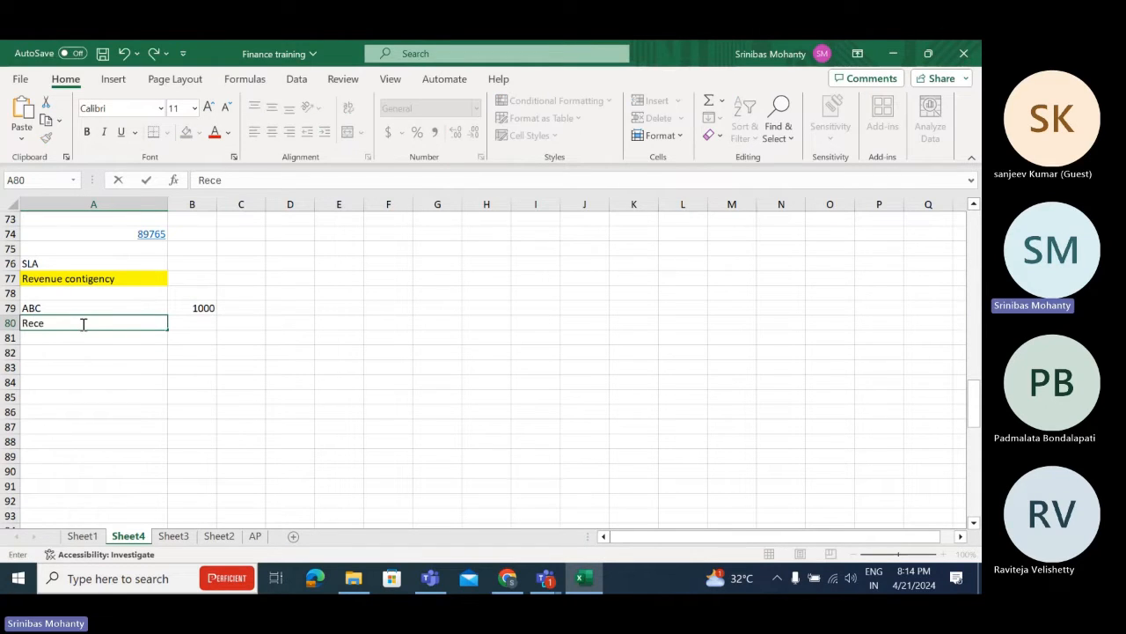
type("iba")
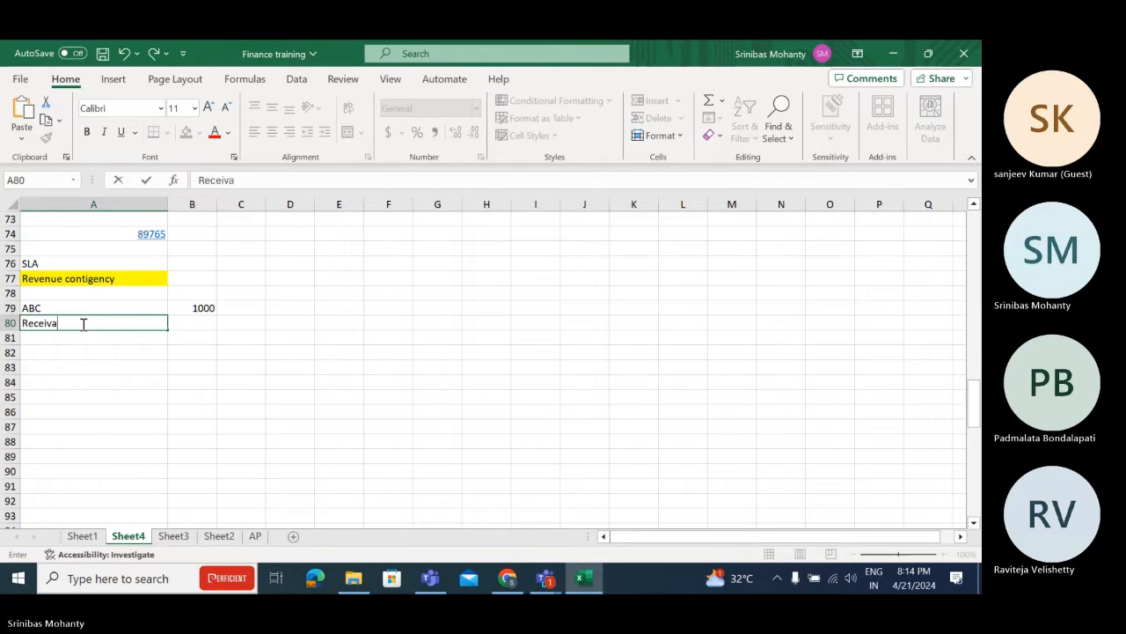
type("ble")
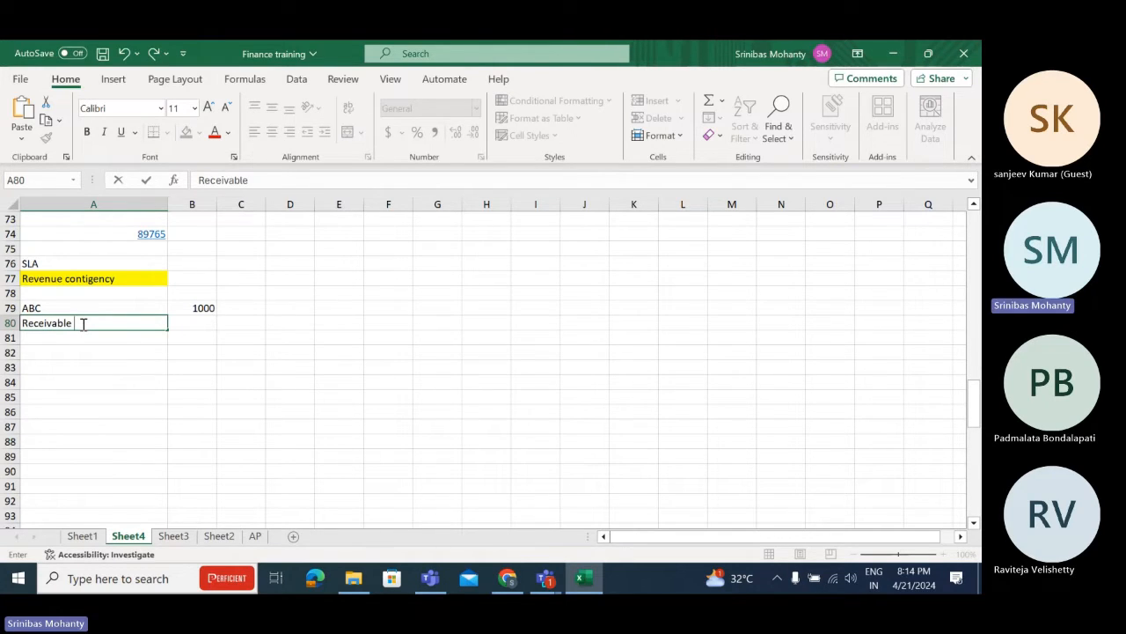
key("Tab")
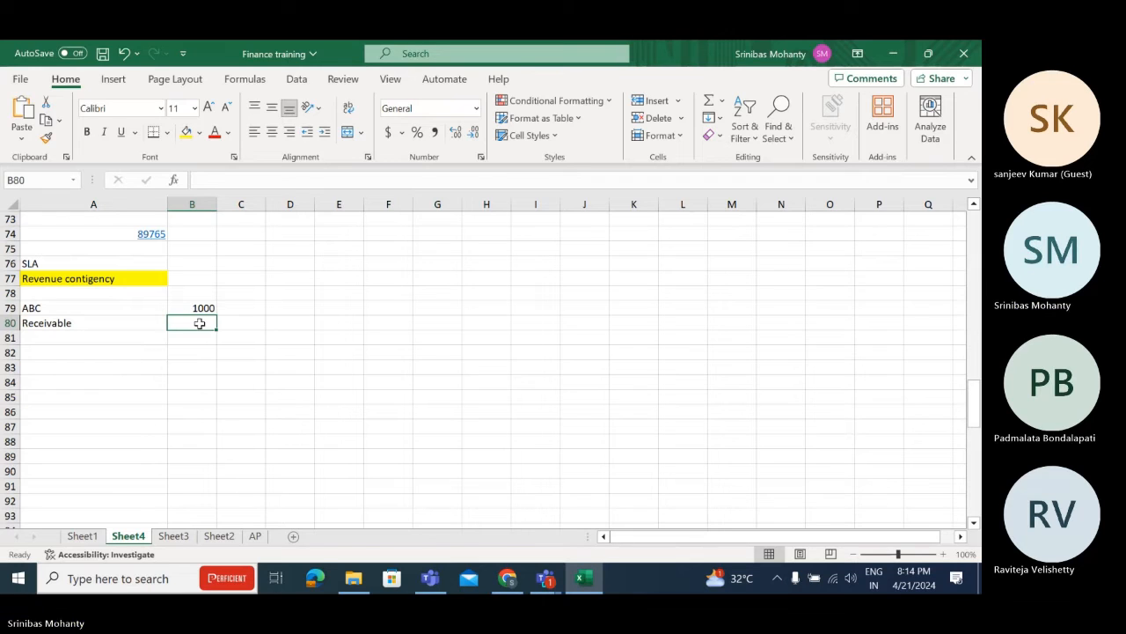
type("Dr")
key("Tab")
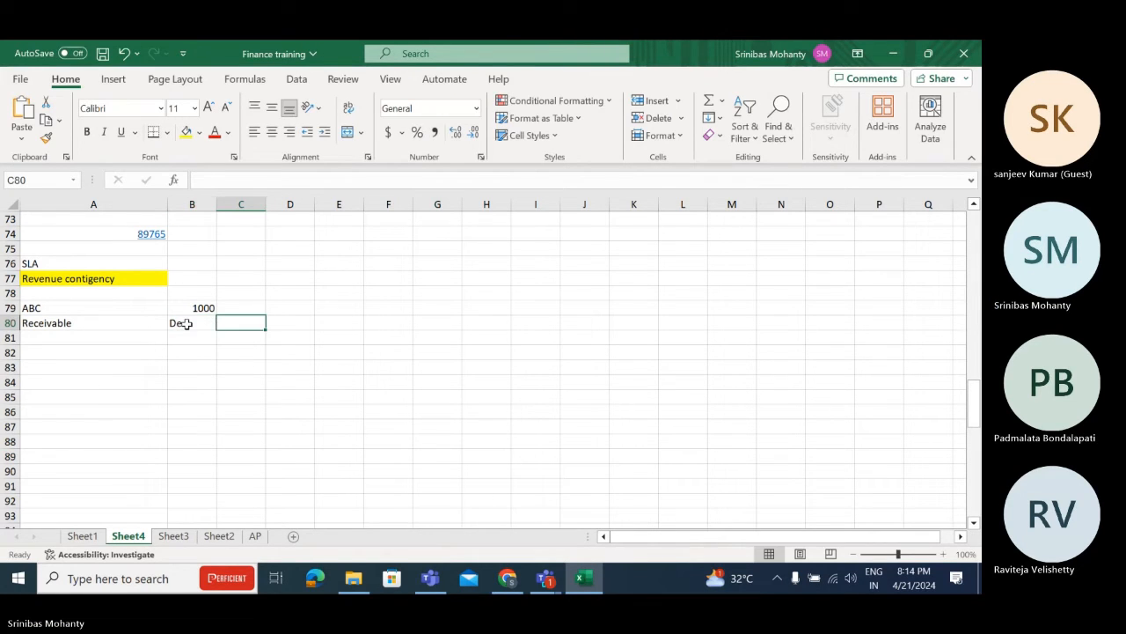
left_click(187, 324)
left_click(229, 179)
key("BackSpace")
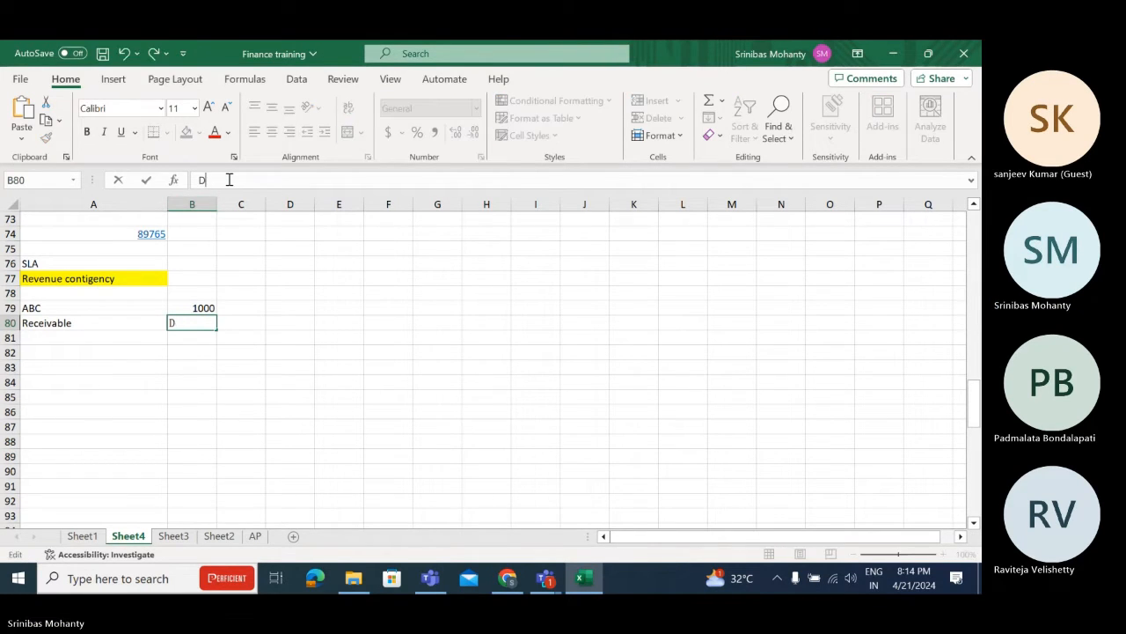
type("r")
Enter the debit amount 1000 for the Receivable line in D80.
left_click(287, 321)
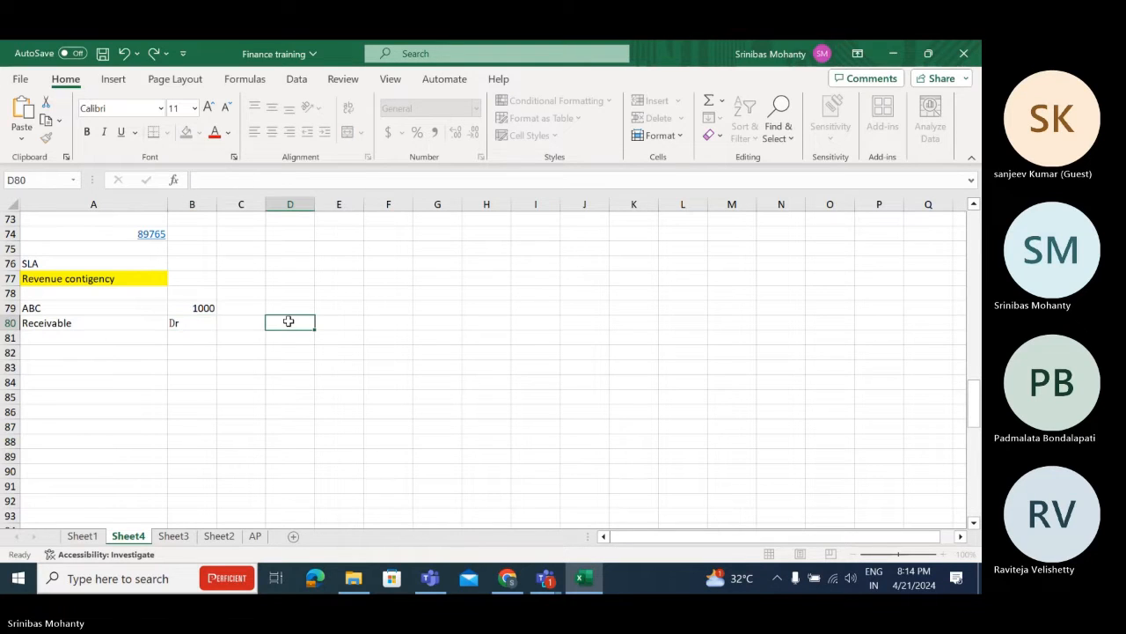
type("1000")
left_click(155, 402)
Enter "Un Revenue Account" in A81 below the Receivable line.
left_click(60, 335)
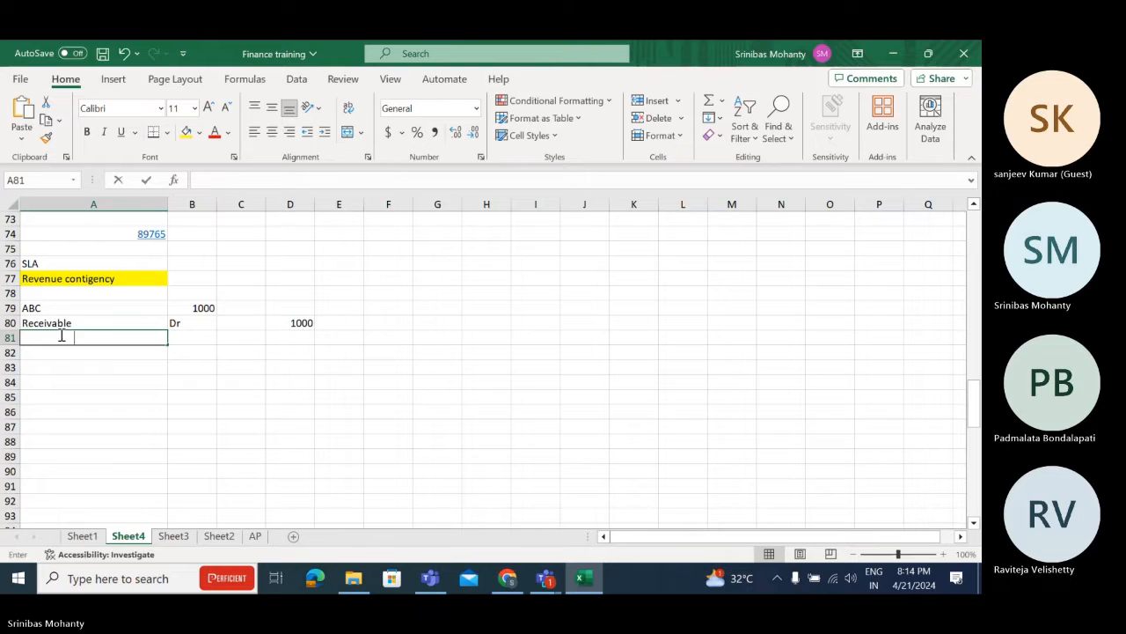
type("Revenue Ac")
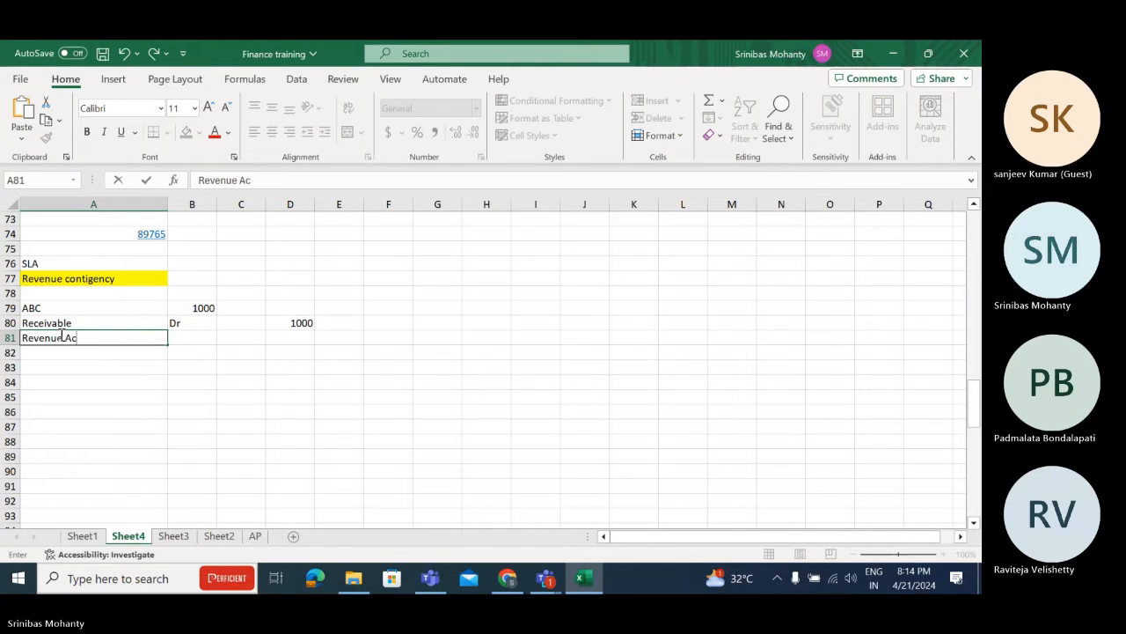
type("count")
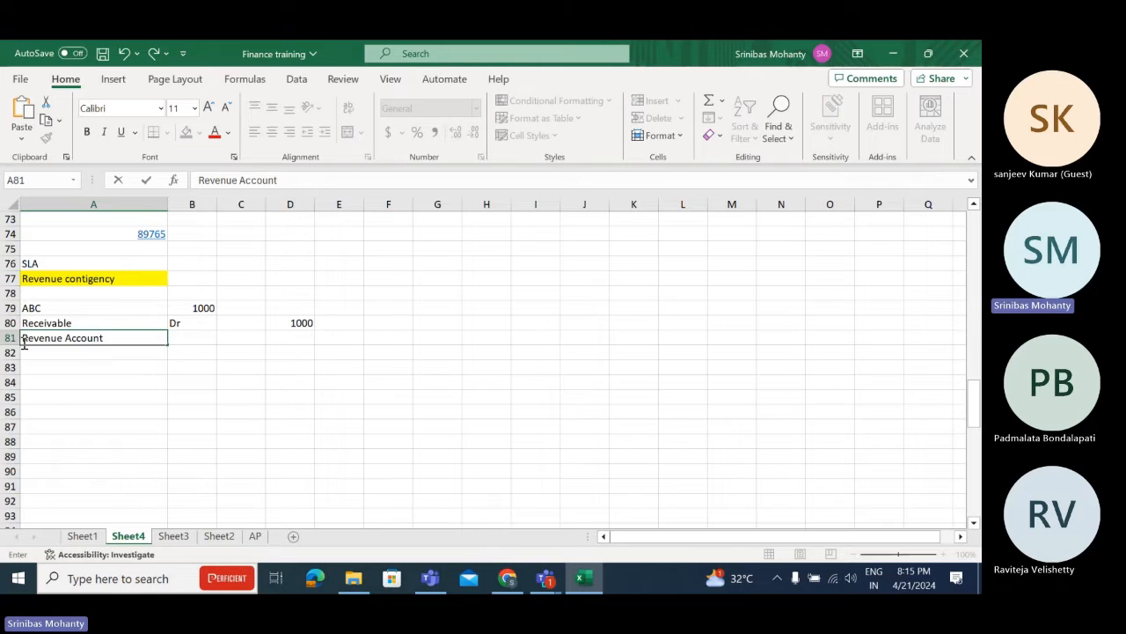
left_click(24, 342)
type("Un")
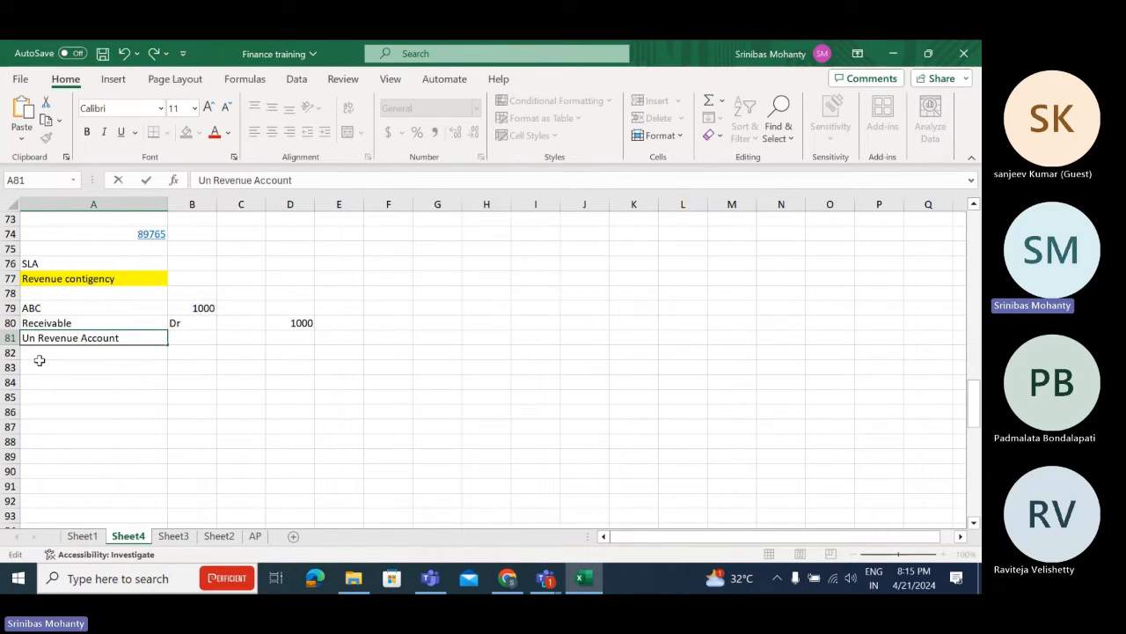
left_click(143, 379)
Mark the Un Revenue Account line "Cr" in B81 and enter the credit amount 1000 in E81.
left_click(198, 338)
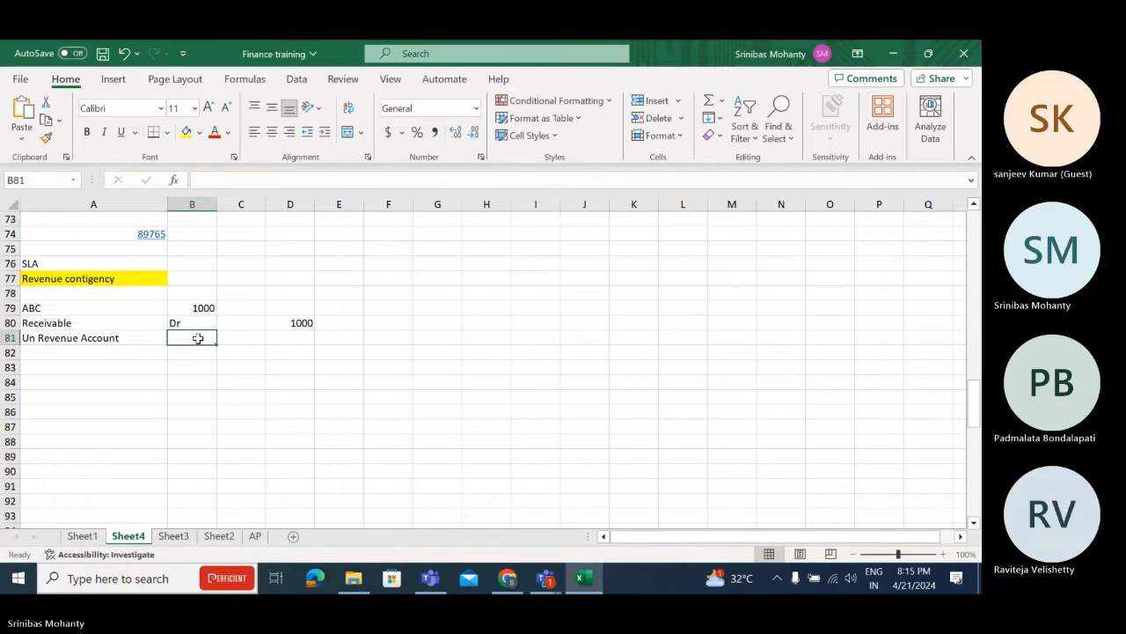
type("Cr")
key("Tab")
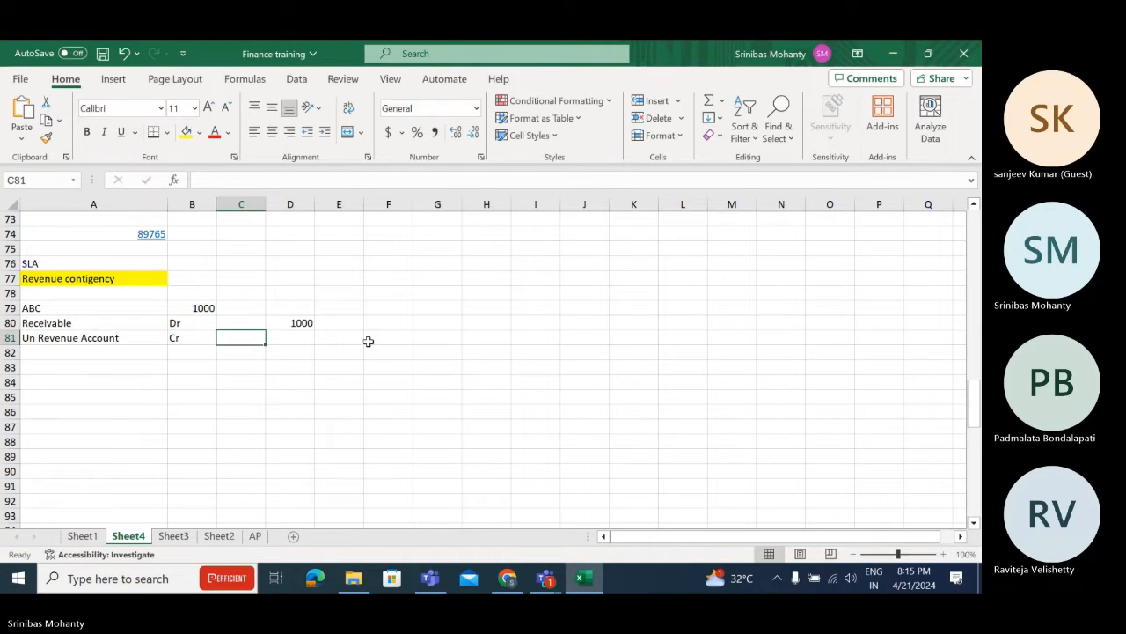
key("Tab")
key("Tab")
type("1000")
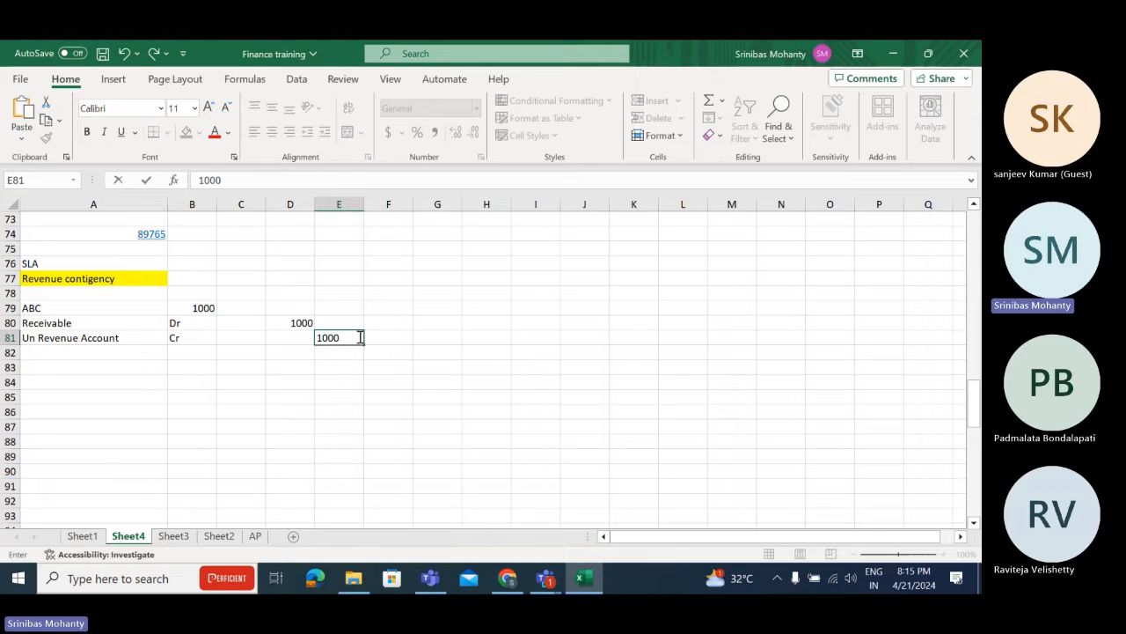
left_click(397, 384)
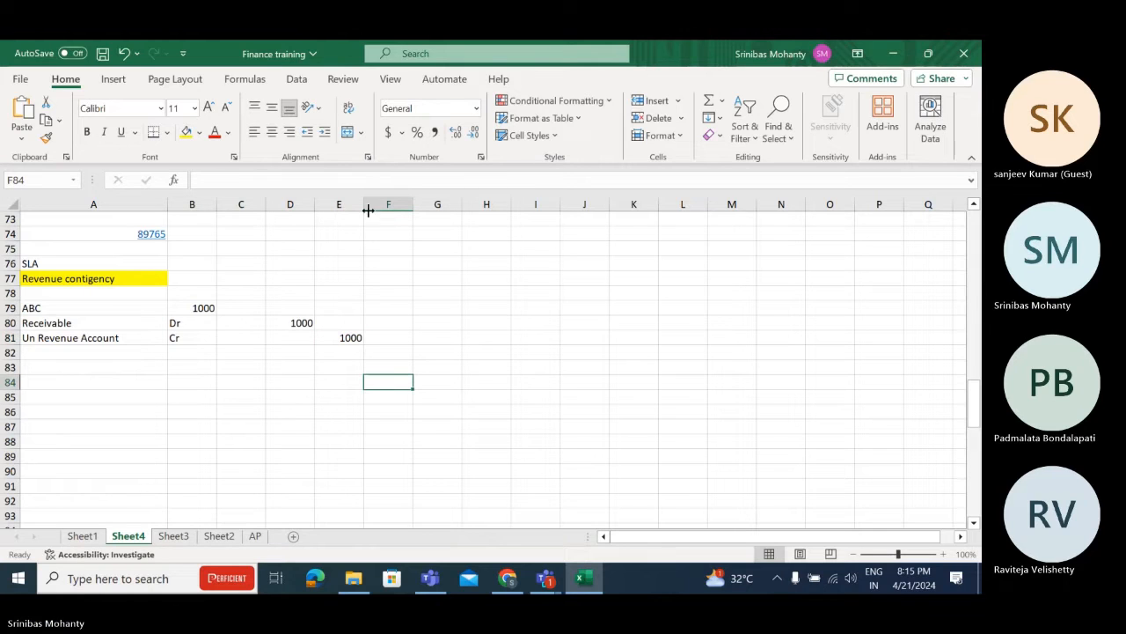
Review the Receivable debit and Un Revenue Account credit lines in A80:E81.
left_click(129, 405)
left_click(71, 325)
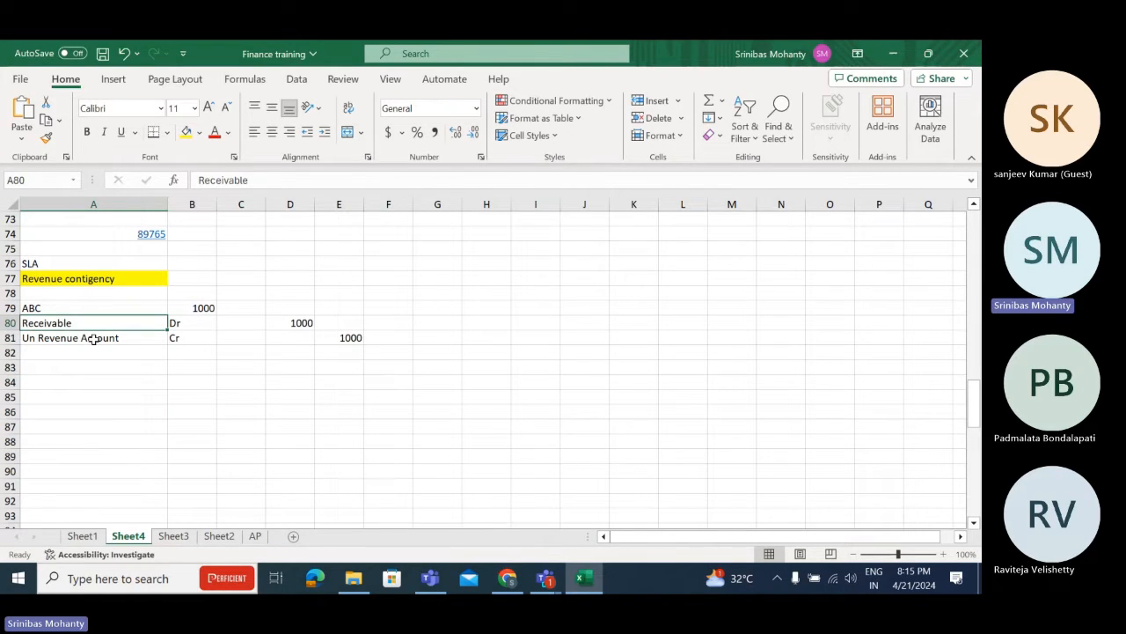
left_click_drag(70, 322, 364, 335)
left_click(239, 395)
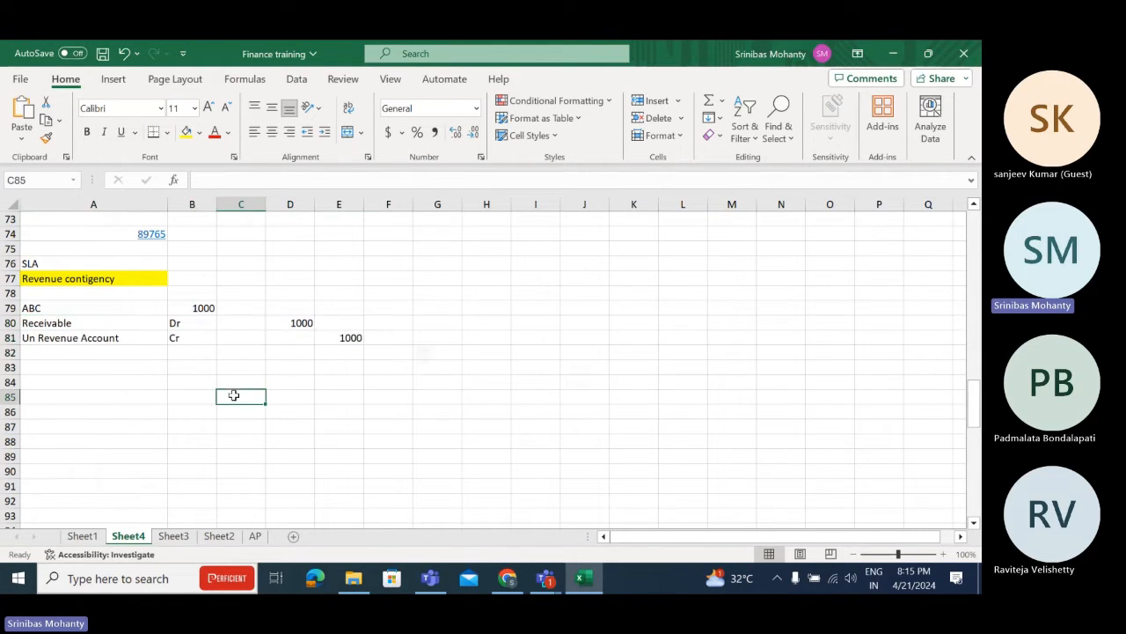
left_click(70, 323)
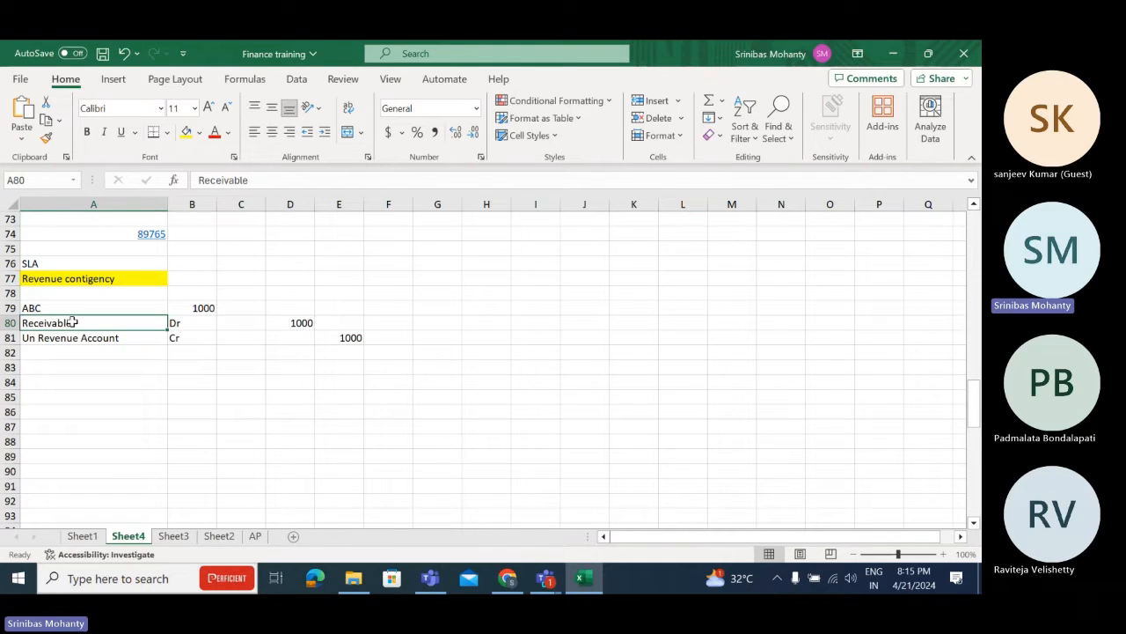
left_click(289, 451)
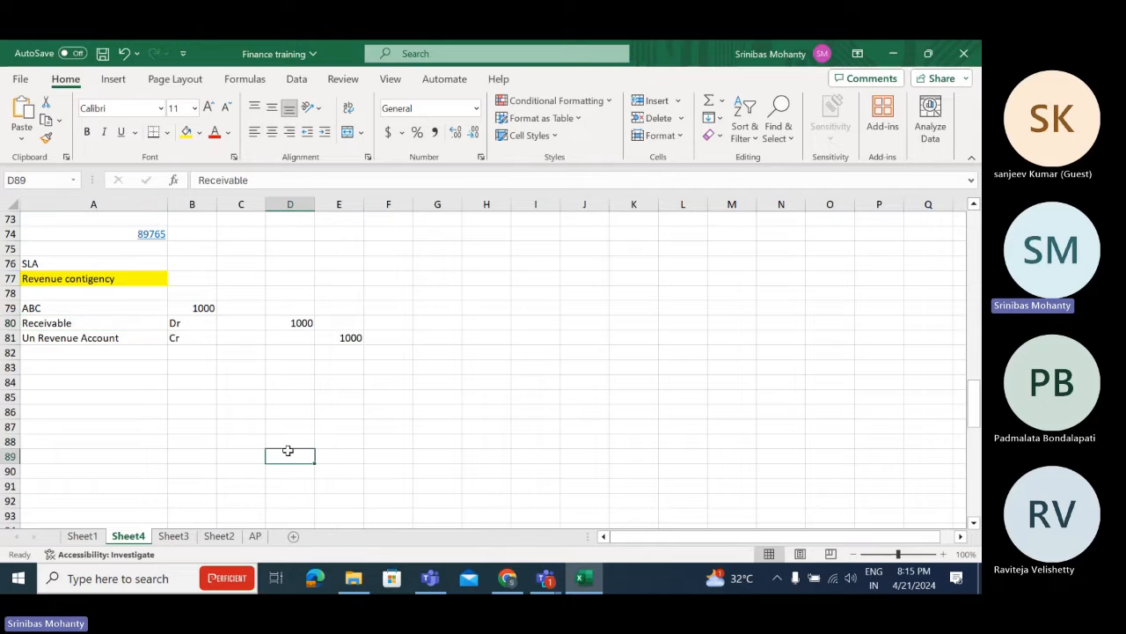
mouse_move(91, 323)
left_mouse_down()
mouse_move(96, 356)
mouse_move(103, 333)
left_mouse_up()
left_click_drag(96, 396, 96, 378)
left_click(88, 370)
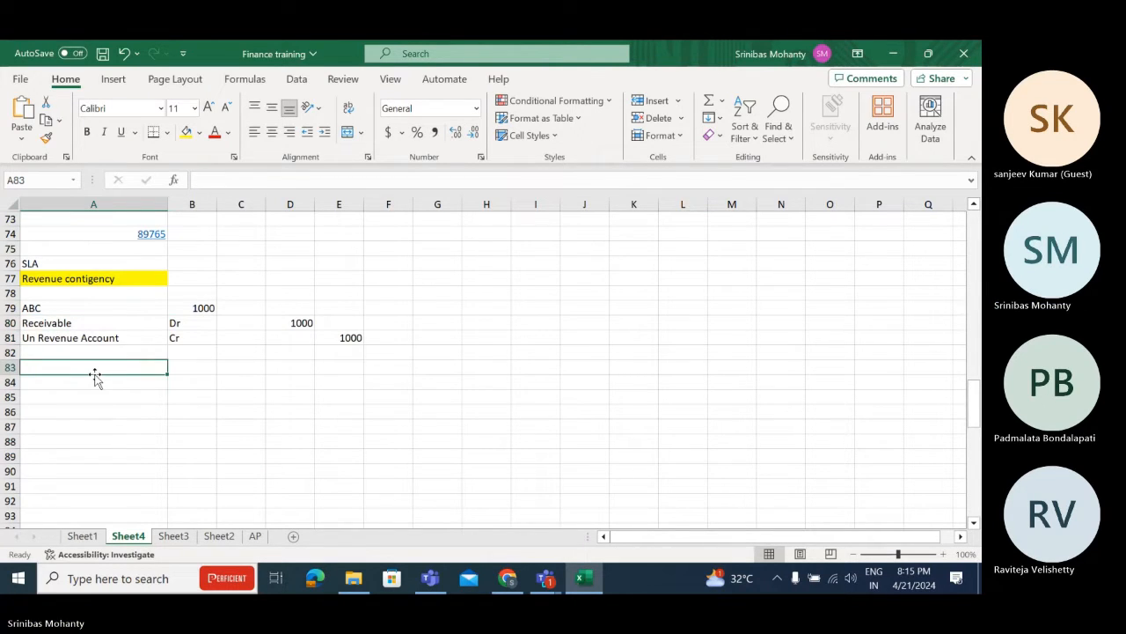
type("Re")
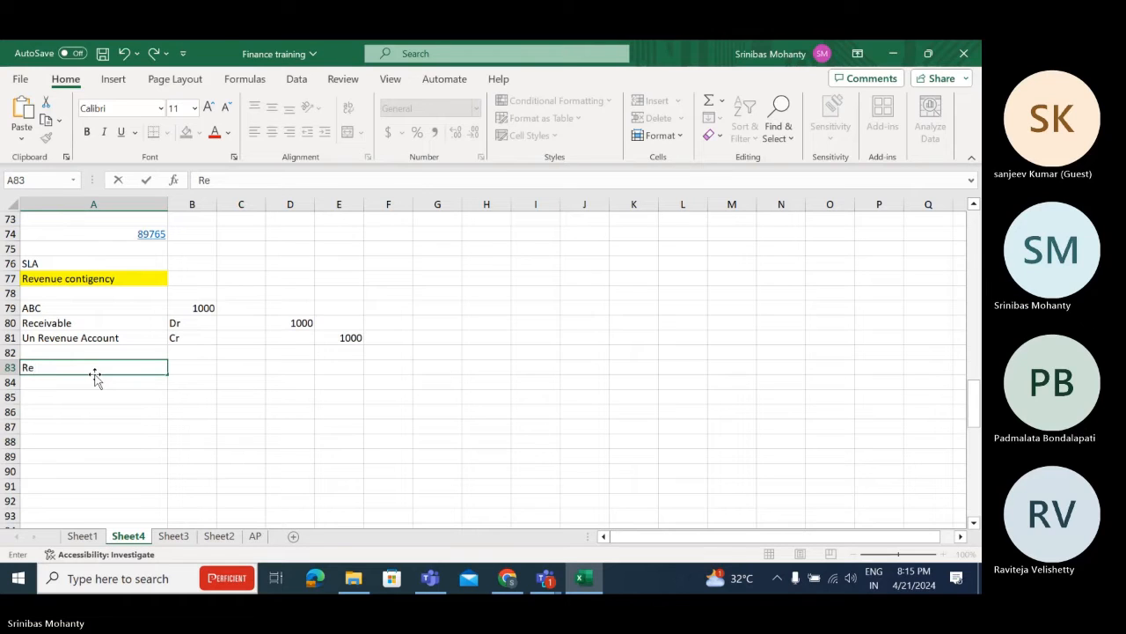
key("BackSpace")
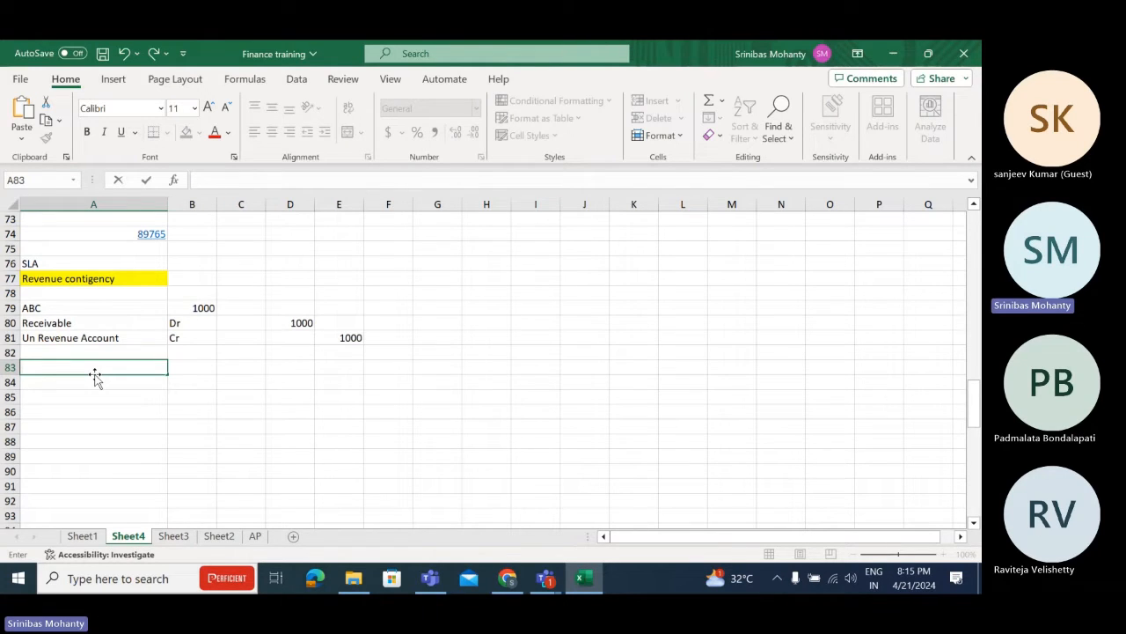
Copy "Un Revenue Account" from A81 to A83 and enter "Revenue Account" below it in A84.
left_click(107, 339)
key("ctrl+c")
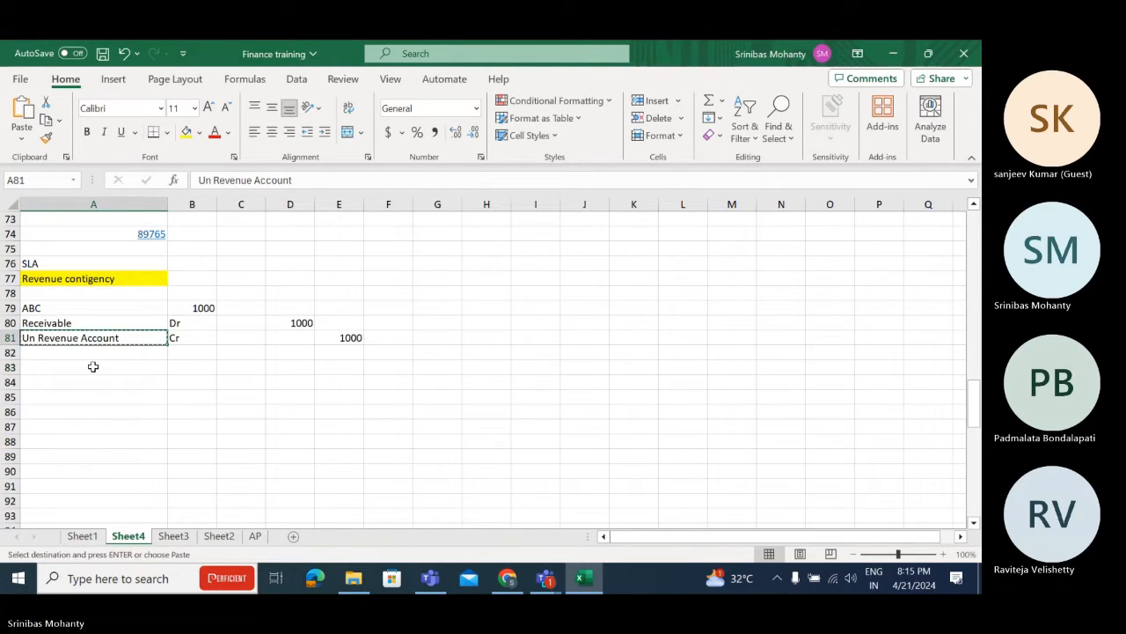
left_click(93, 366)
key("ctrl+v")
left_click(80, 382)
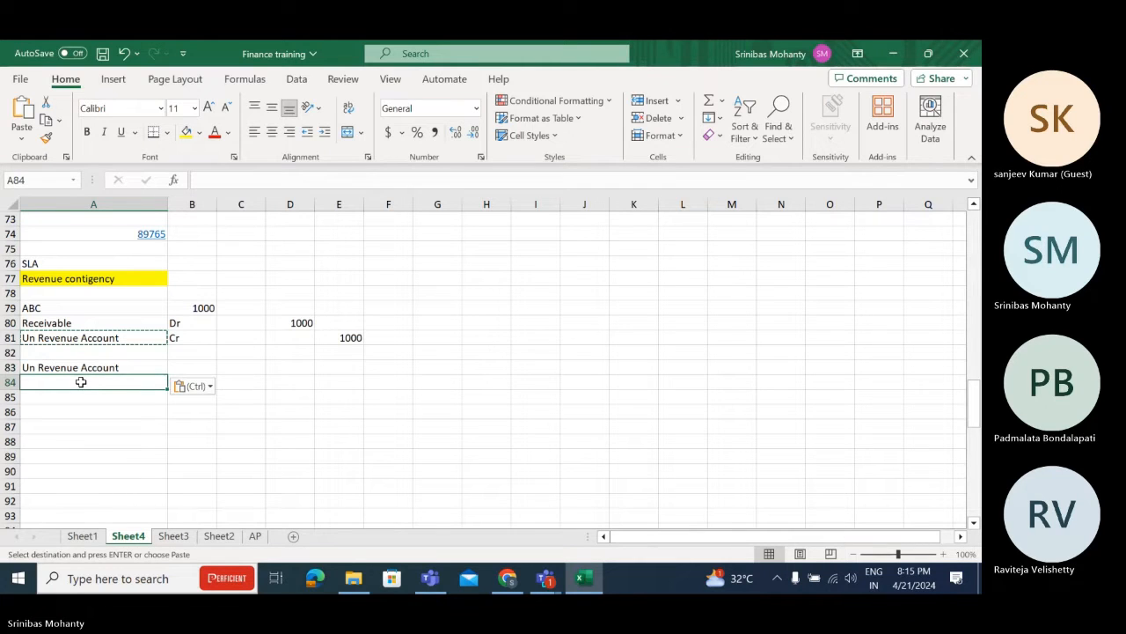
type("Revenue")
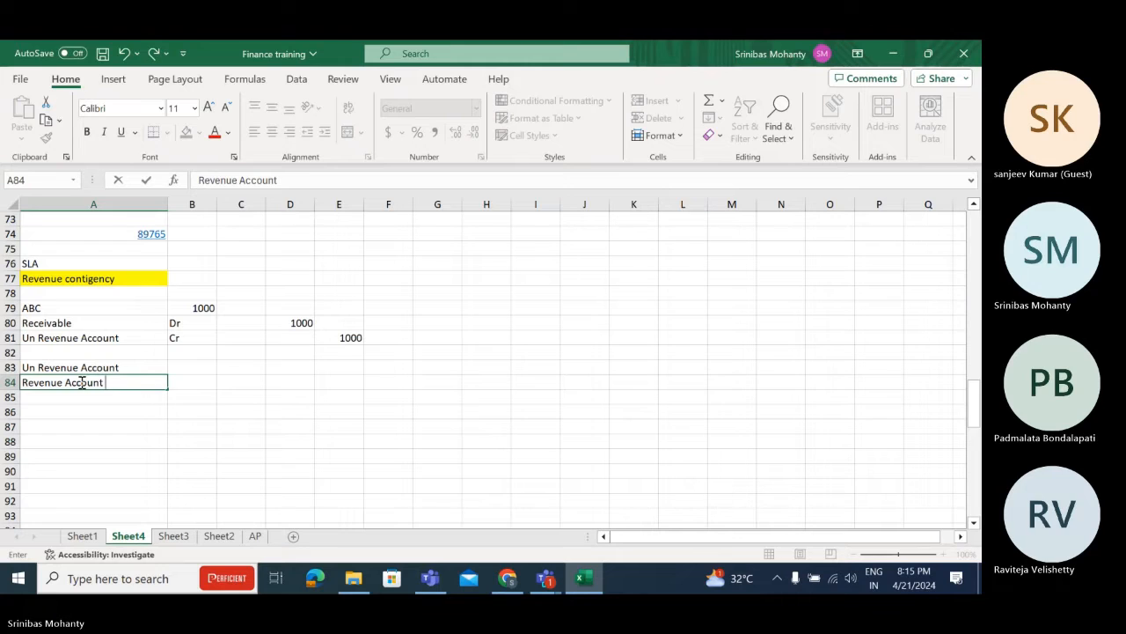
Complete "Revenue Account" in A84, then mark the Un Revenue Account line "Dr" in B83 with the amount 1000 in C83.
type(" Account")
left_click(204, 367)
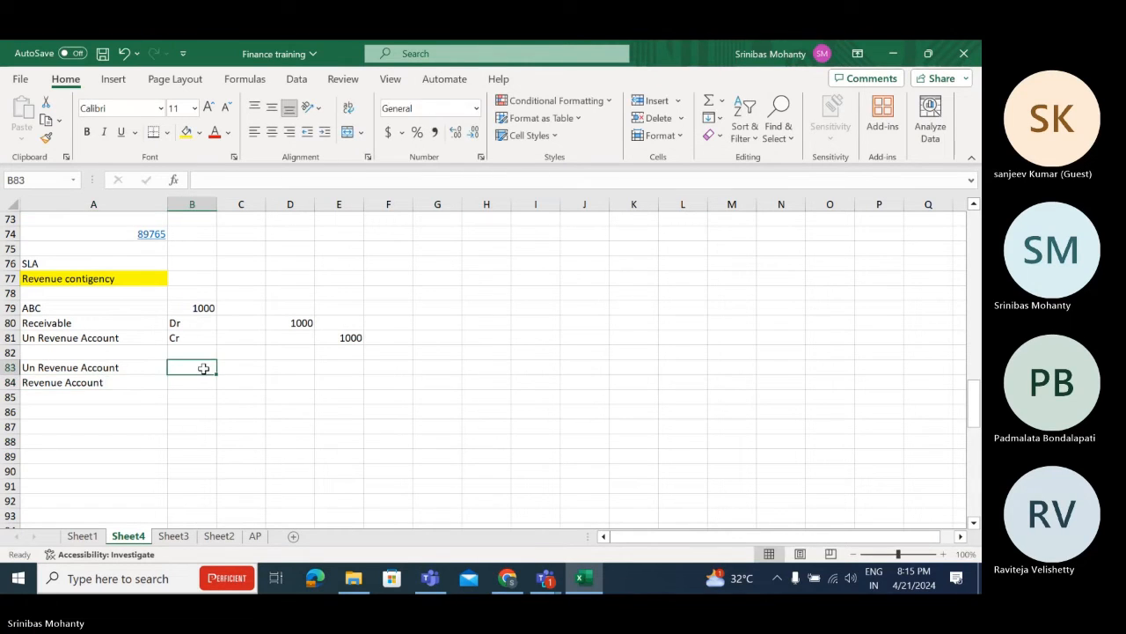
type("Dr")
key("Tab")
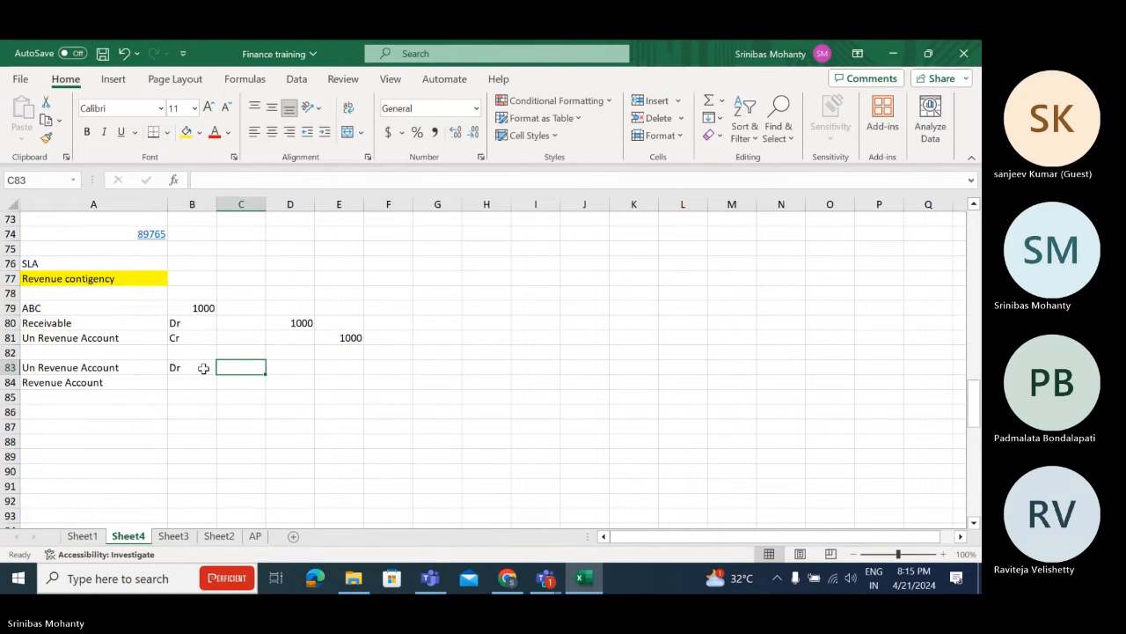
type("100")
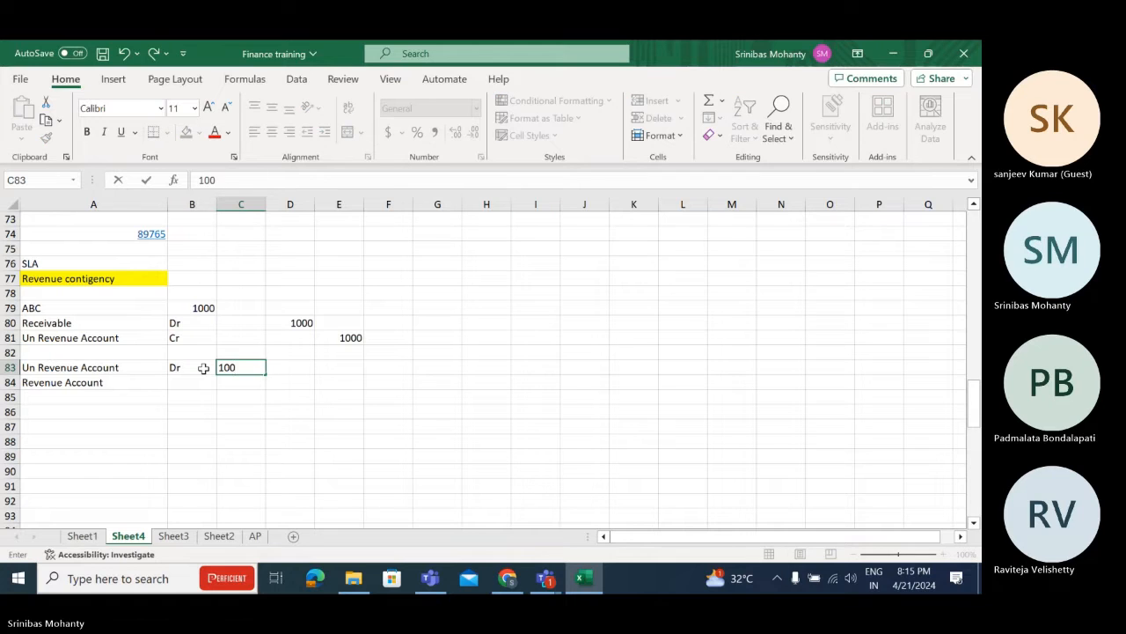
type("0")
Mark the Revenue Account line "Cr" in B84 and enter the credit amount 1000 in D84.
left_click(192, 382)
type("Cr")
key("Tab")
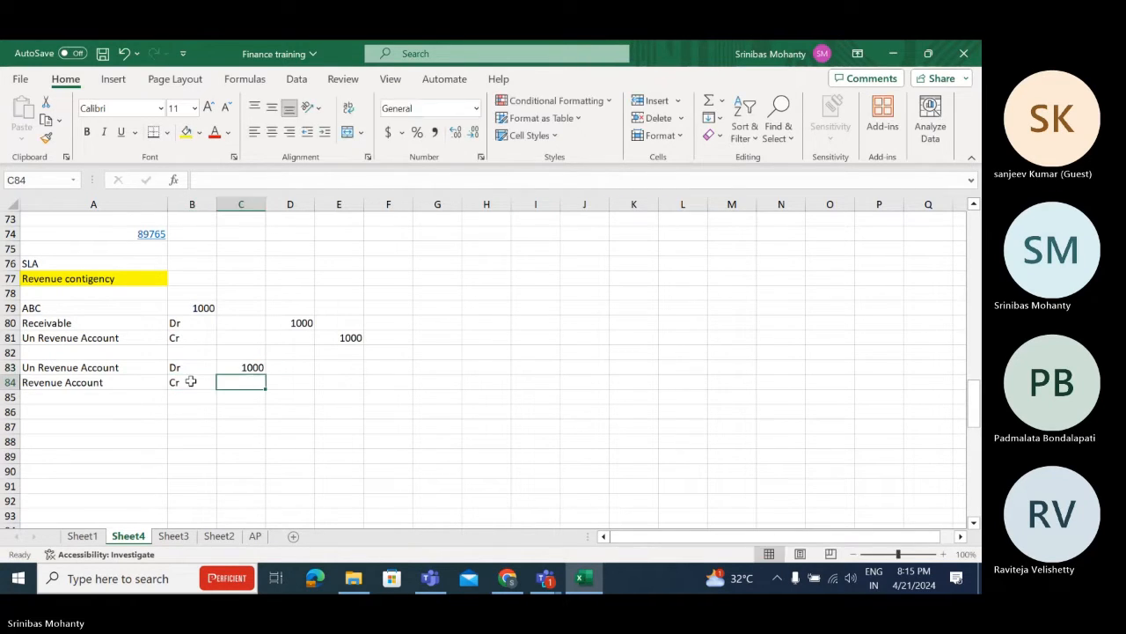
key("Tab")
type("100")
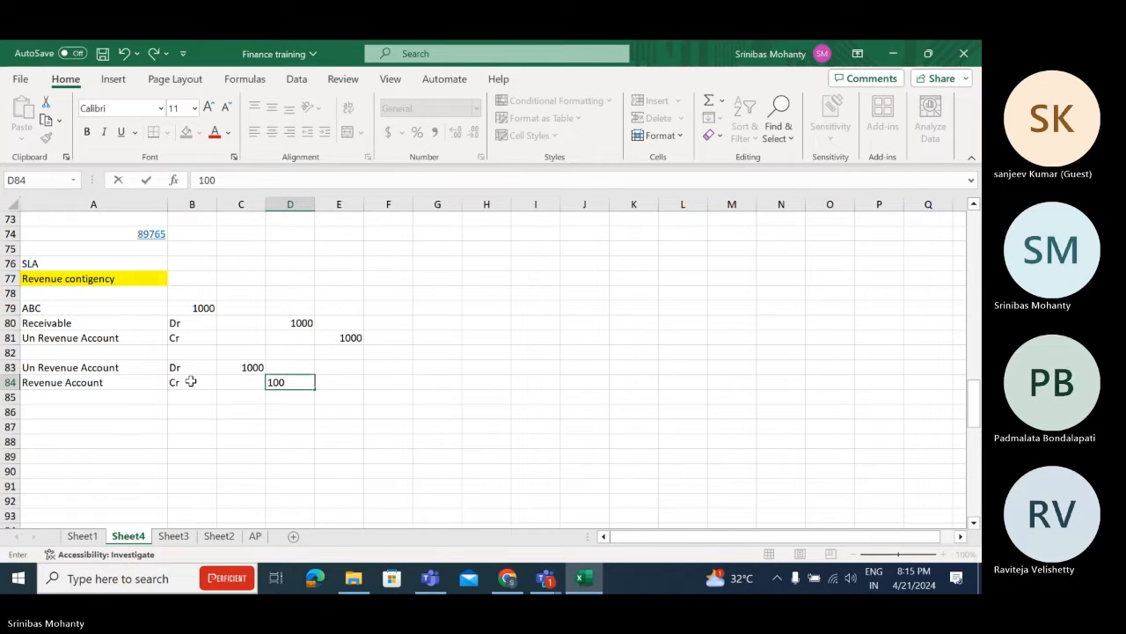
type("0")
key("Tab")
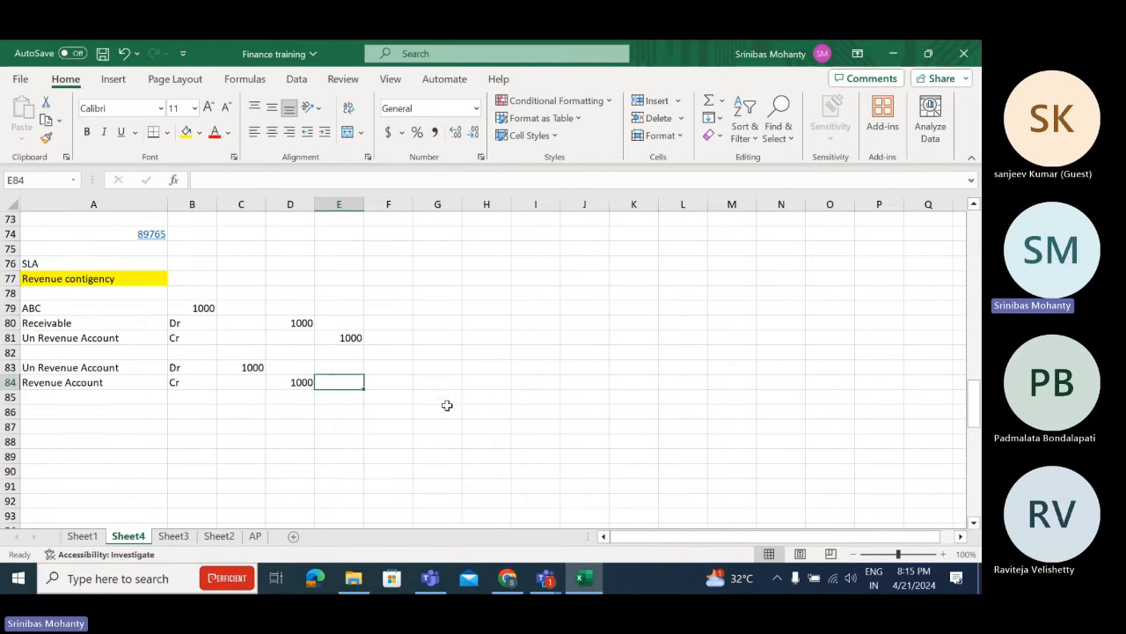
left_click(447, 403)
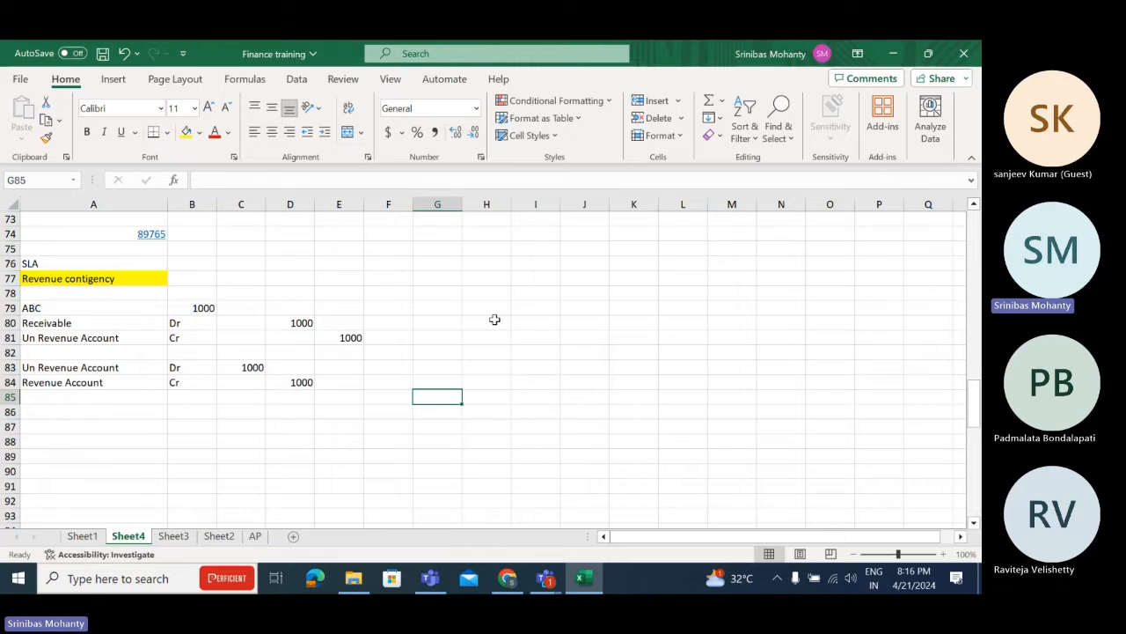
left_click(76, 395)
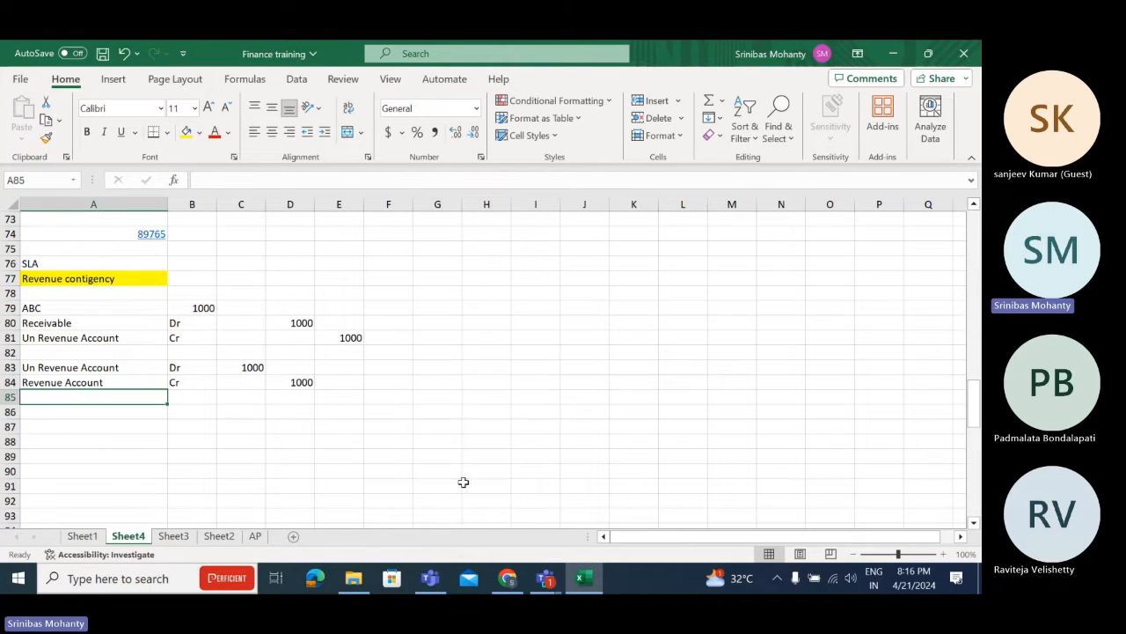
Switch to Oracle Fusion in Chrome and close the invoice's Review Distributions dialog.
left_click(510, 578)
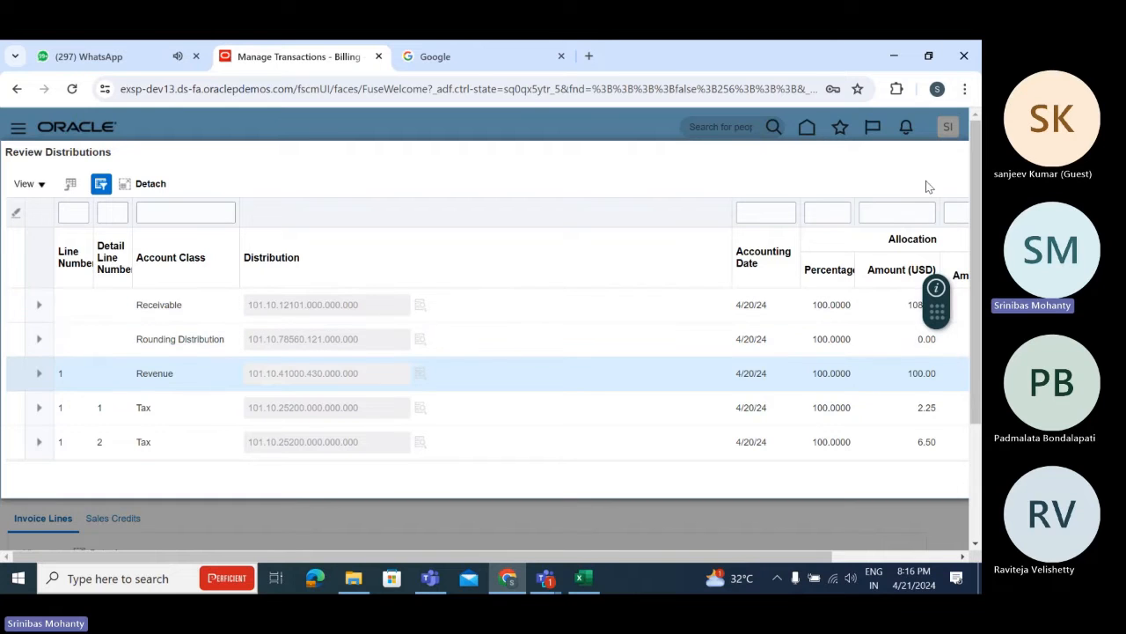
scroll(880, 185, "up", 1)
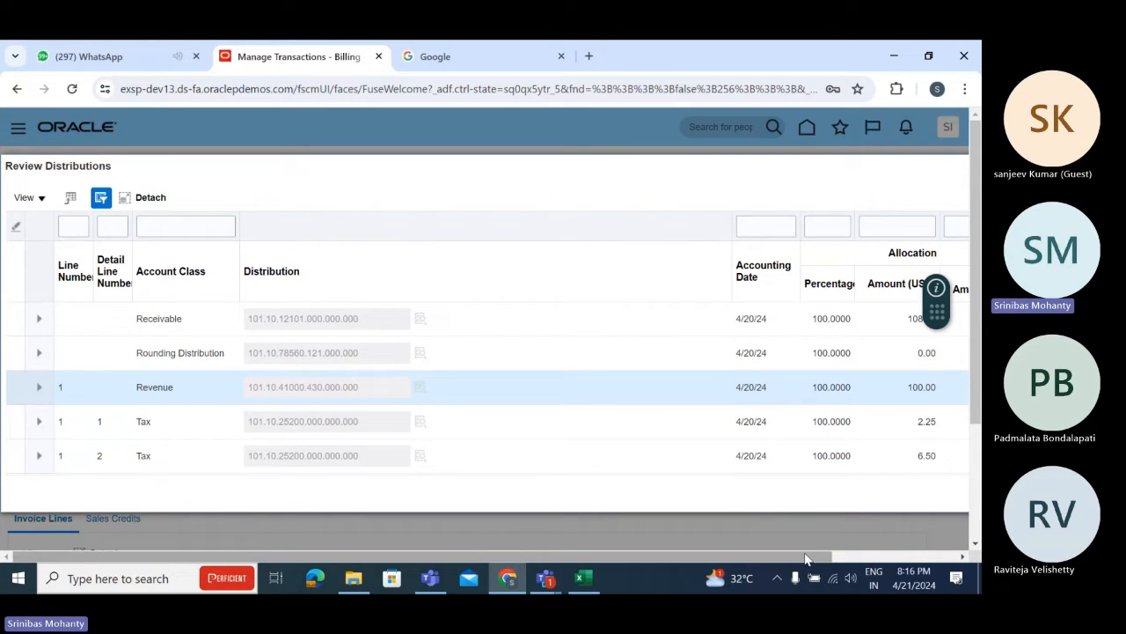
left_click_drag(805, 558, 896, 562)
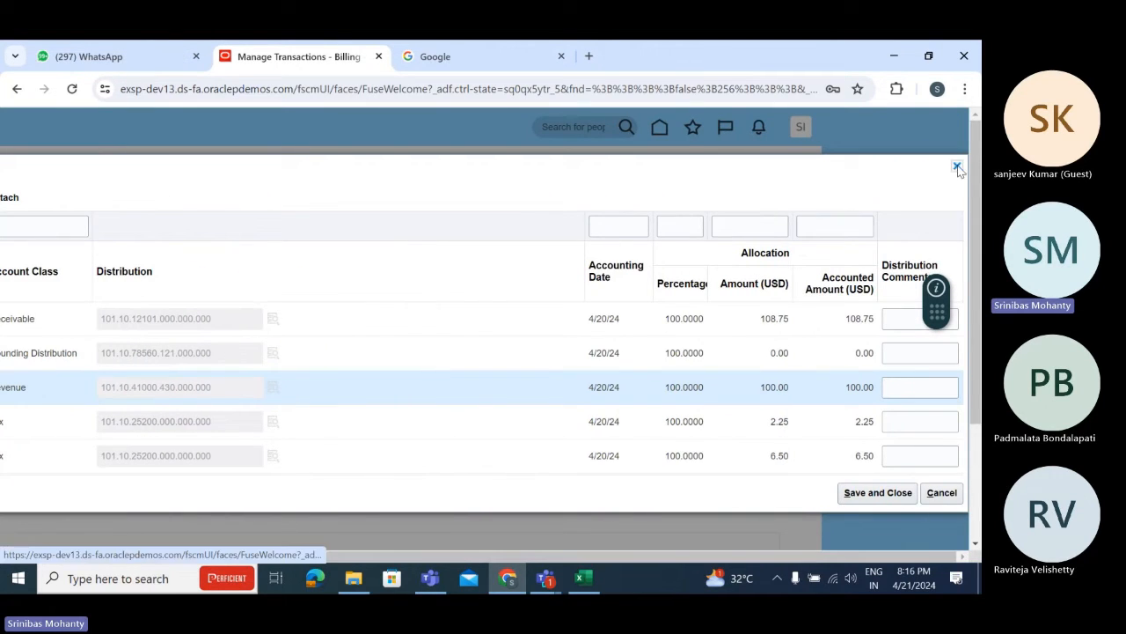
left_click(957, 166)
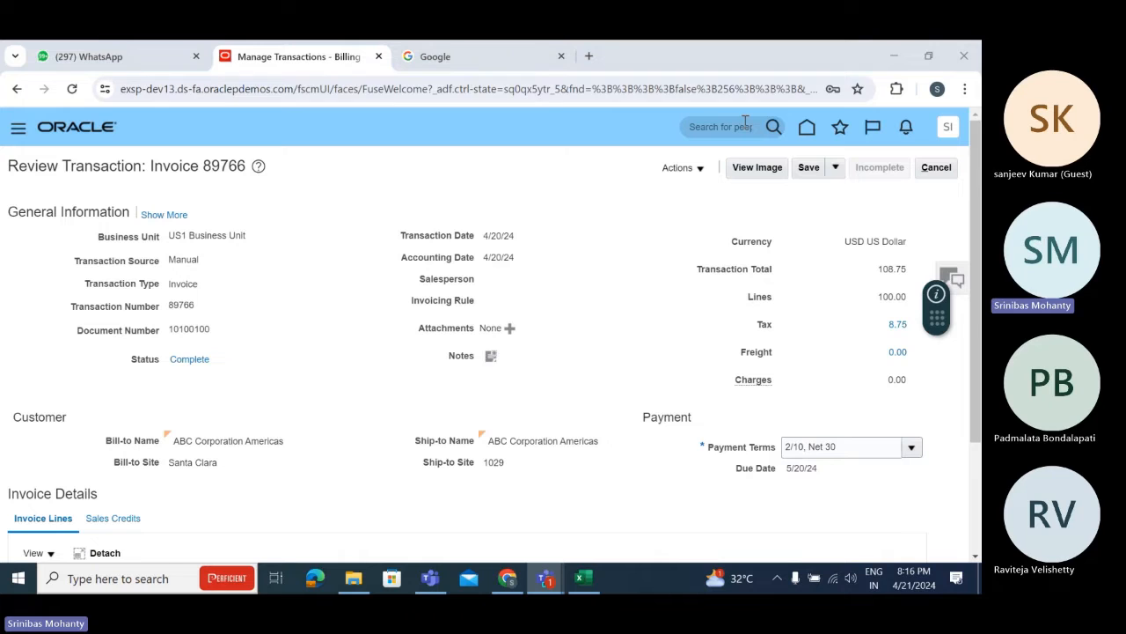
Open the Oracle home page in a new browser tab and close the Google tab.
right_click(814, 132)
left_click(687, 143)
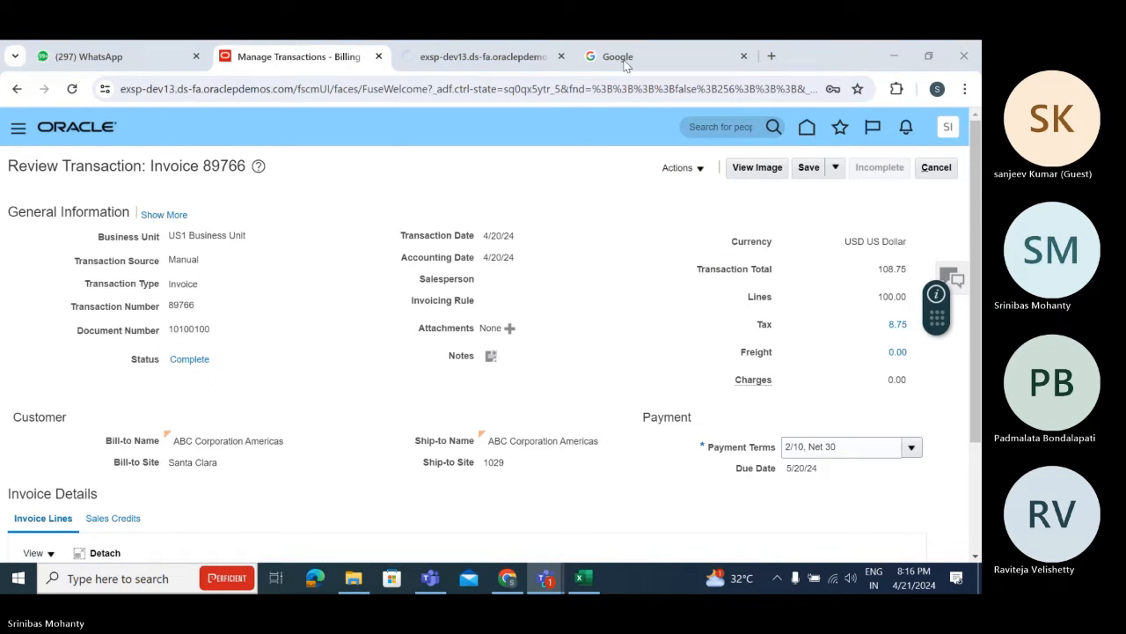
left_click(717, 62)
left_click(744, 57)
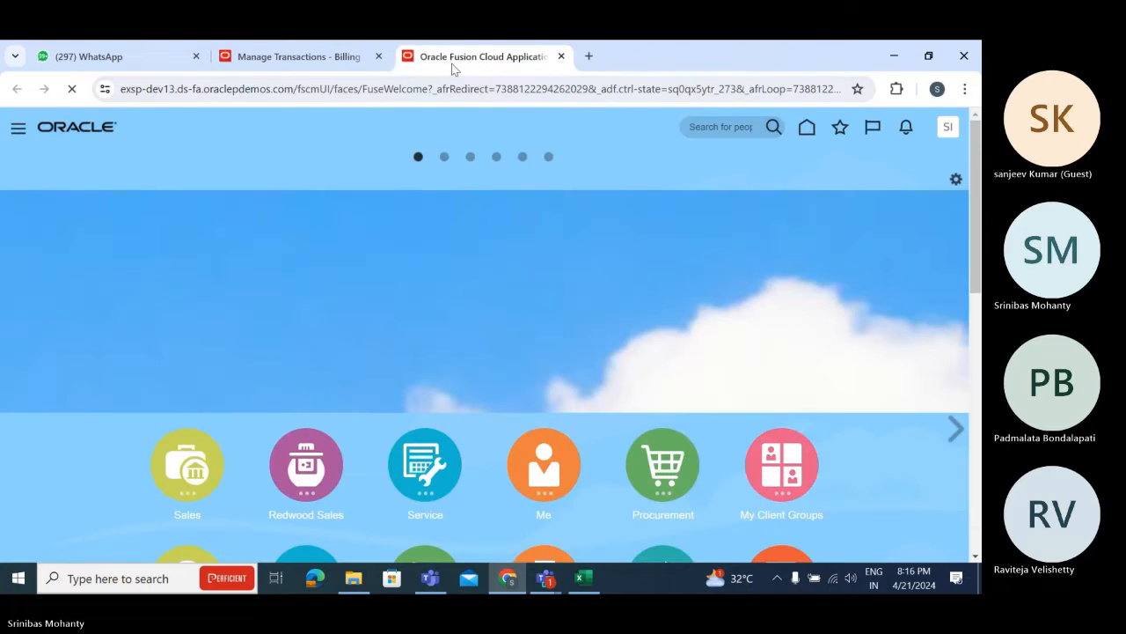
Go to Setup and Maintenance from the Oracle home page and look through the Financials functional areas.
left_click(948, 127)
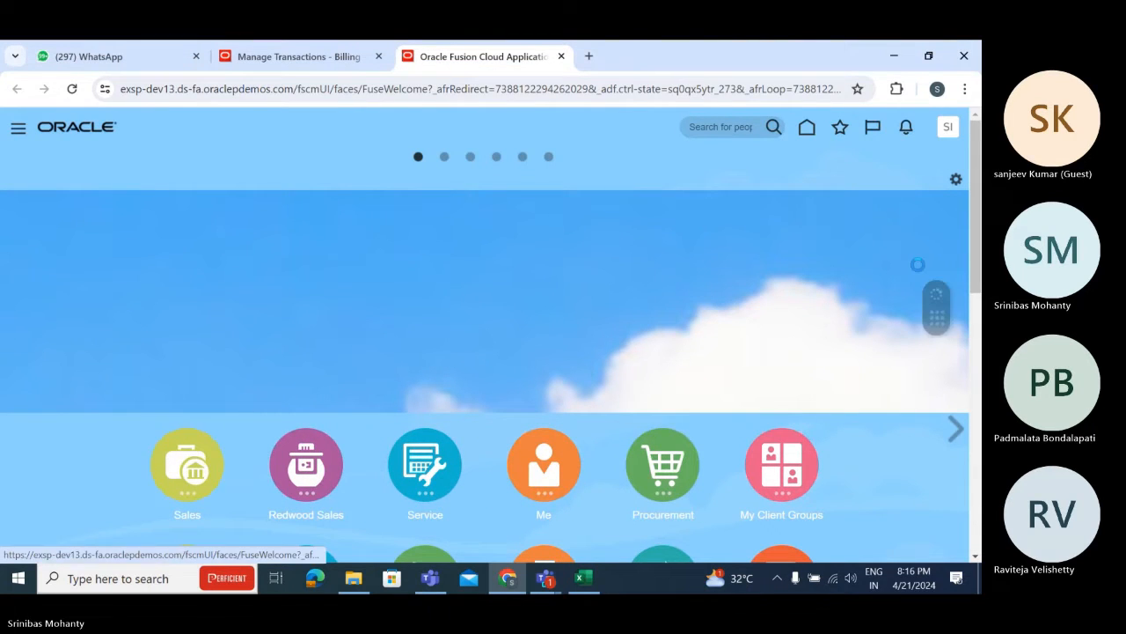
left_click(704, 356)
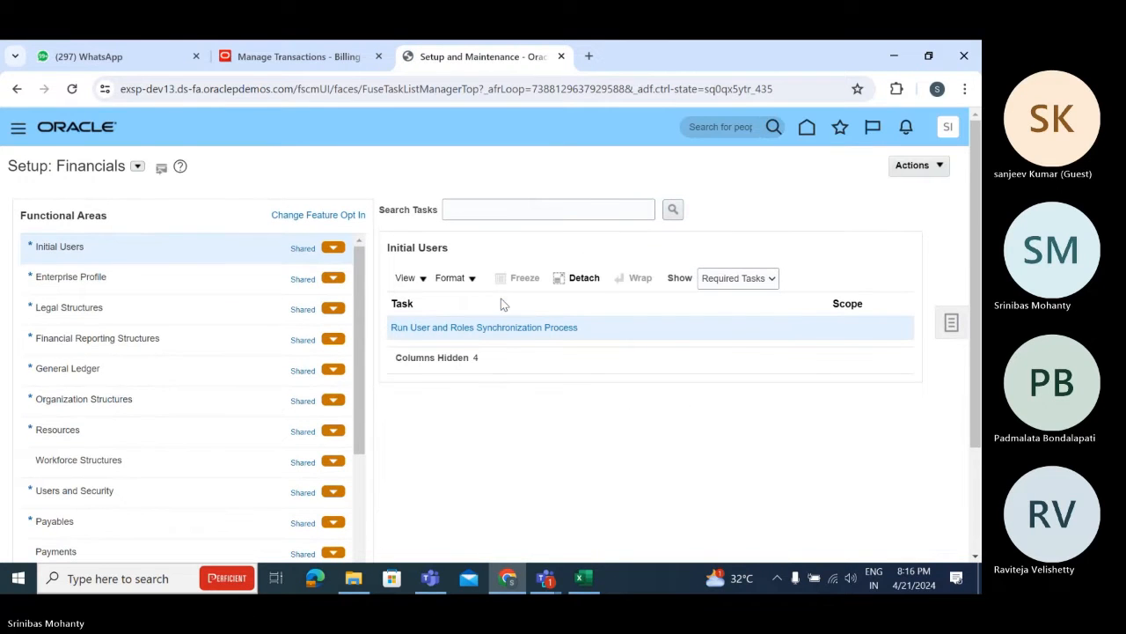
scroll(108, 373, "down", 5)
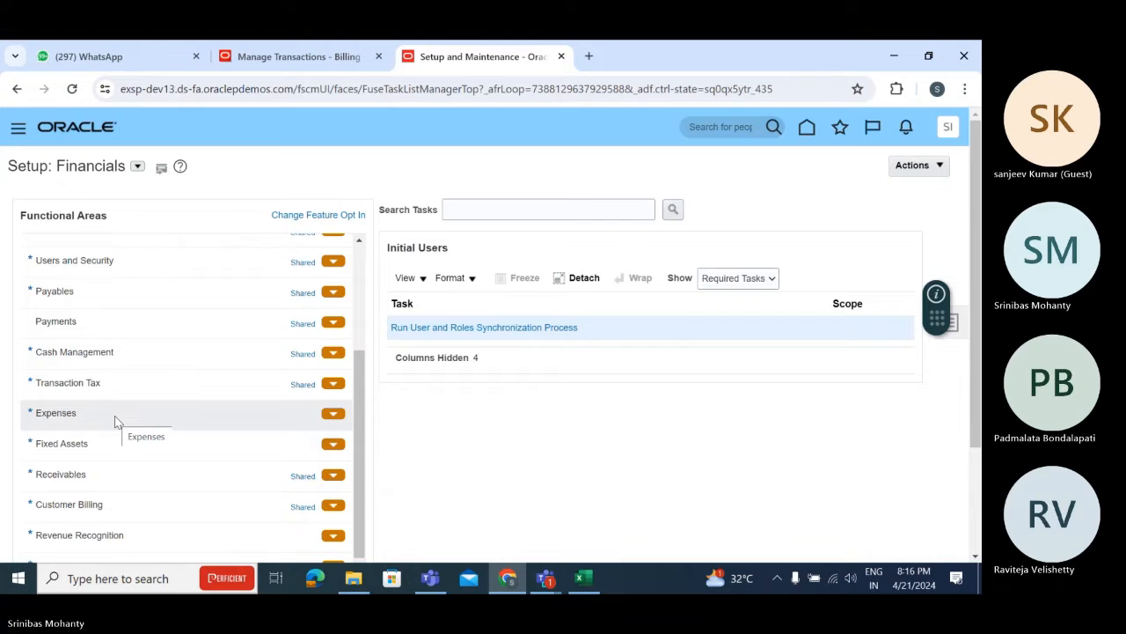
scroll(118, 420, "down", 5)
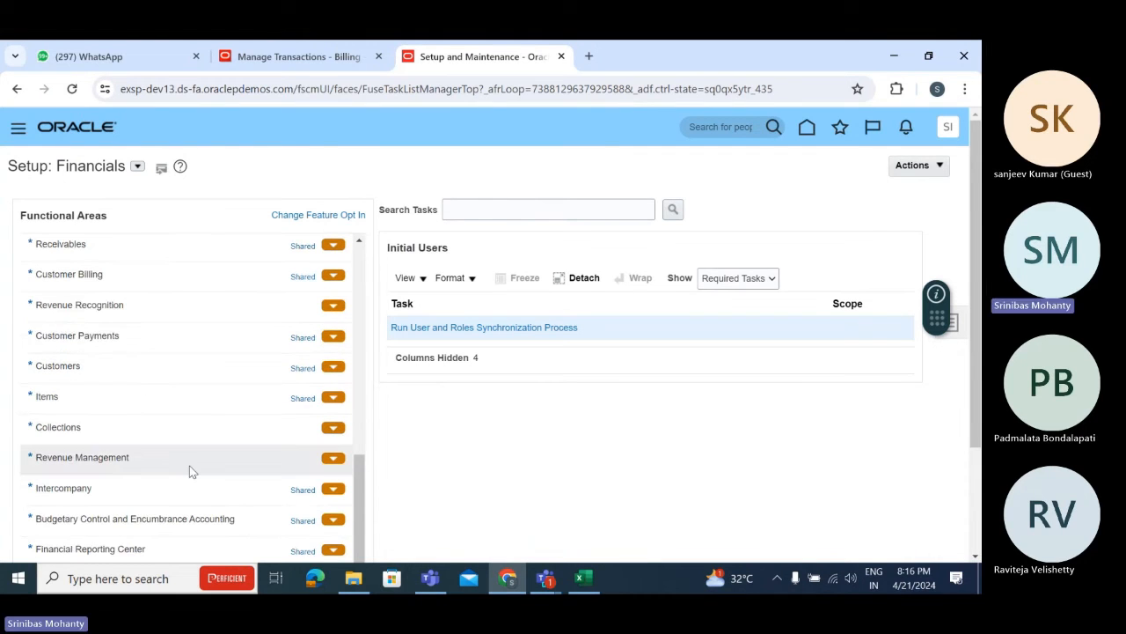
scroll(191, 472, "up", 1)
scroll(191, 471, "up", 1)
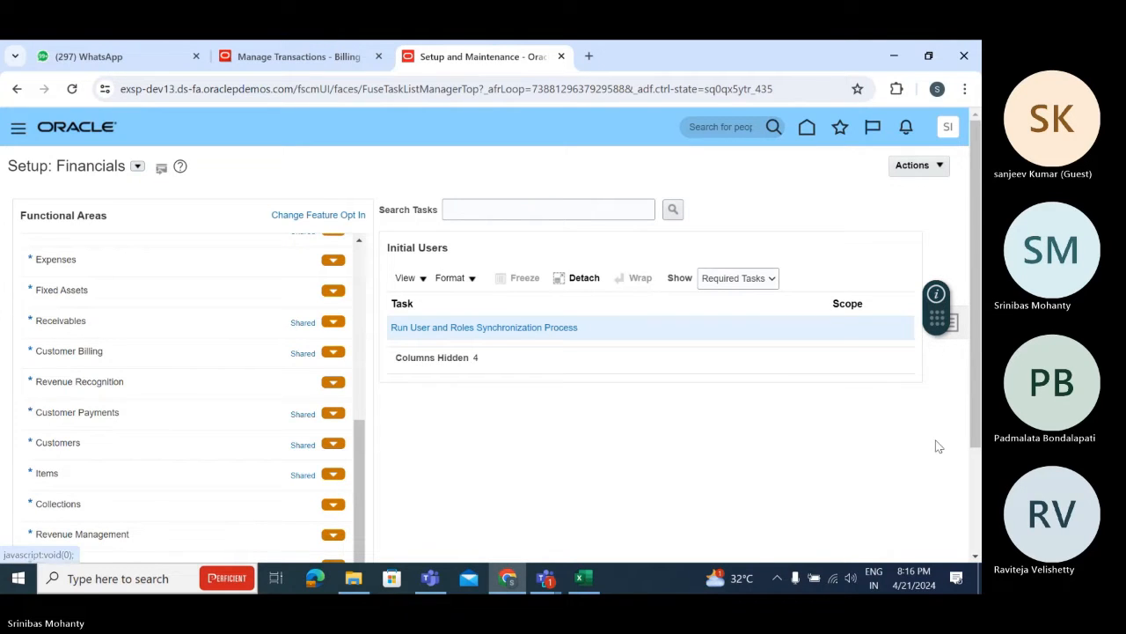
Search the setup tasks for "Manage Revenue Con" and open the Manage Revenue Contingencies task.
left_click(951, 324)
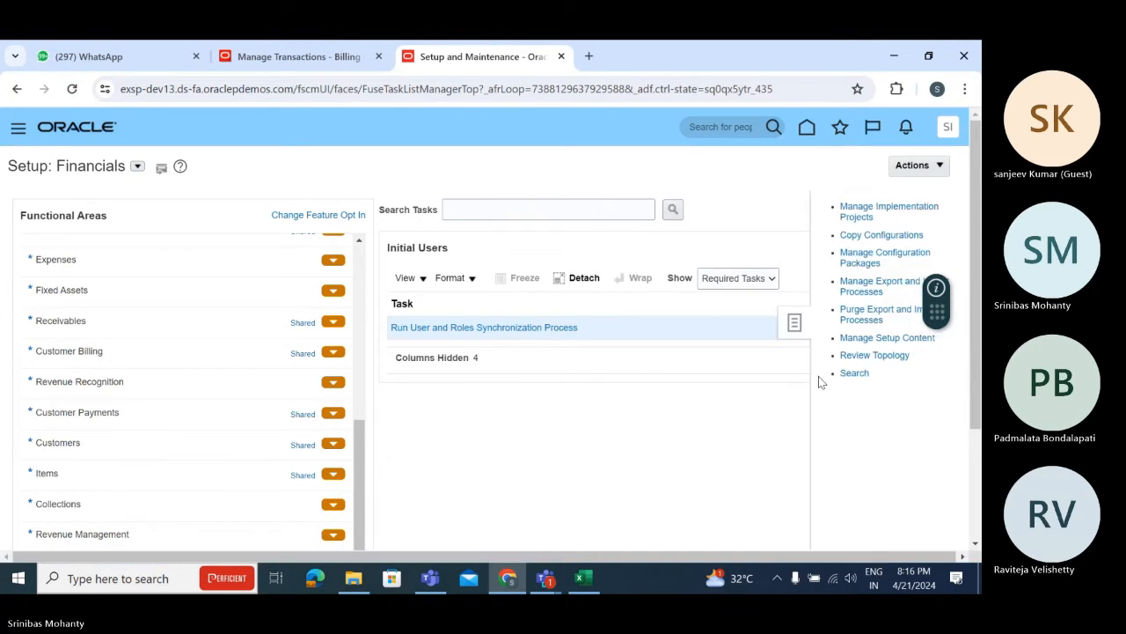
left_click(849, 374)
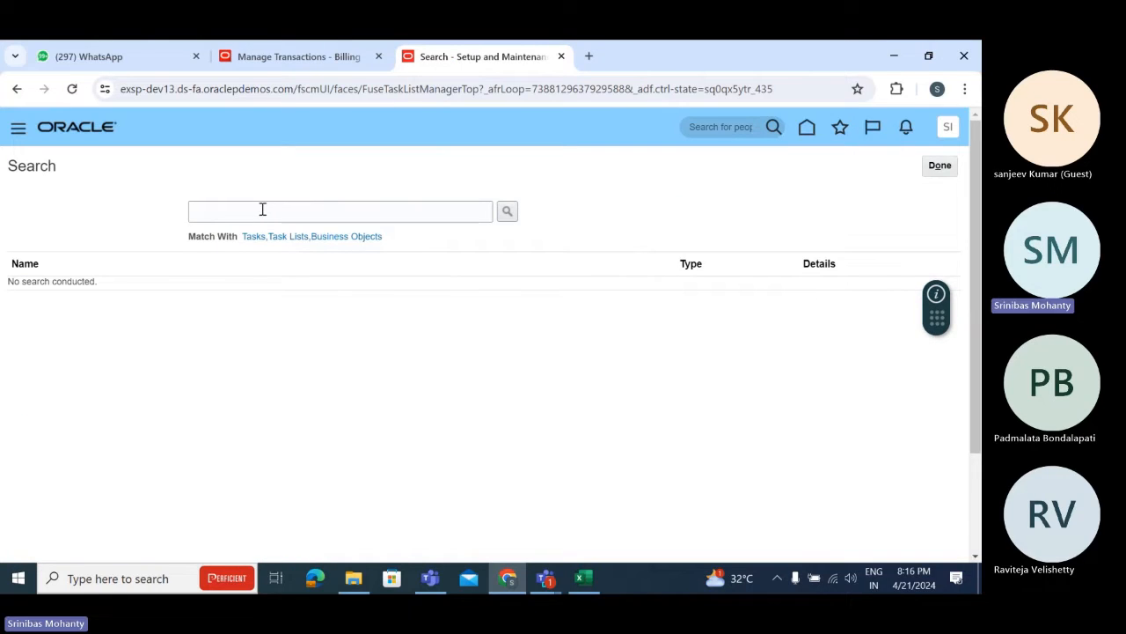
left_click(262, 209)
type("Mana")
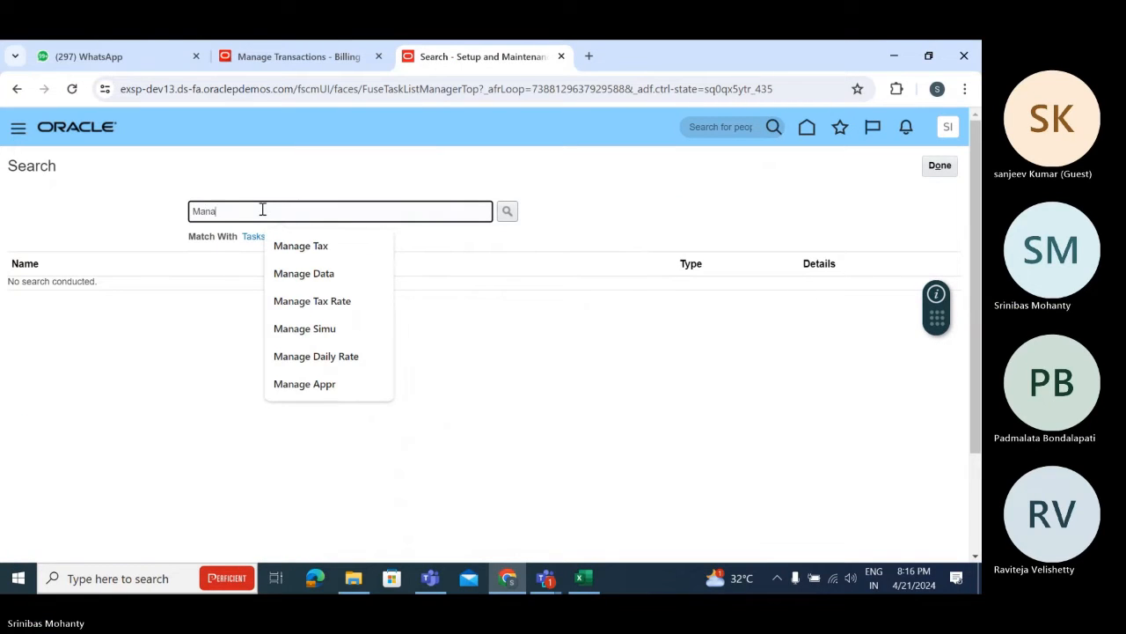
type("ge Revenue Con")
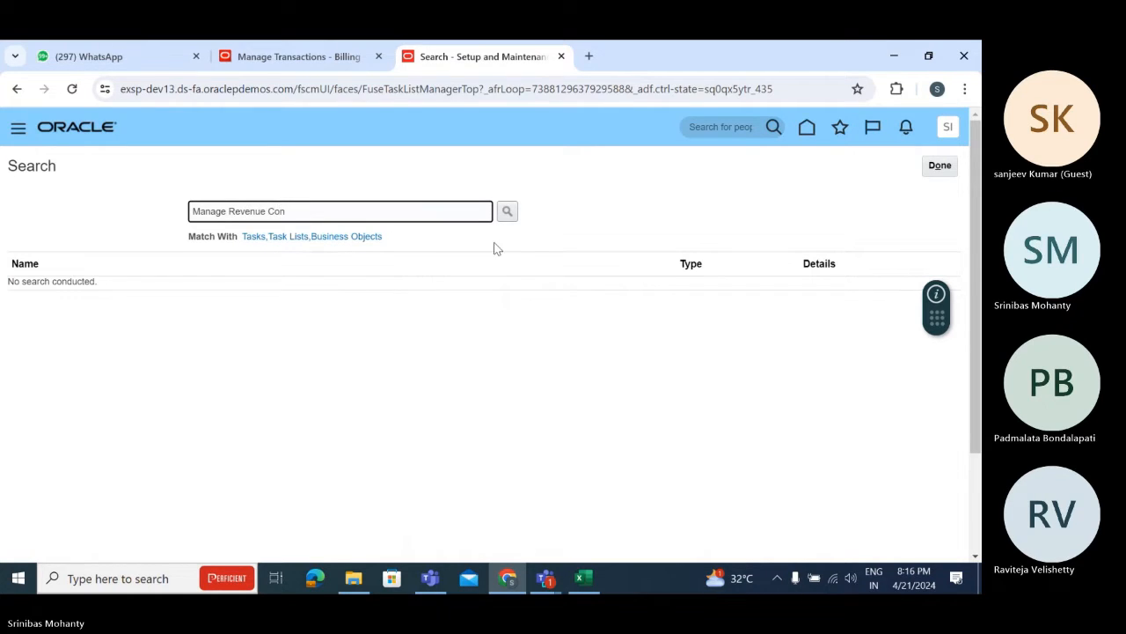
left_click(507, 211)
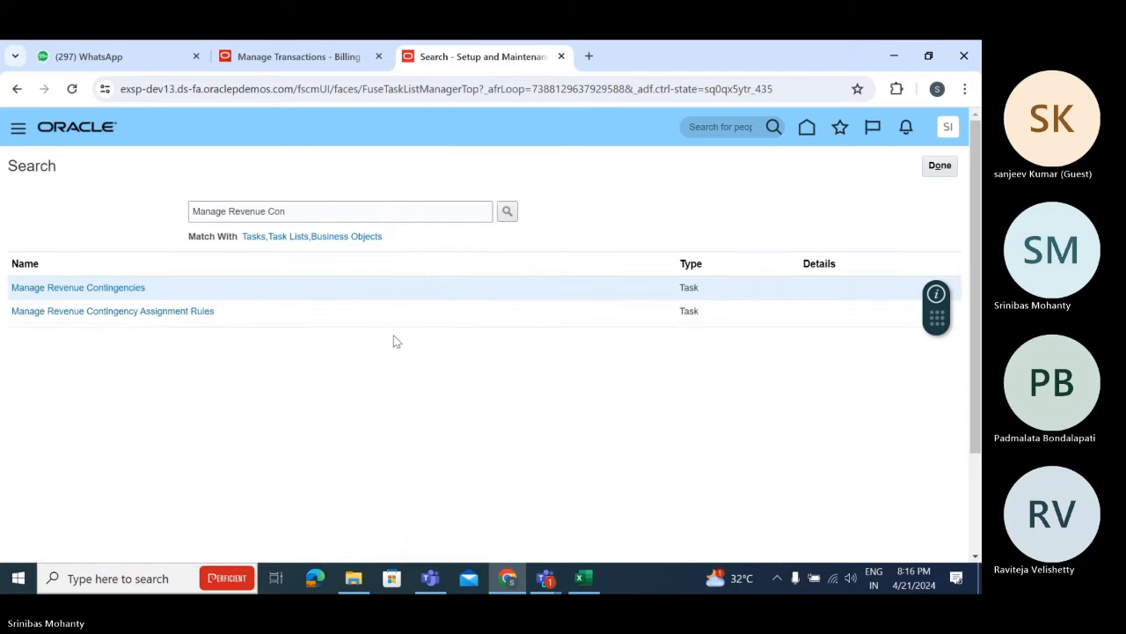
left_click(89, 288)
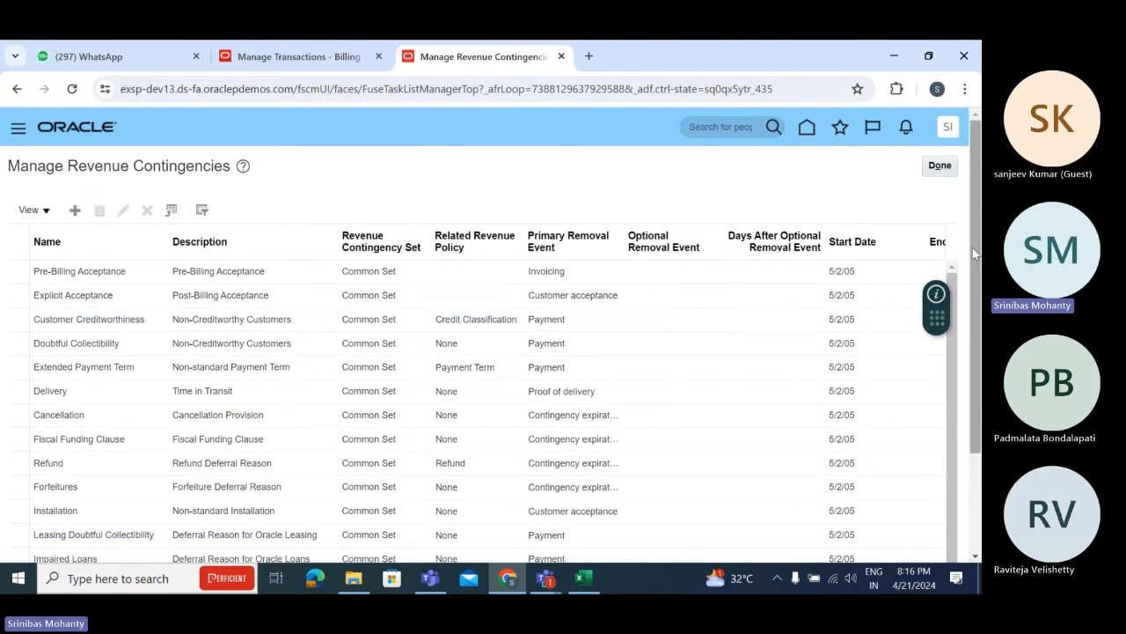
Examine the revenue contingencies list, including the primary removal event and dates of US REVENUE CONTIGENCY.
scroll(266, 328, "down", 3)
left_click_drag(955, 429, 955, 489)
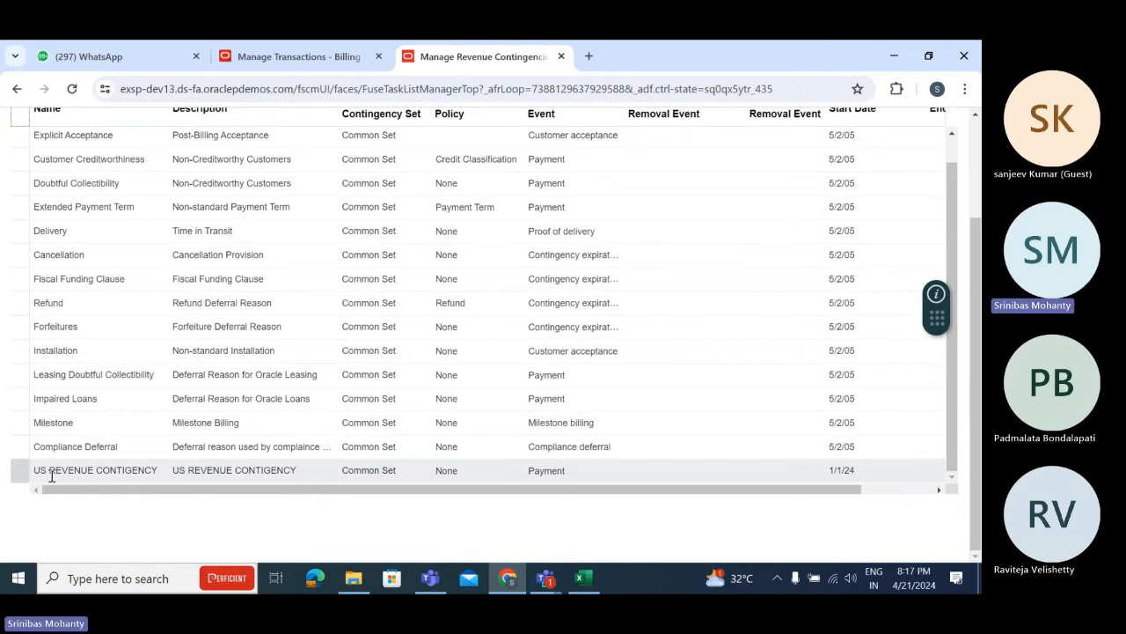
left_click(88, 473)
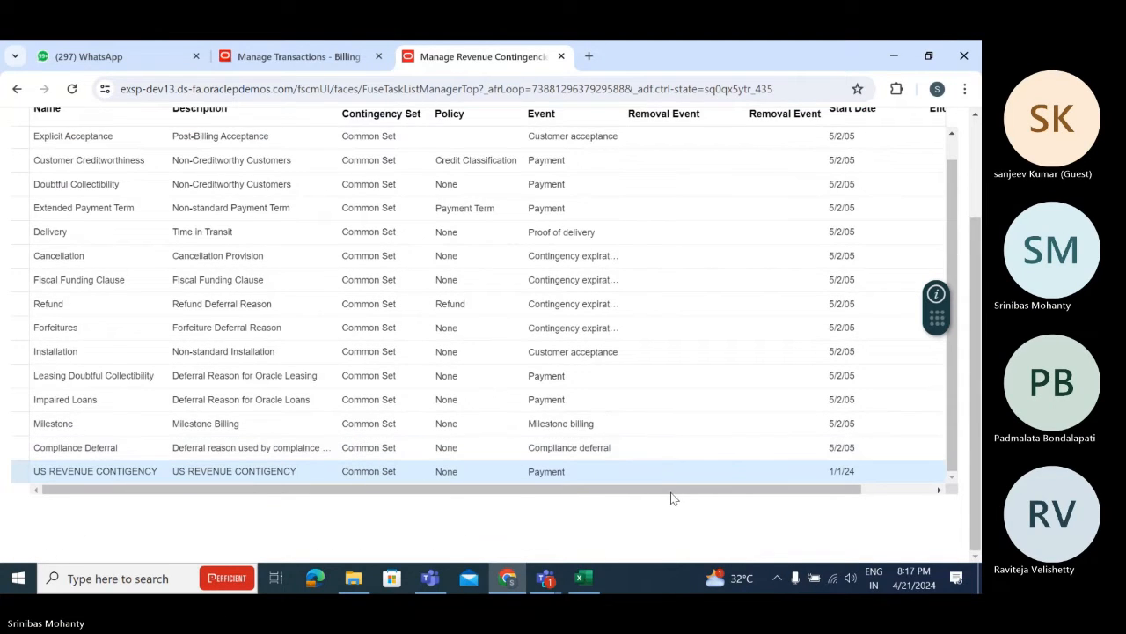
left_click_drag(583, 493, 655, 491)
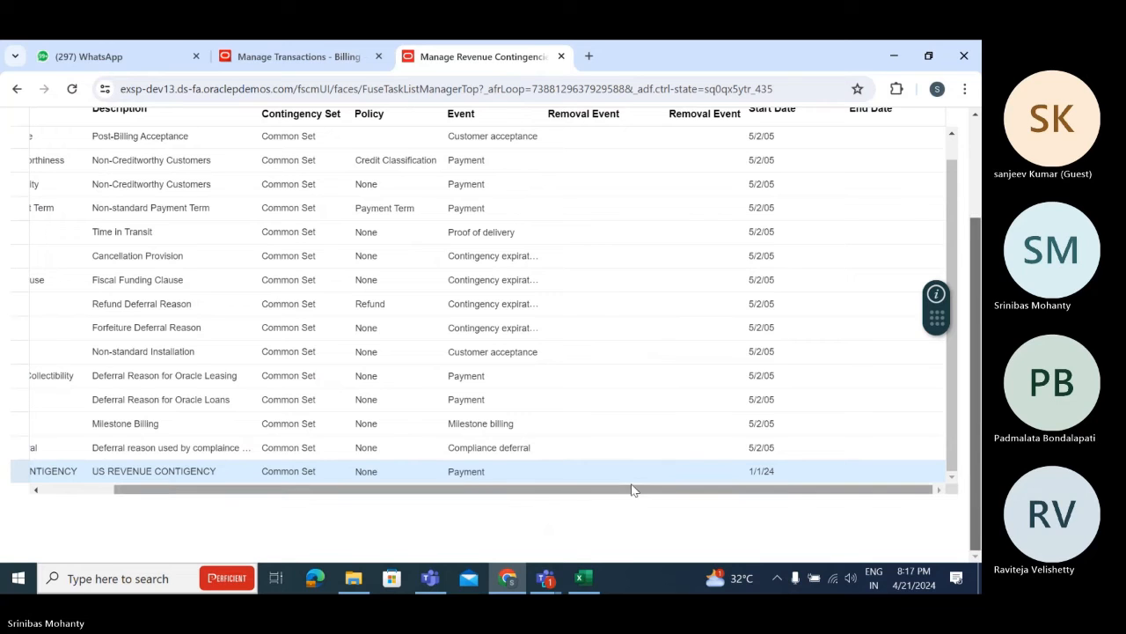
left_click_drag(457, 496, 50, 497)
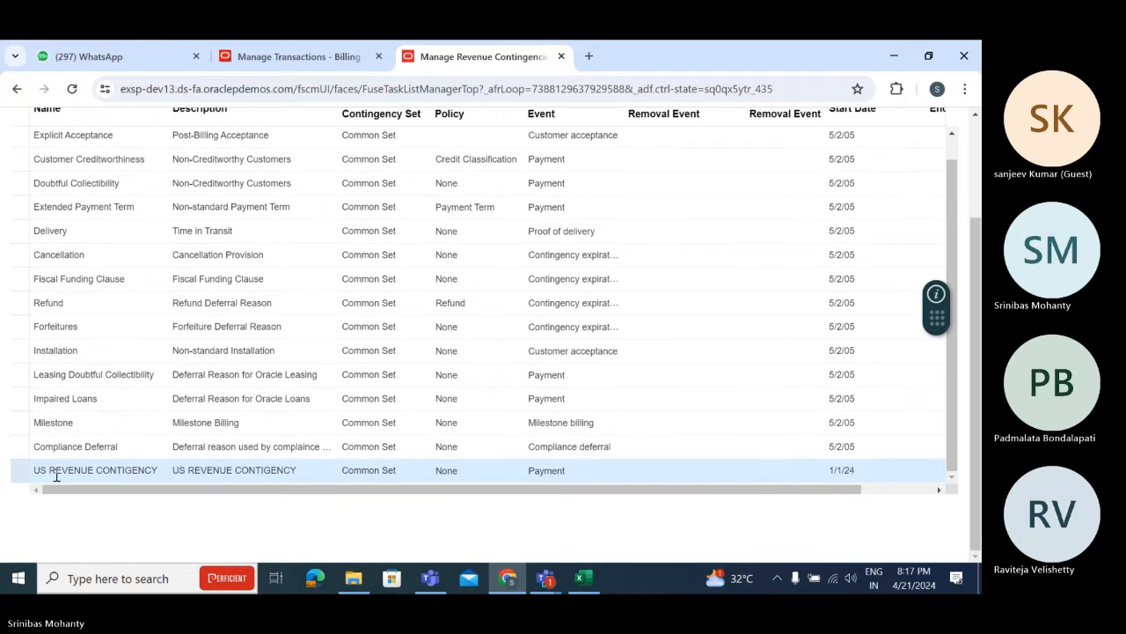
scroll(968, 284, "up", 2)
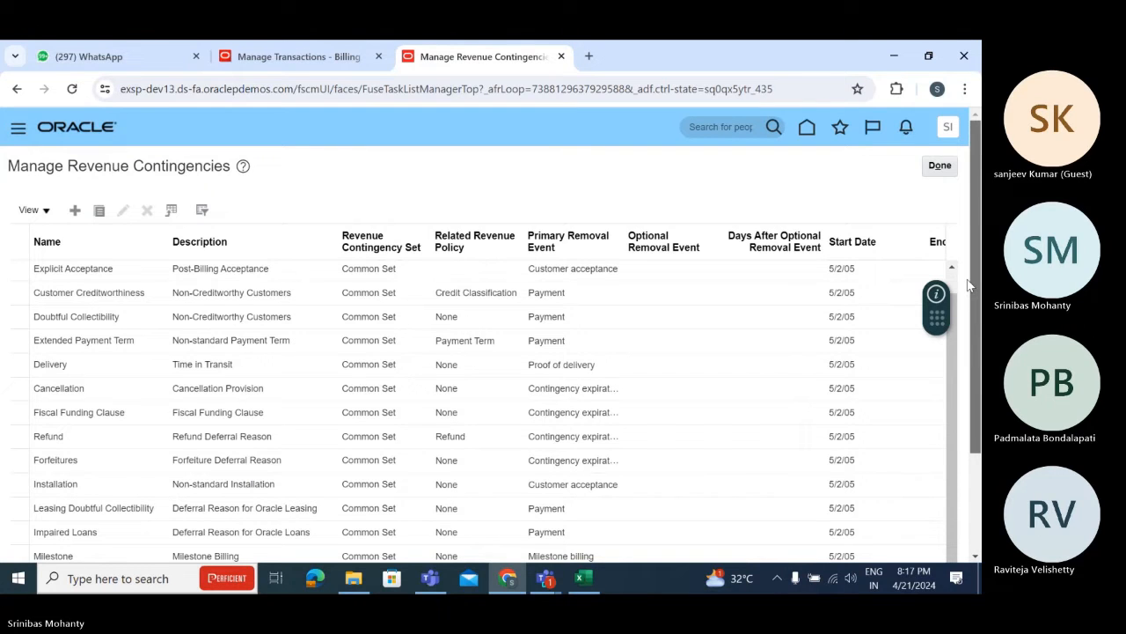
scroll(968, 283, "down", 3)
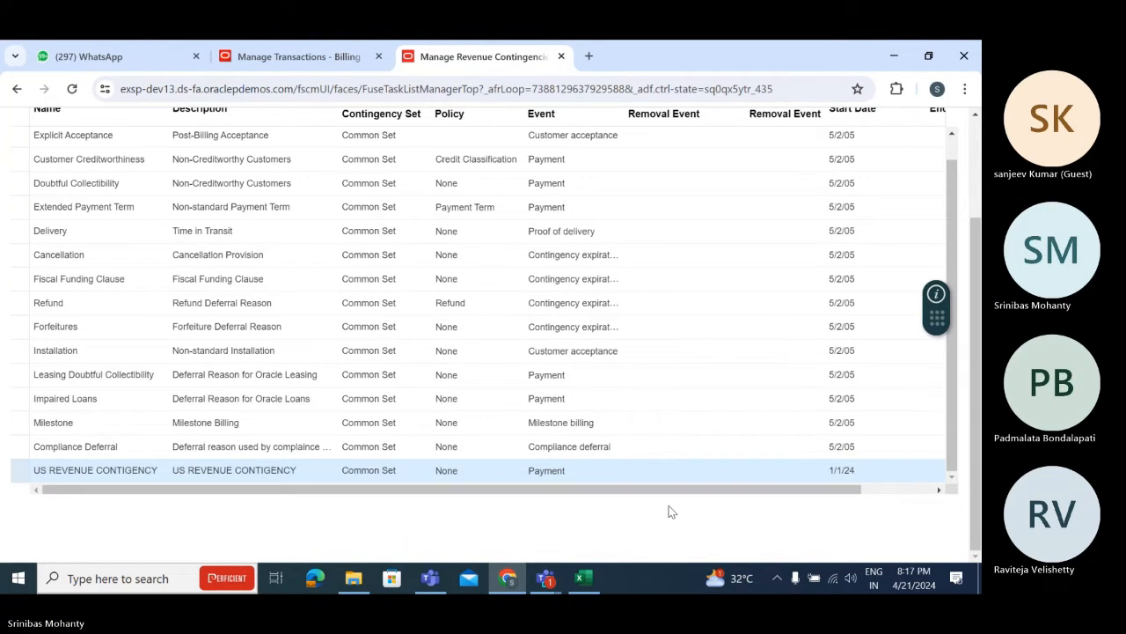
scroll(665, 493, "up", 3)
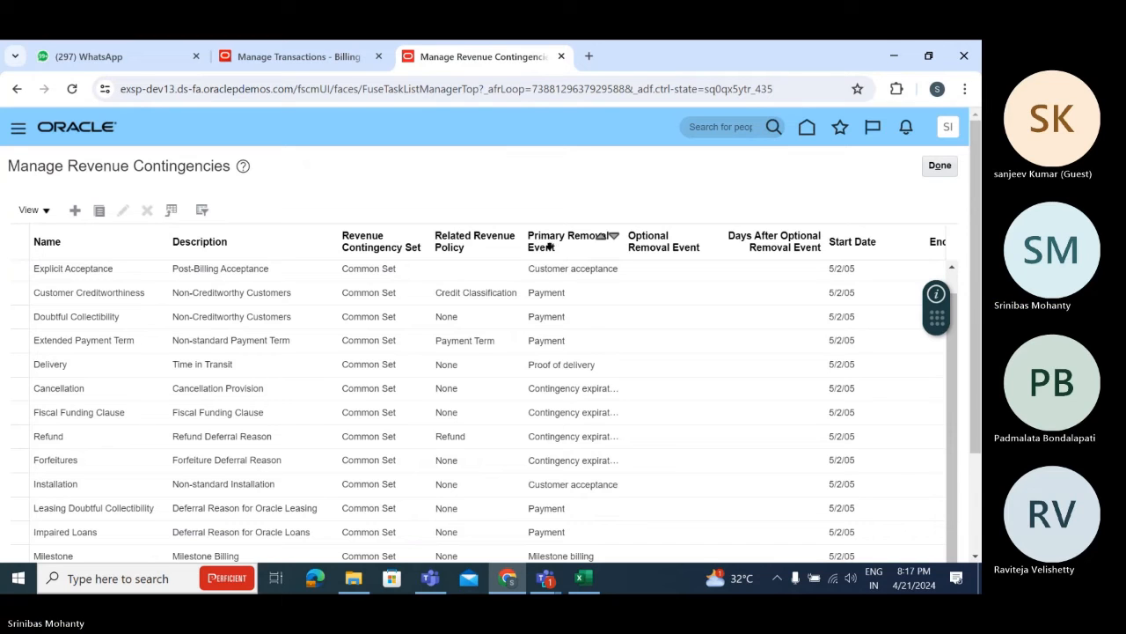
scroll(585, 392, "down", 5)
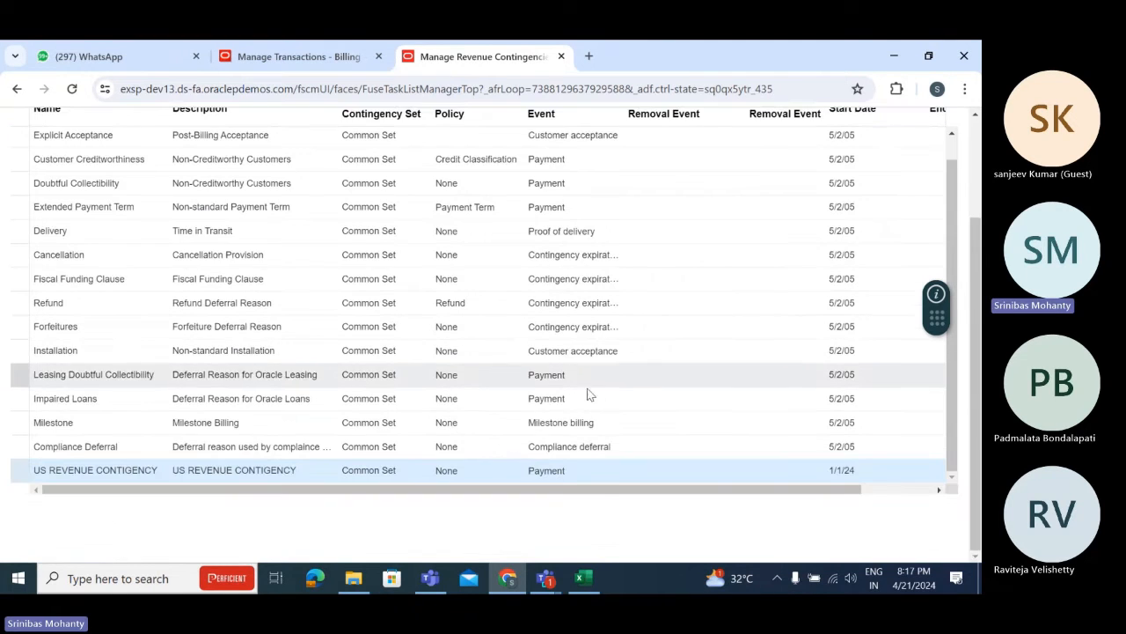
Start a new revenue contingency and set its Revenue Contingency Set to Common Set by searching for the set name "comm".
scroll(569, 471, "up", 5)
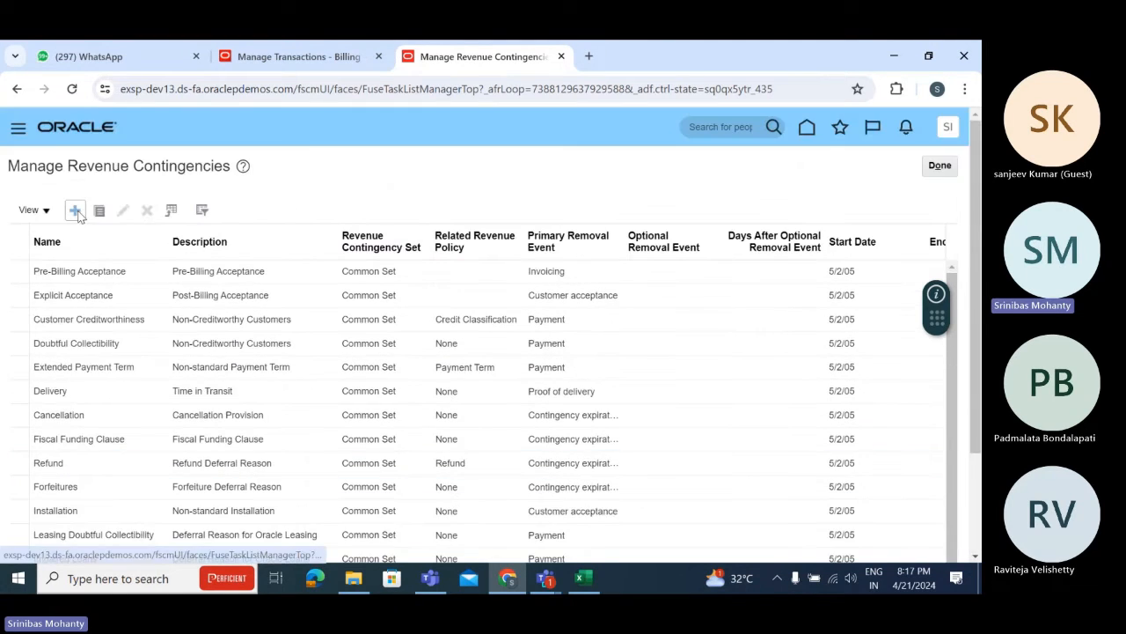
left_click(75, 209)
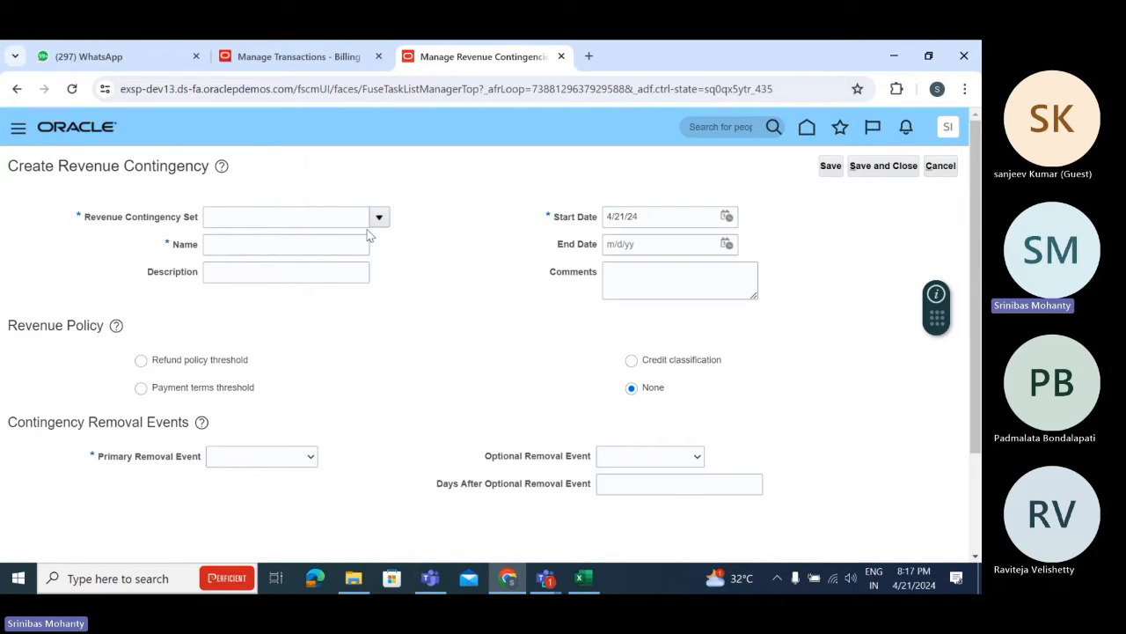
left_click(379, 217)
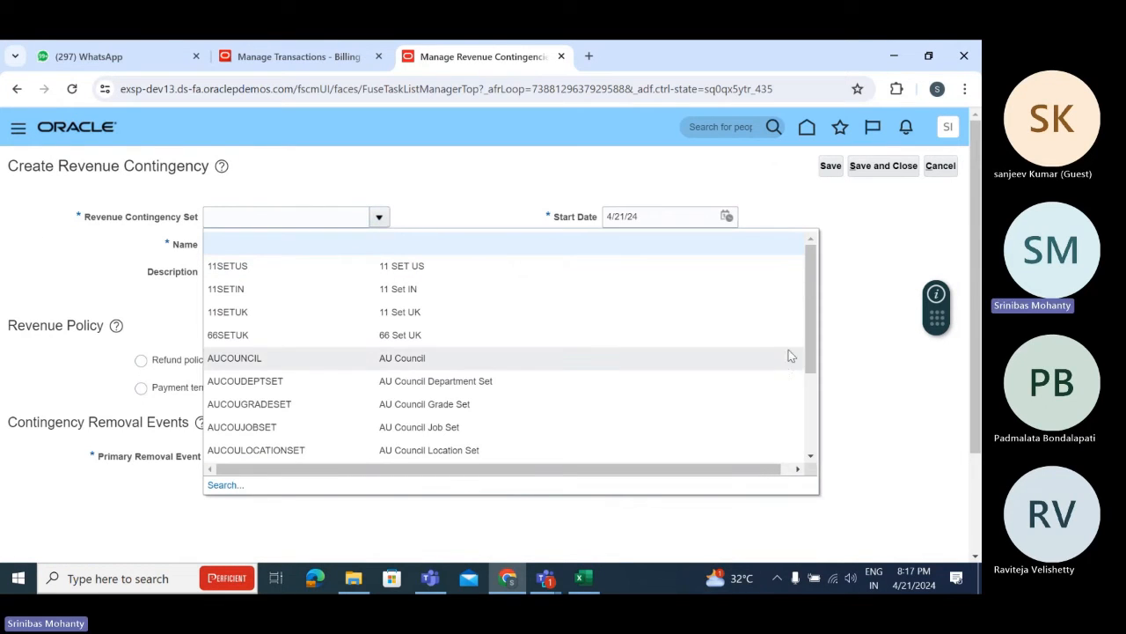
left_click_drag(810, 352, 823, 454)
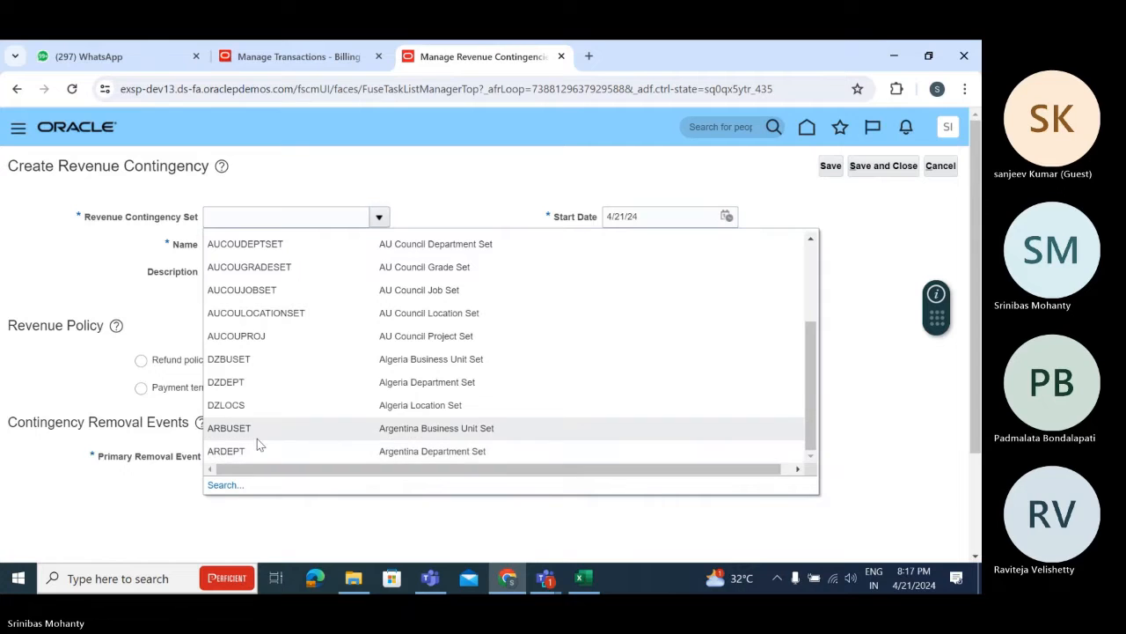
left_click(220, 485)
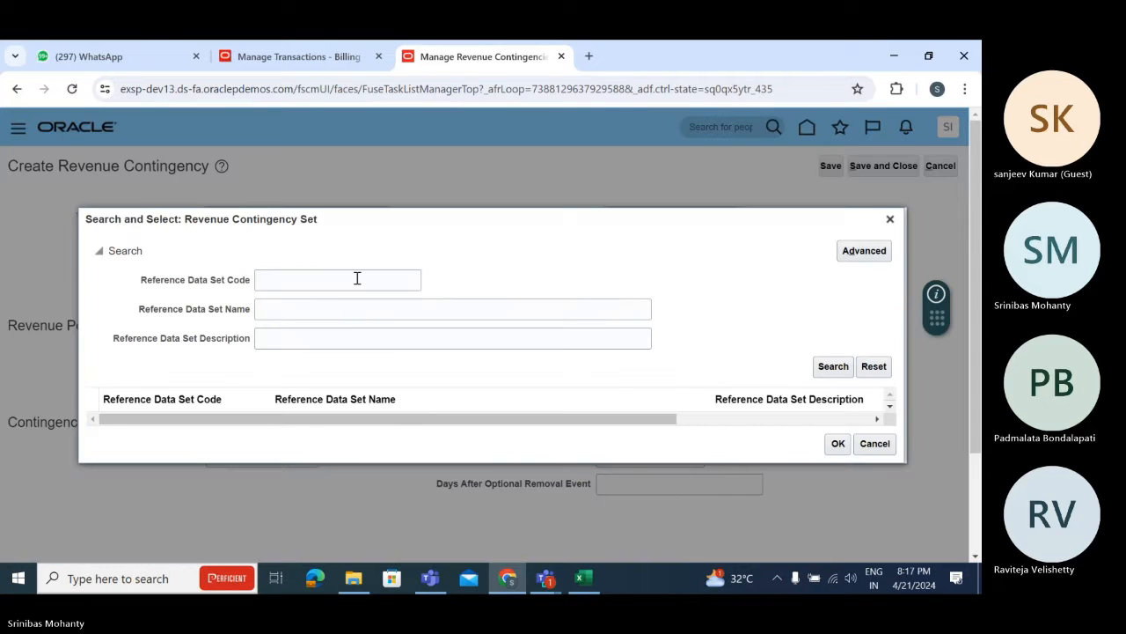
left_click(335, 306)
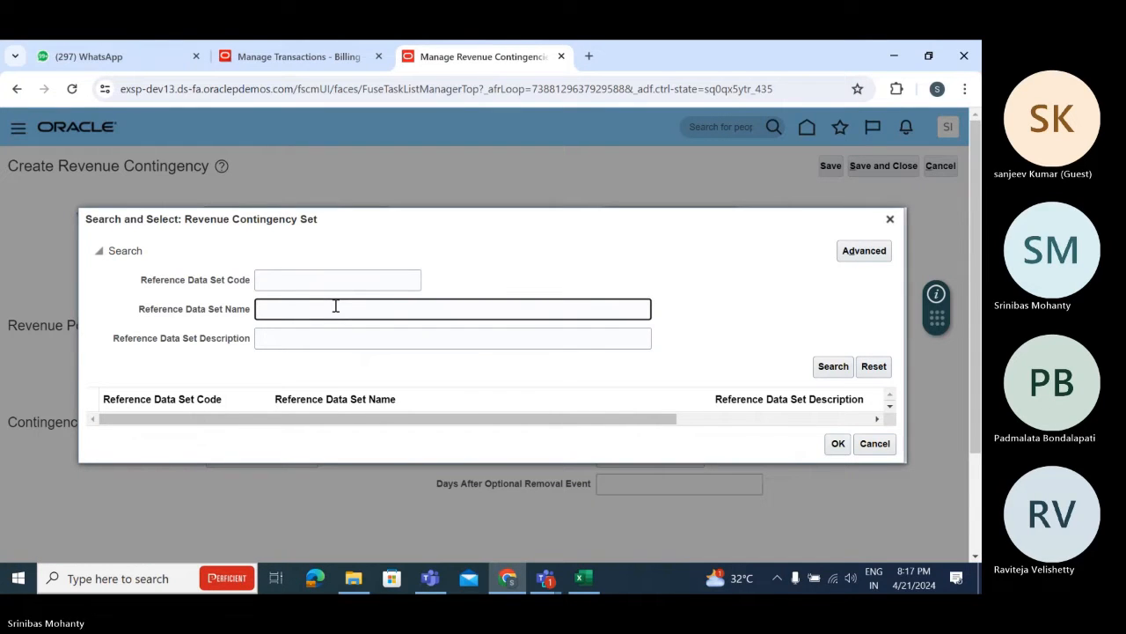
type("comm")
left_click(833, 366)
left_click(201, 434)
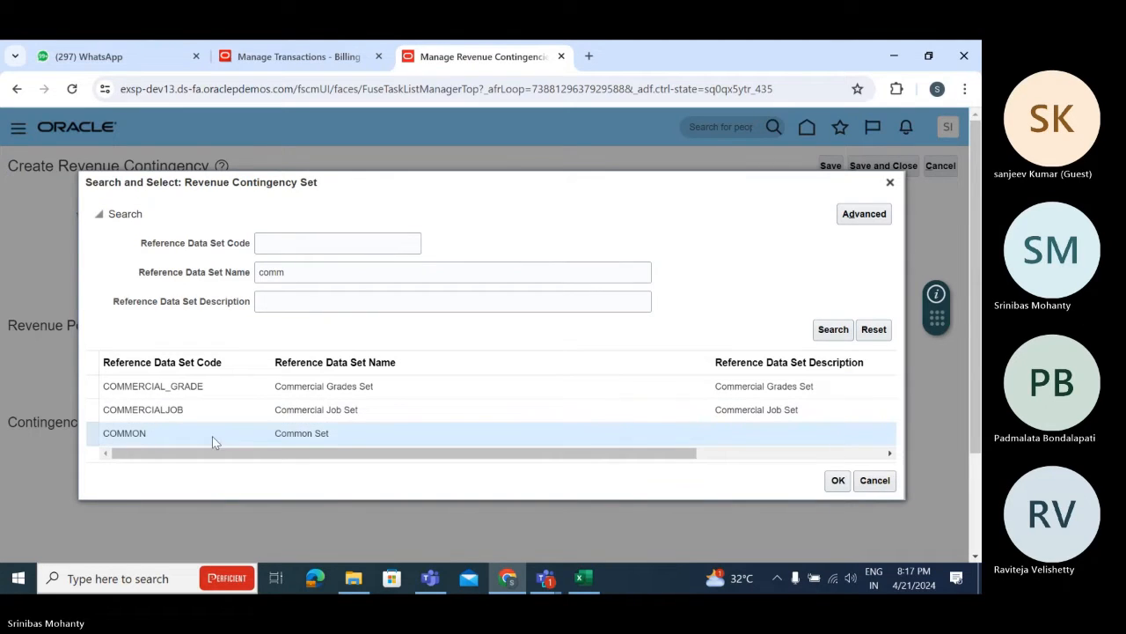
left_click(838, 479)
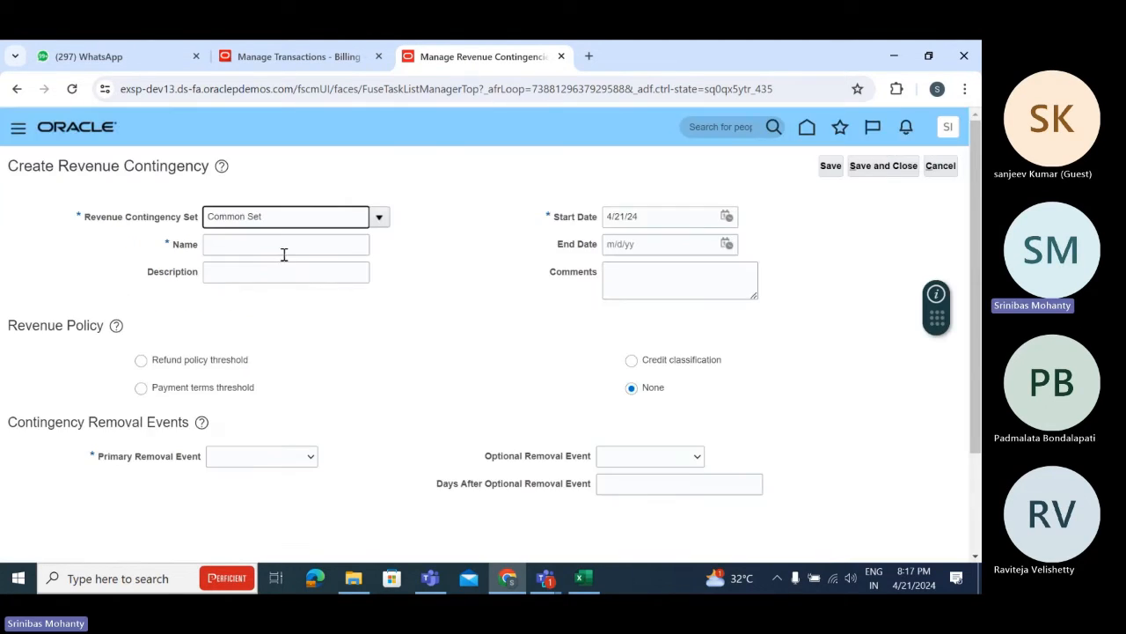
Enter "US2 Revenue Contingency" as both the name and the description of the new contingency, with the spelling corrected.
left_click(285, 245)
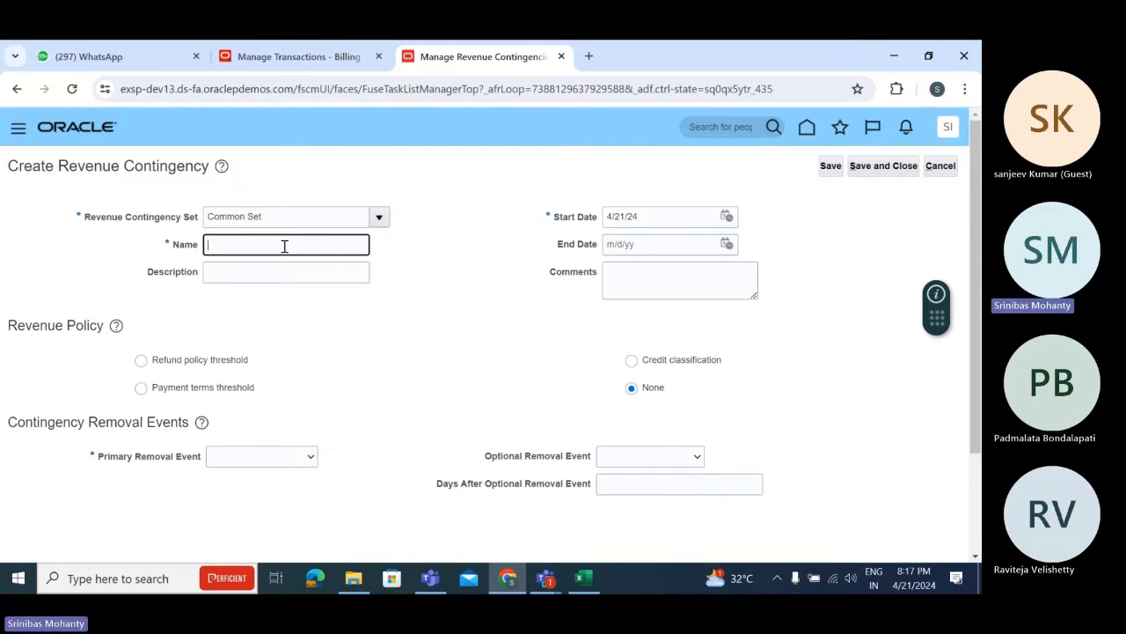
type("US")
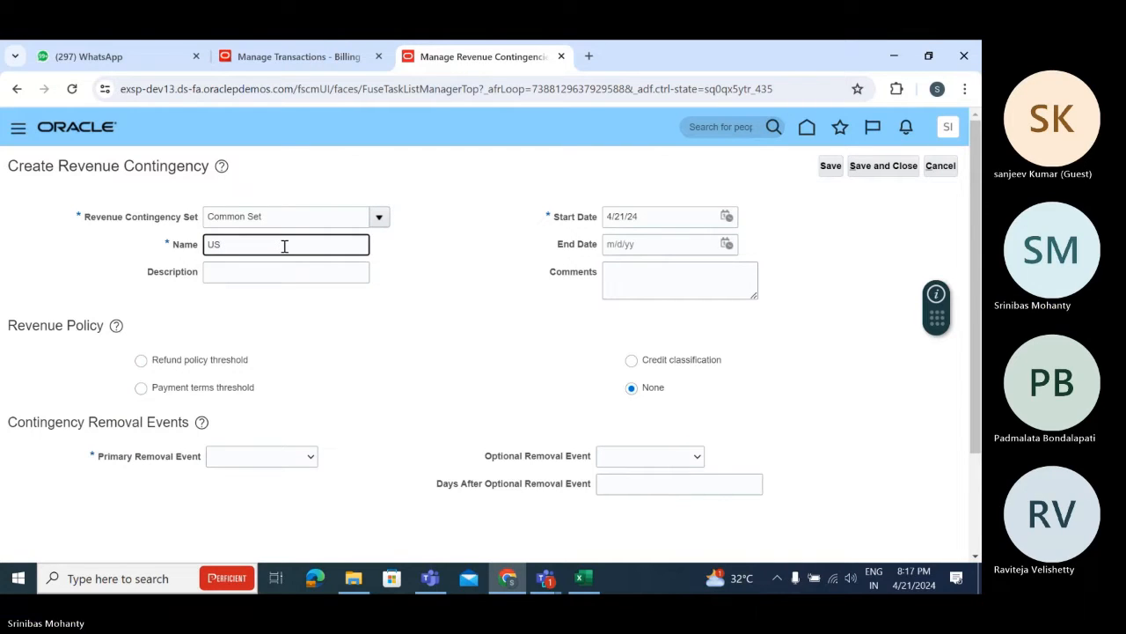
type("2 Revenue Contigency")
right_click(302, 247)
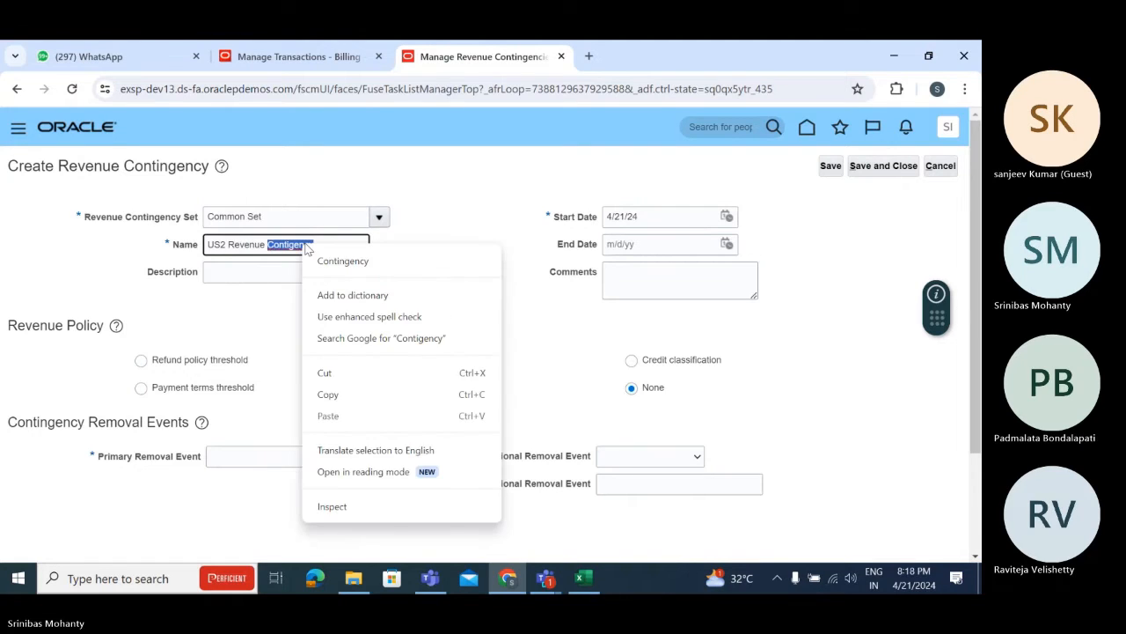
left_click(348, 260)
left_click_drag(365, 243, 86, 243)
key("ctrl+c")
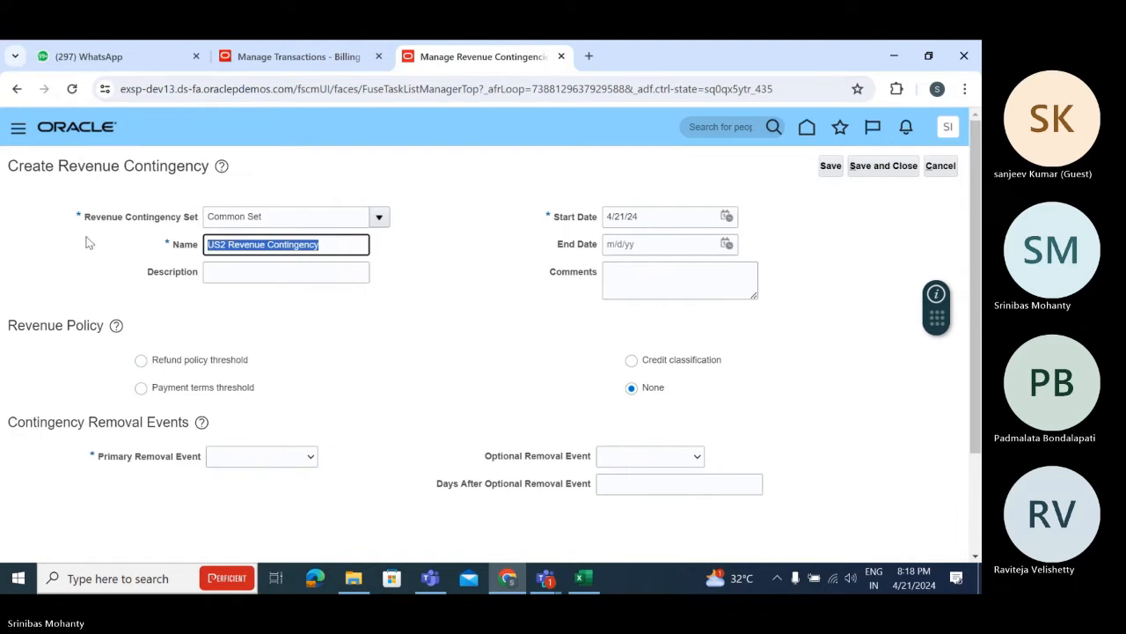
left_click(267, 272)
key("ctrl+v")
left_click(343, 351)
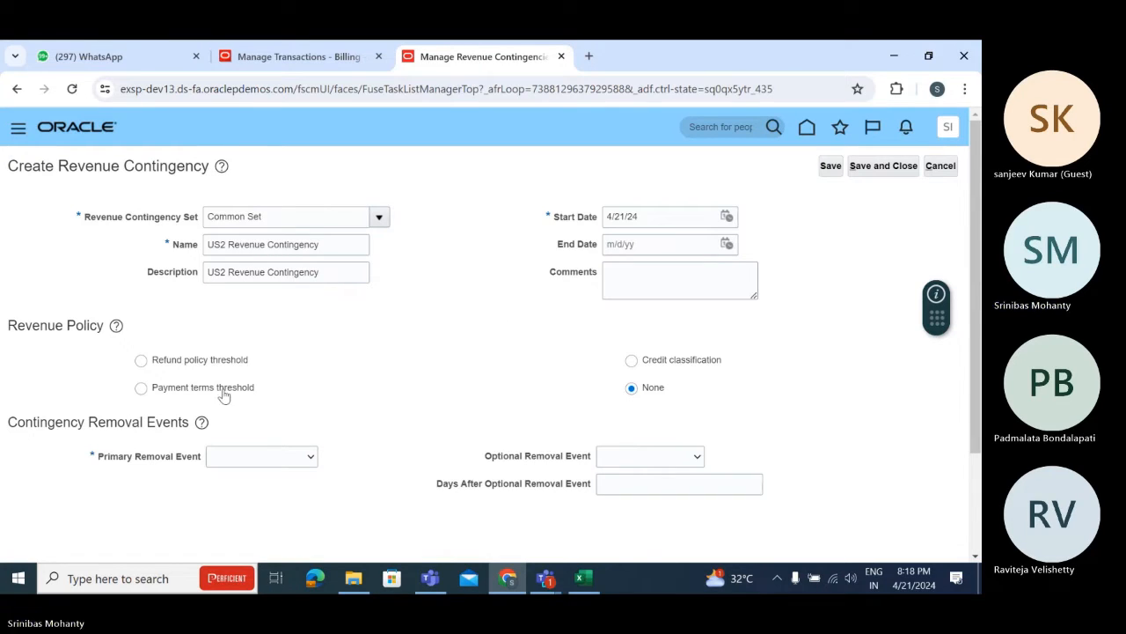
Set the start date of the new revenue contingency to 4/1/24.
left_click(727, 218)
left_click(784, 246)
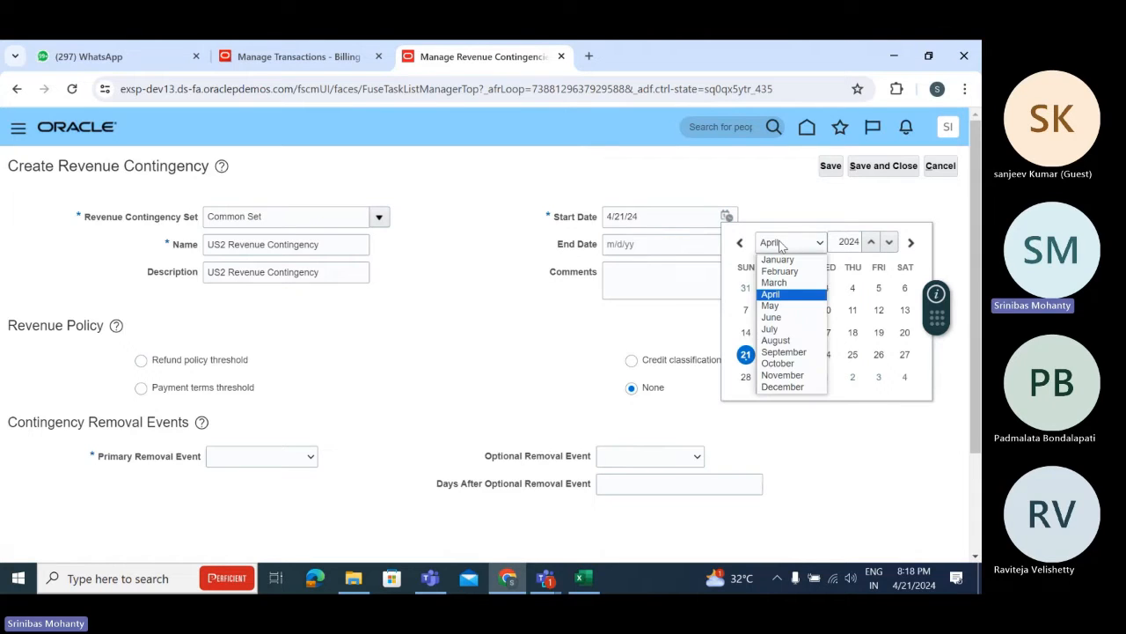
left_click(775, 296)
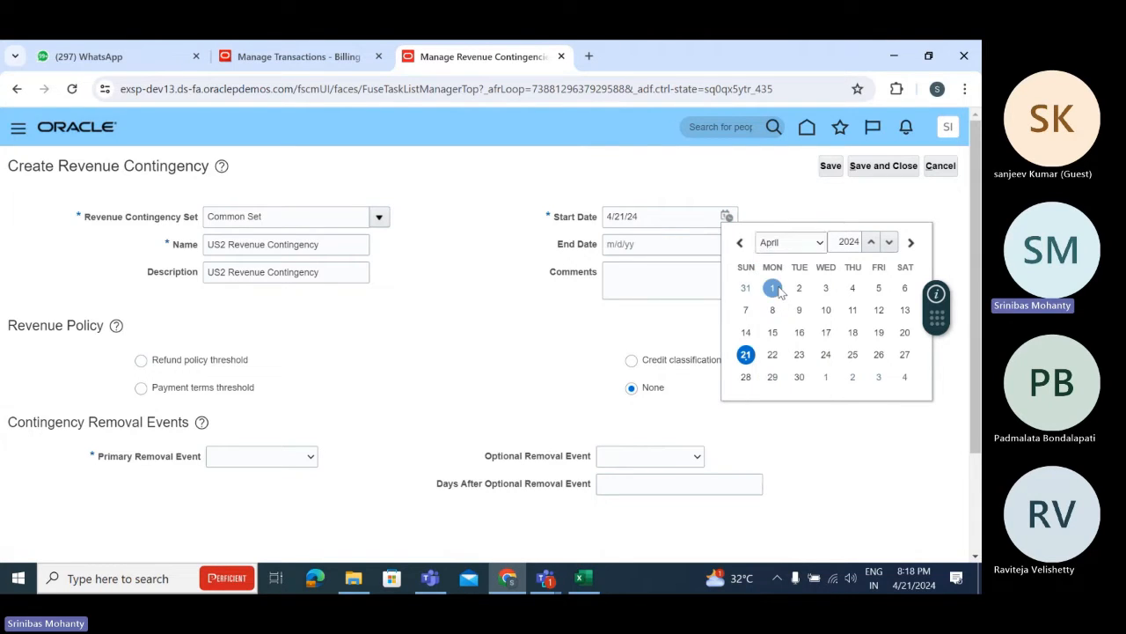
left_click(772, 288)
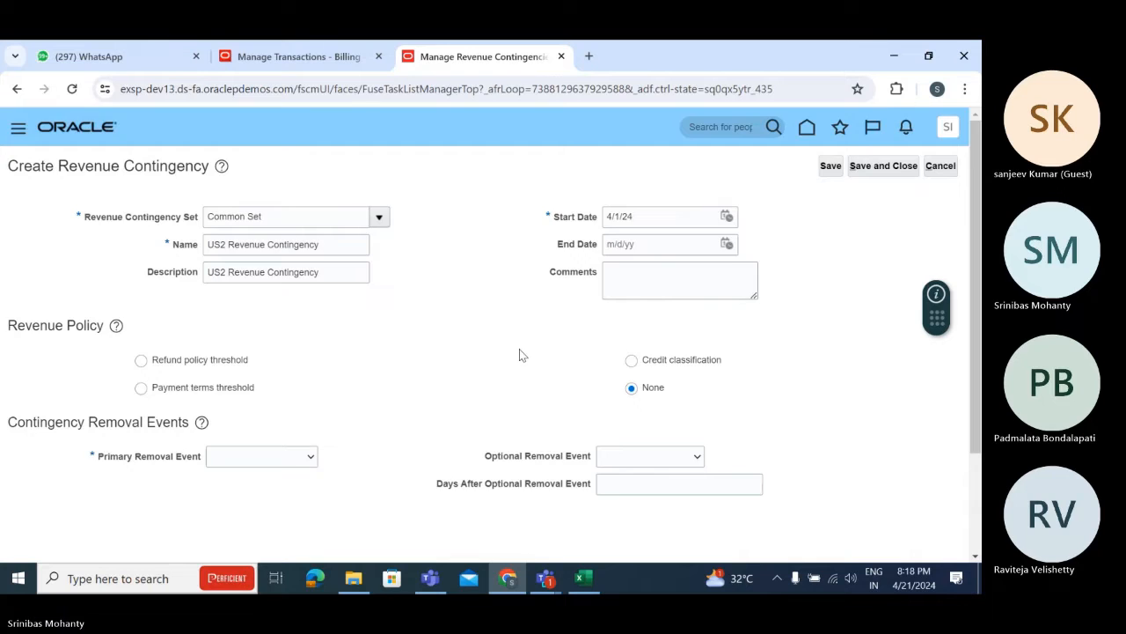
Set the Primary Removal Event under Contingency Removal Events to Payment.
scroll(519, 350, "down", 2)
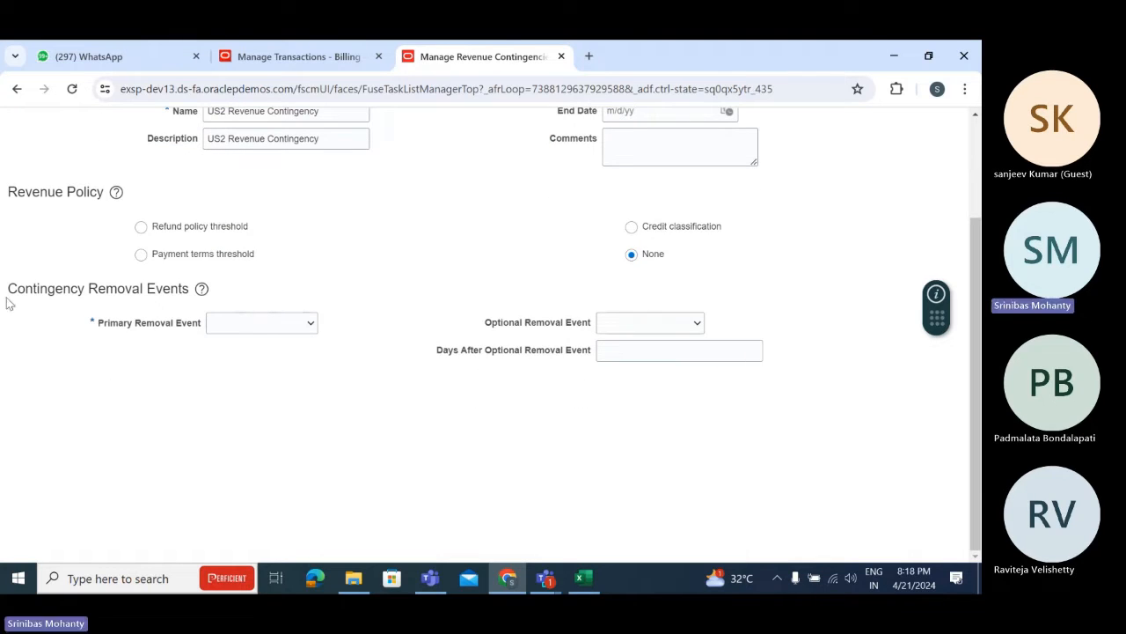
left_click_drag(7, 289, 192, 296)
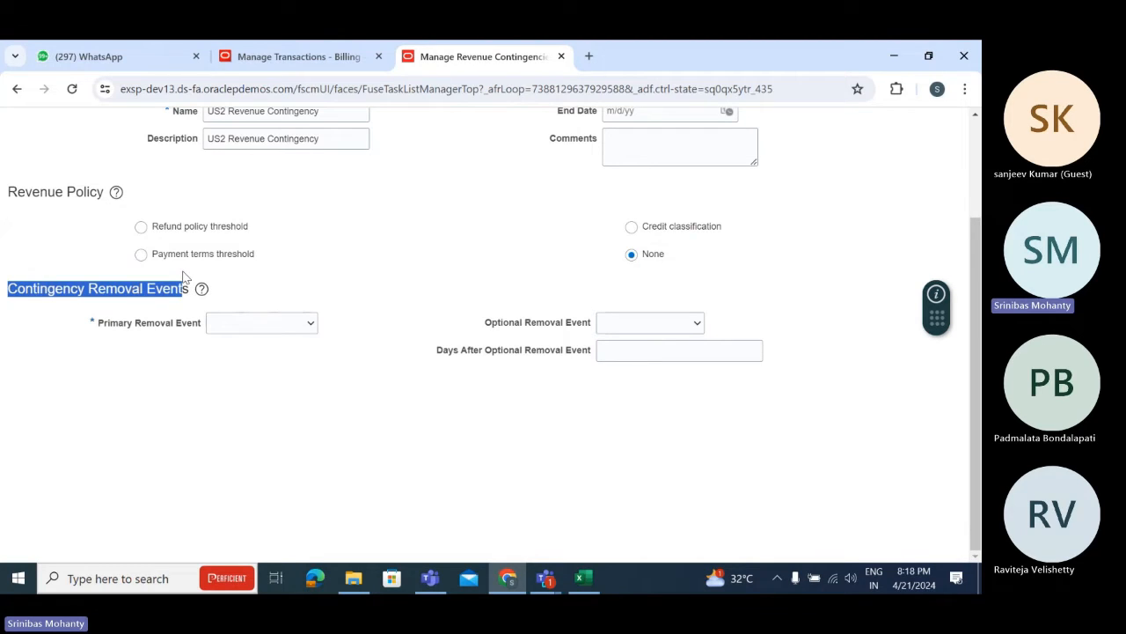
left_click(450, 224)
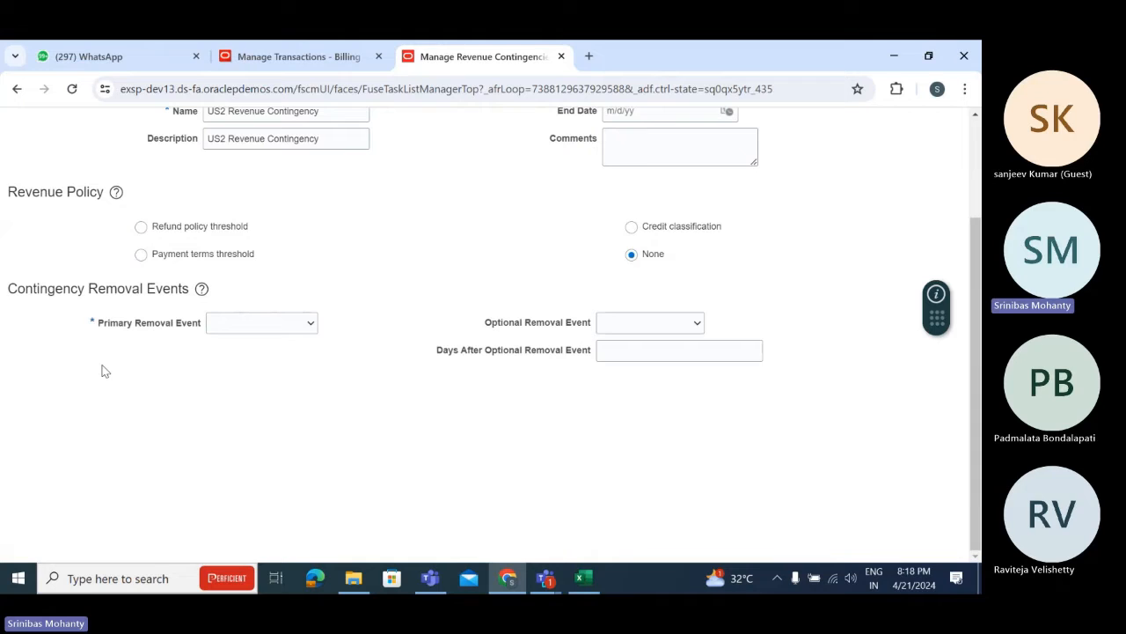
left_click(273, 324)
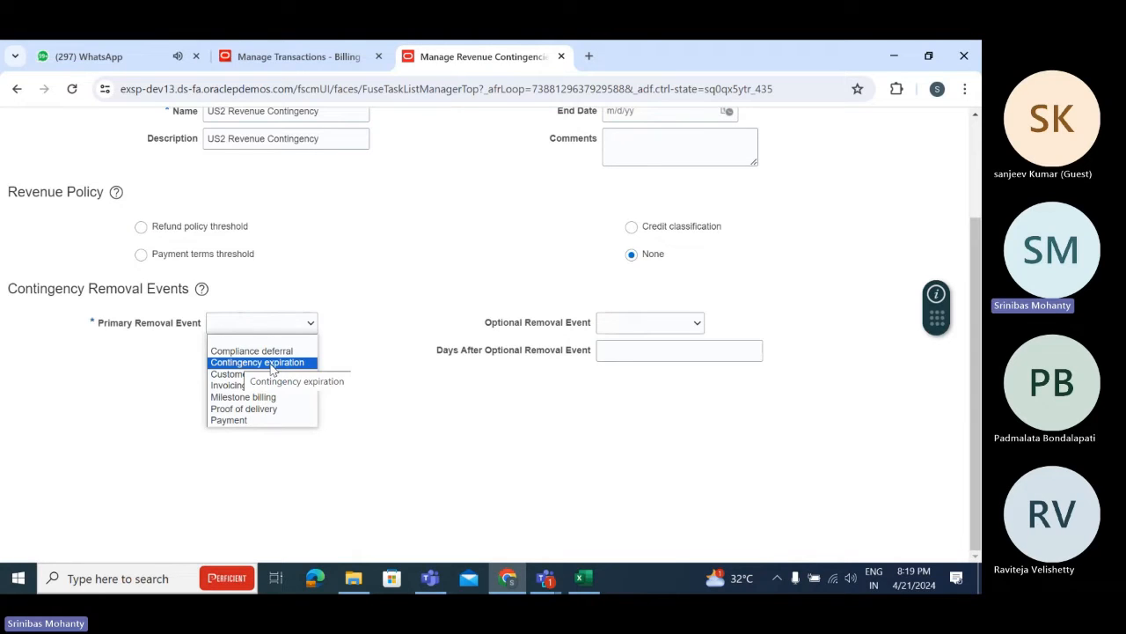
left_click(239, 420)
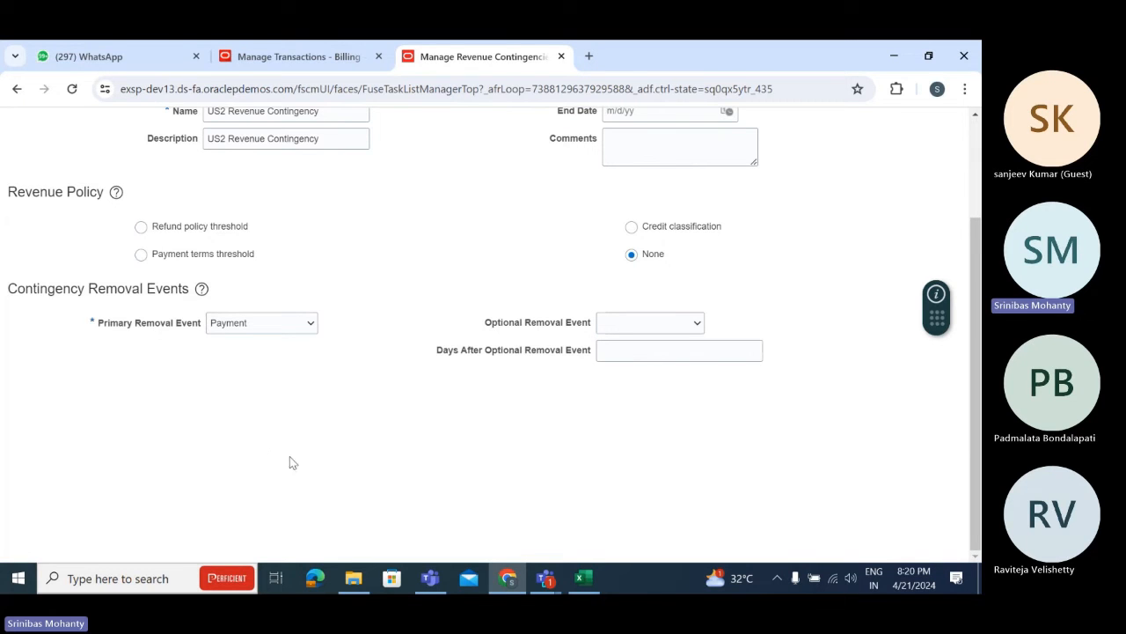
Save the new US2 Revenue Contingency and close its form.
scroll(289, 460, "up", 3)
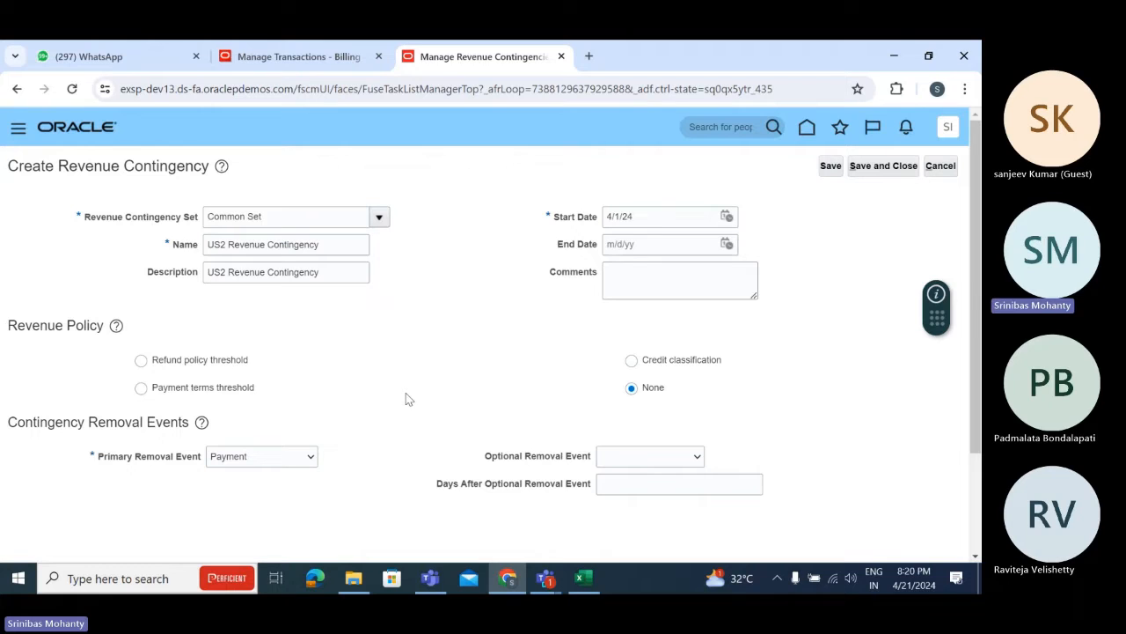
left_click(831, 166)
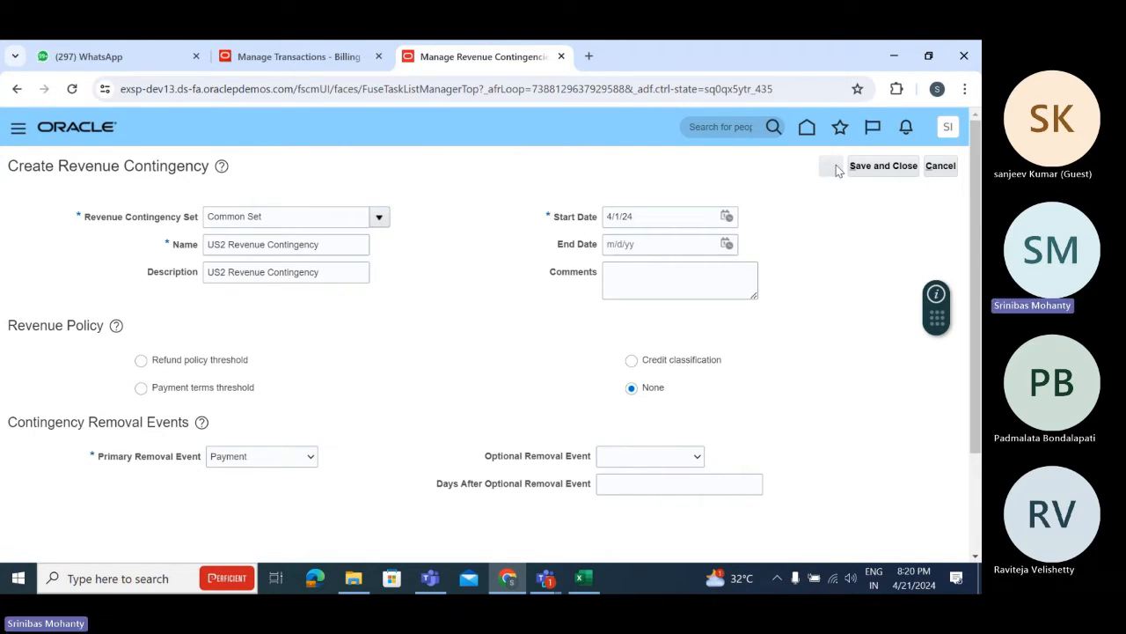
left_click(883, 165)
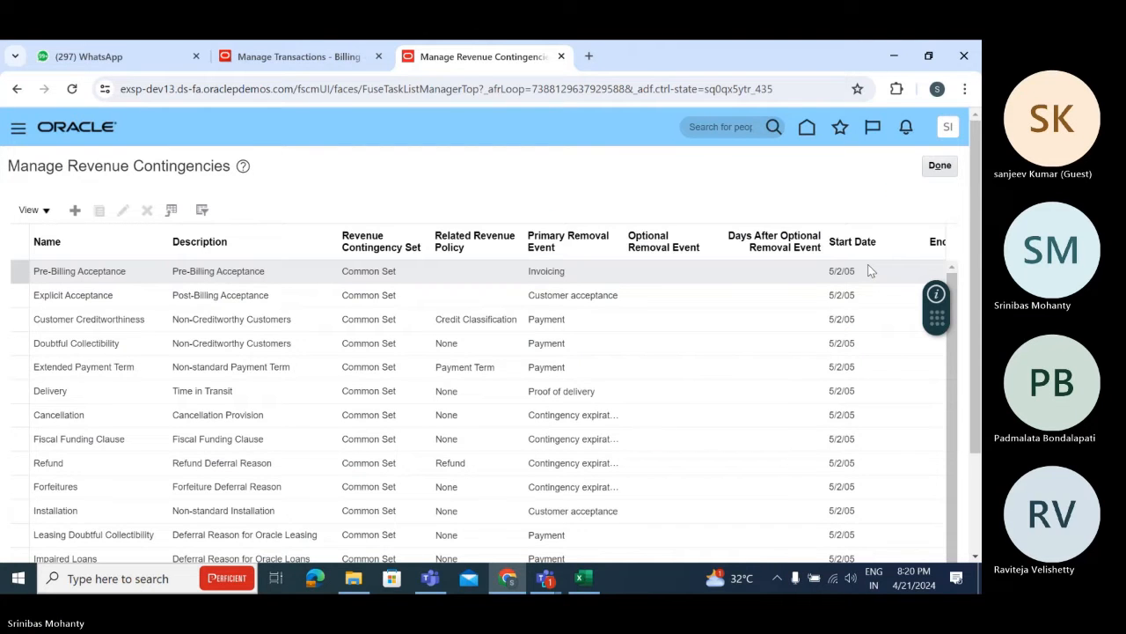
Leave the contingencies list and open the Manage Revenue Contingency Assignment Rules task.
left_click(940, 166)
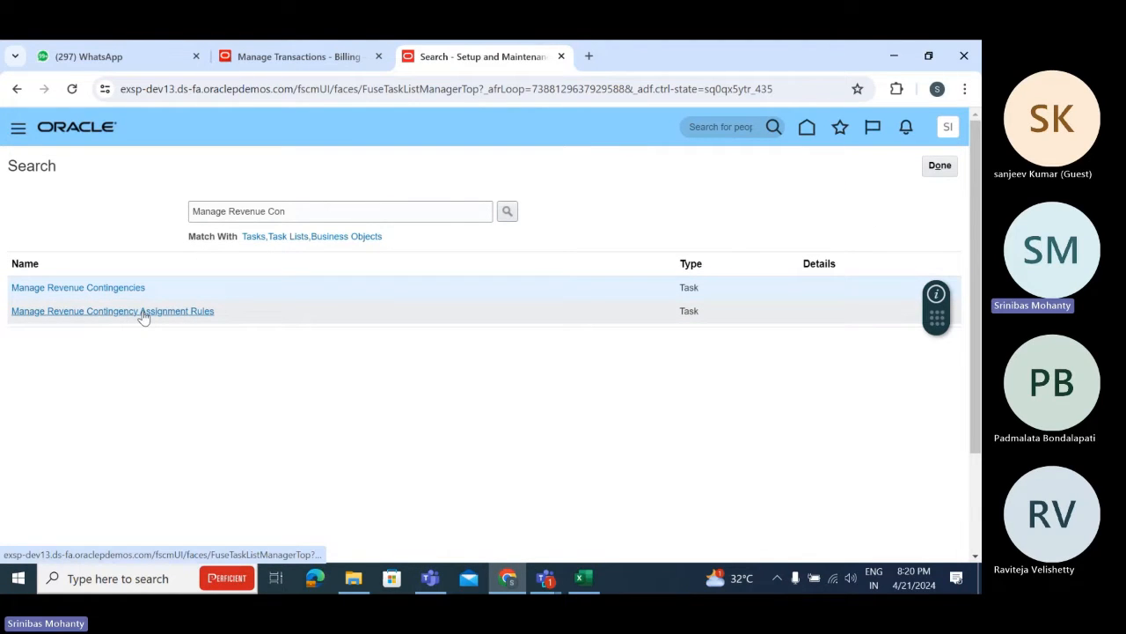
left_click_drag(161, 289, 61, 341)
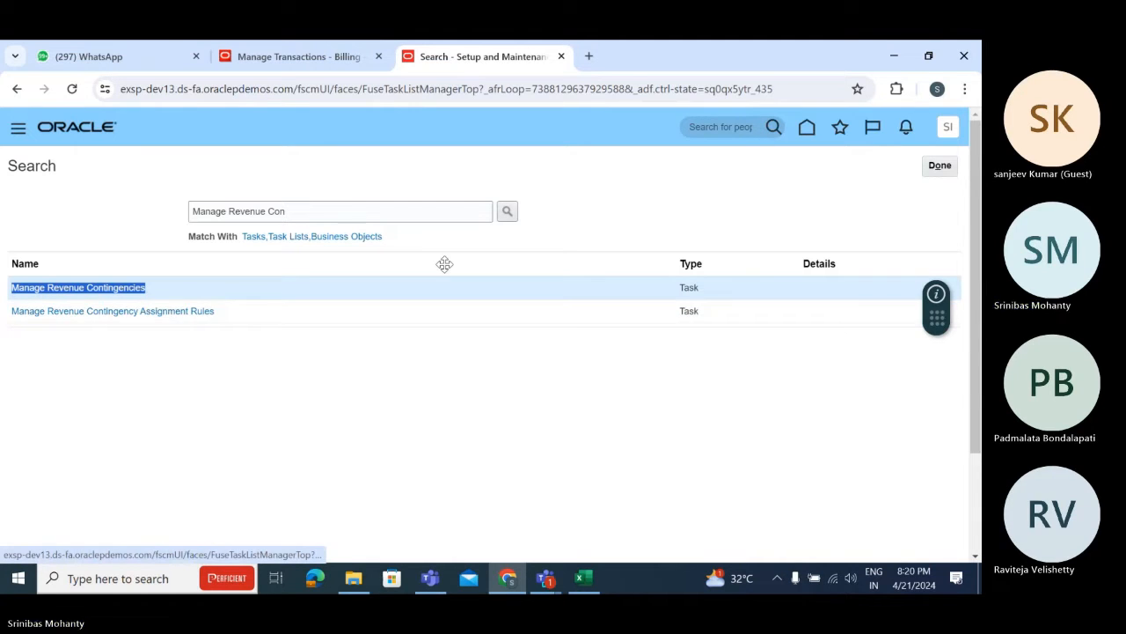
left_click(139, 313)
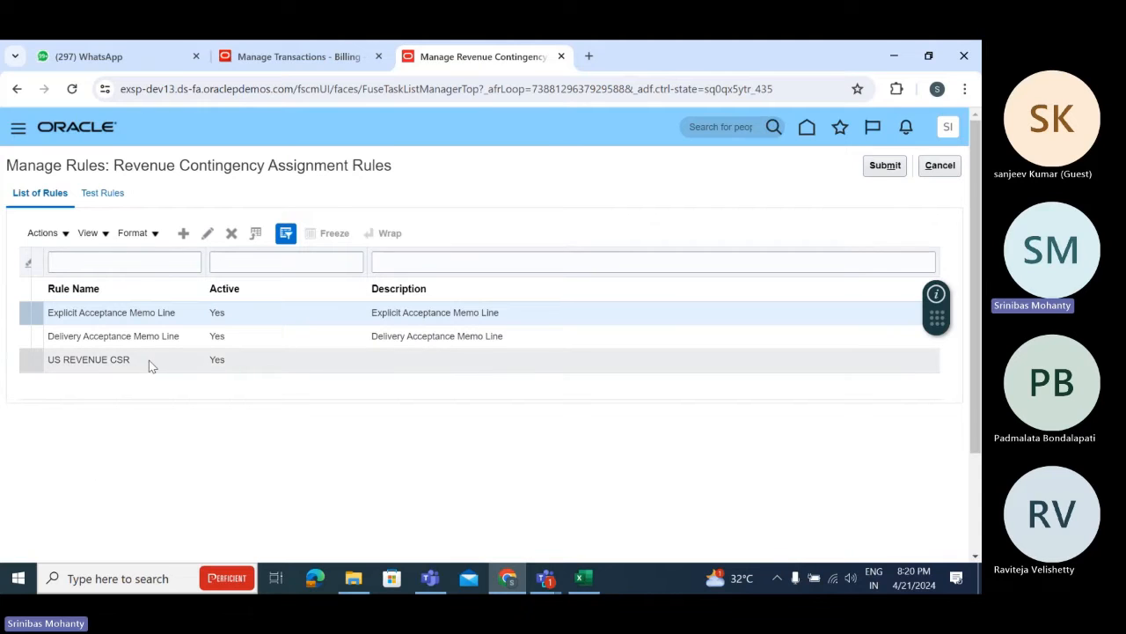
Open the US REVENUE CSR assignment rule, examine its name, contingency and parameter rules, and return to the list of rules.
left_click(145, 360)
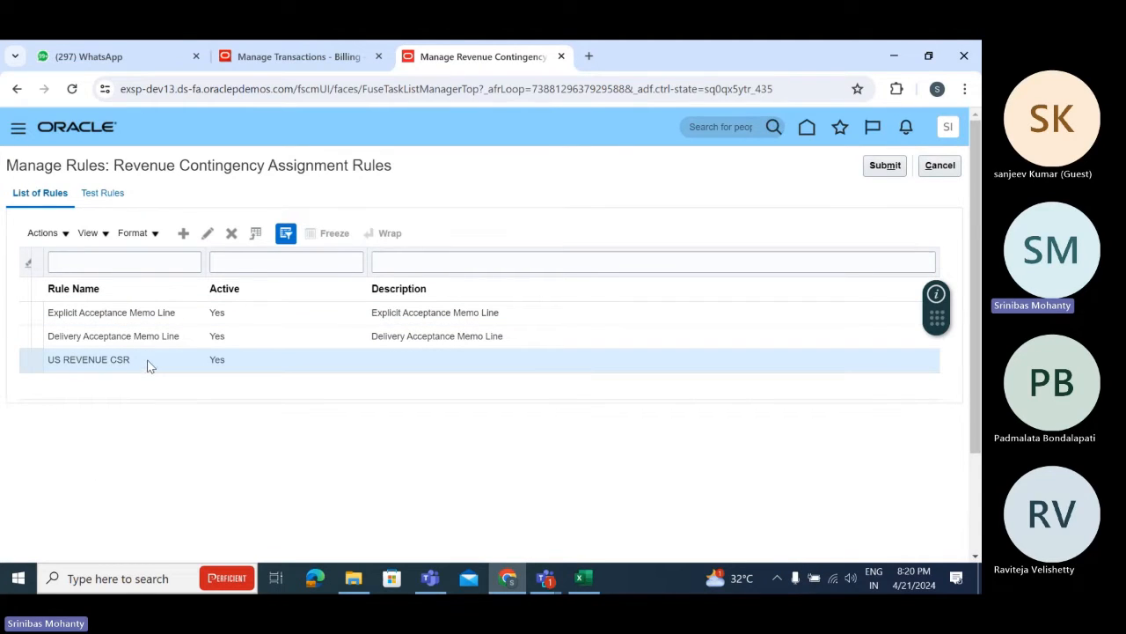
left_click(209, 233)
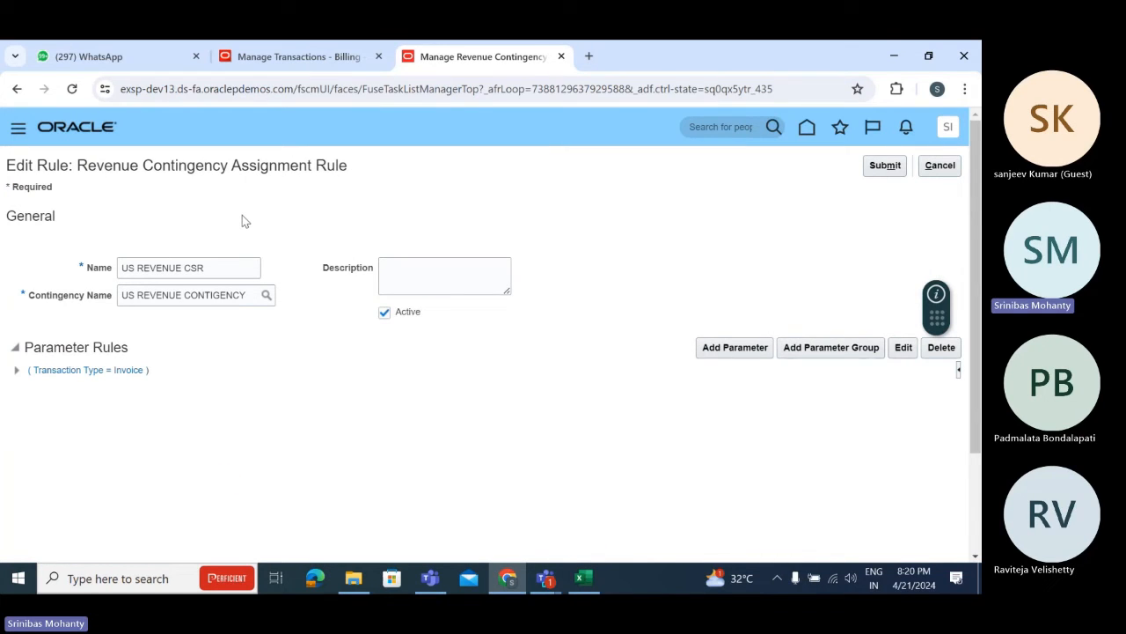
triple_click(220, 266)
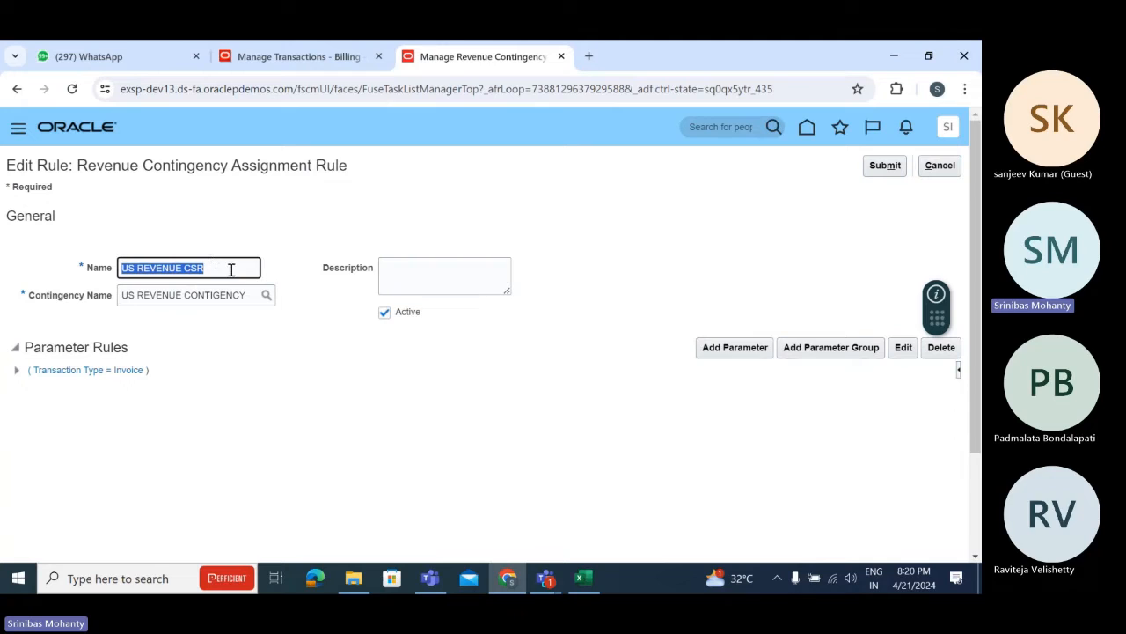
left_click(167, 435)
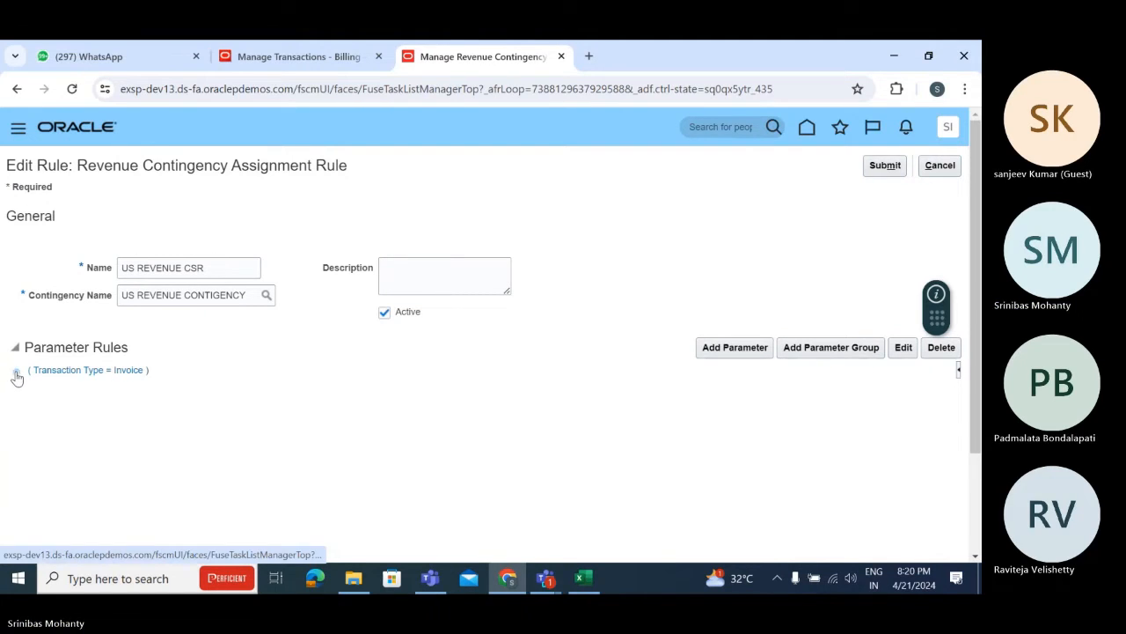
scroll(372, 432, "down", 1)
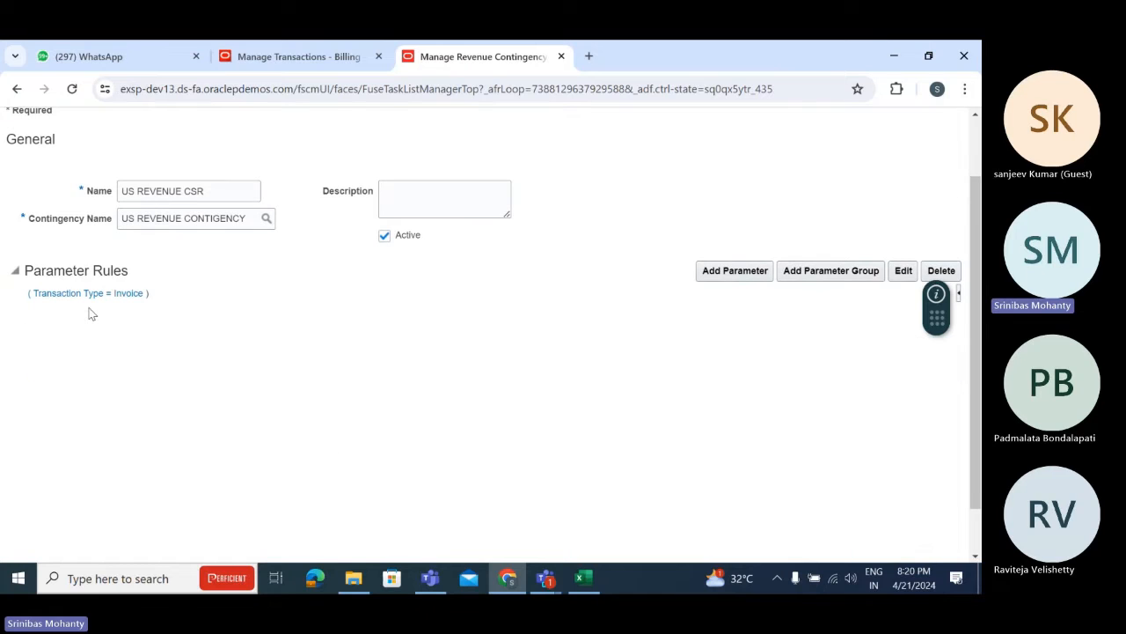
left_click(145, 294)
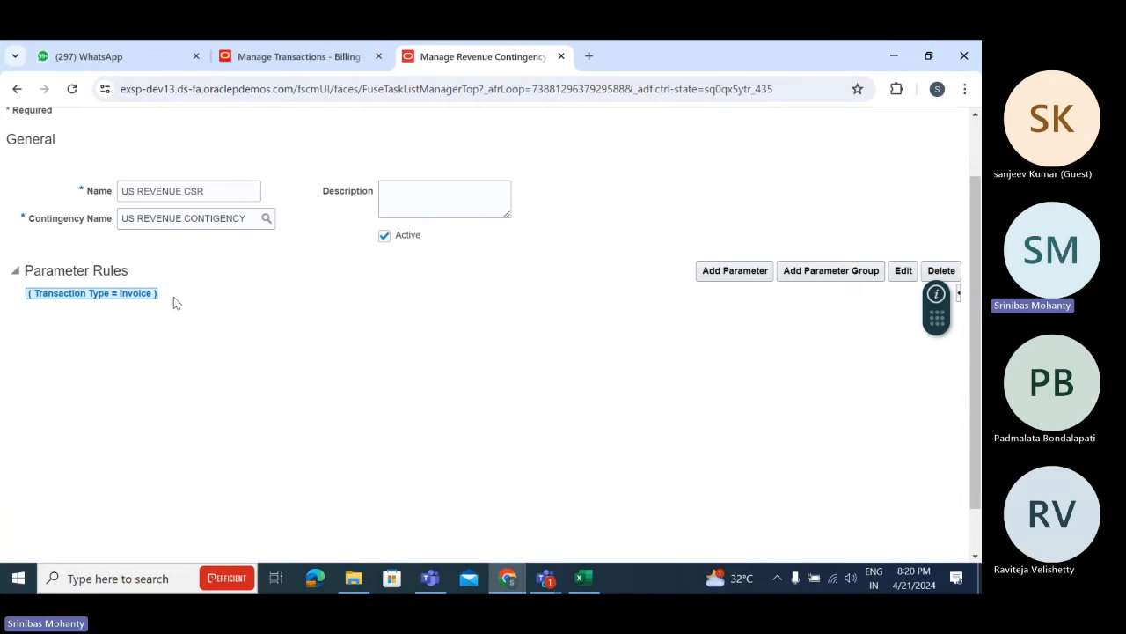
left_click_drag(173, 296, 45, 311)
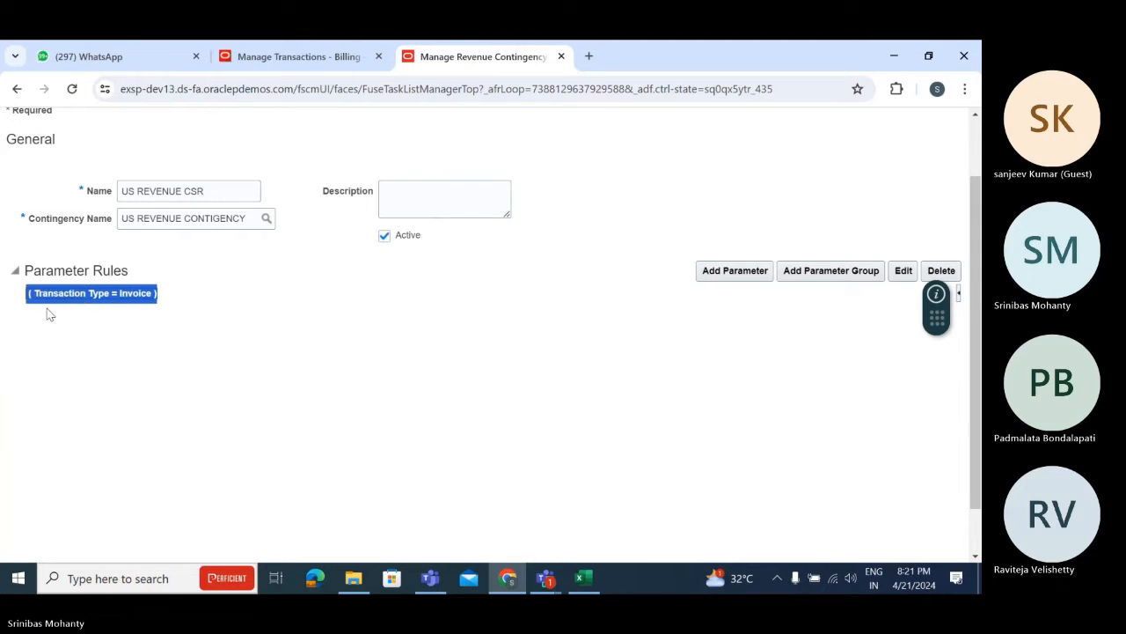
left_click(463, 367)
scroll(513, 427, "up", 1)
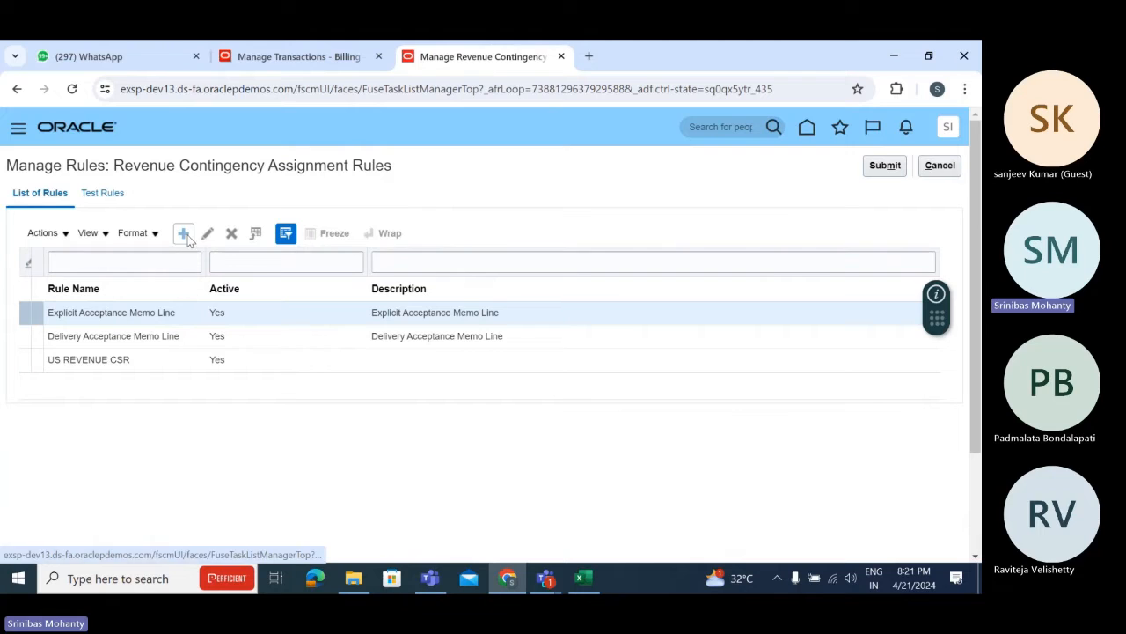
Create a new revenue contingency assignment rule and name it US2 Revenue Contingency rule, correcting the misspelled word.
left_click(184, 234)
left_click(166, 266)
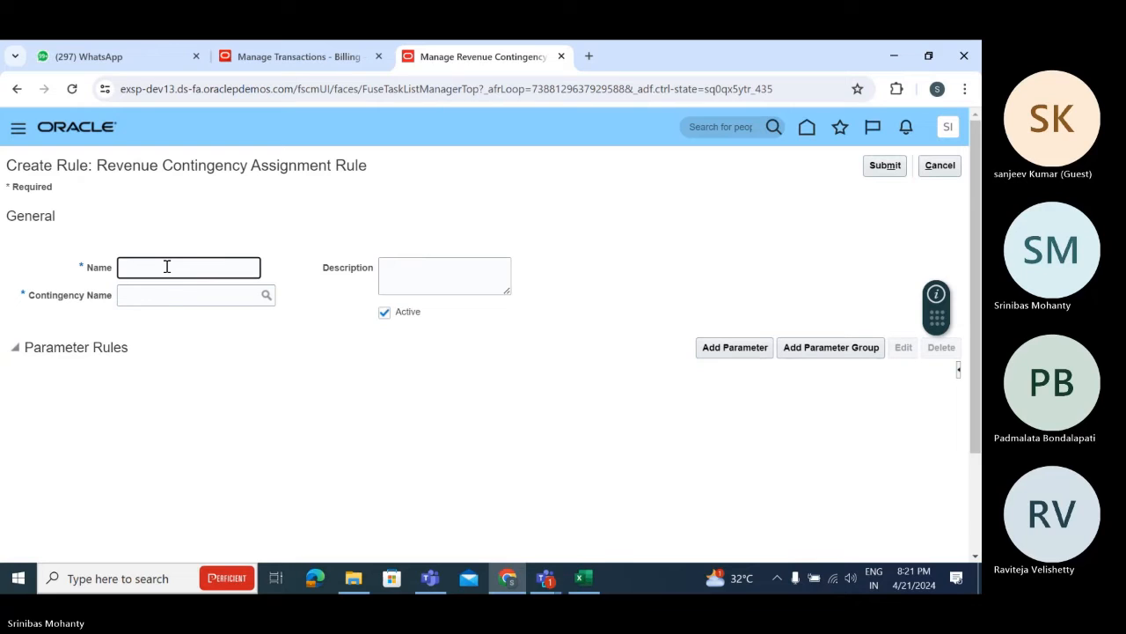
type("US2 Rev")
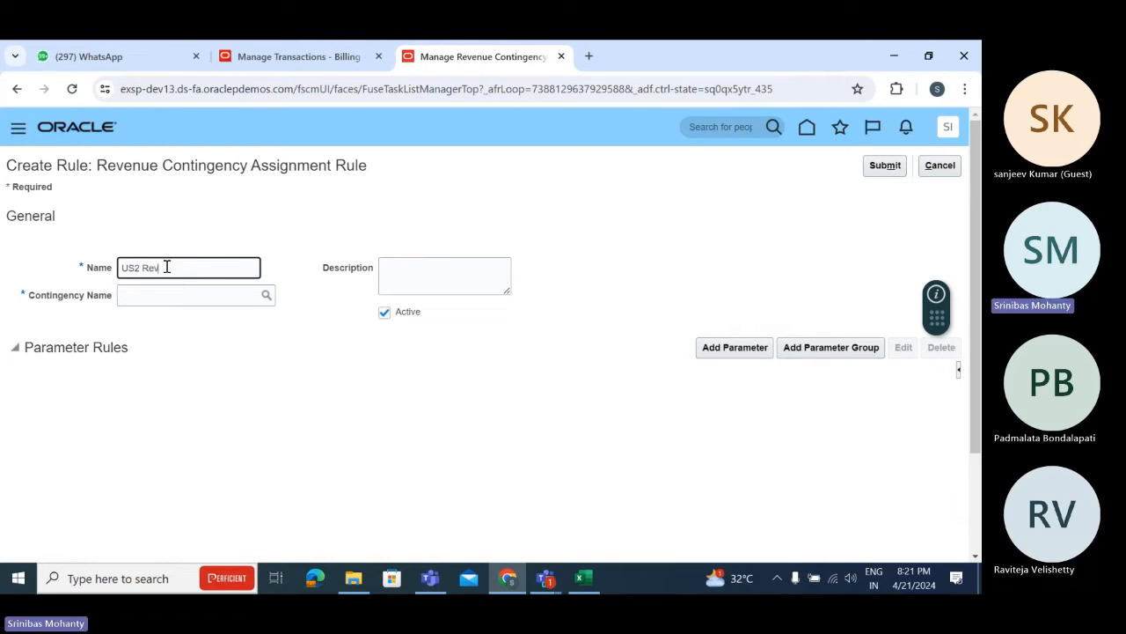
type("enue Con")
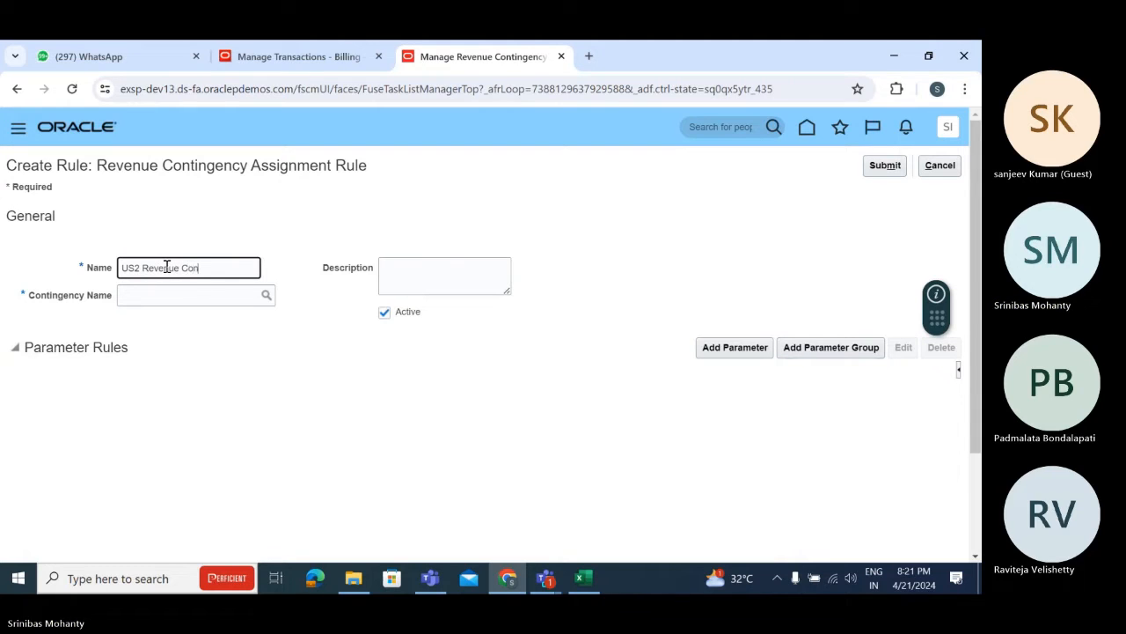
type("tigency ")
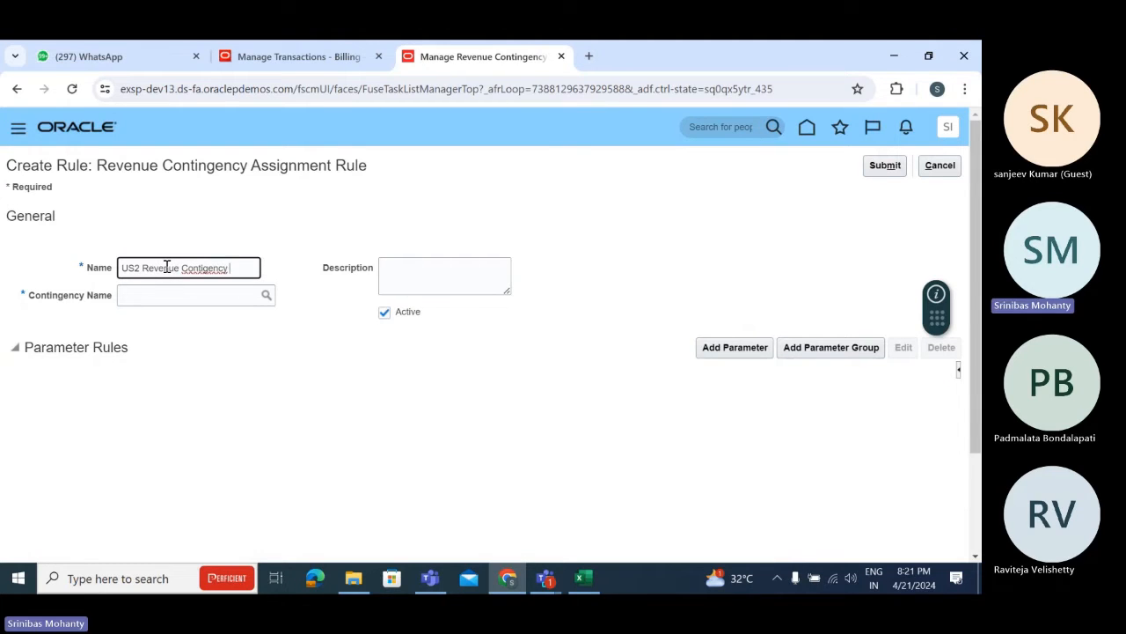
type("rule")
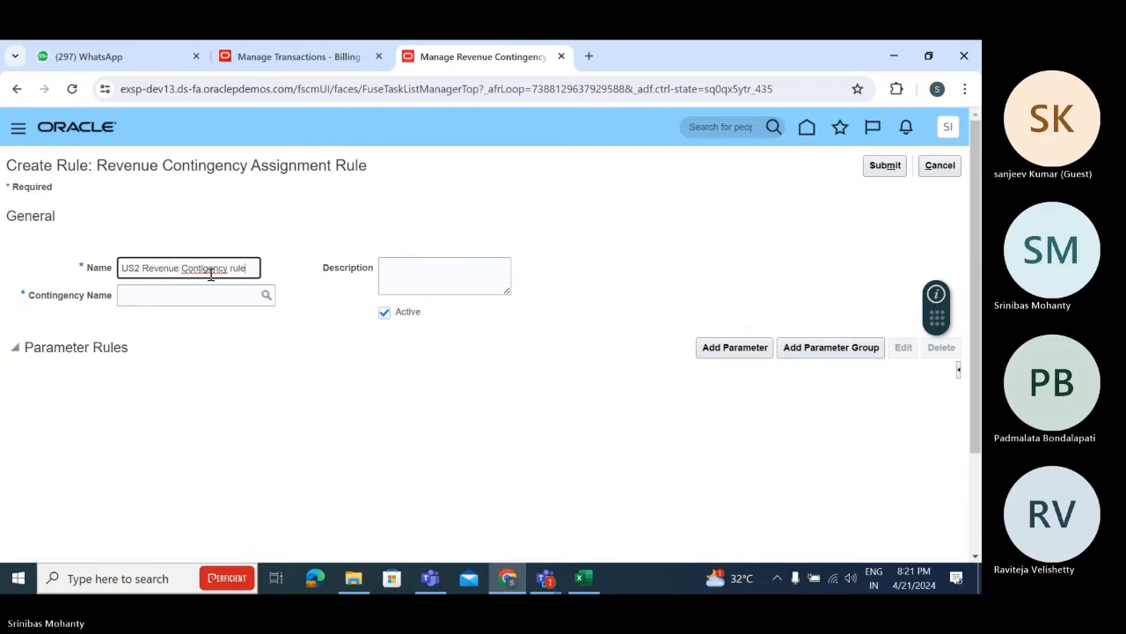
right_click(211, 273)
left_click(257, 284)
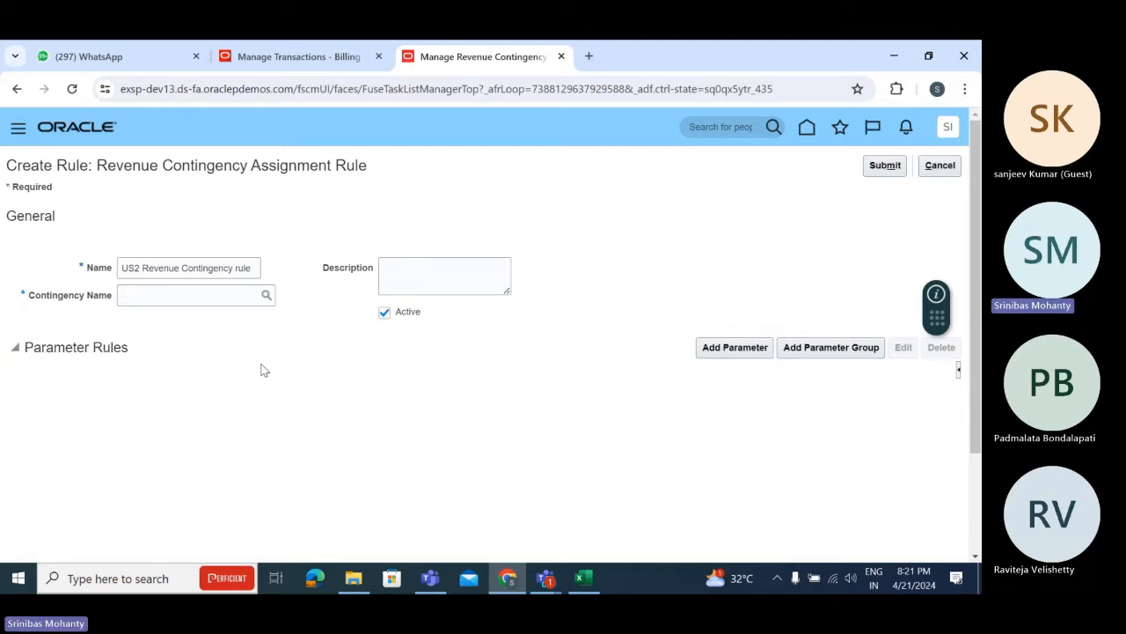
Search the contingency names for US and assign US2 Revenue Contingency to the rule.
left_click(146, 295)
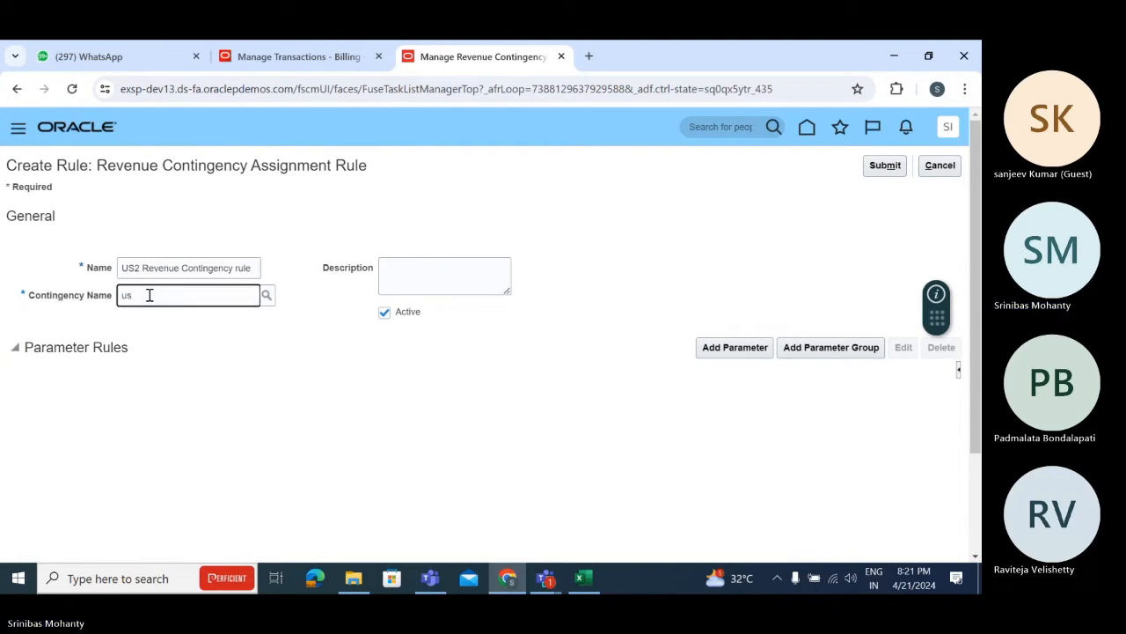
type("US")
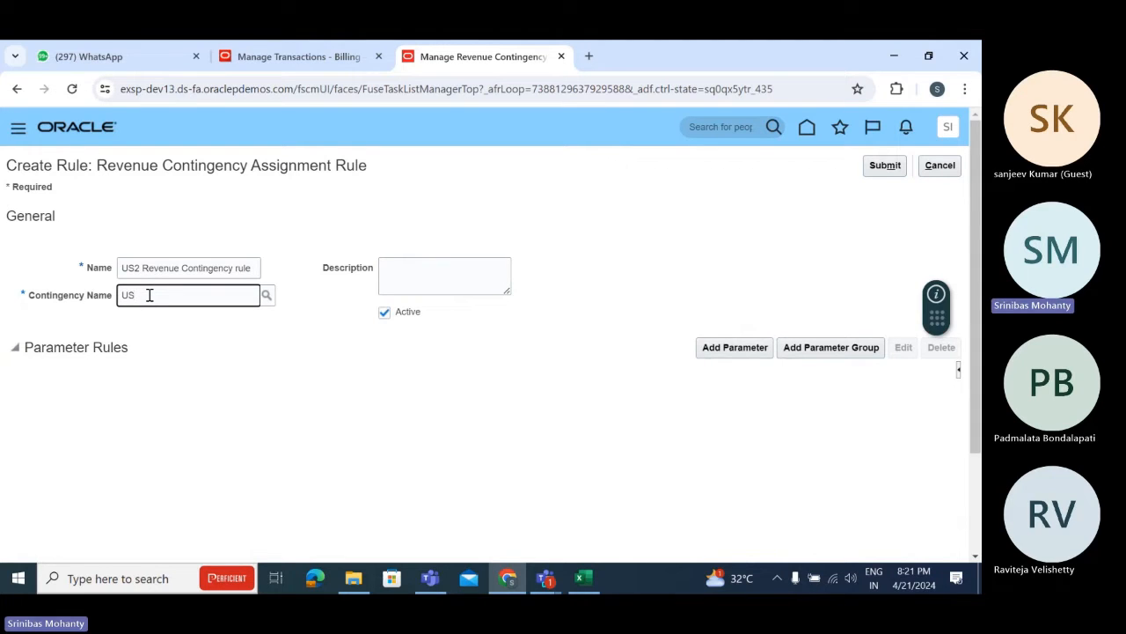
left_click(211, 414)
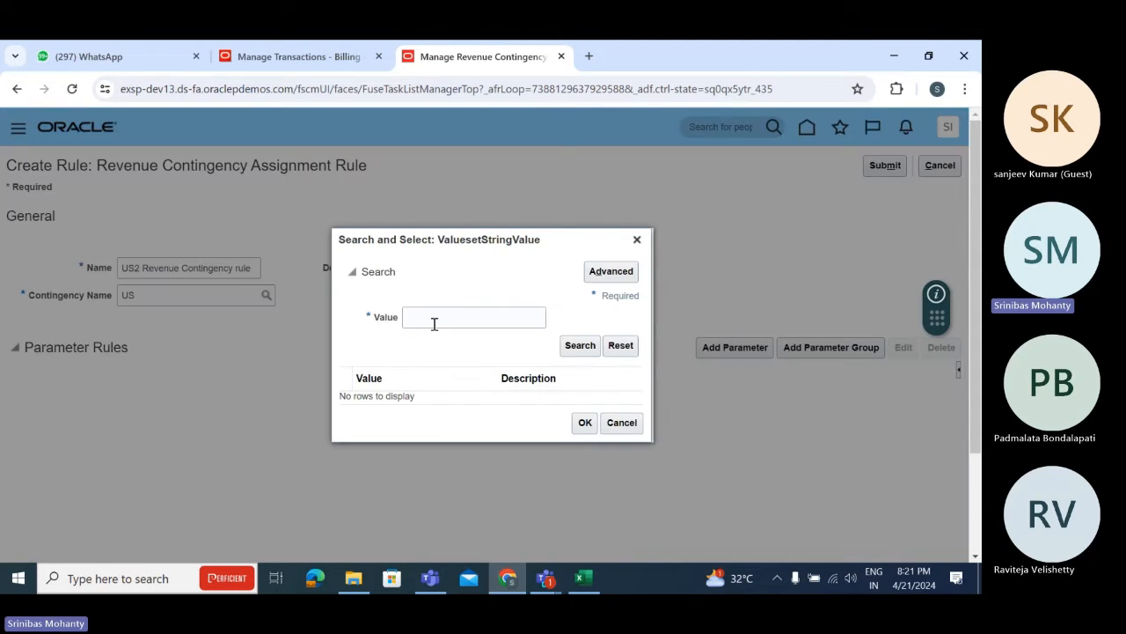
left_click(435, 322)
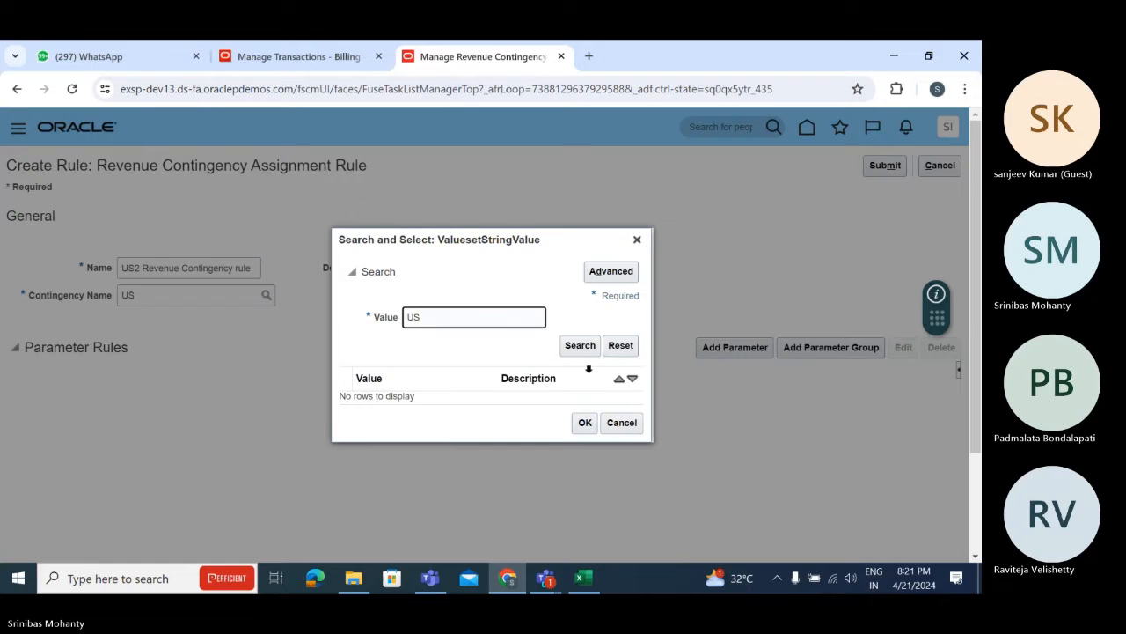
left_click(584, 346)
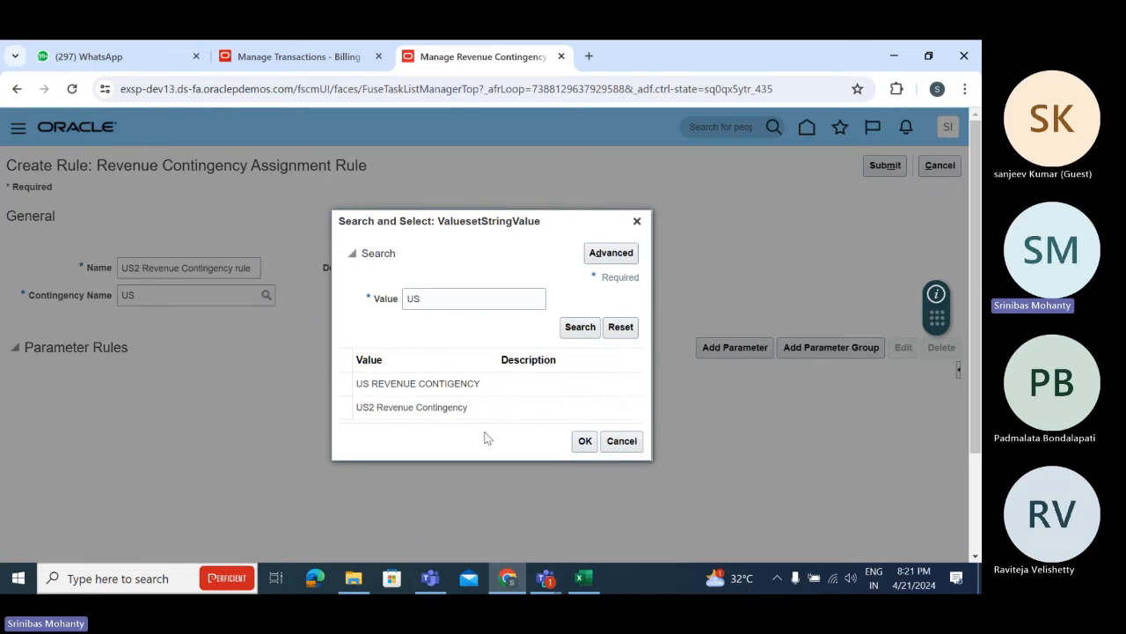
left_click(469, 410)
left_click(585, 440)
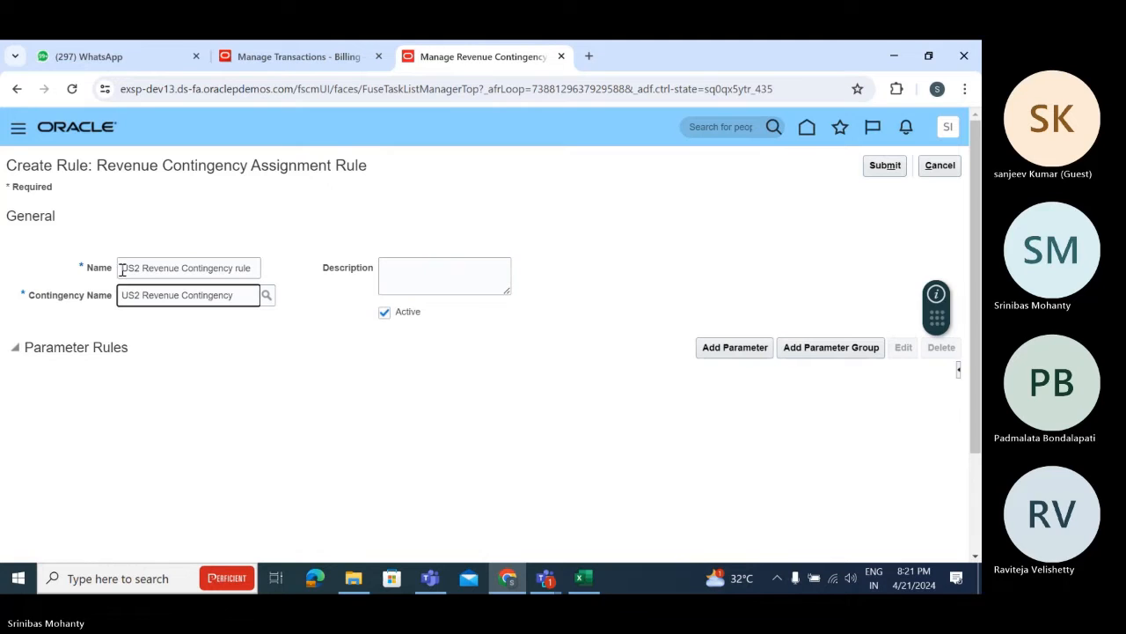
Copy the rule name US2 Revenue Contingency rule into the Description.
left_click_drag(122, 270, 260, 270)
key("ctrl+c")
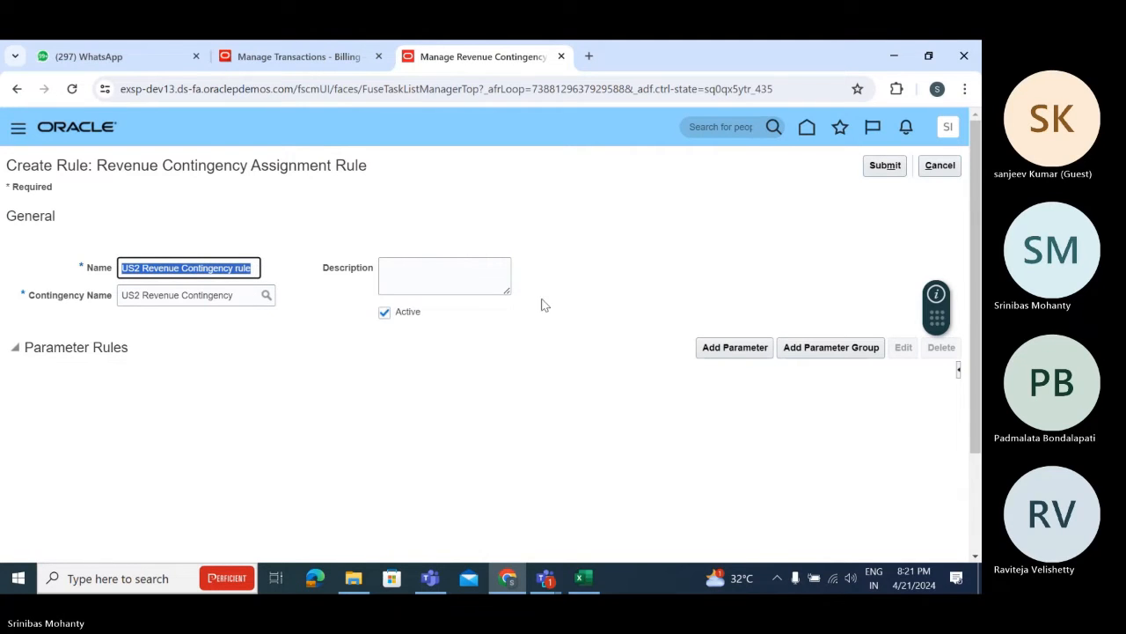
left_click(460, 266)
key("ctrl+v")
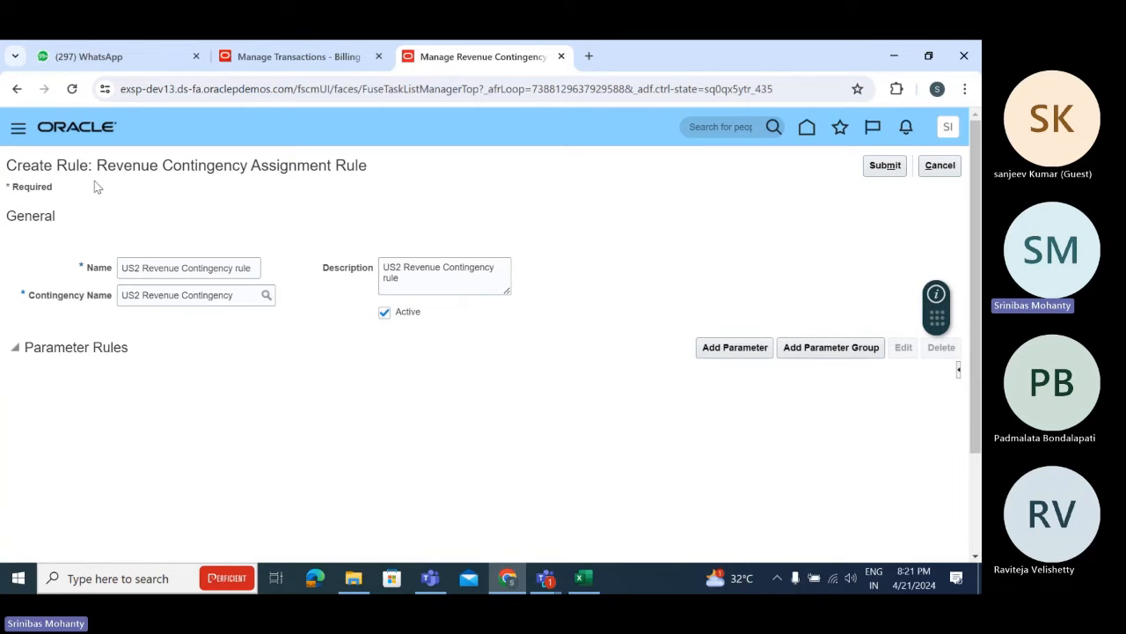
Add a parameter to the rule and search for Transaction to use Transaction Type as its left-hand attribute.
left_click(744, 350)
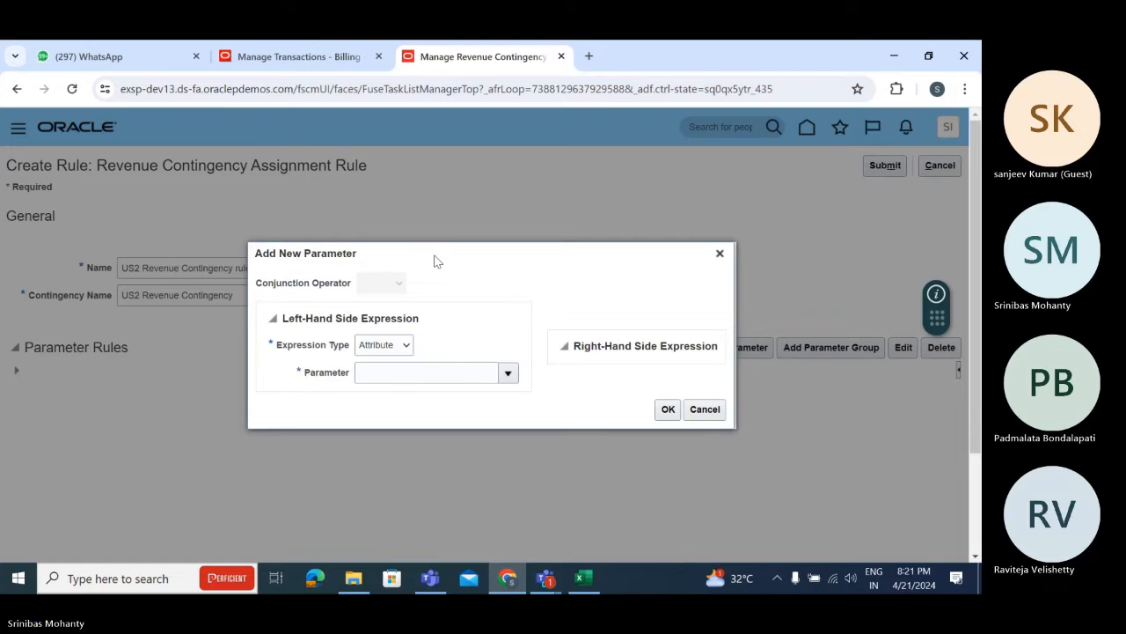
left_click_drag(433, 258, 605, 186)
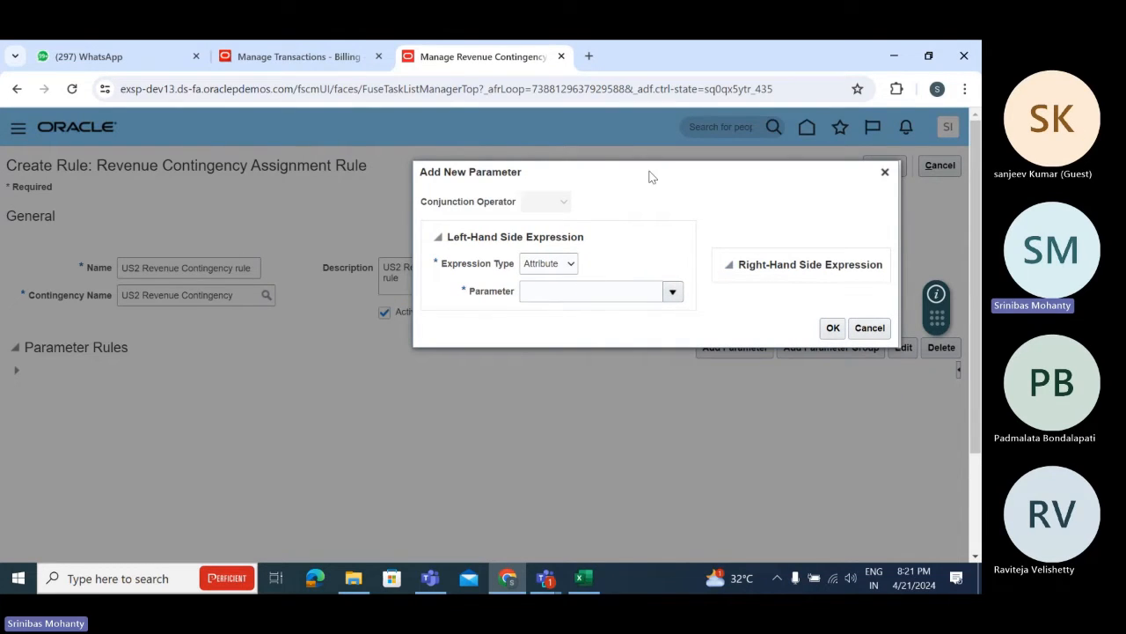
left_click_drag(584, 180, 538, 202)
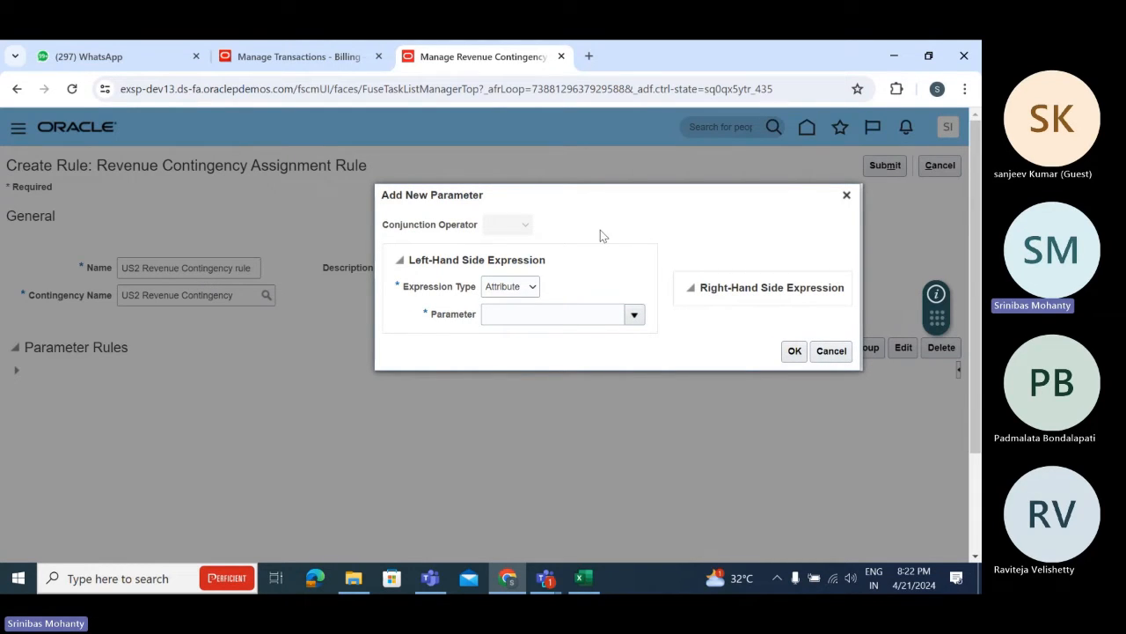
left_click(634, 315)
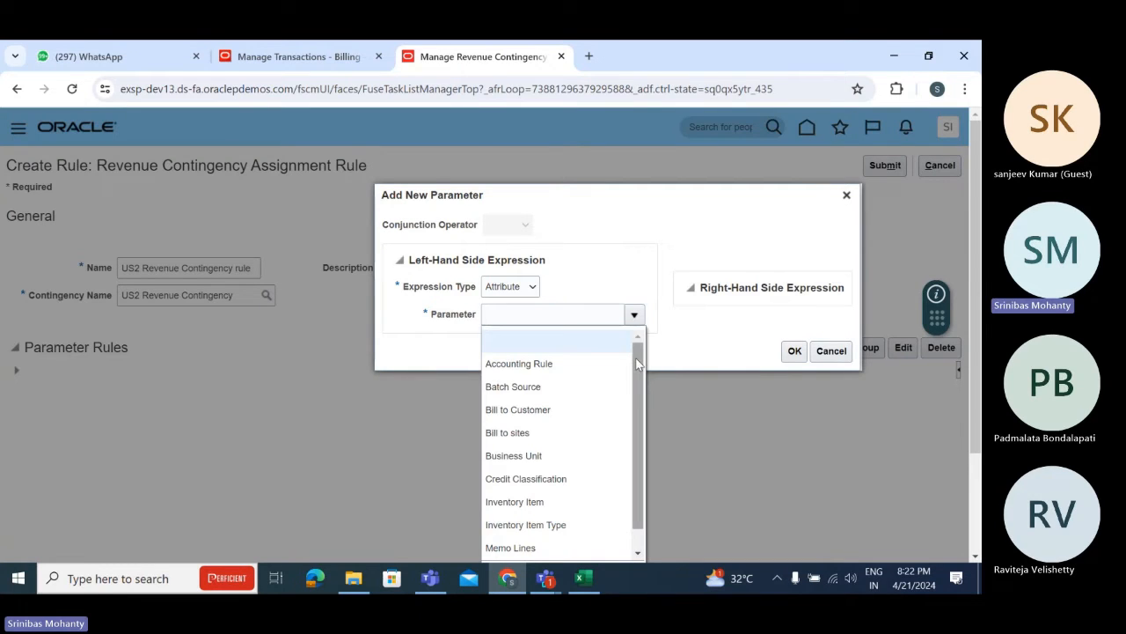
scroll(638, 373, "down", 1)
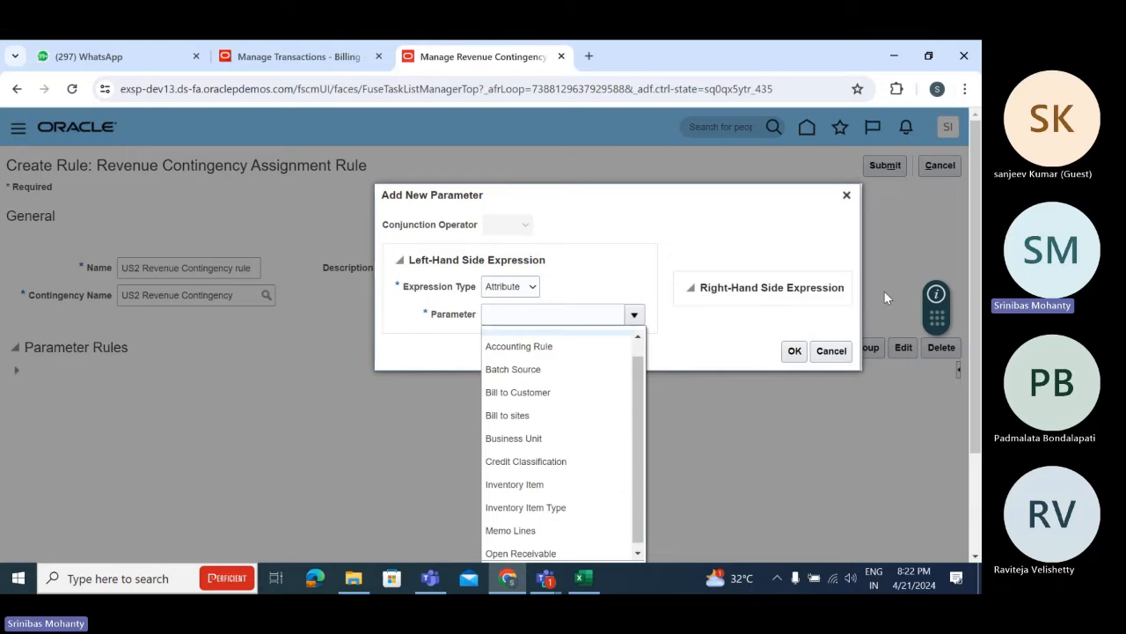
scroll(979, 240, "down", 1)
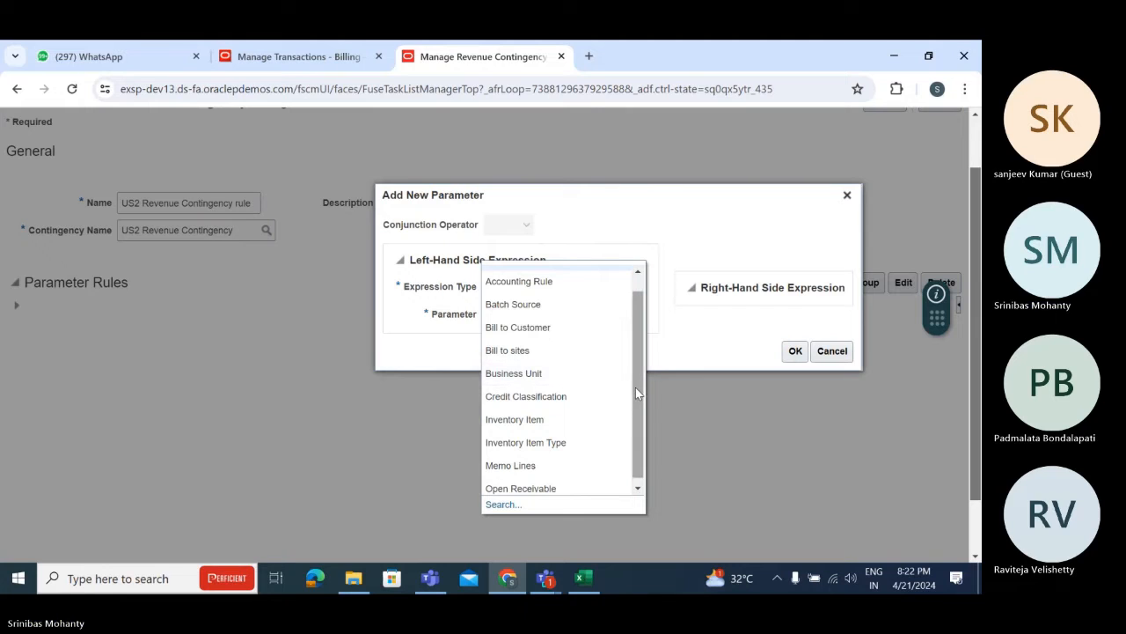
left_click_drag(633, 386, 634, 423)
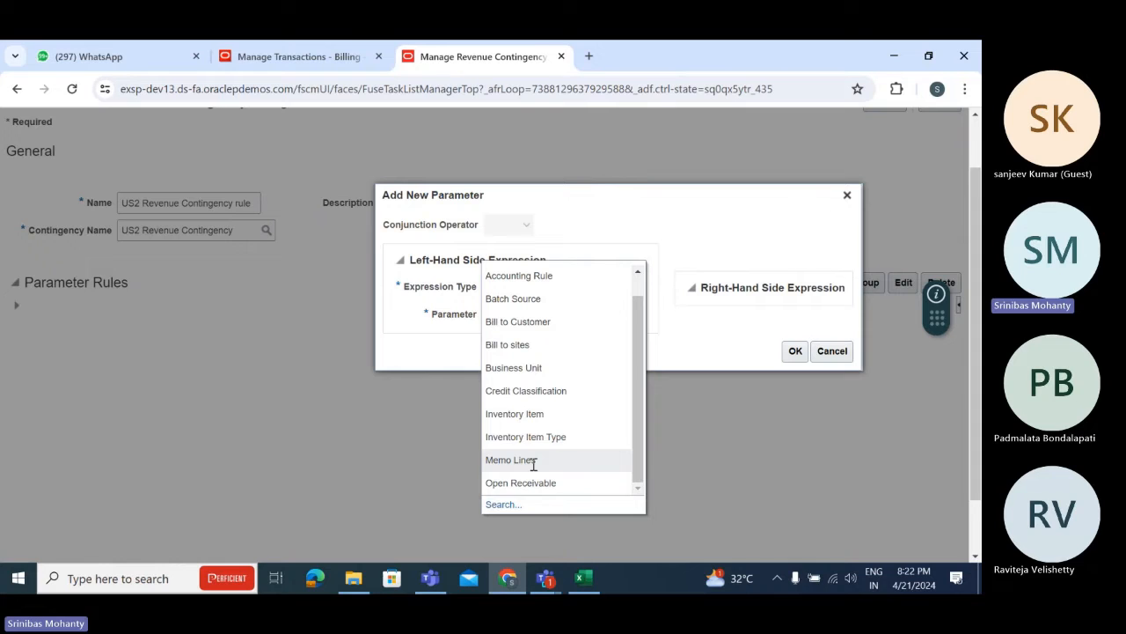
left_click(502, 505)
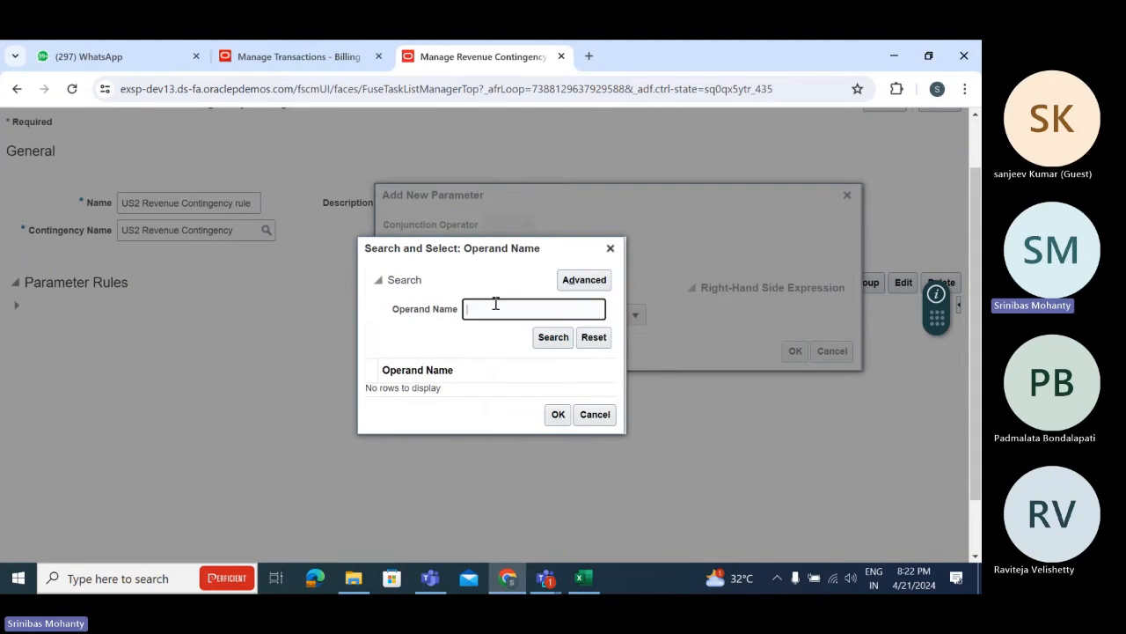
type("Trans")
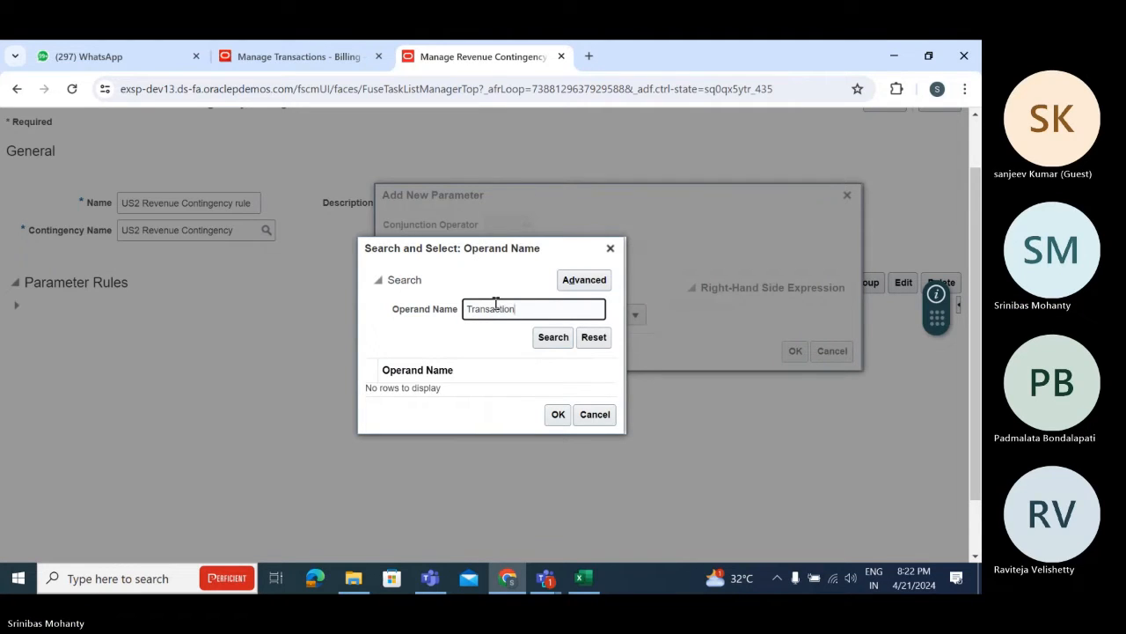
type("action")
left_click(550, 337)
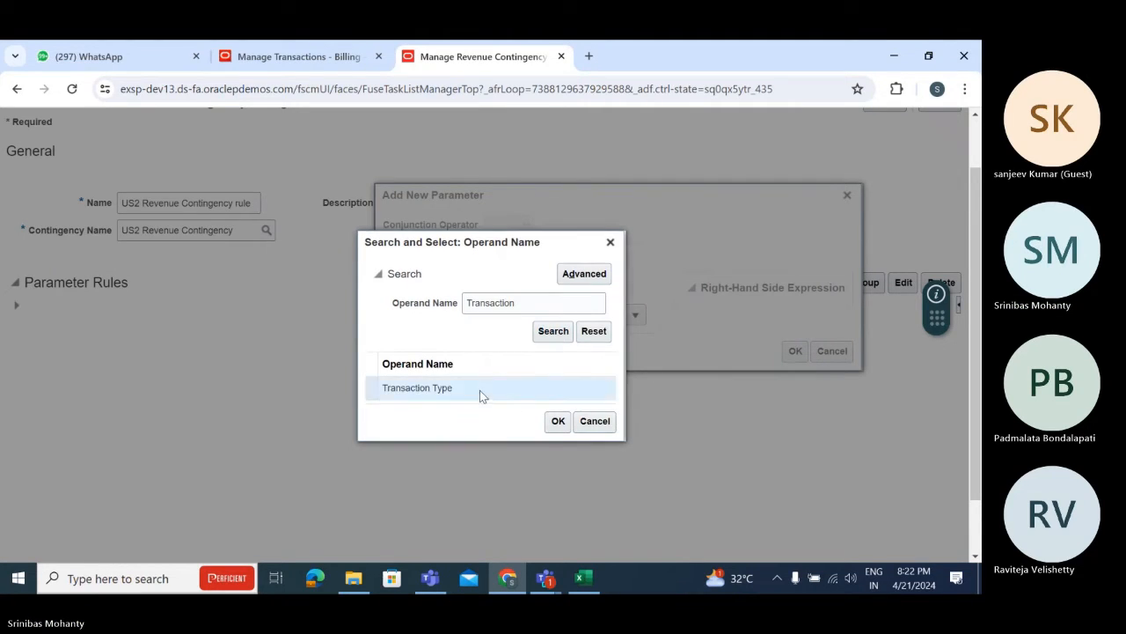
left_click(558, 421)
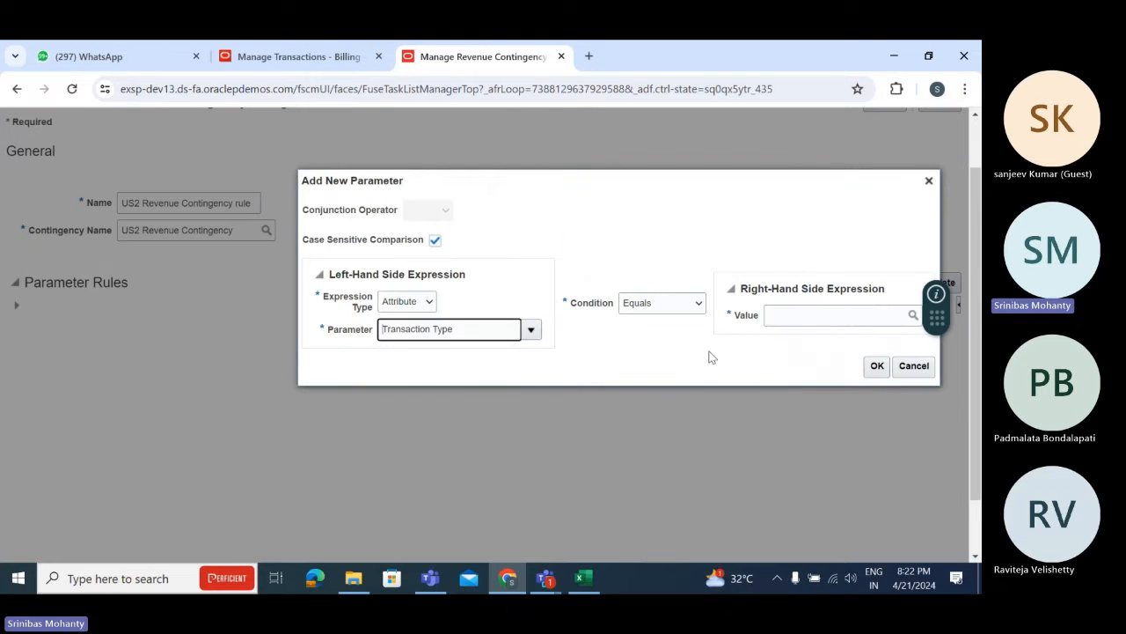
Try to confirm the Transaction Type parameter with Invoice entered directly as its right-hand value.
left_click_drag(456, 176, 233, 169)
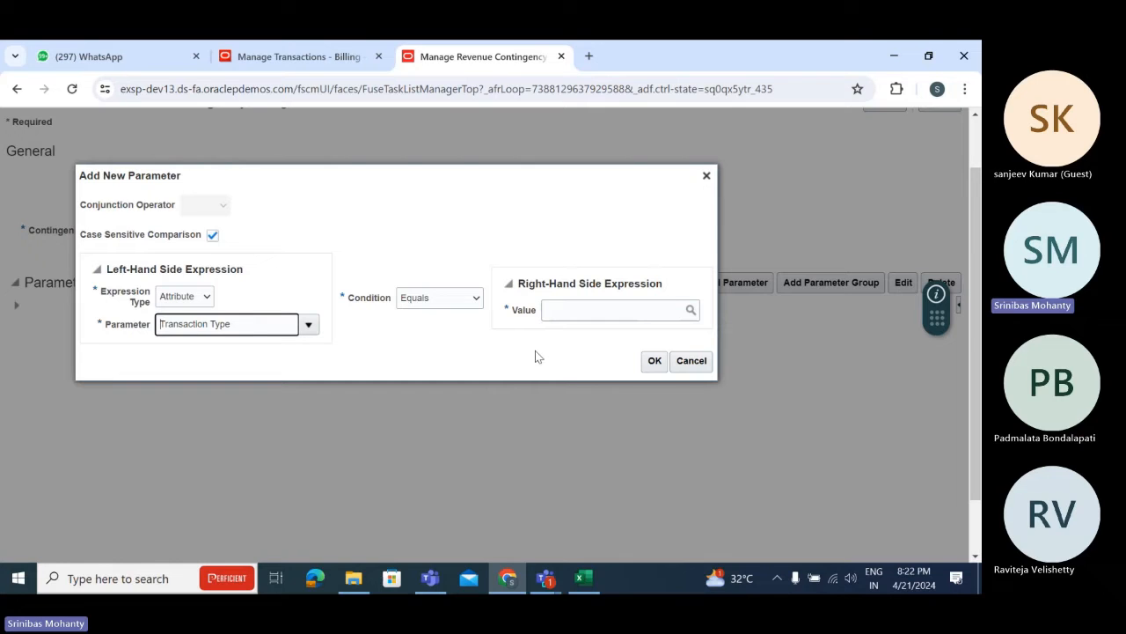
left_click(592, 308)
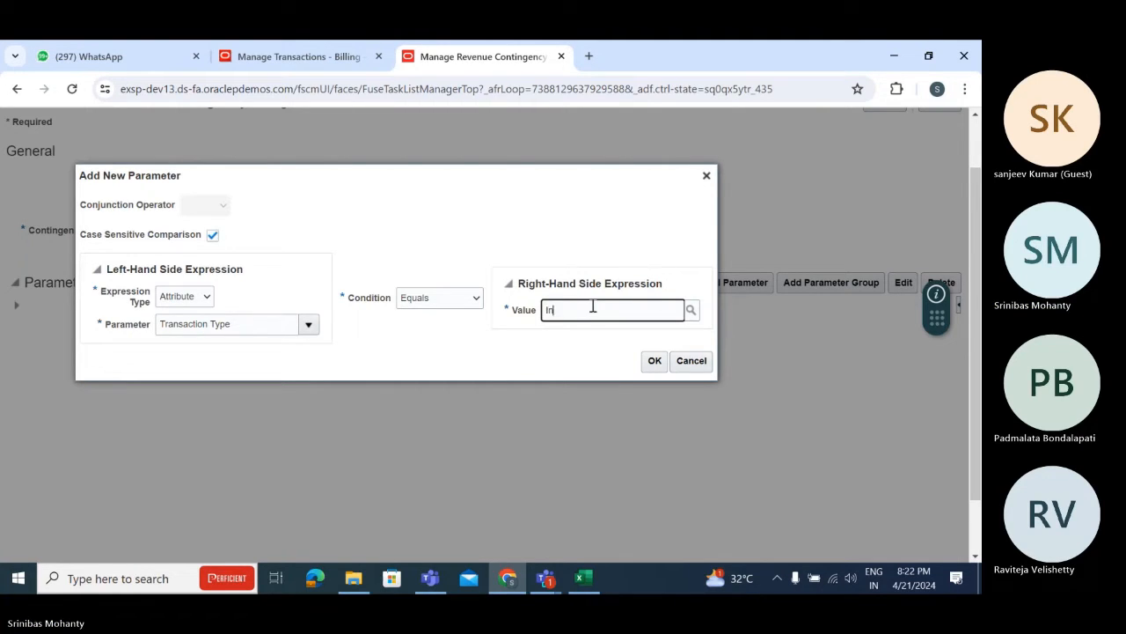
type("Invoice")
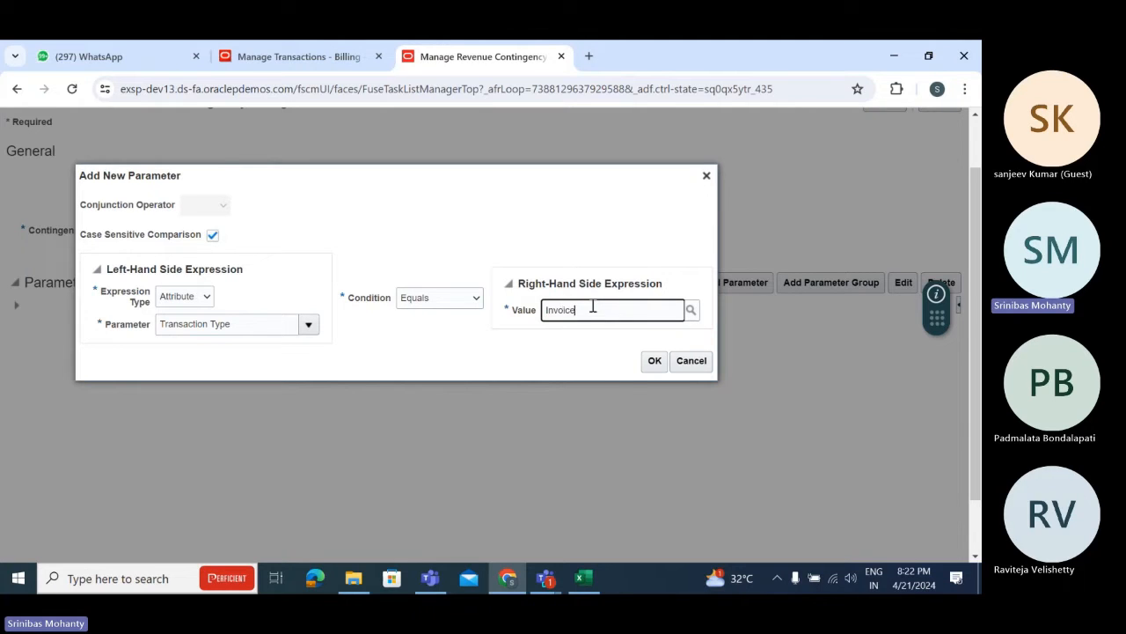
key("Tab")
left_click(608, 305)
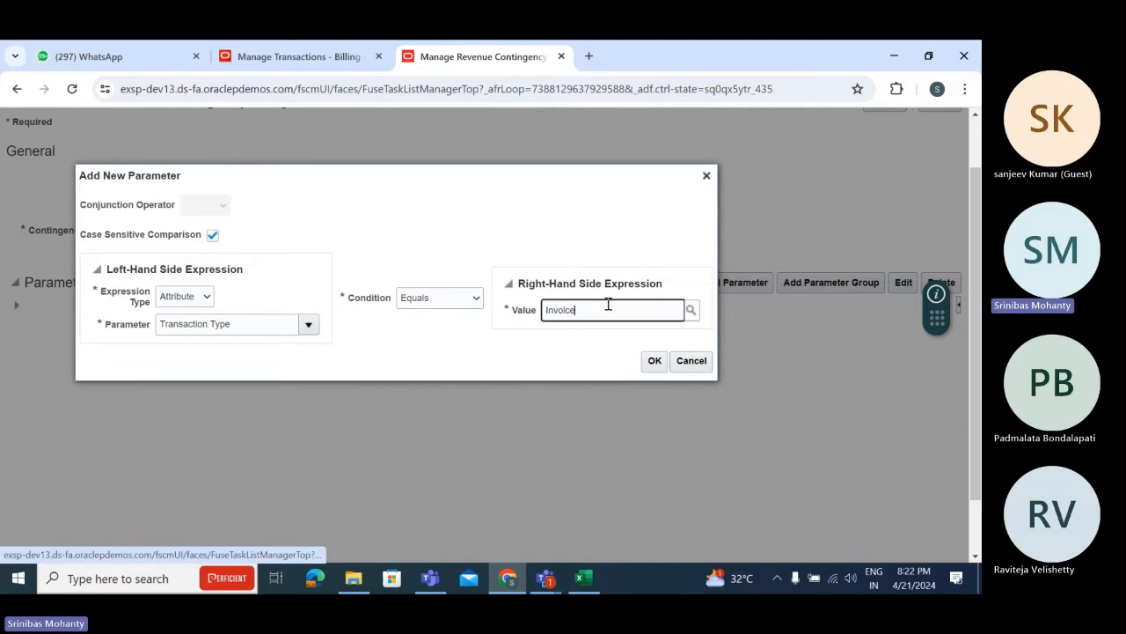
left_click(602, 359)
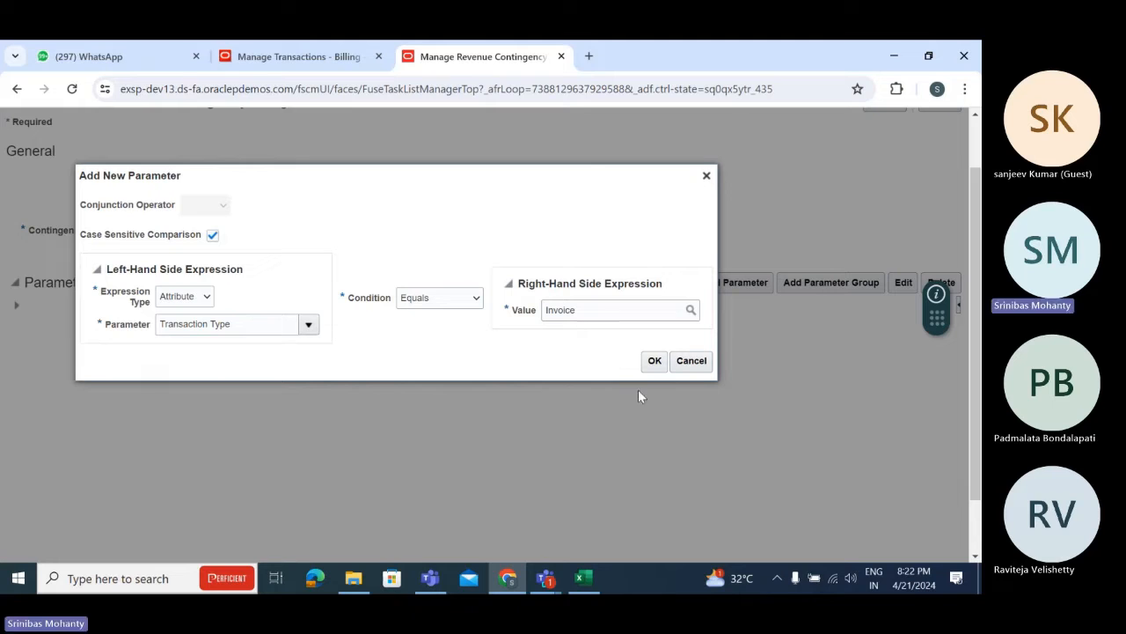
left_click(656, 363)
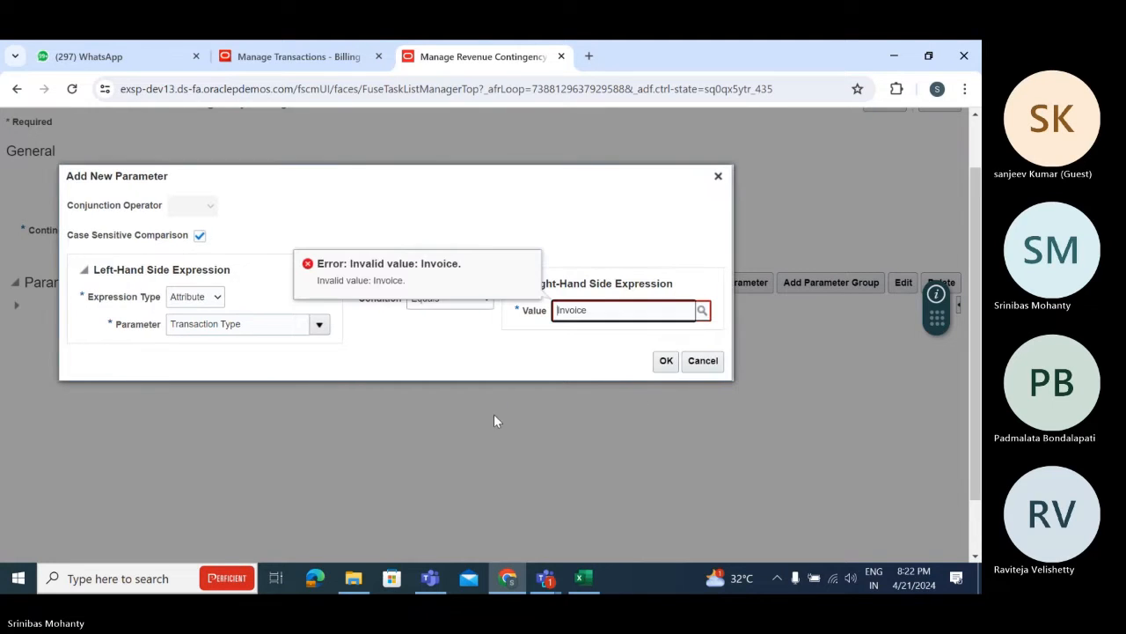
Clear the right-hand value, search the operand values for Invo and select the Regular Invoice entry, Invoice.
left_click_drag(626, 309, 468, 314)
key("BackSpace")
left_click(703, 311)
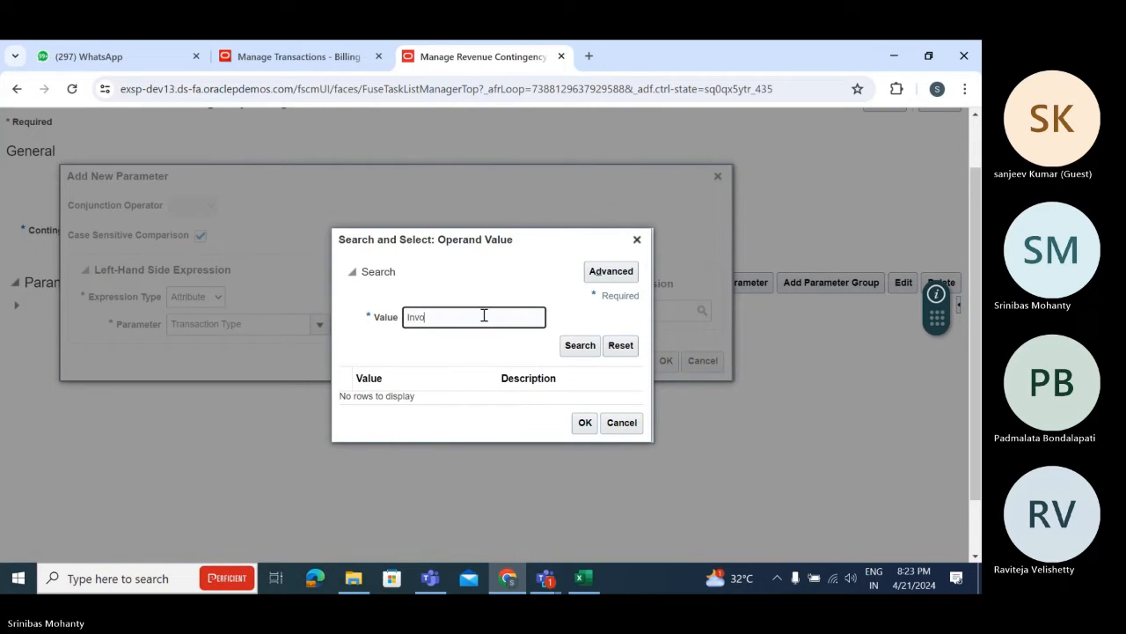
type("Invo")
left_click(584, 346)
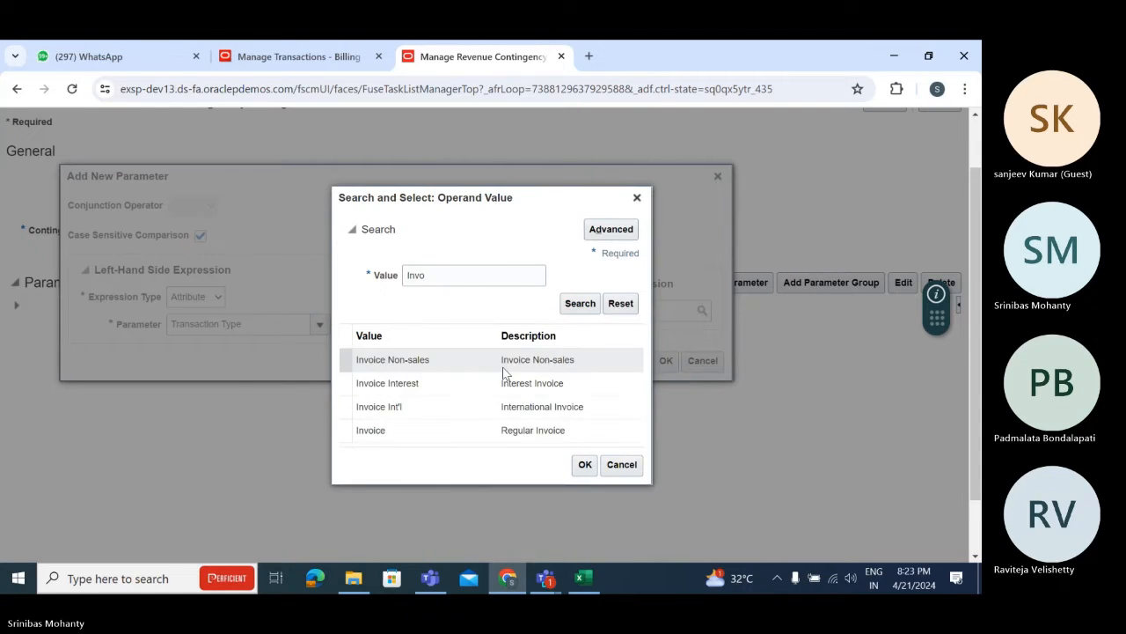
left_click(417, 433)
left_click(582, 465)
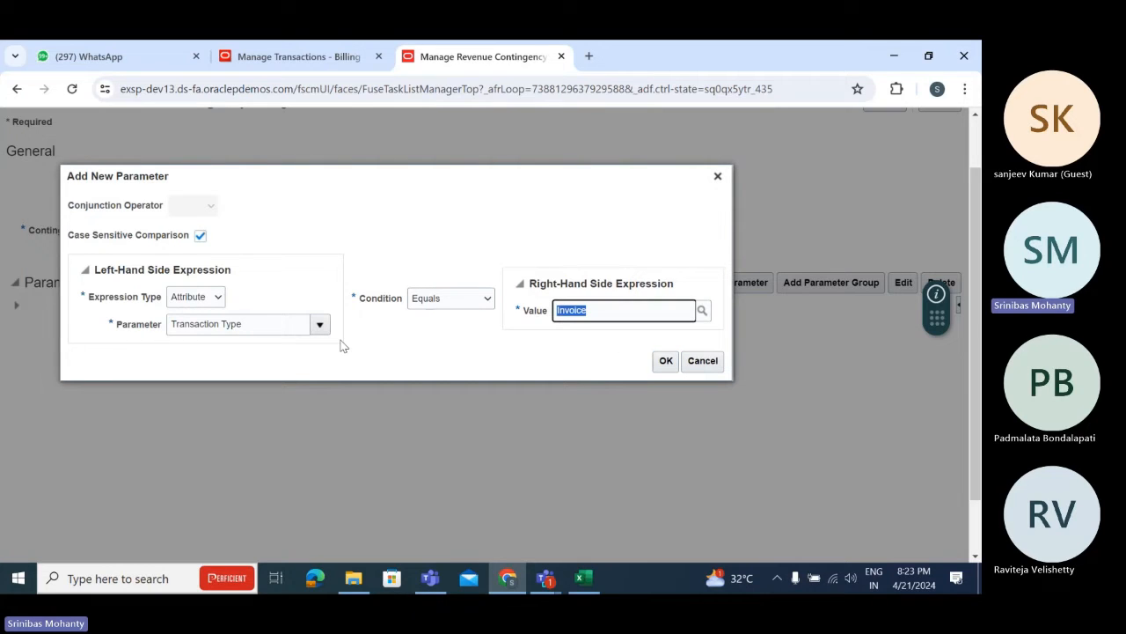
Clear the right-hand value, search the operand values for Inv and select Invoice Non-sales.
type("Inv")
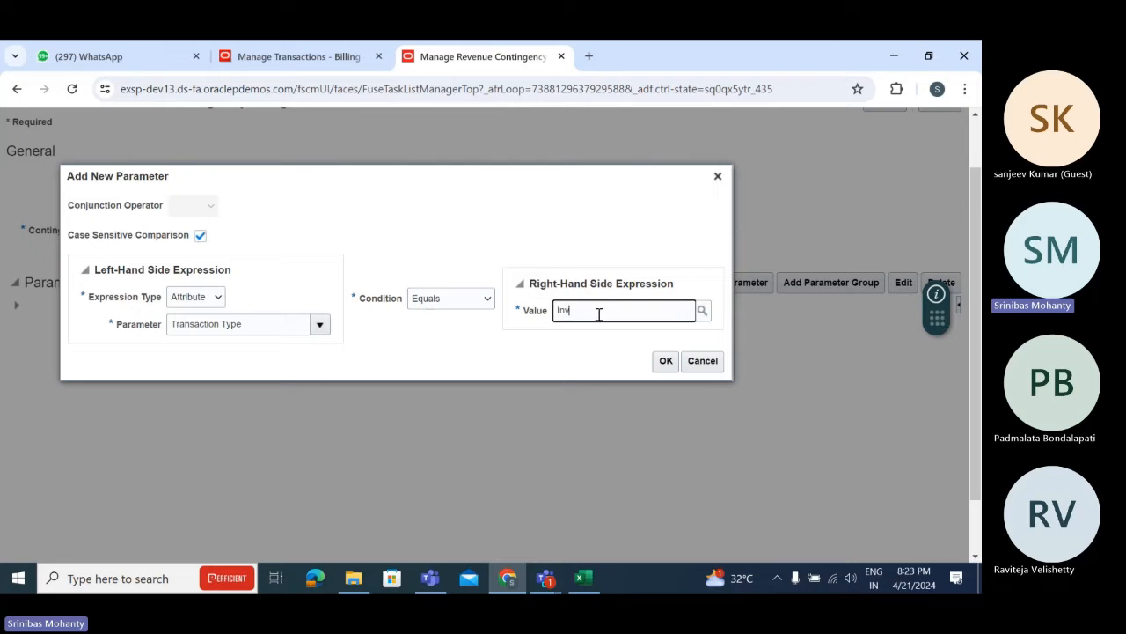
left_click_drag(600, 314, 391, 328)
key("BackSpace")
left_click(703, 310)
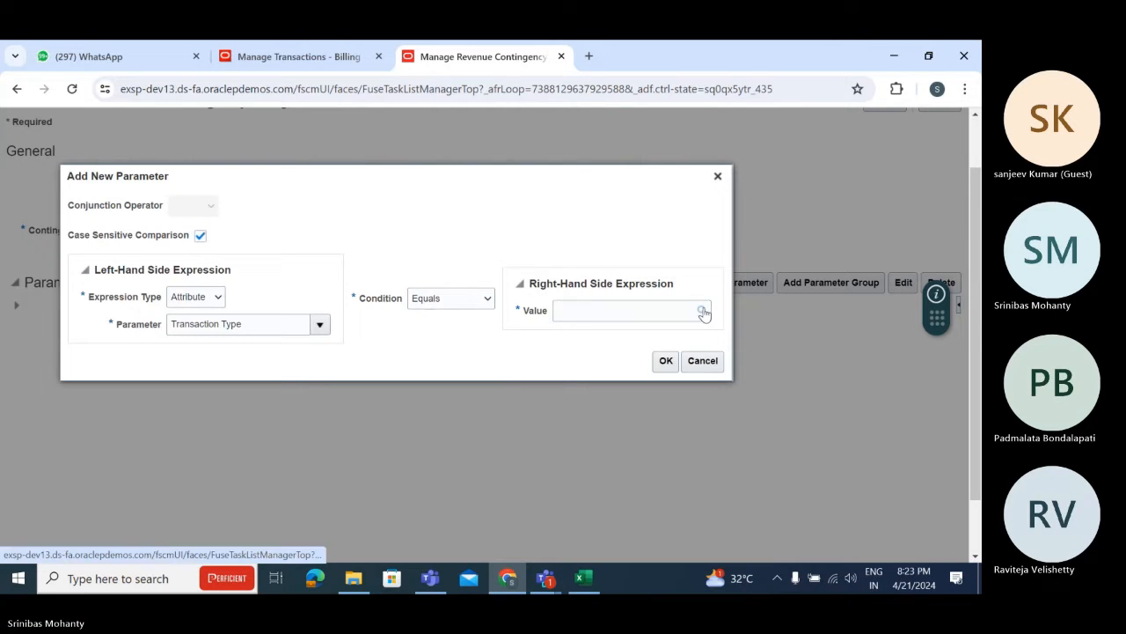
left_click(424, 311)
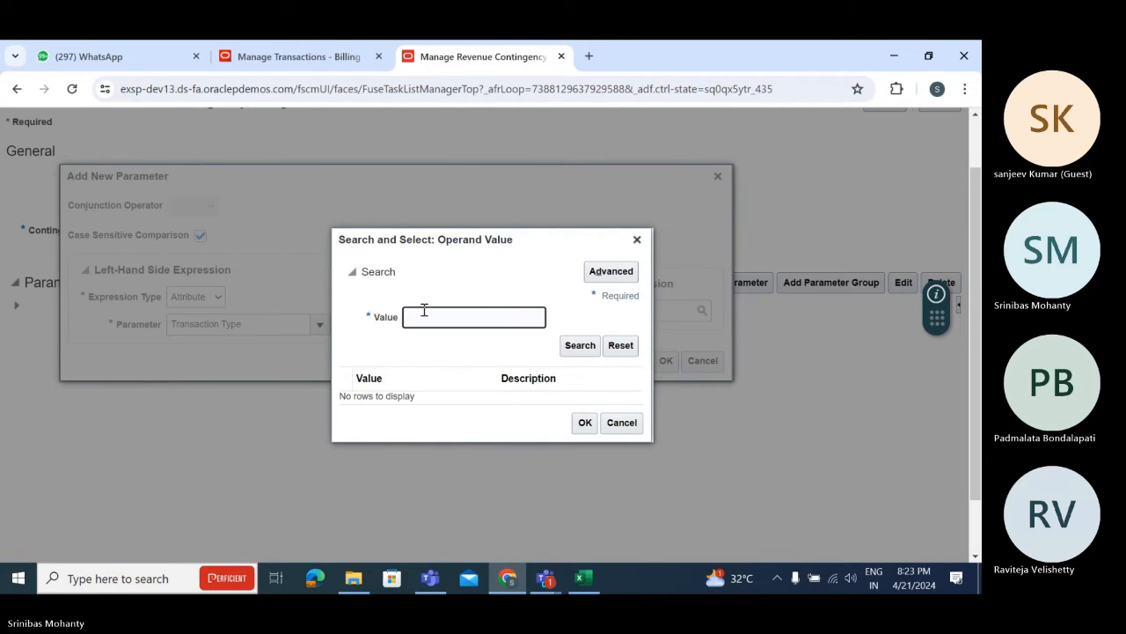
left_click(585, 346)
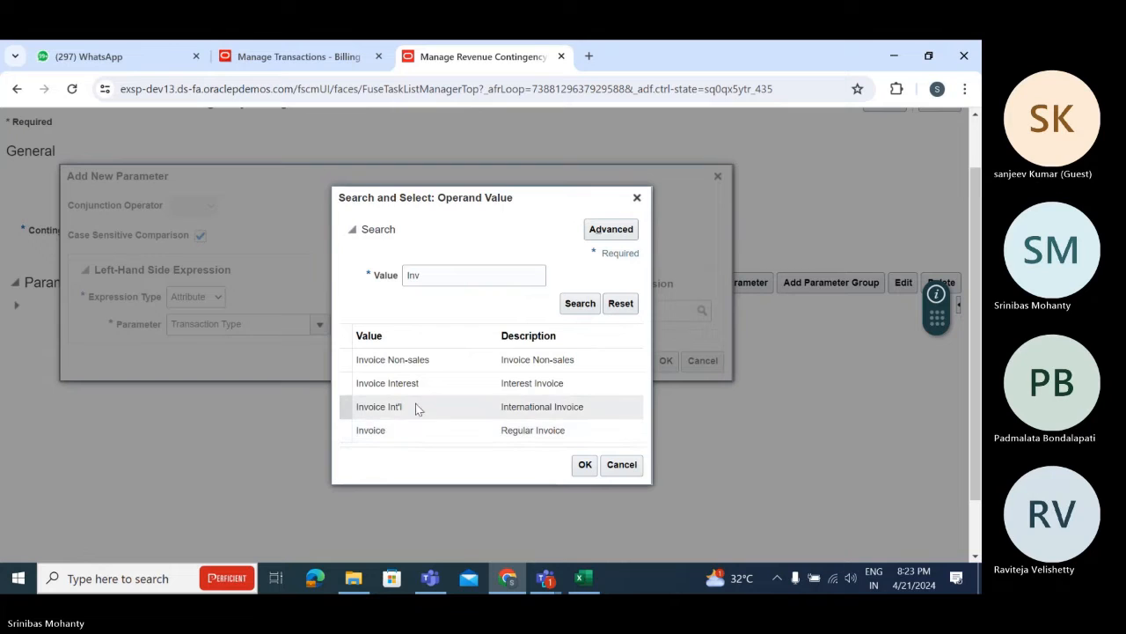
left_click(432, 361)
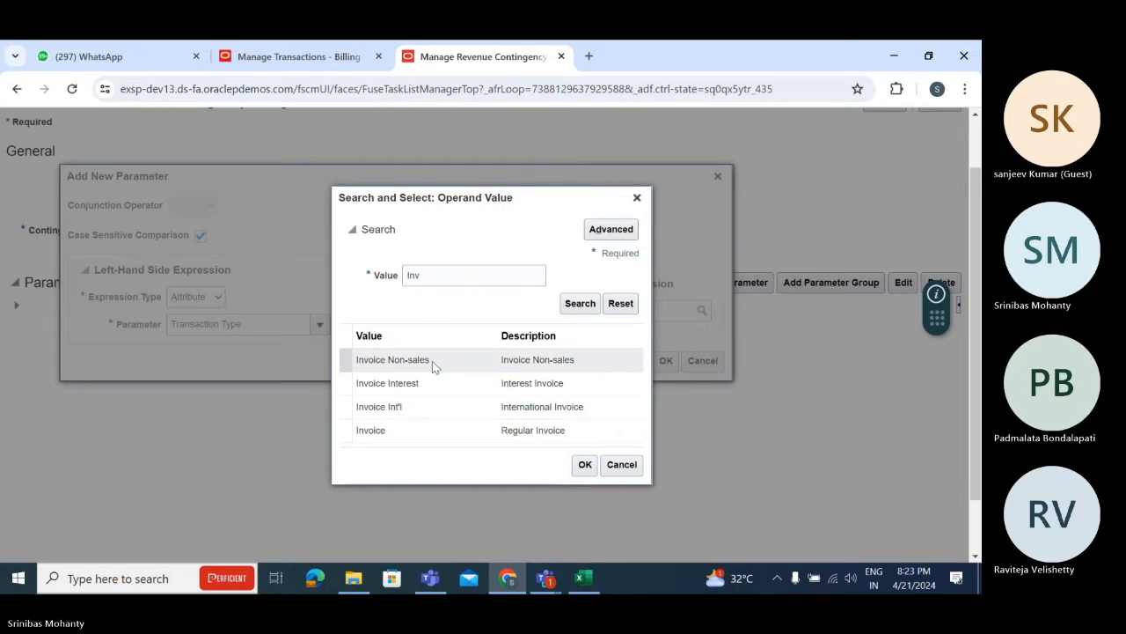
left_click(585, 465)
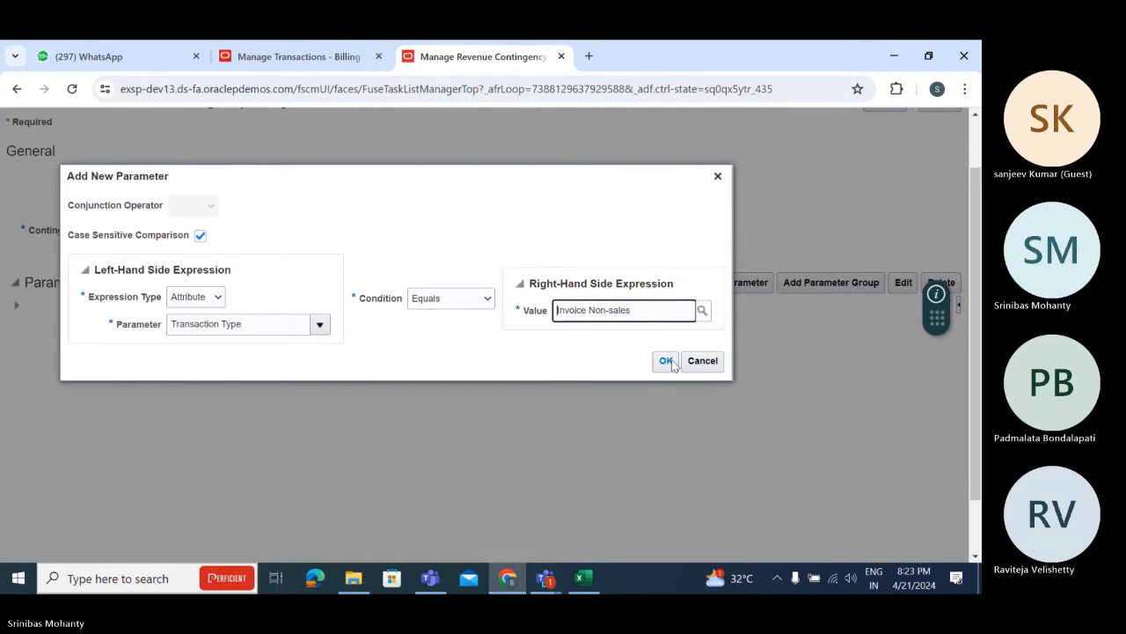
Confirm the Transaction Type parameter and submit the US2 Revenue Contingency rule.
left_click(667, 361)
scroll(772, 244, "up", 2)
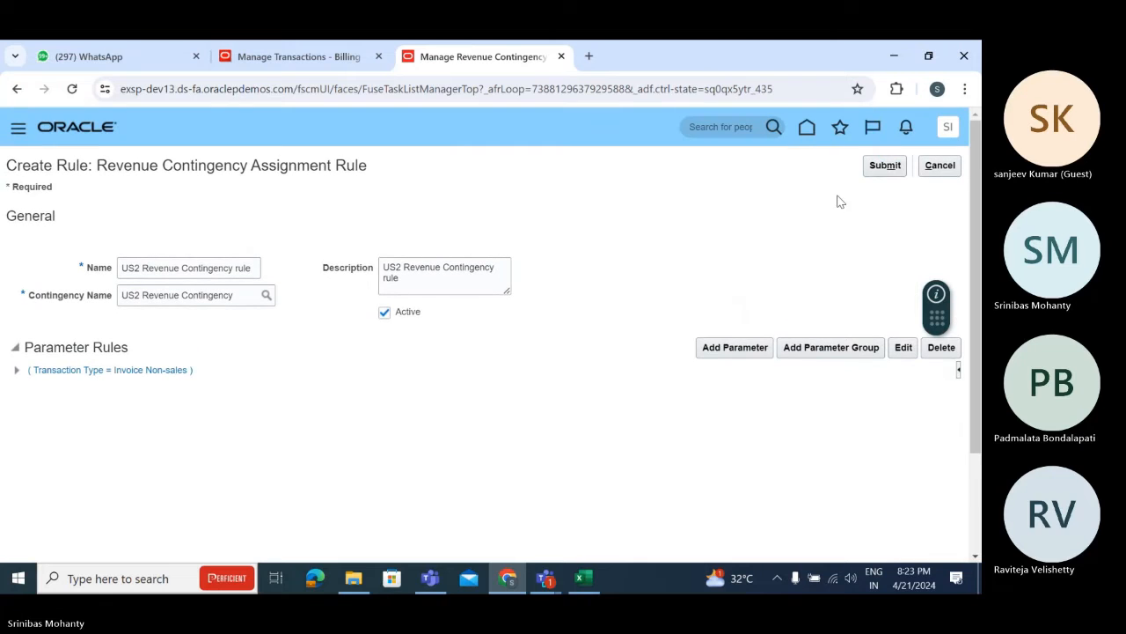
left_click(885, 166)
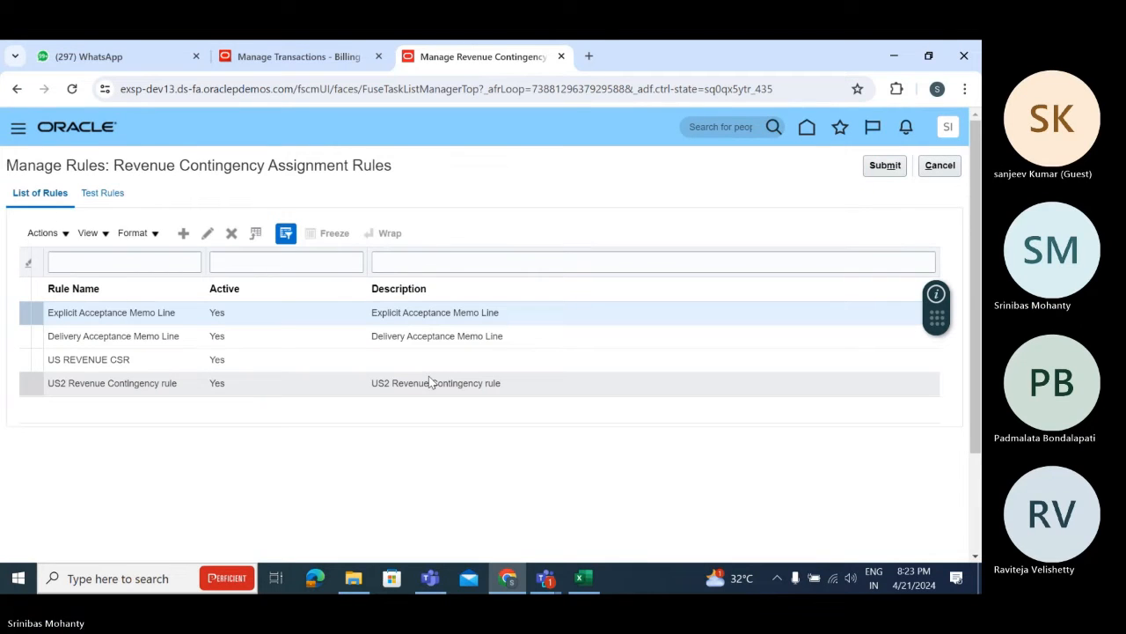
Open the US REVENUE CSR rule to examine its Transaction Type parameter, and leave it without changes.
left_click(92, 360)
left_click(207, 234)
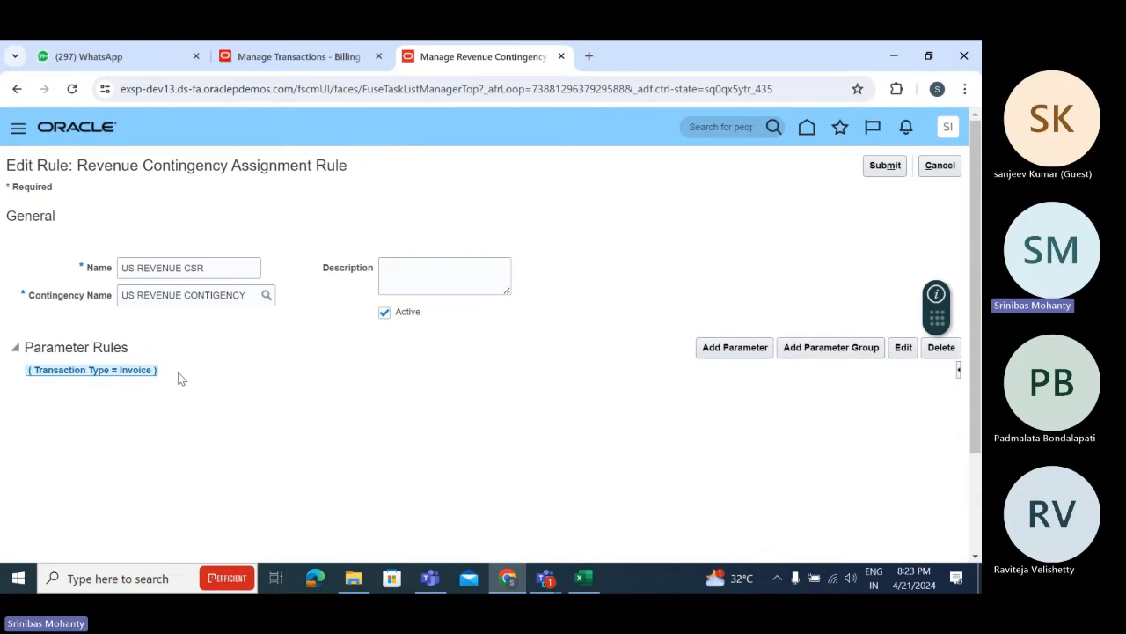
left_click_drag(178, 377, 127, 372)
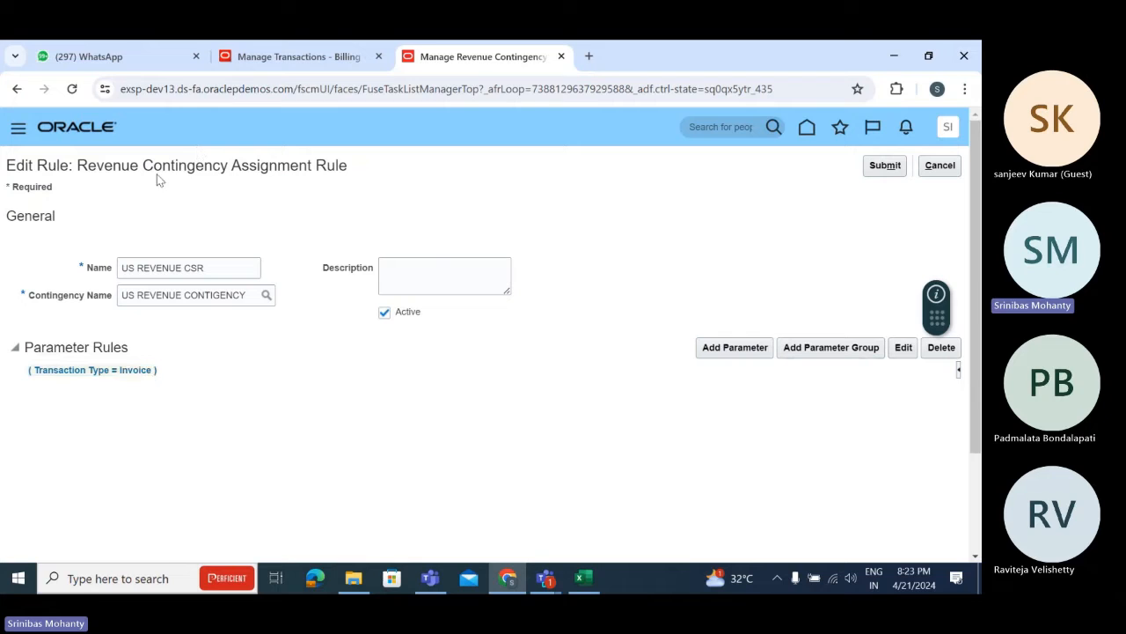
left_click_drag(155, 169, 340, 167)
left_click(938, 166)
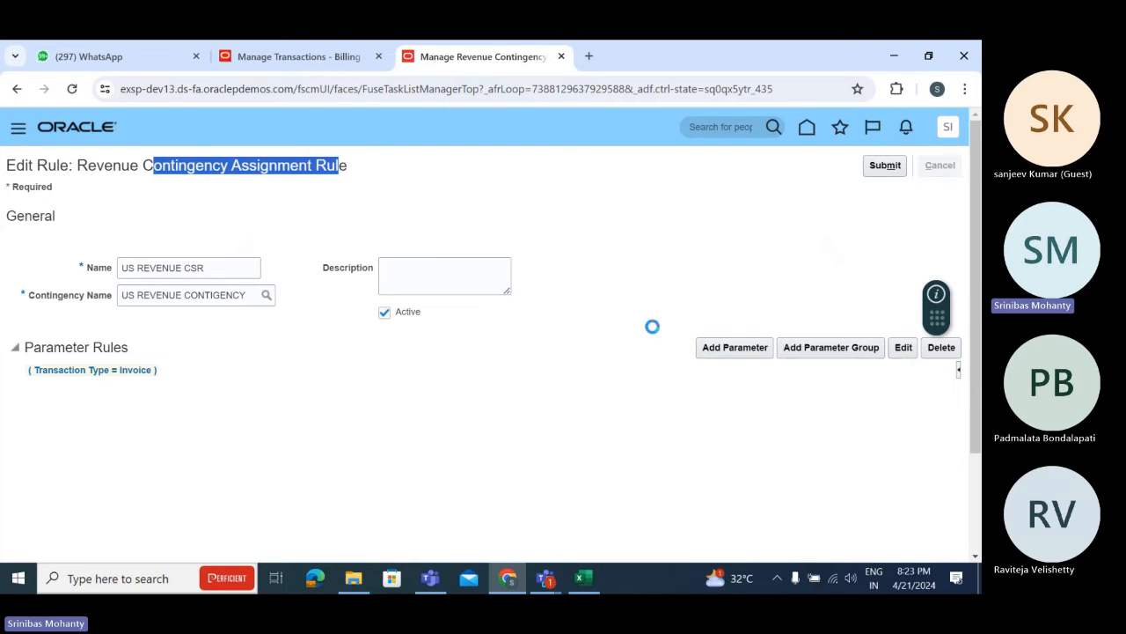
Examine the US2 Revenue Contingency rule, close the assignment rules without changes and return to the invoice in Manage Transactions.
left_click(180, 382)
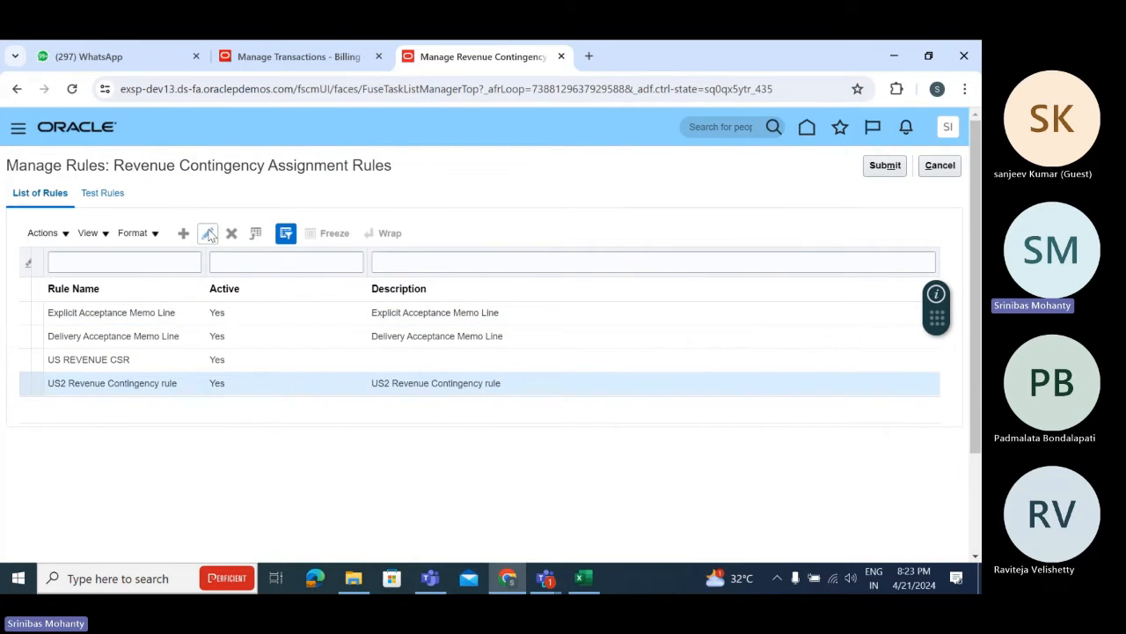
left_click(208, 233)
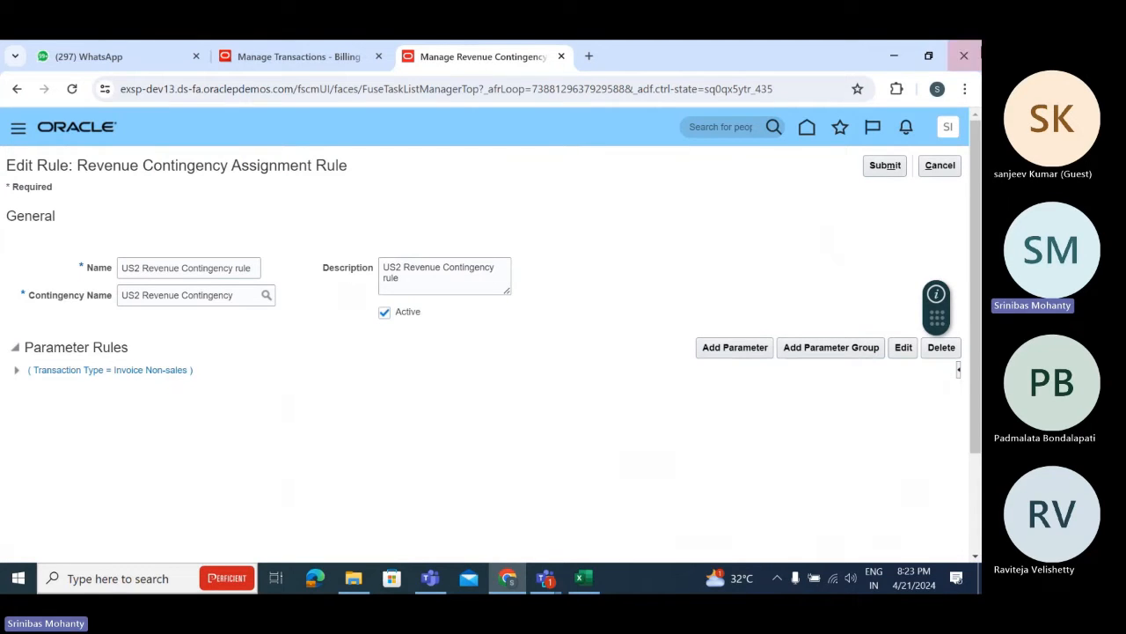
left_click(942, 167)
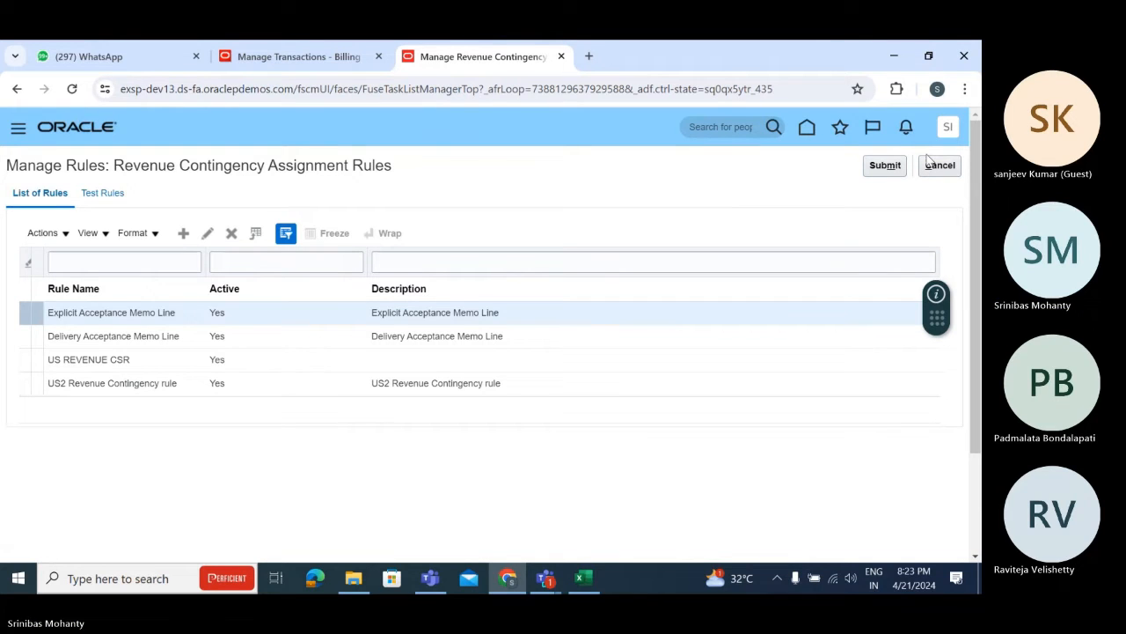
left_click(931, 162)
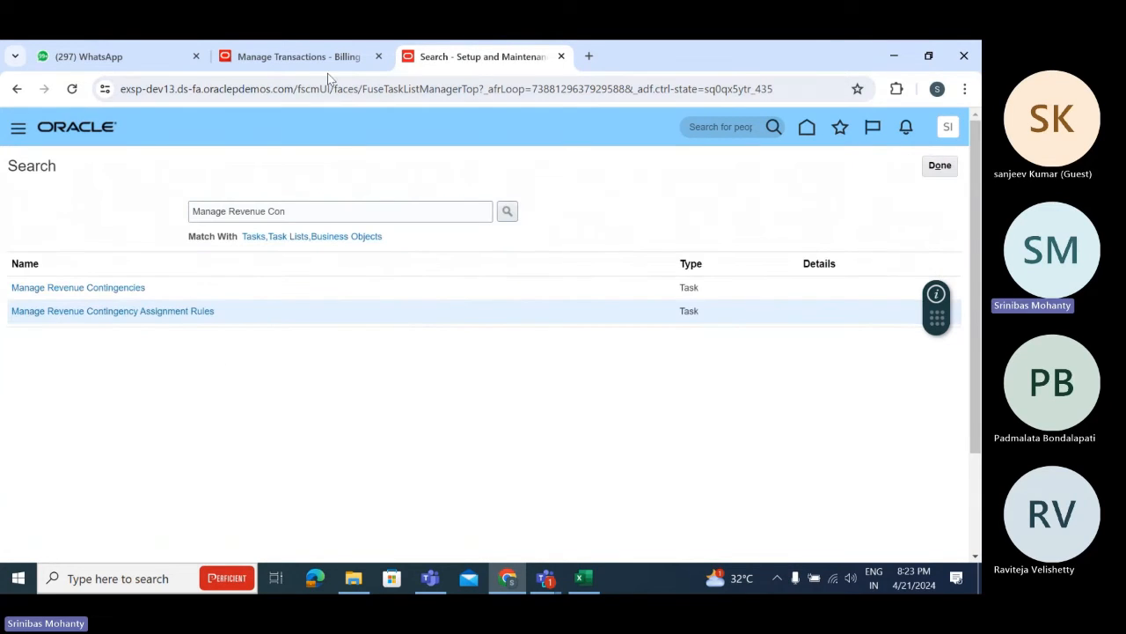
left_click(299, 56)
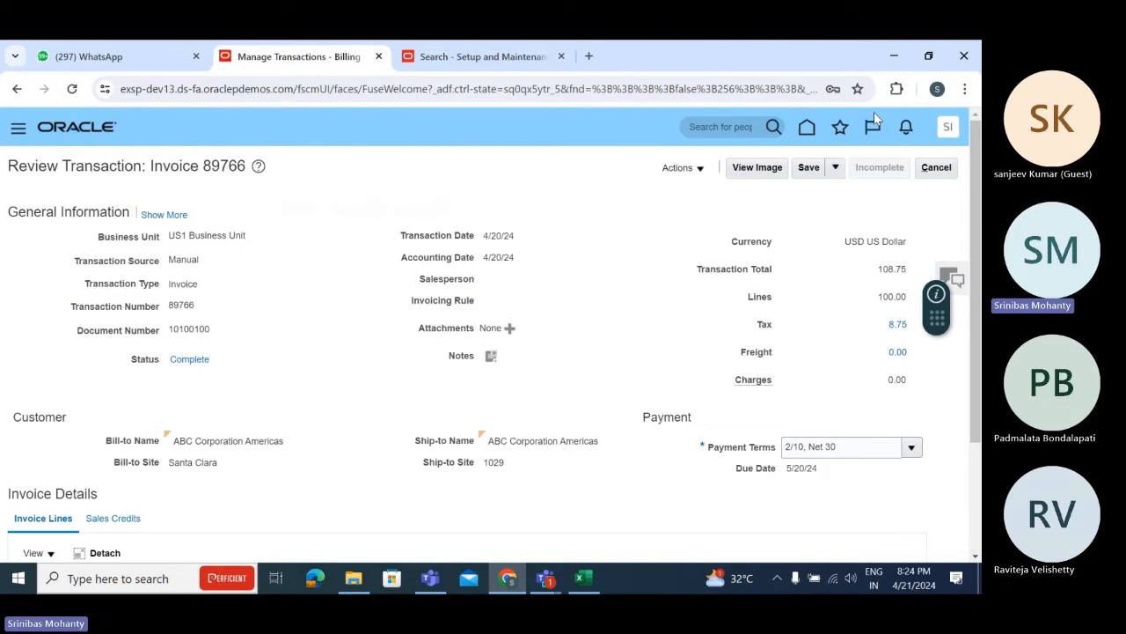
left_click(937, 168)
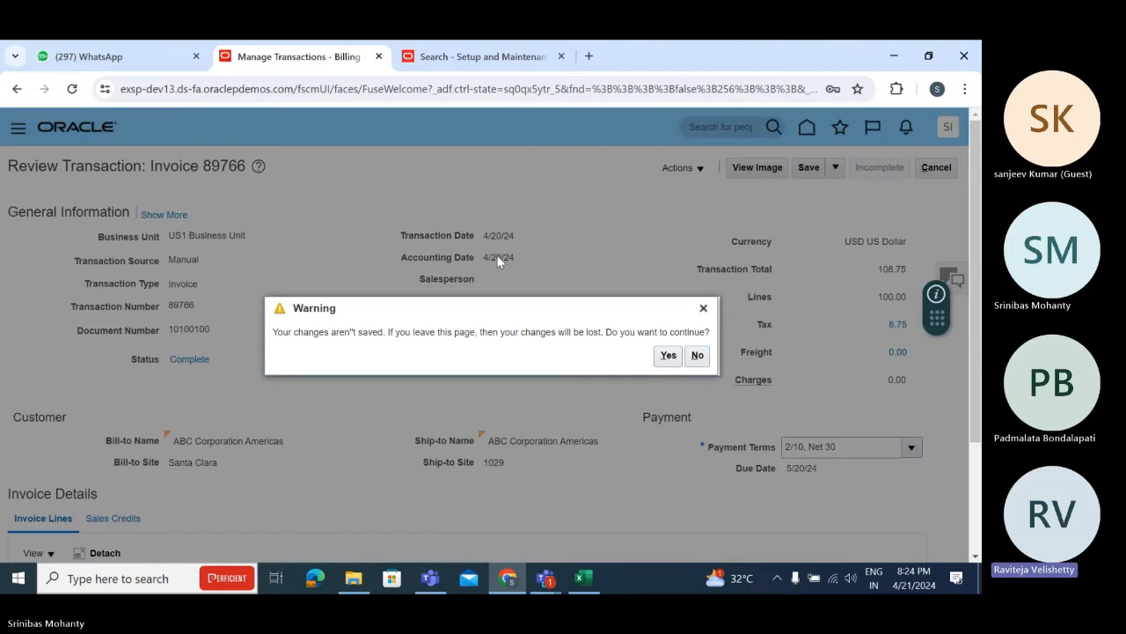
left_click(668, 355)
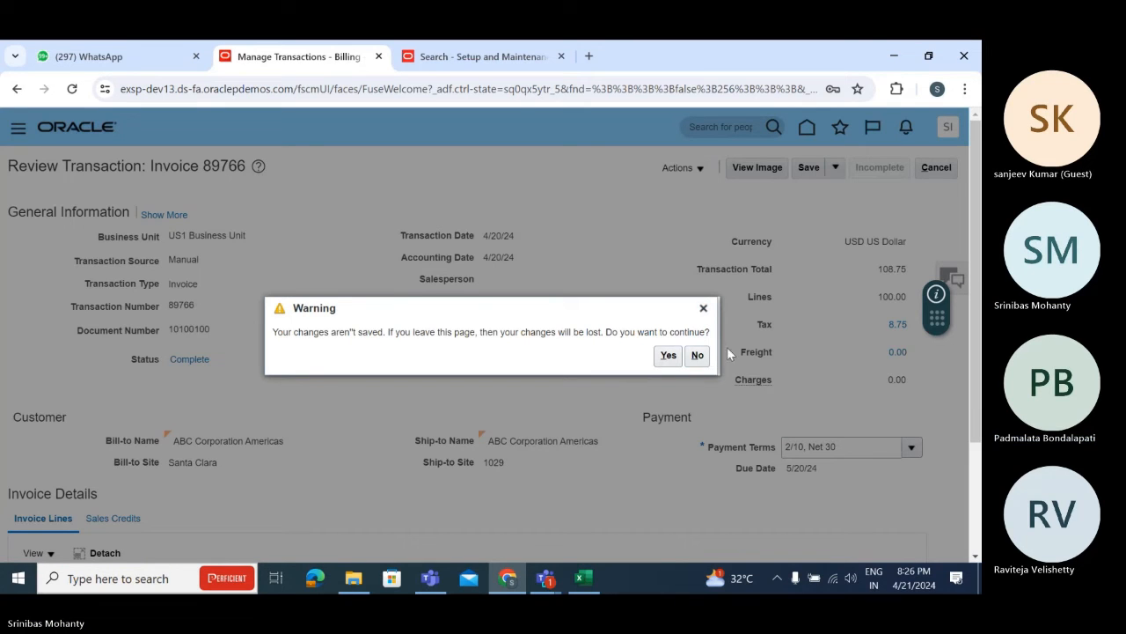
left_click(697, 355)
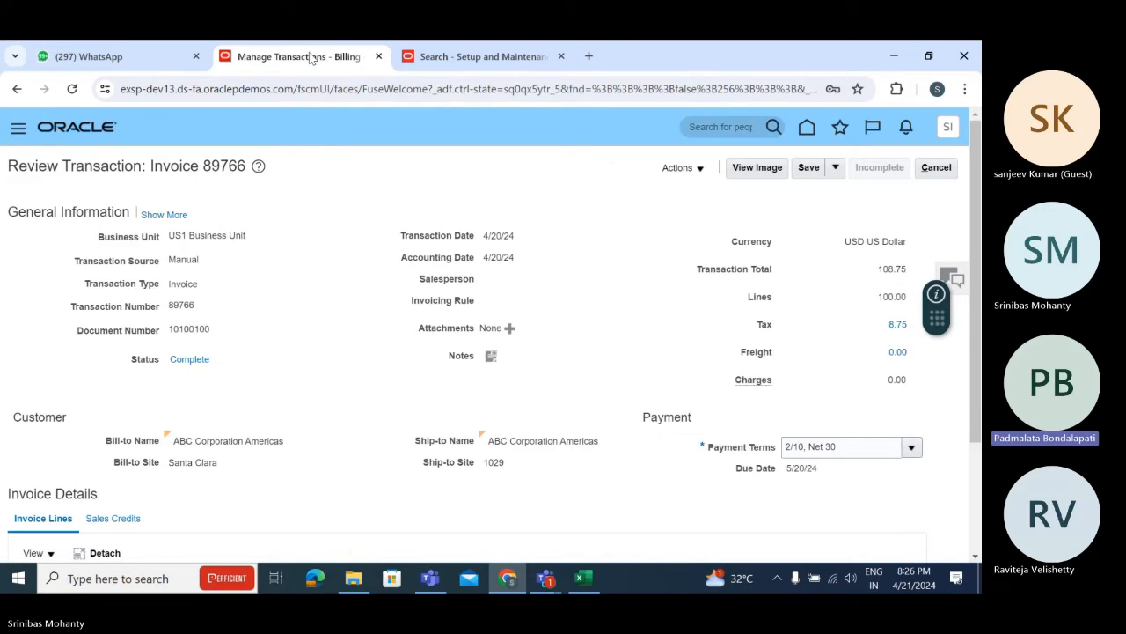
left_click(364, 60)
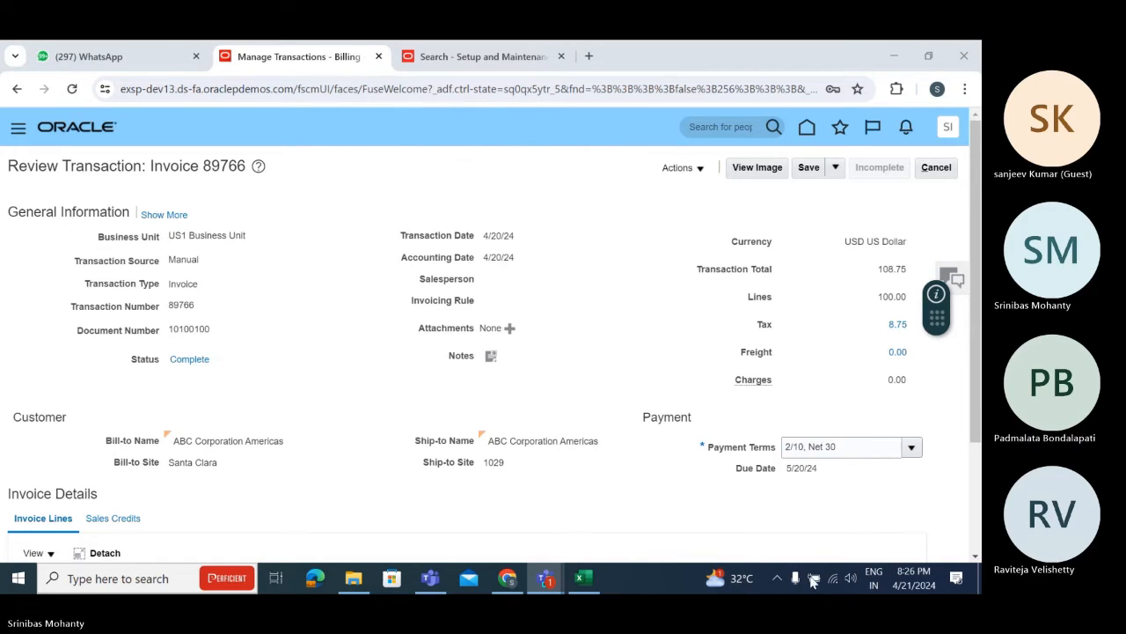
left_click(779, 577)
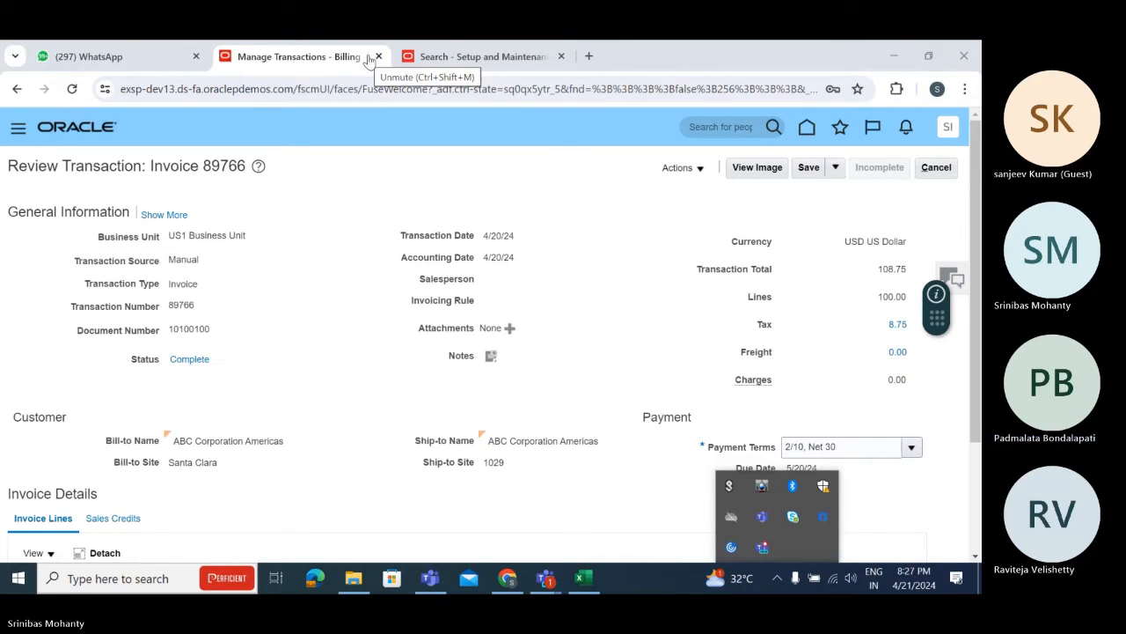
left_click(369, 60)
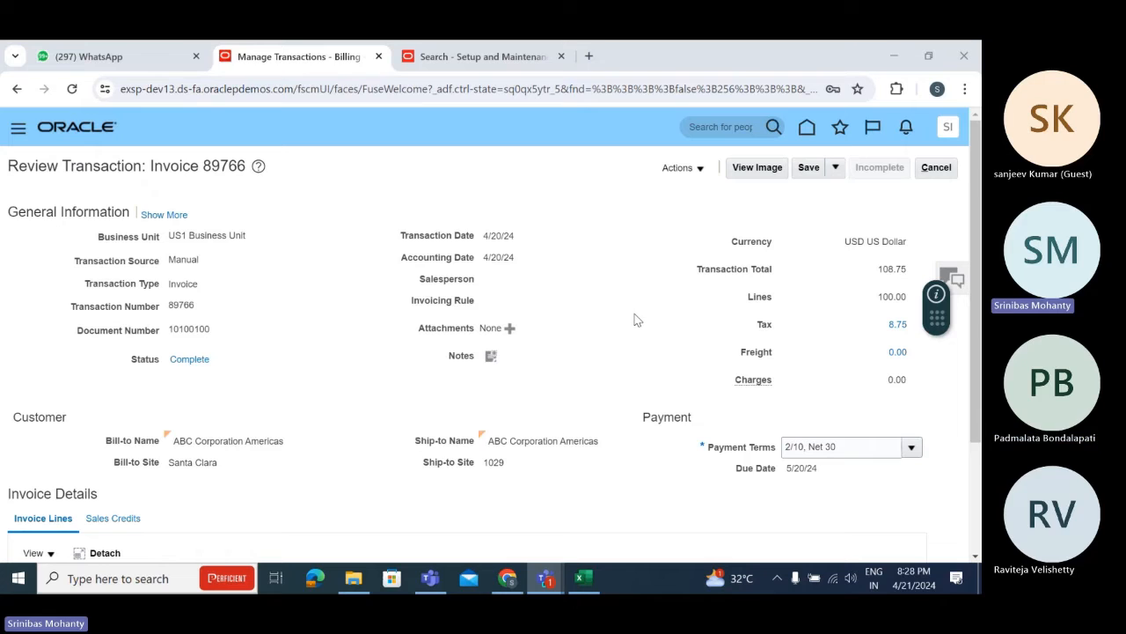
Check the invoice's transaction type and review its installments without changing them.
left_click_drag(197, 285, 163, 290)
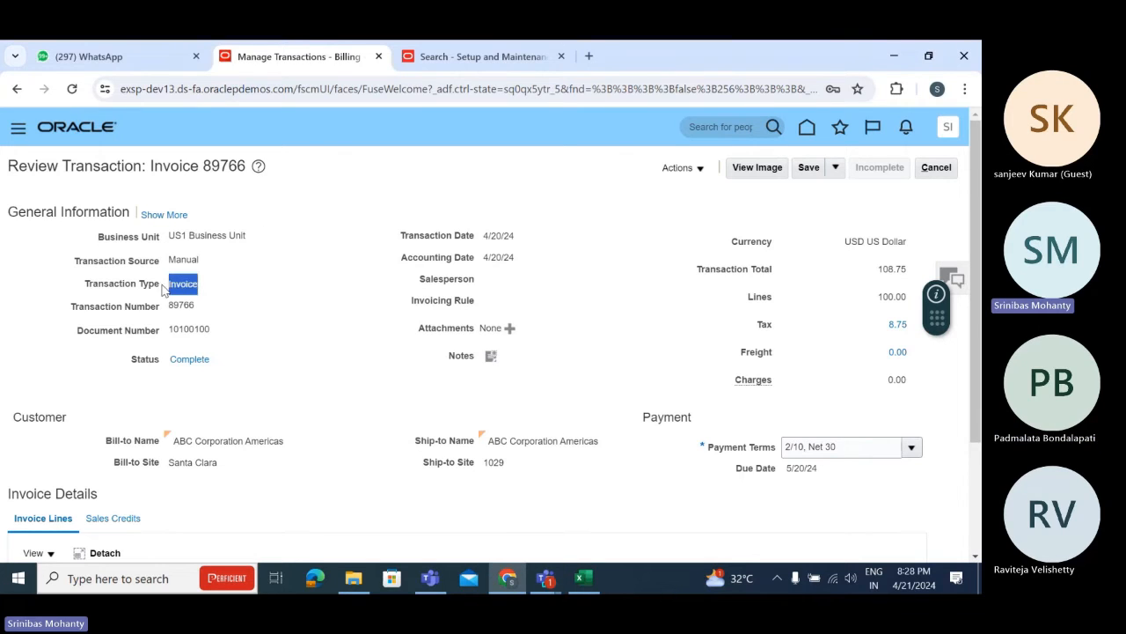
left_click(247, 304)
left_click_drag(170, 290, 221, 292)
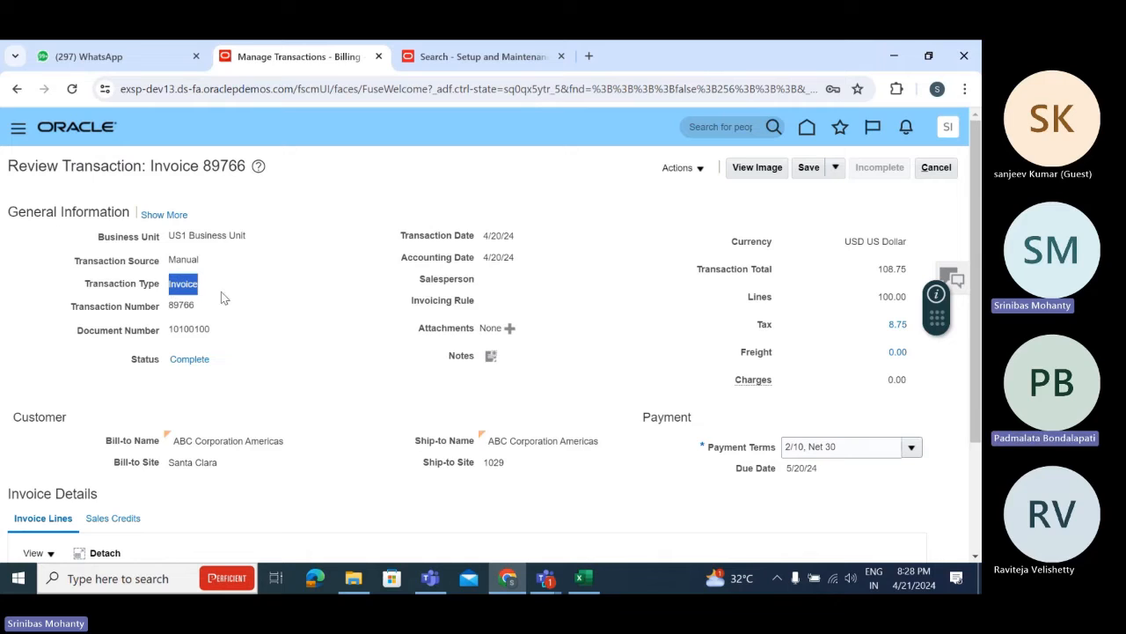
left_click(702, 172)
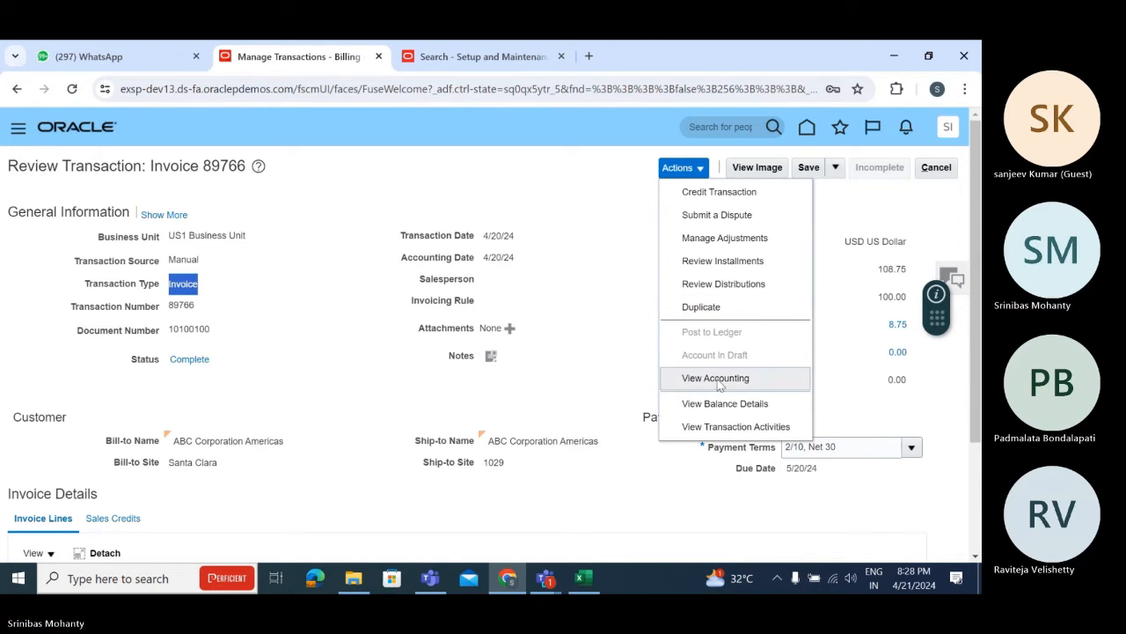
left_click(723, 260)
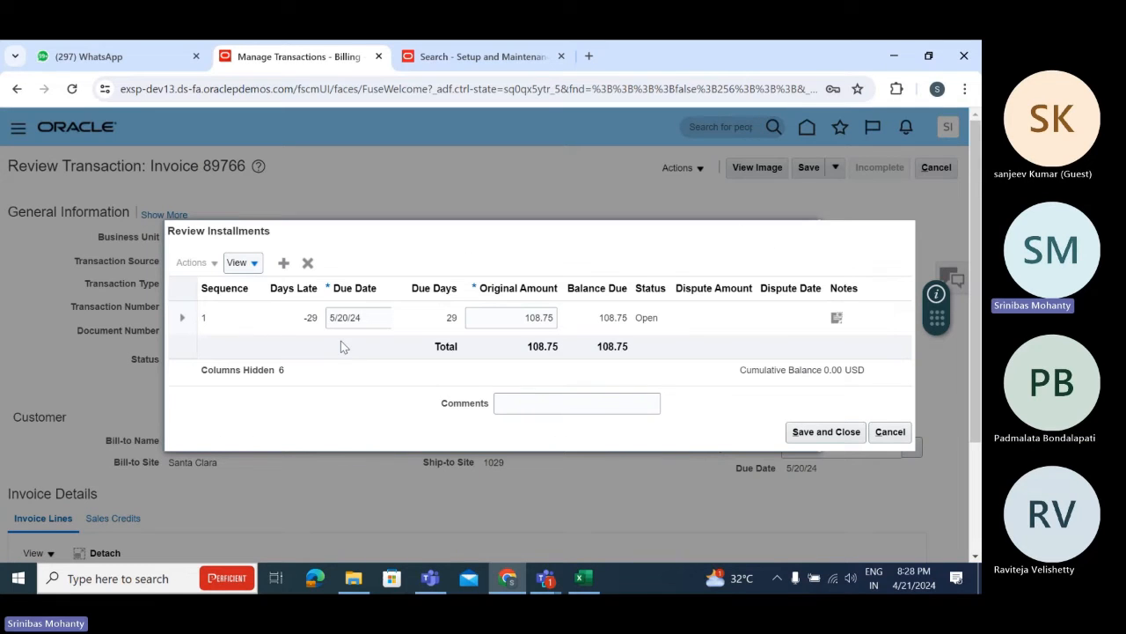
left_click(889, 431)
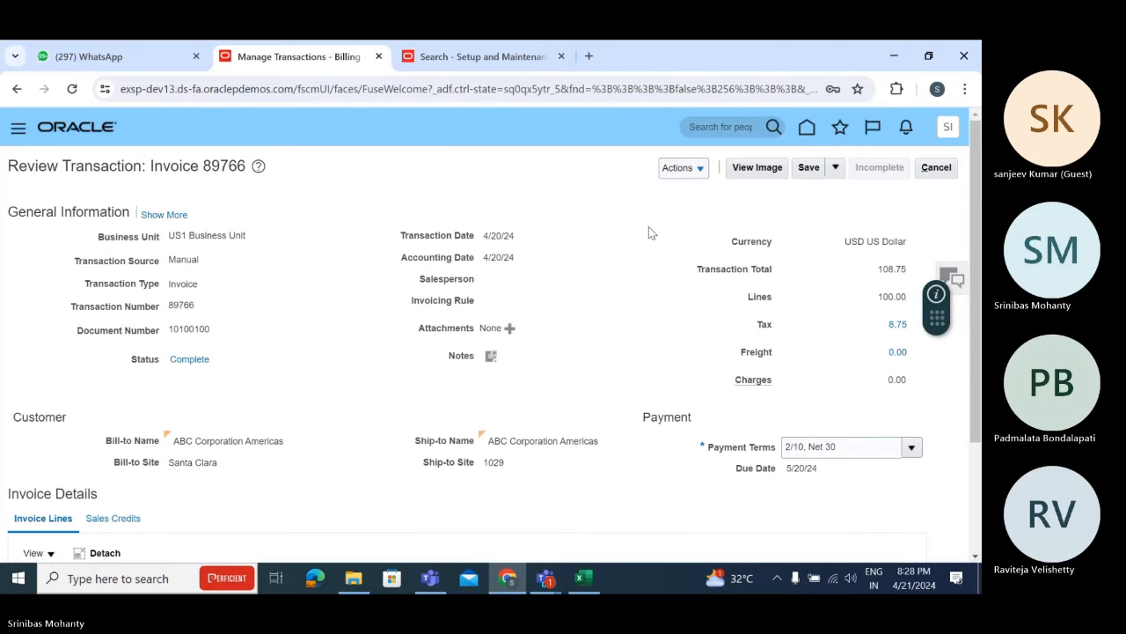
View the invoice's accounting and examine the Receivable and Revenue lines in the US Primary Ledger.
left_click(699, 168)
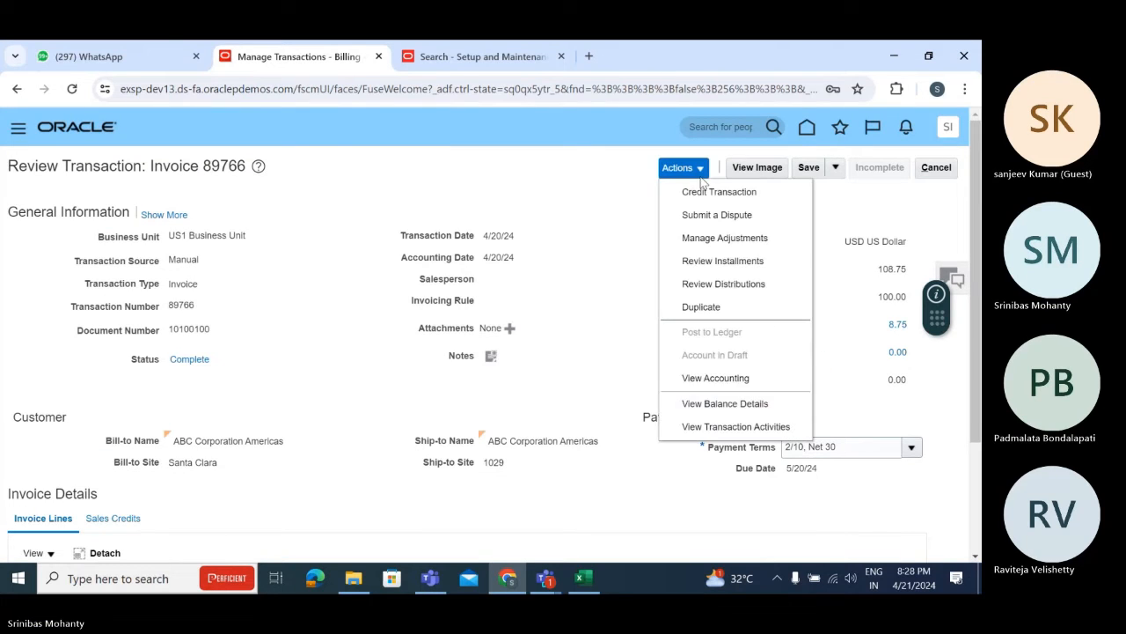
left_click(727, 383)
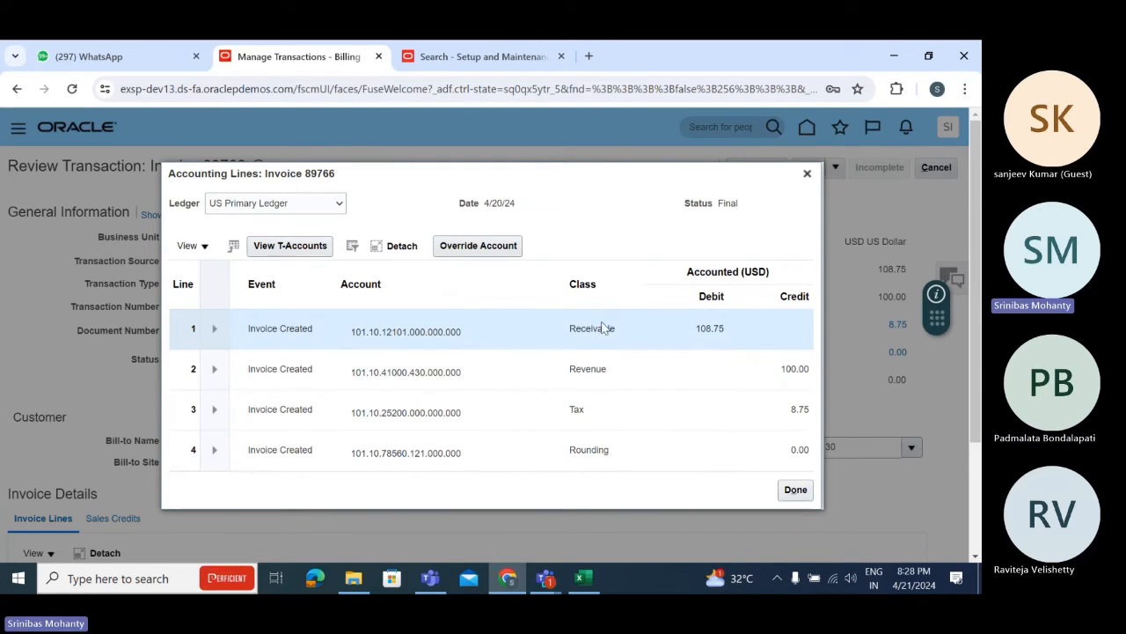
left_click_drag(571, 325, 634, 337)
left_click(586, 370)
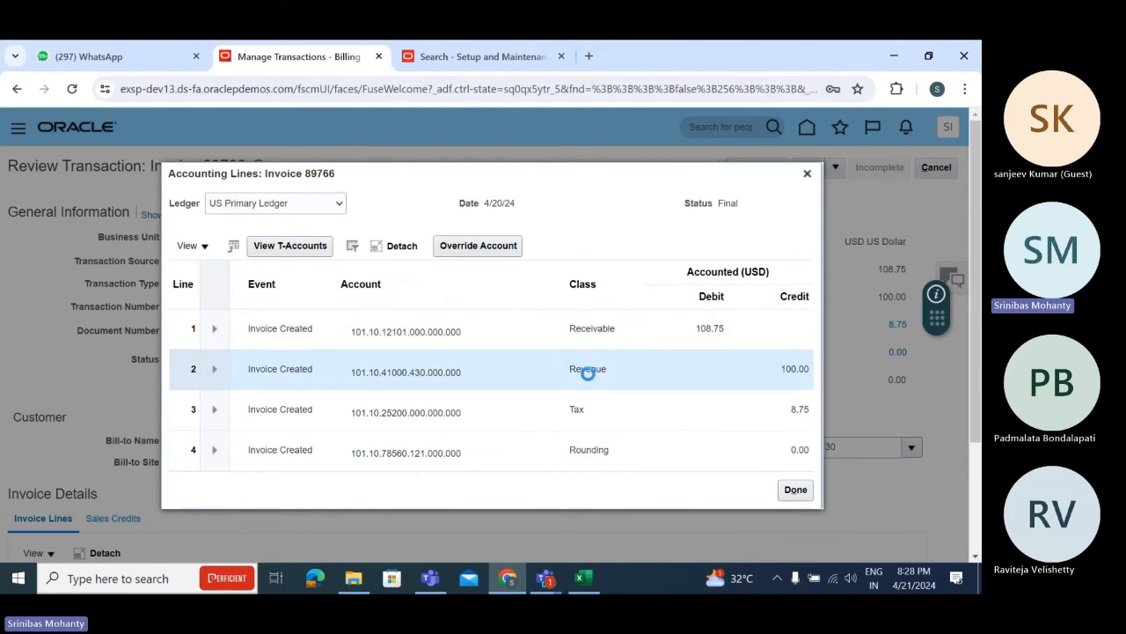
left_click(807, 174)
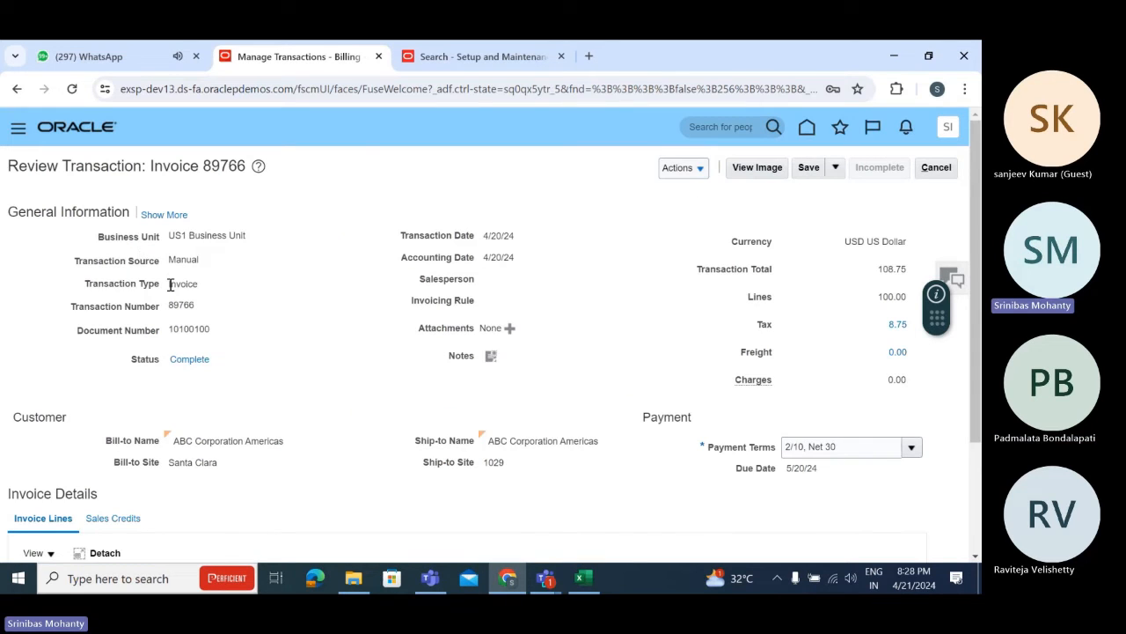
Leave the invoice review without saving changes and return to the Manage Transactions list.
left_click_drag(170, 283, 200, 287)
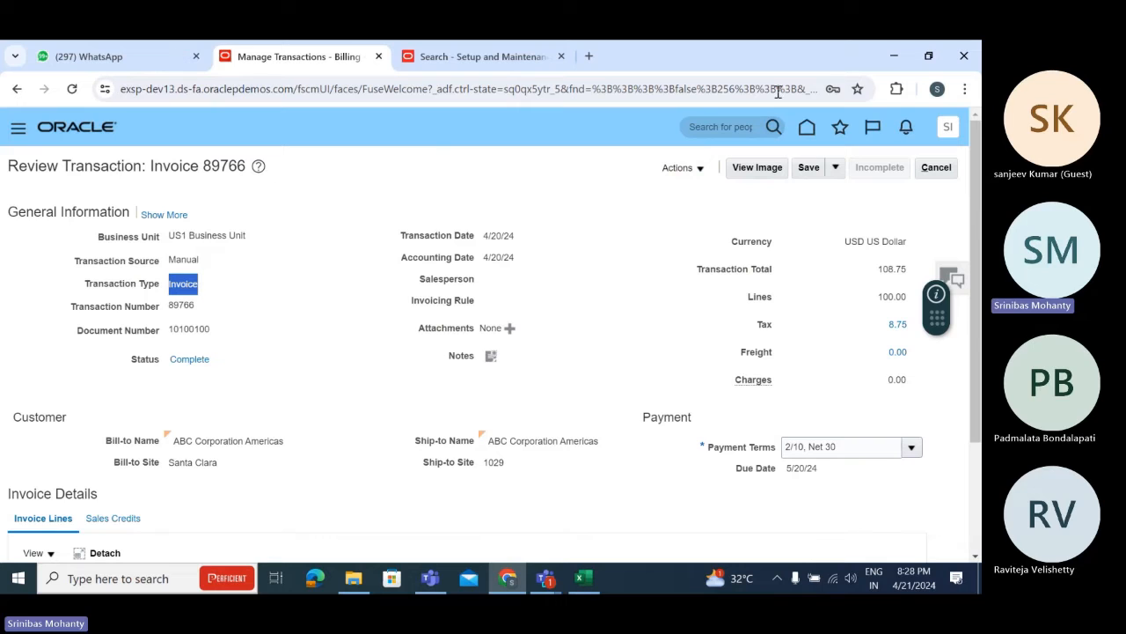
left_click(946, 171)
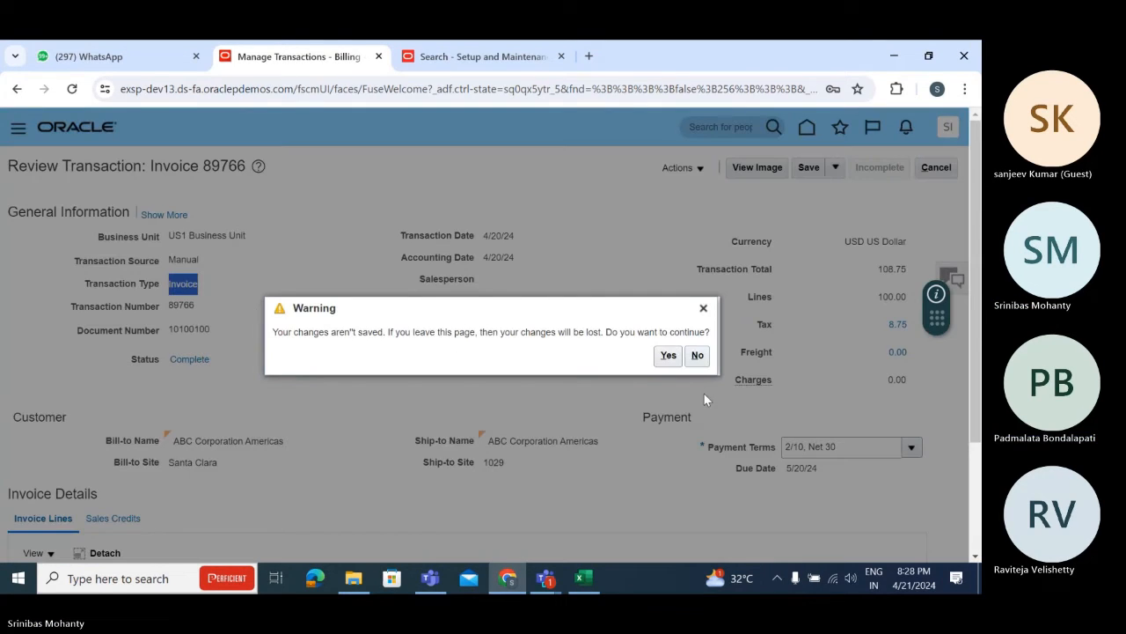
left_click(668, 356)
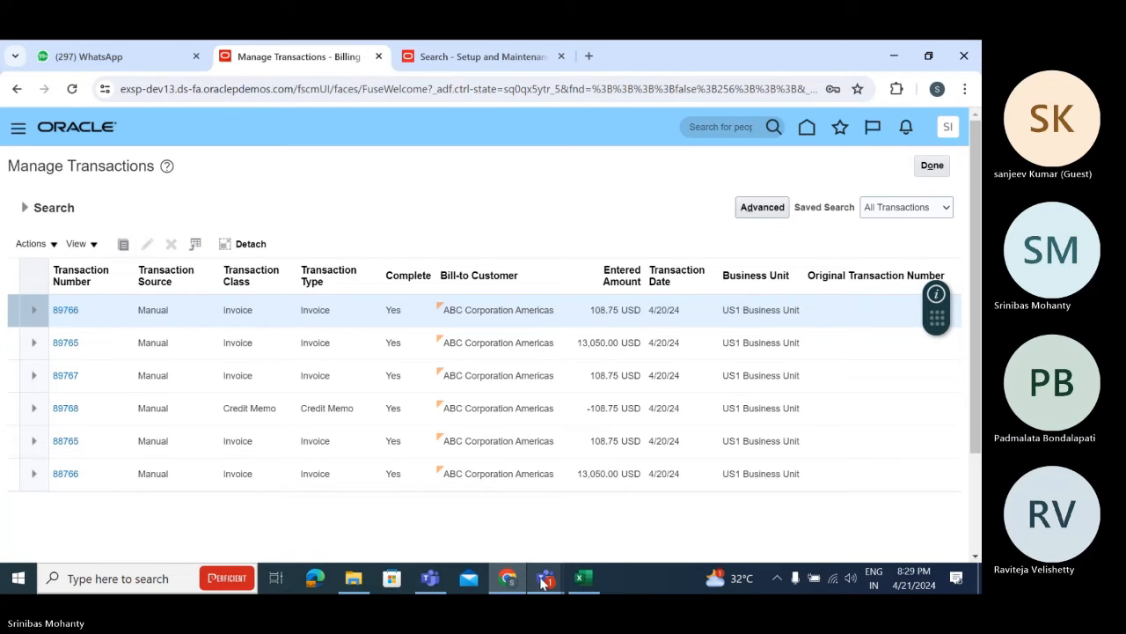
Admit the participant waiting in the lobby of the Teams meeting and return to the Manage Transactions page.
mouse_move(543, 581)
left_click(540, 506)
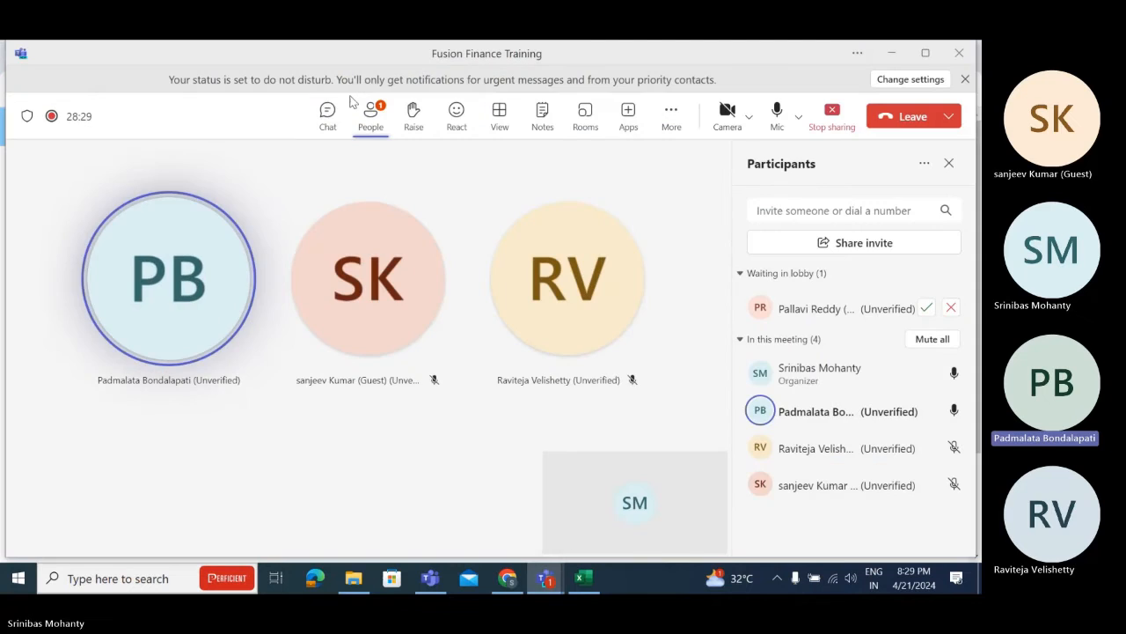
left_click(927, 307)
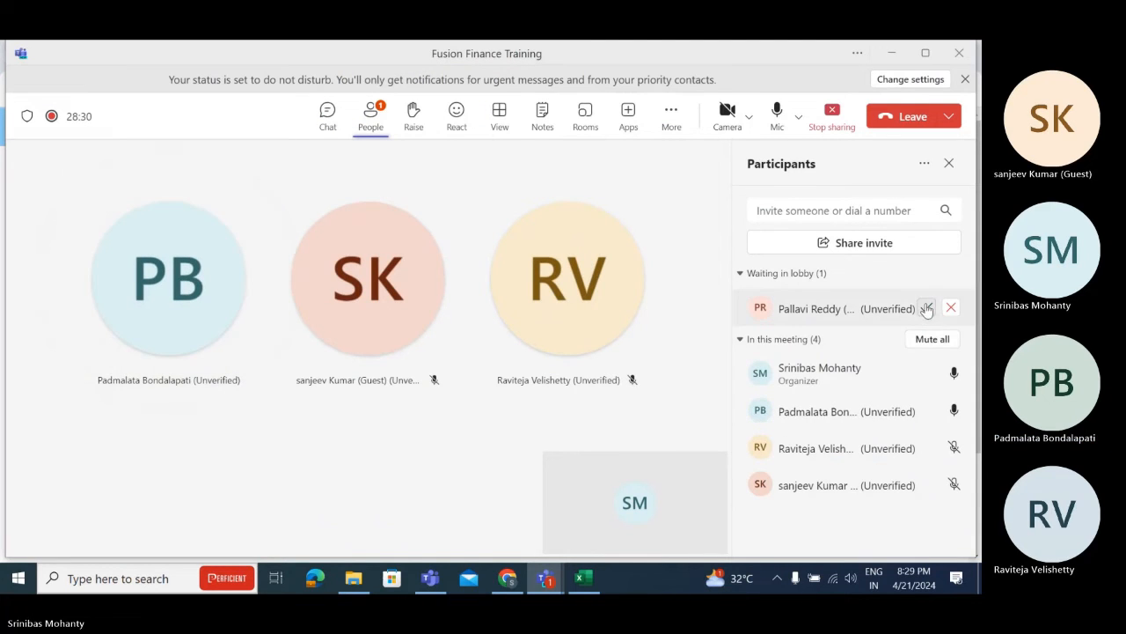
left_click(894, 52)
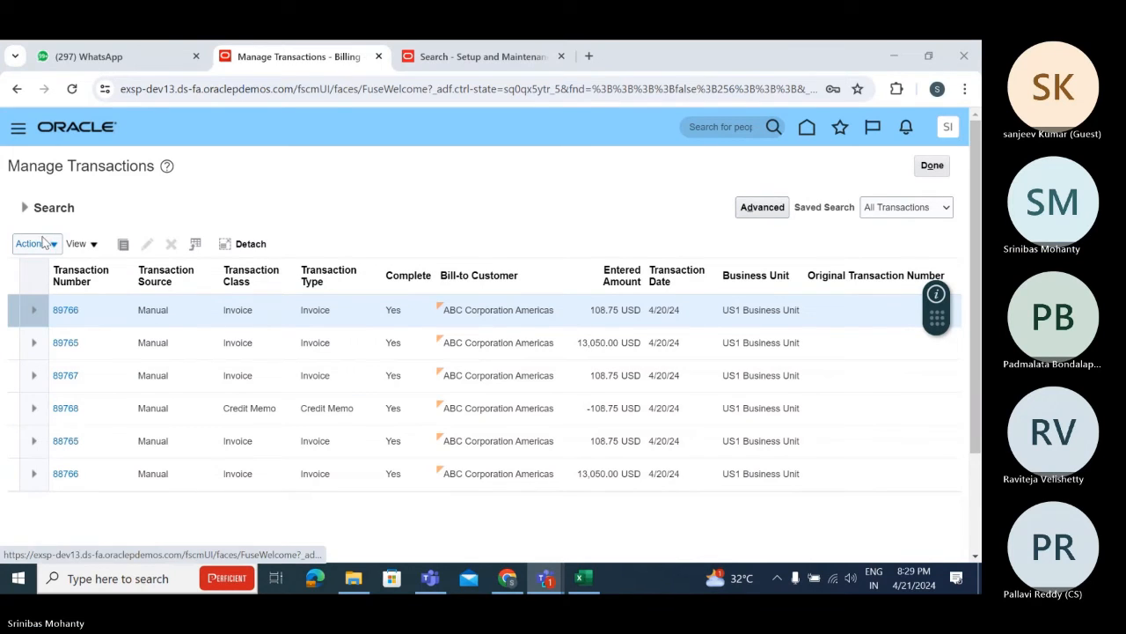
Leave the transaction list and start a new invoice transaction for the US1 Business Unit.
left_click(935, 166)
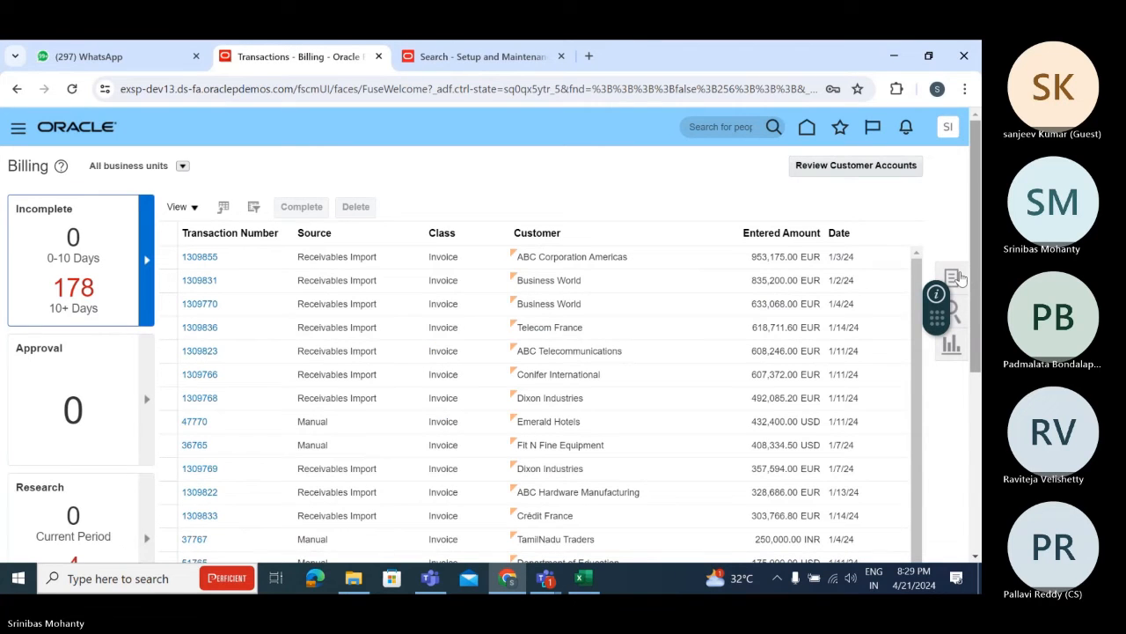
left_click(955, 278)
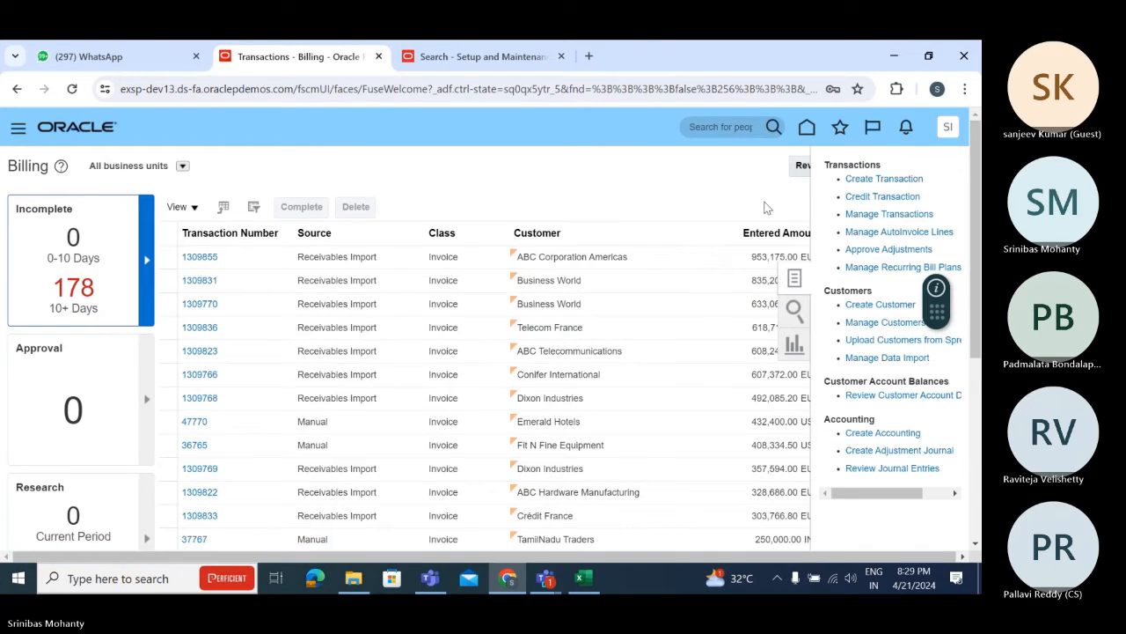
left_click(884, 180)
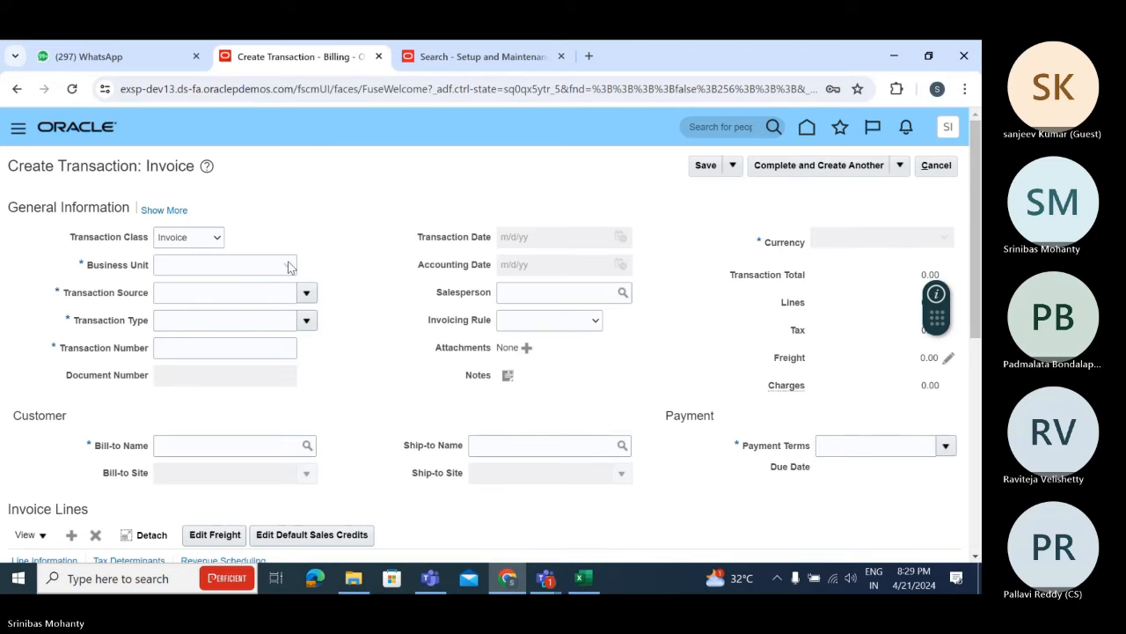
left_click(287, 264)
scroll(309, 321, "down", 5)
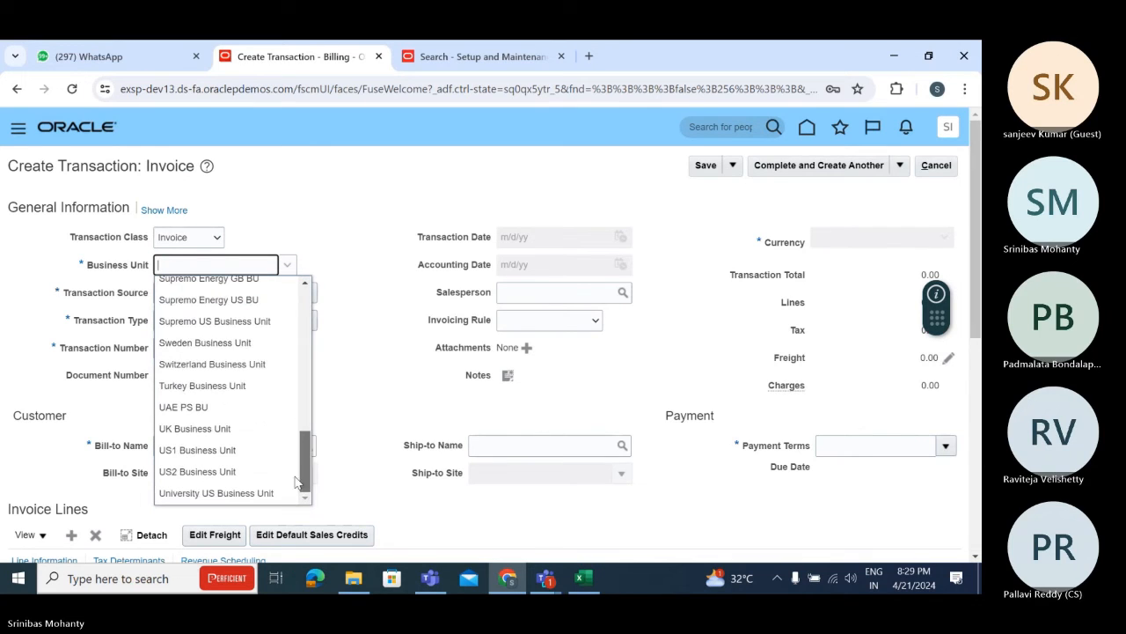
left_click(198, 451)
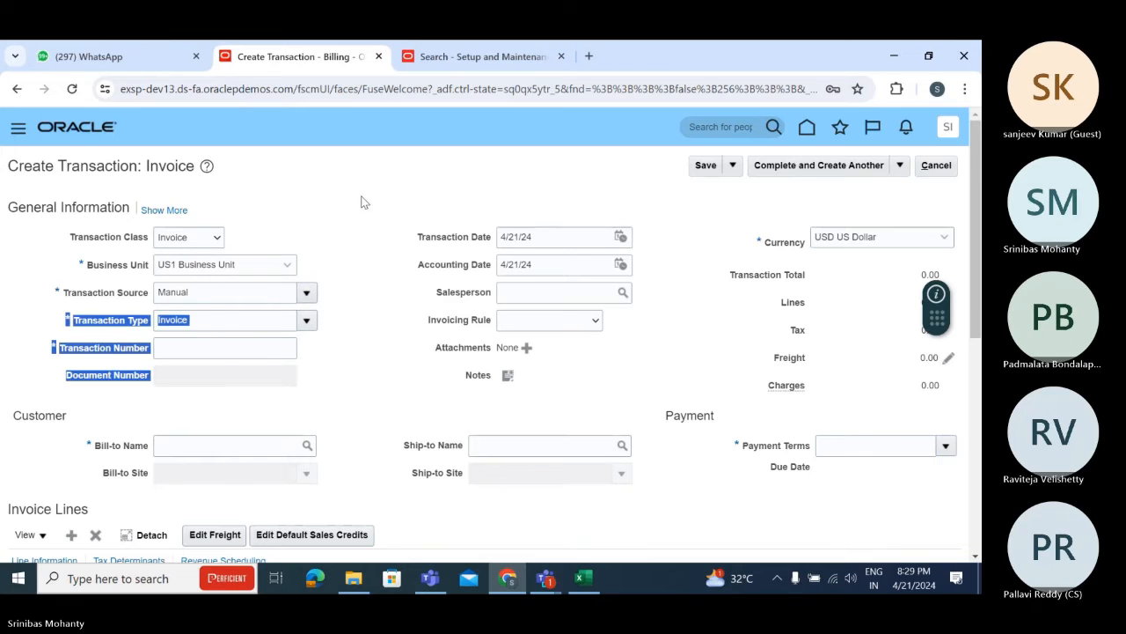
left_click(196, 351)
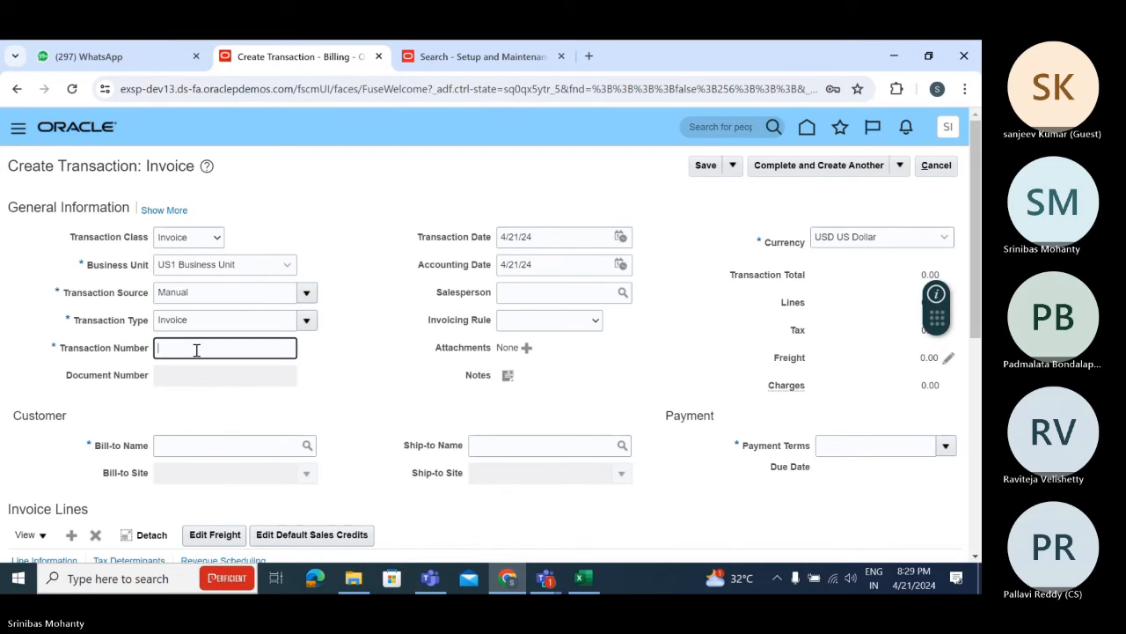
left_click(621, 239)
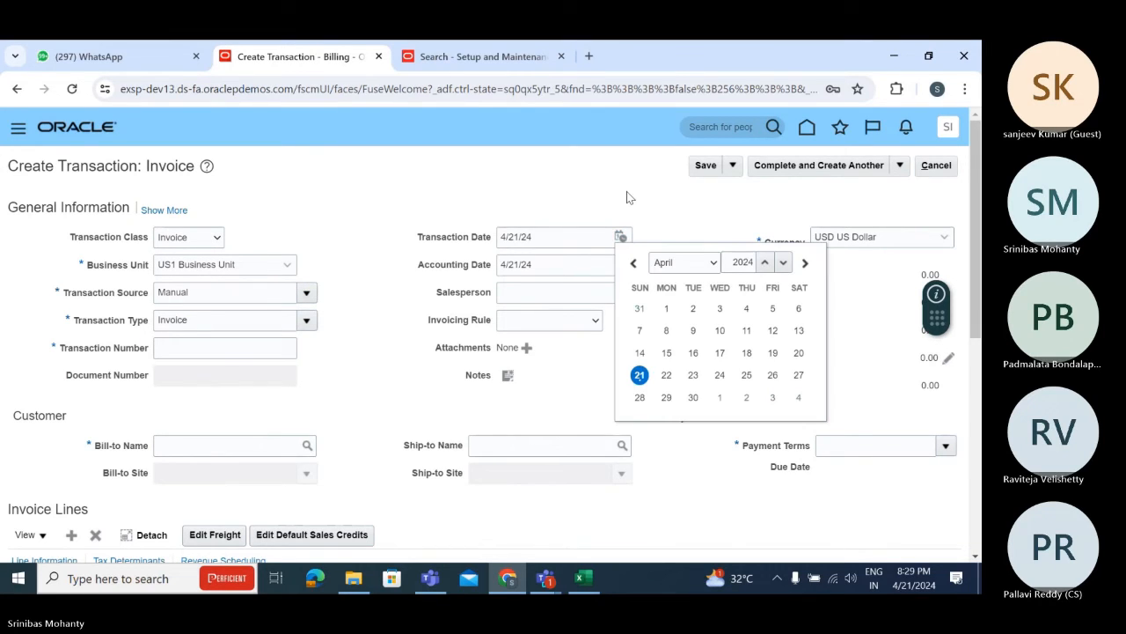
left_click(627, 198)
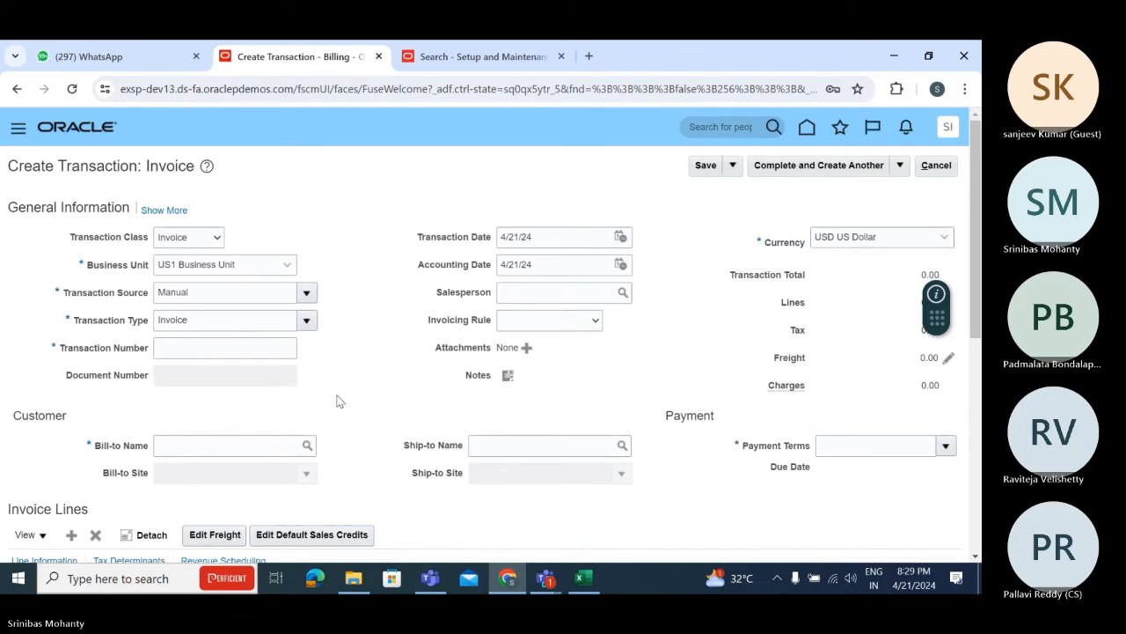
double_click(216, 326)
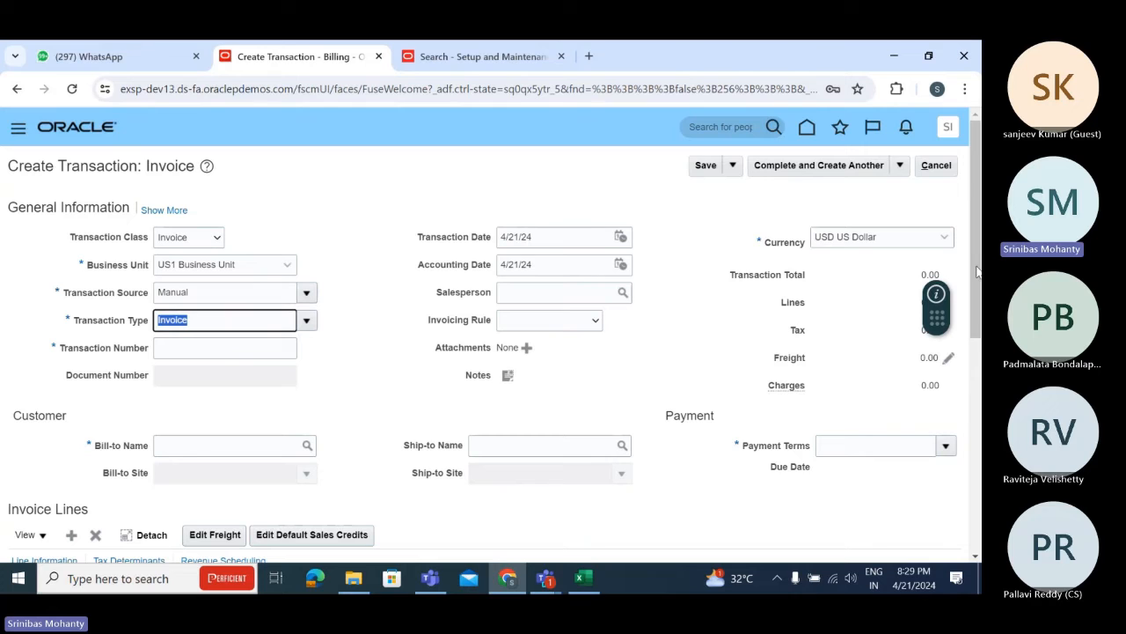
Search the bill-to customers for "abc" and select ABC Corporation Americas as the invoice's bill-to name.
scroll(575, 365, "down", 3)
left_click(208, 215)
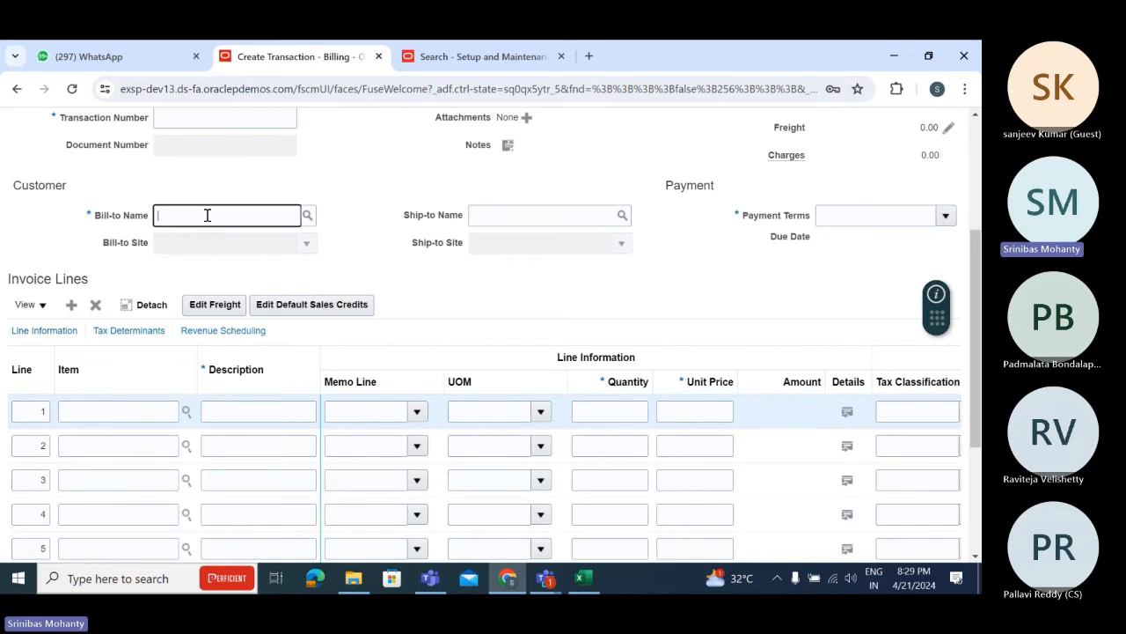
type("abc")
left_click(296, 254)
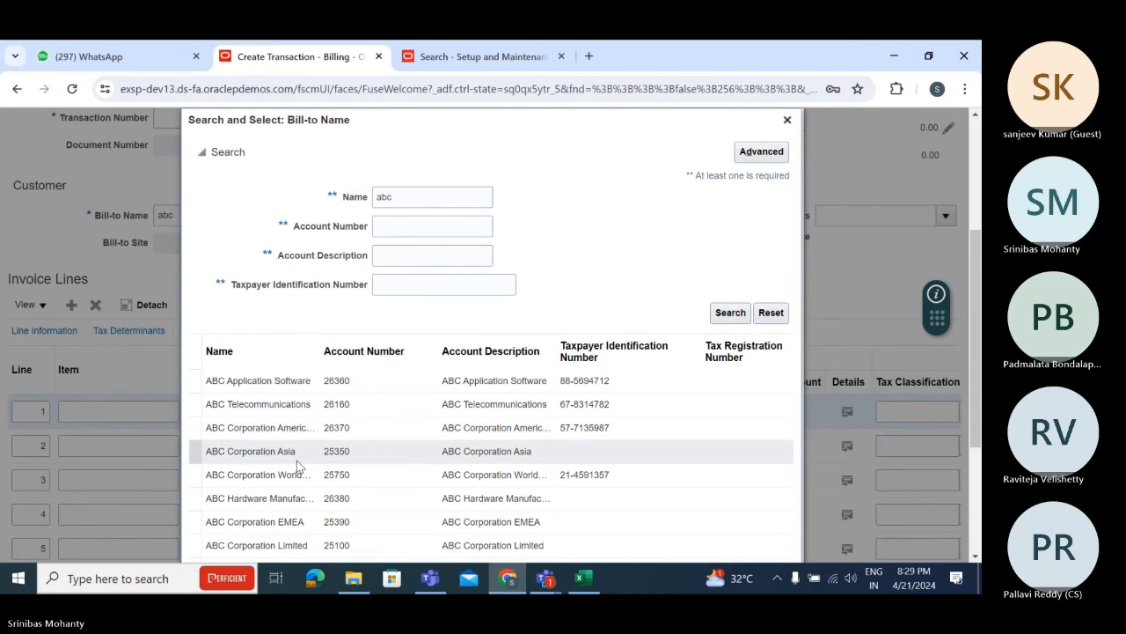
left_click(296, 430)
scroll(297, 431, "down", 3)
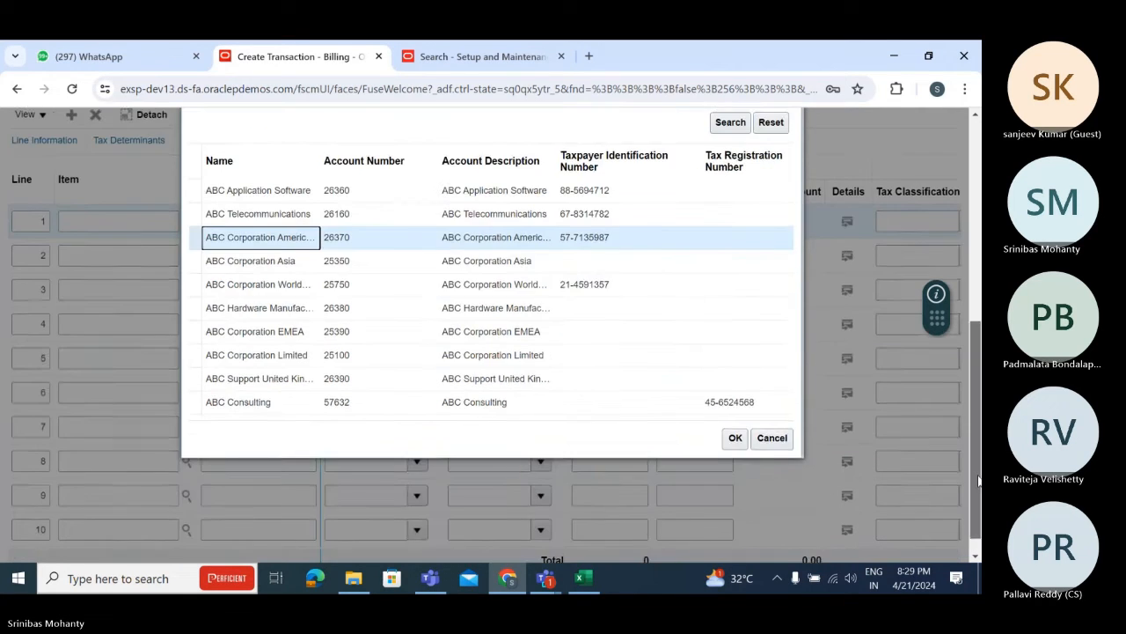
left_click(739, 438)
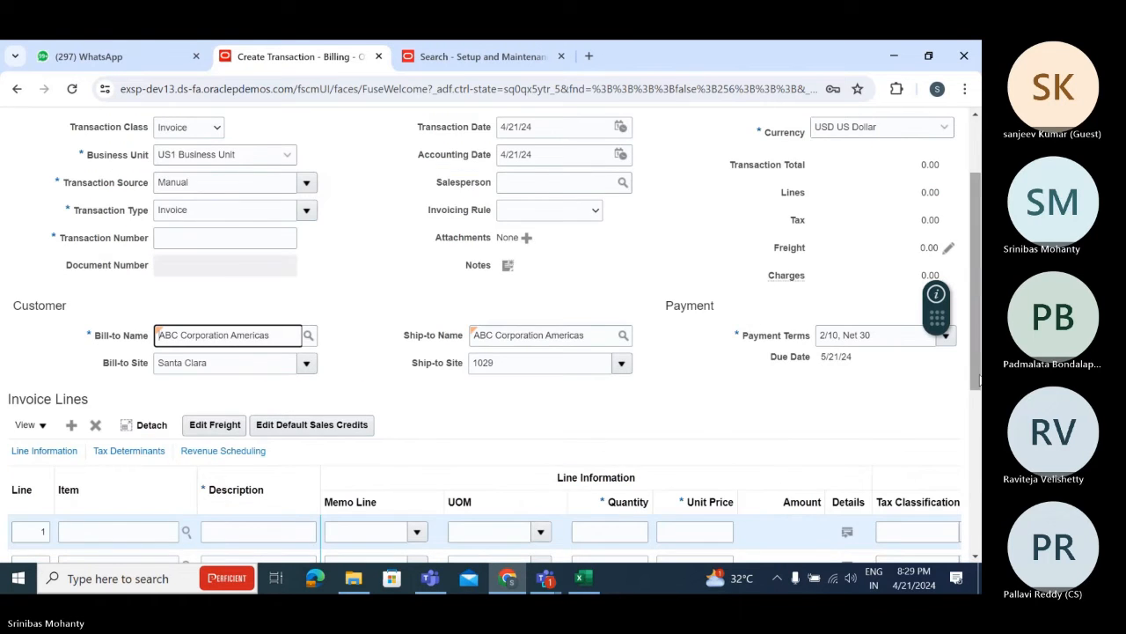
Set the invoice's payment terms to Immediate.
left_click_drag(978, 377, 979, 465)
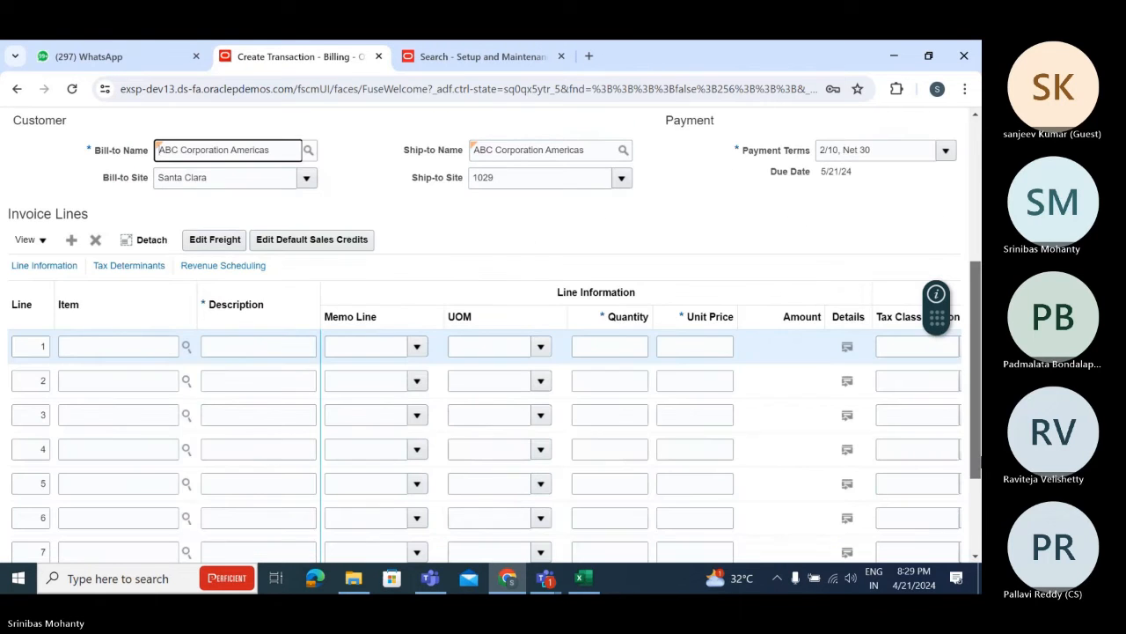
scroll(978, 464, "up", 1)
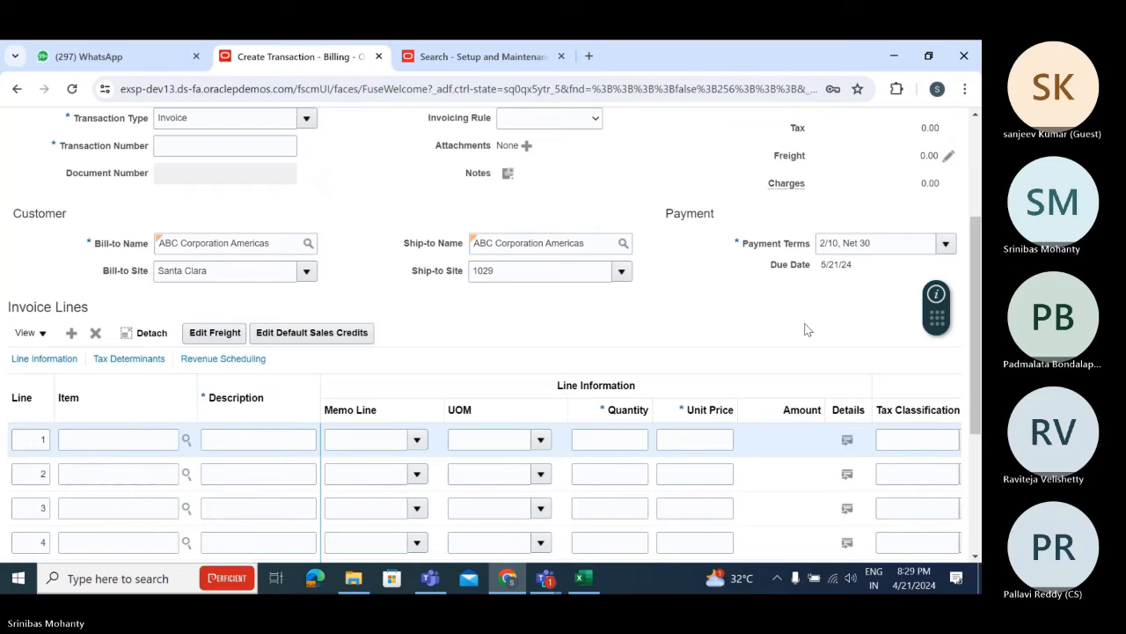
left_click(946, 246)
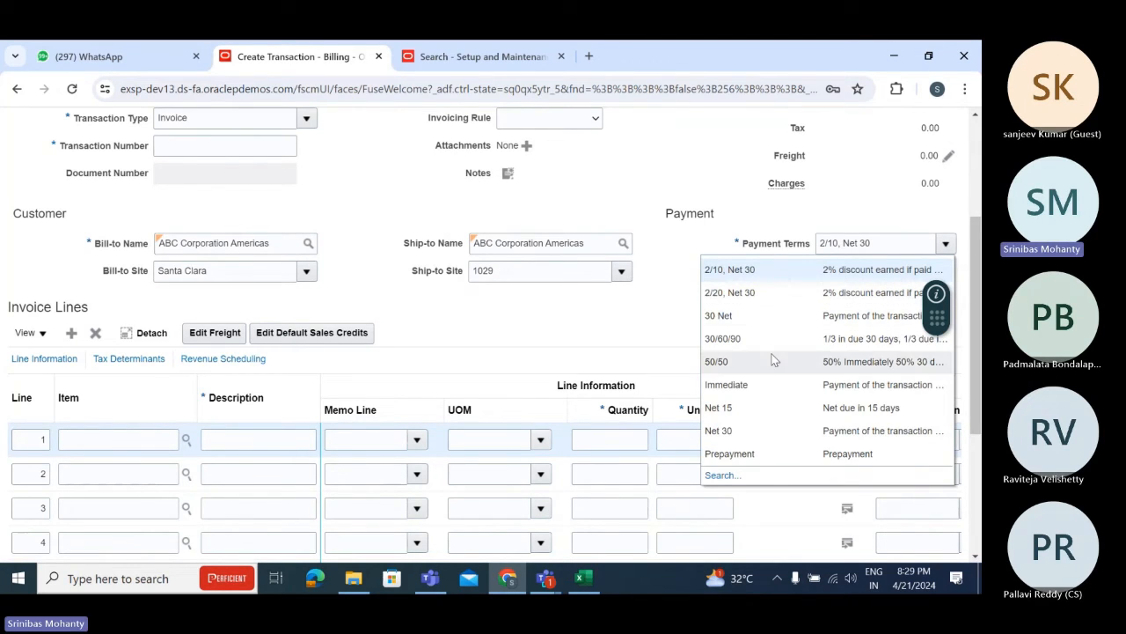
left_click(740, 384)
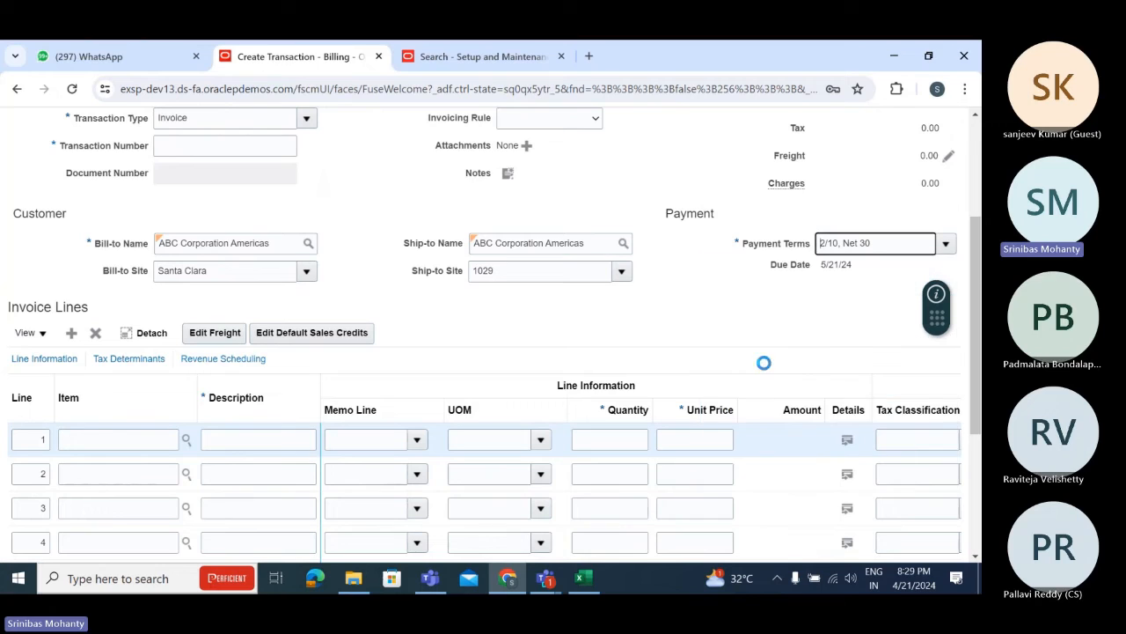
left_click(826, 338)
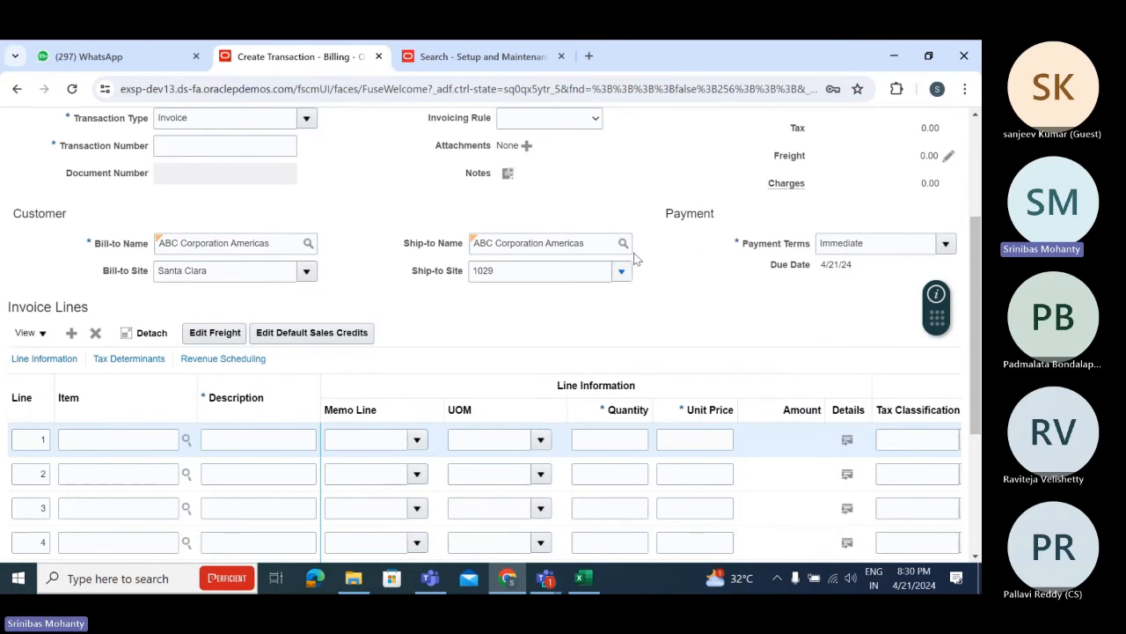
double_click(869, 243)
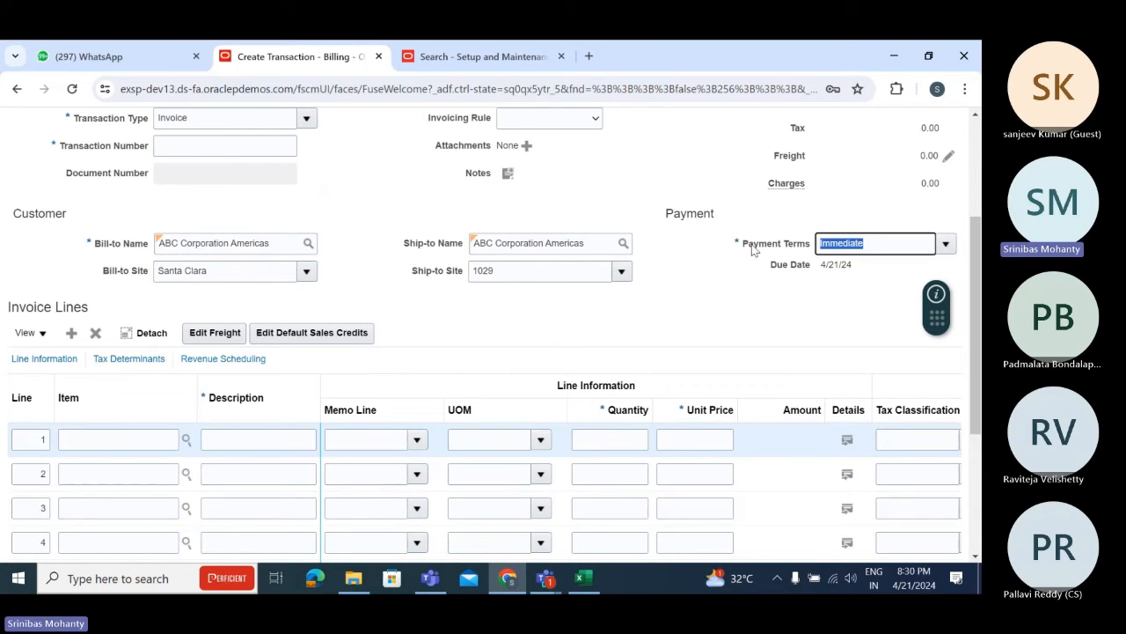
left_click(748, 313)
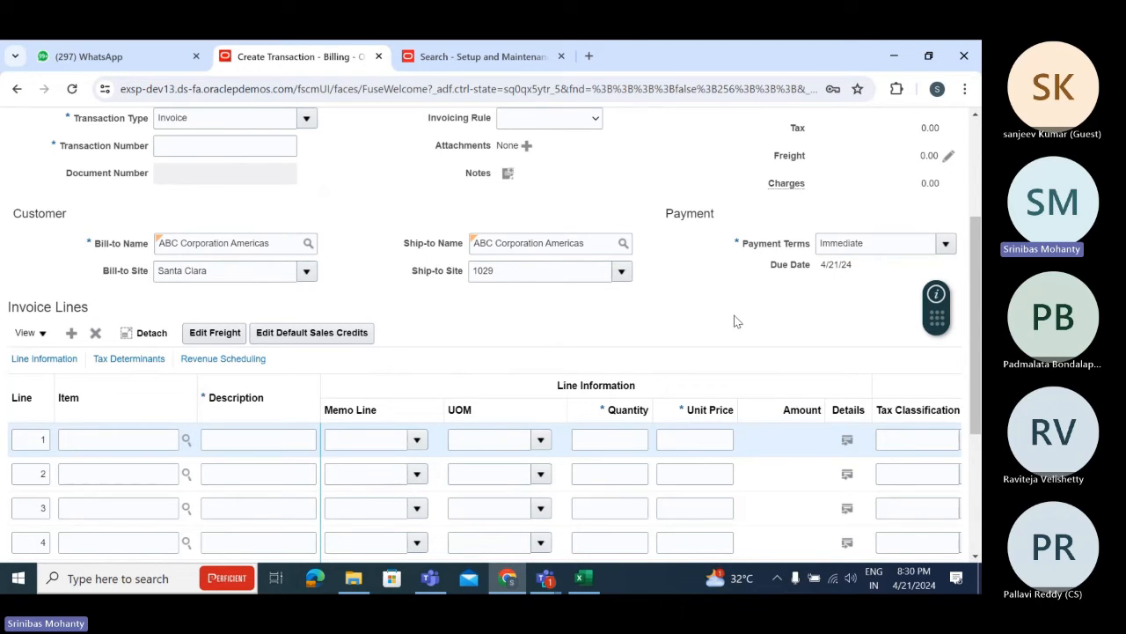
Fill in invoice line 1 with description "test", quantity 1 and unit price 100.
scroll(699, 297, "down", 2)
scroll(699, 297, "up", 2)
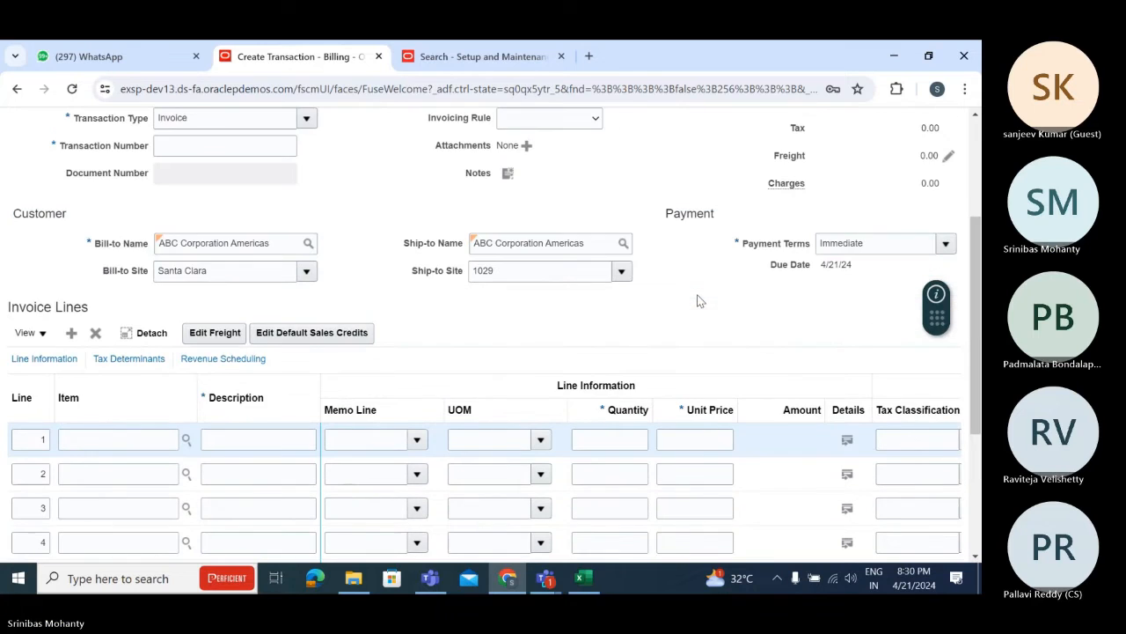
left_click(246, 440)
key("Tab")
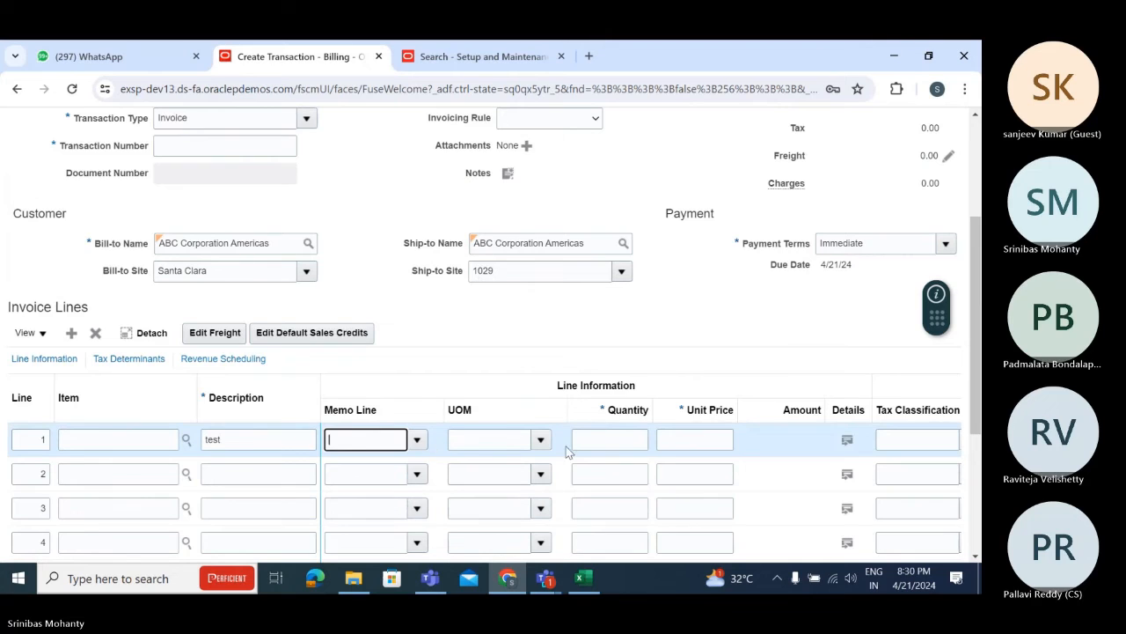
left_click(601, 440)
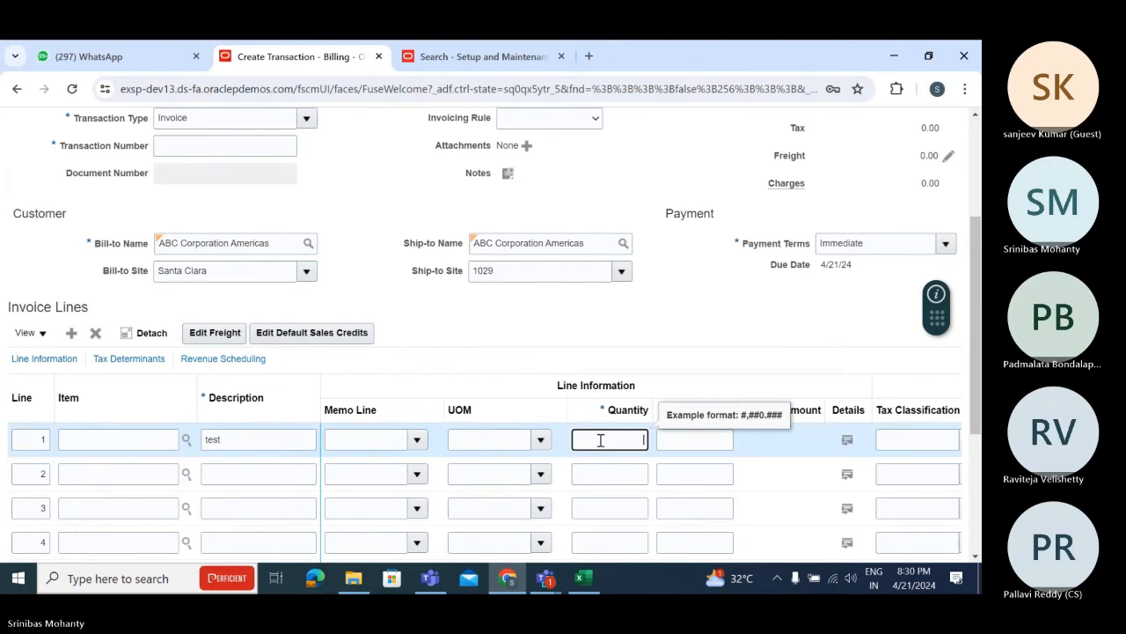
type("1")
key("Tab")
type("1")
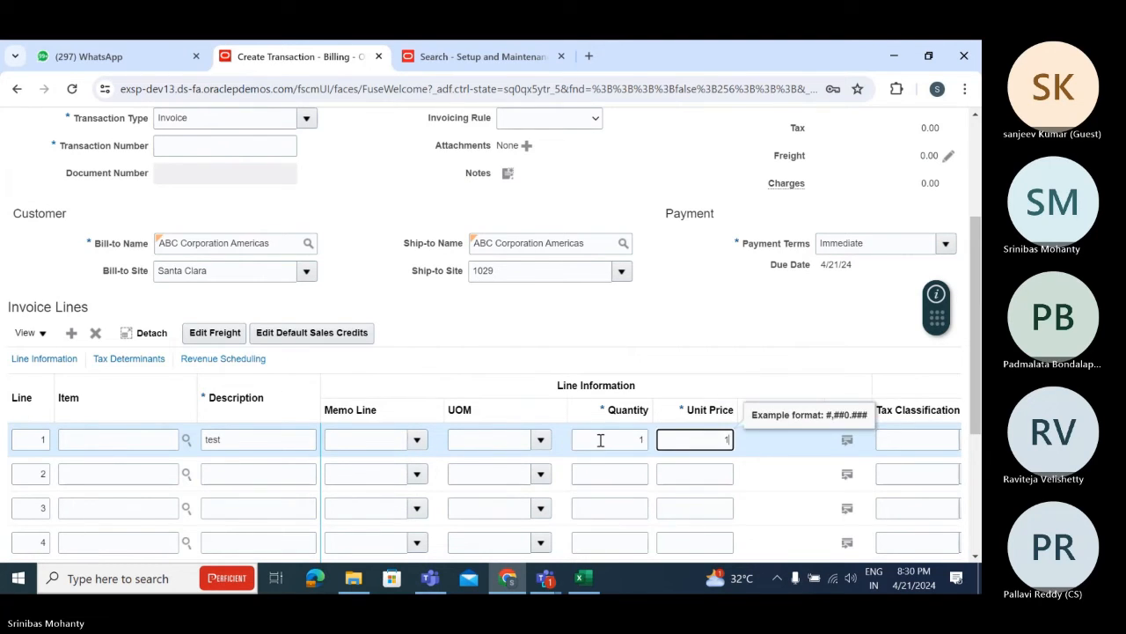
left_click(783, 289)
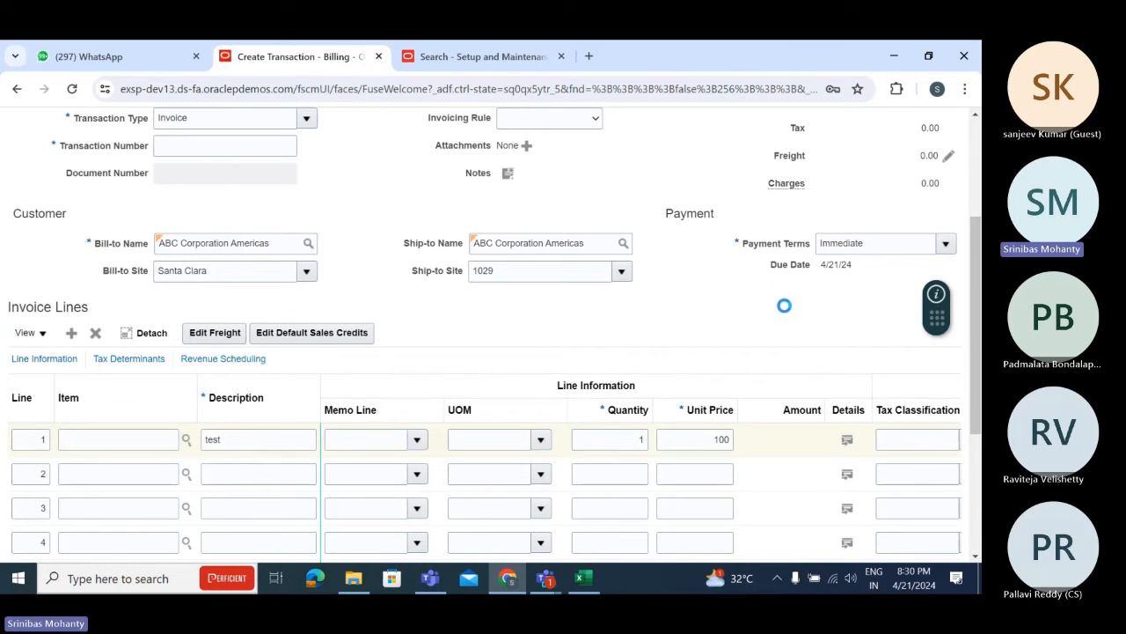
Save the invoice and complete it with the Complete and Review option.
scroll(816, 324, "up", 3)
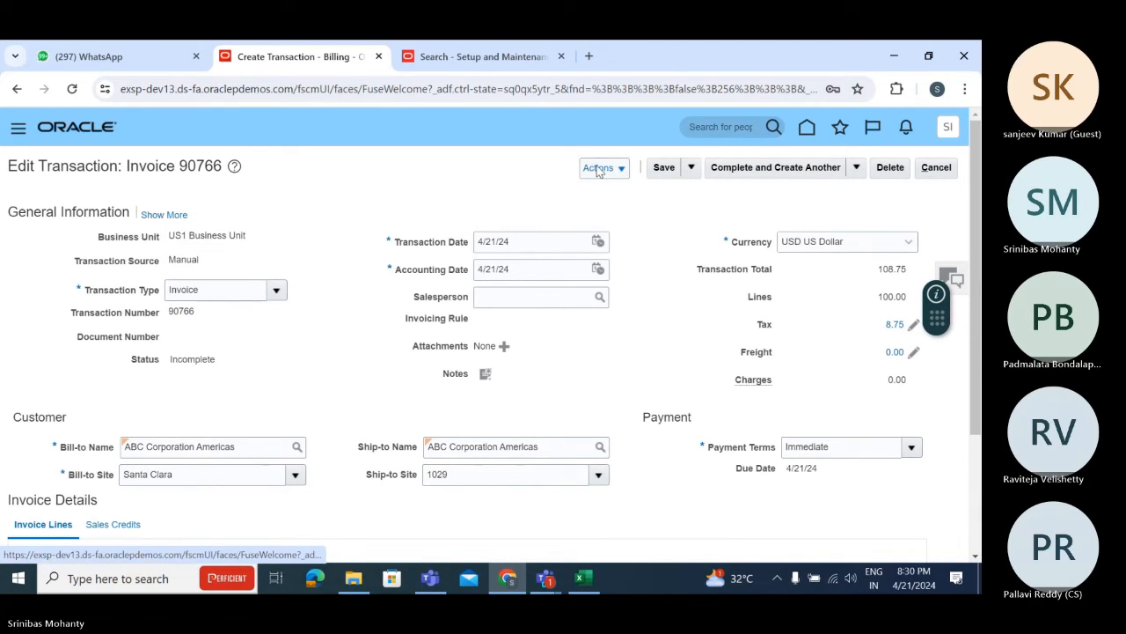
left_click(857, 167)
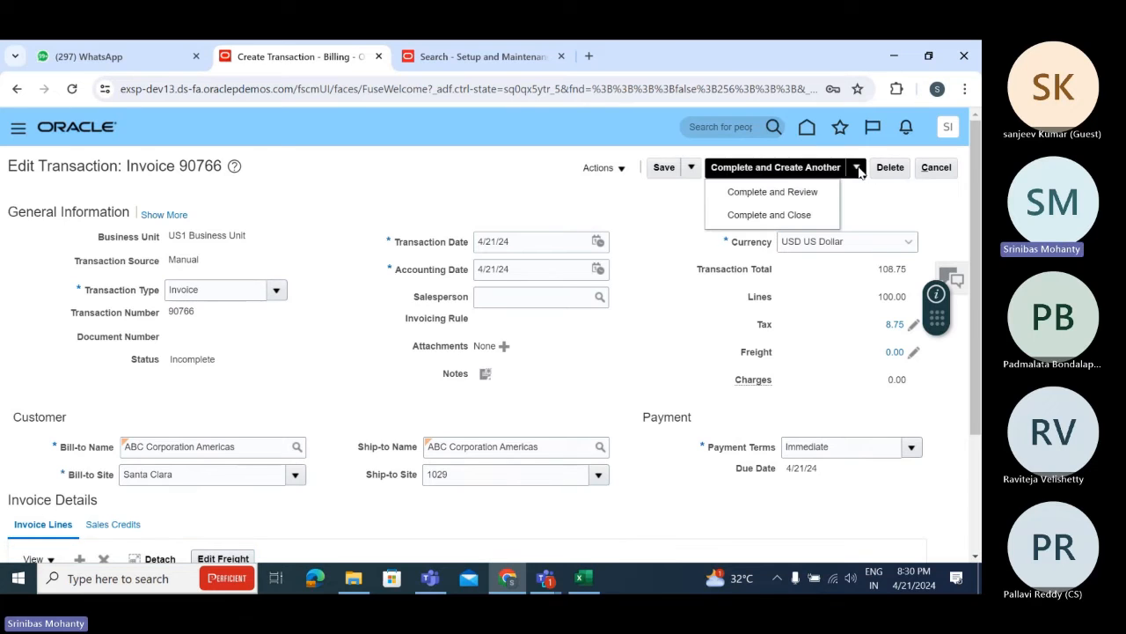
left_click(826, 192)
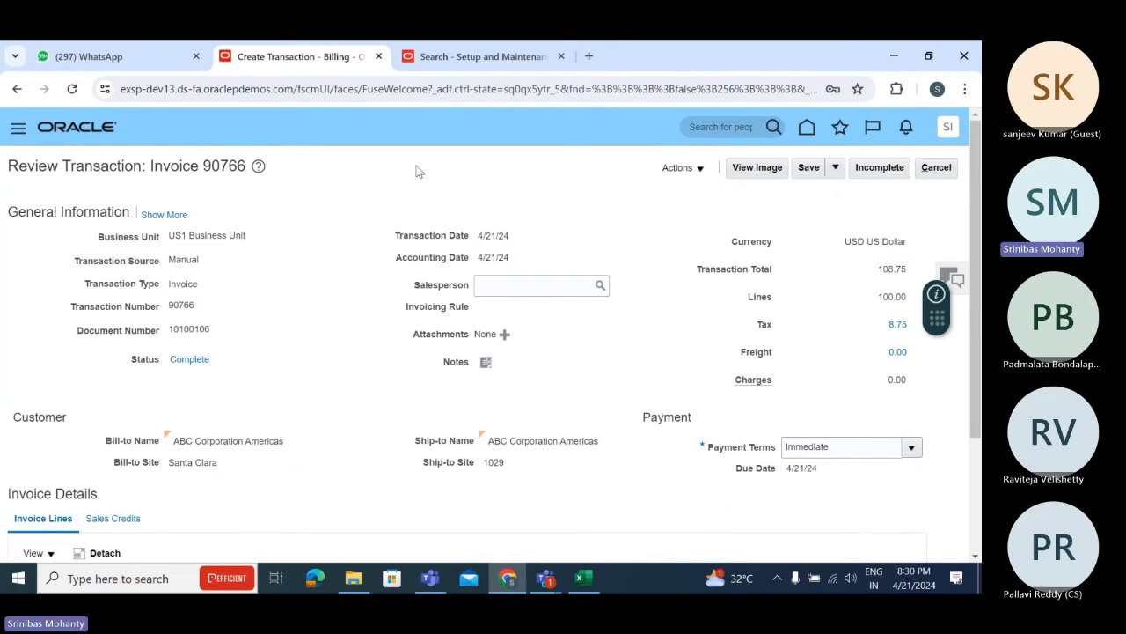
Open the completed invoice's distributions and examine the account class of the invoice line's Unearned Revenue entry.
left_click(699, 170)
left_click(711, 284)
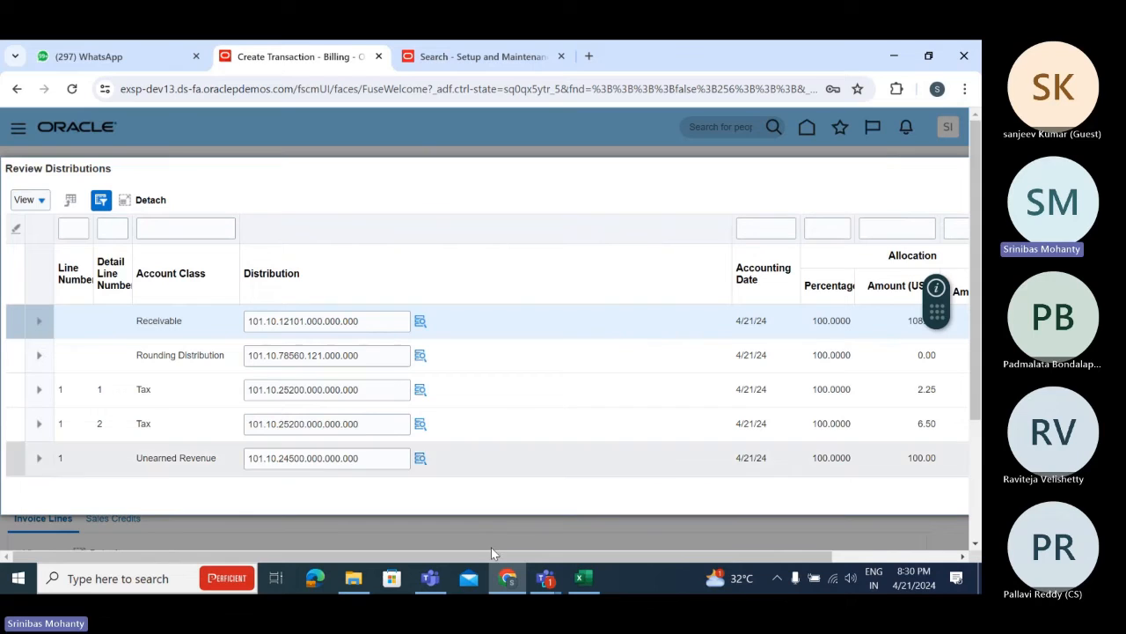
left_click(139, 460)
left_click_drag(138, 460, 212, 470)
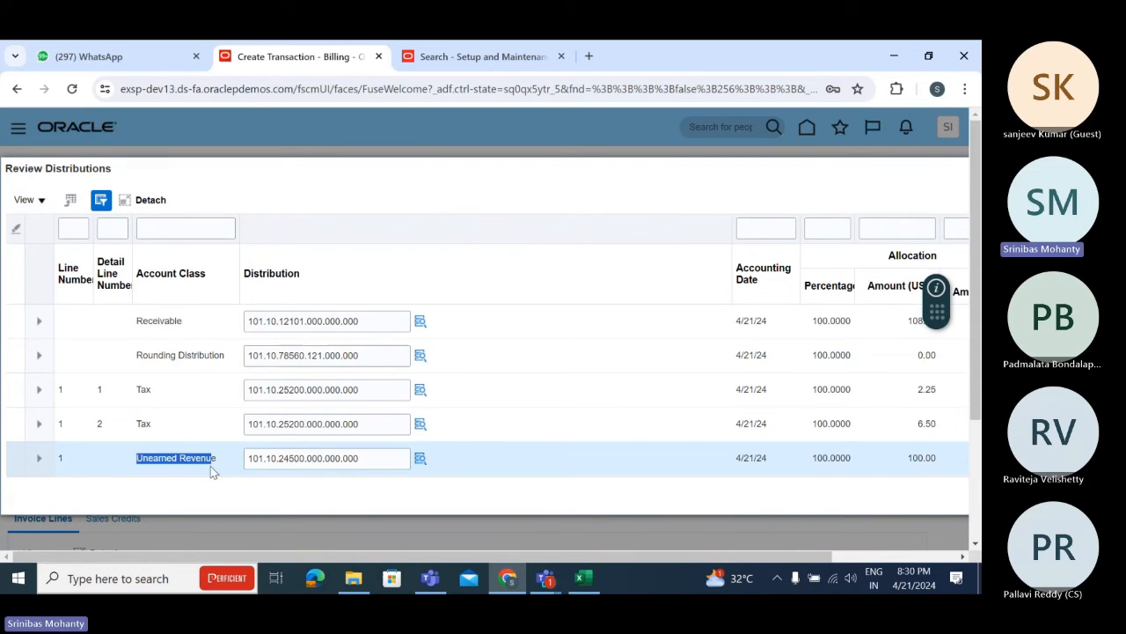
left_click(166, 469)
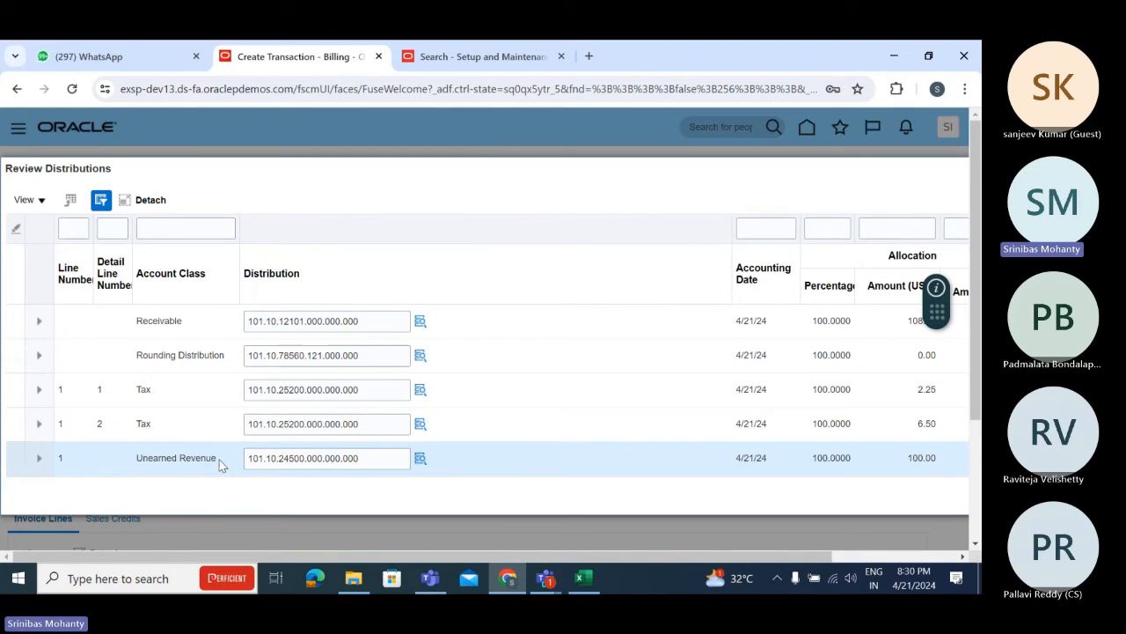
left_click_drag(221, 466, 109, 463)
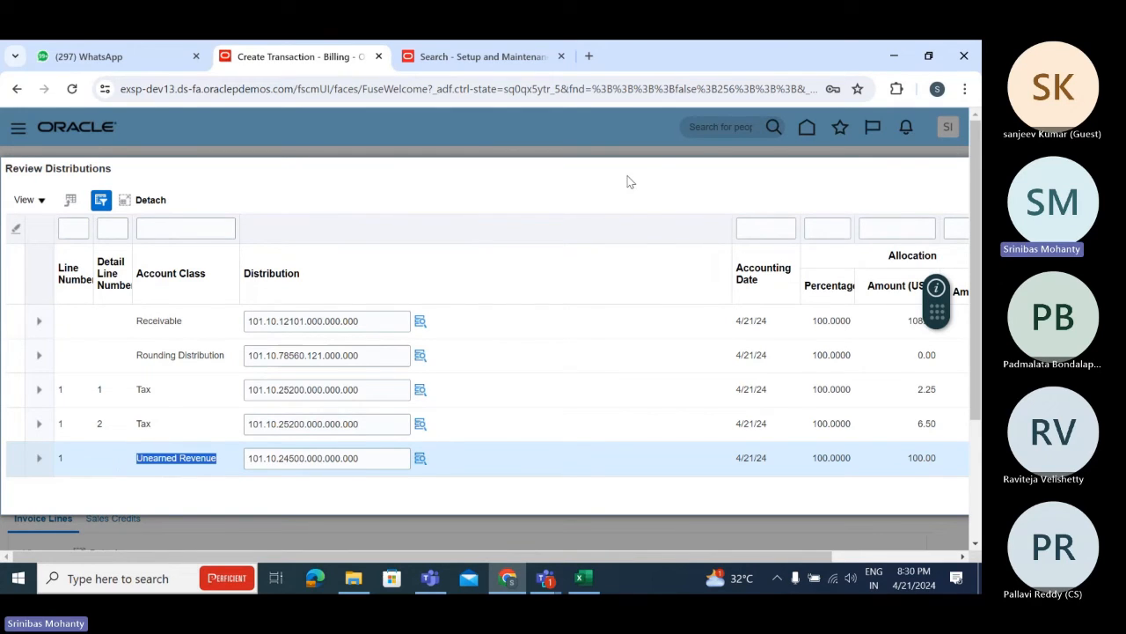
Check the allocation amounts in the invoice's distributions and close the distributions review without saving.
left_click_drag(628, 176, 447, 157)
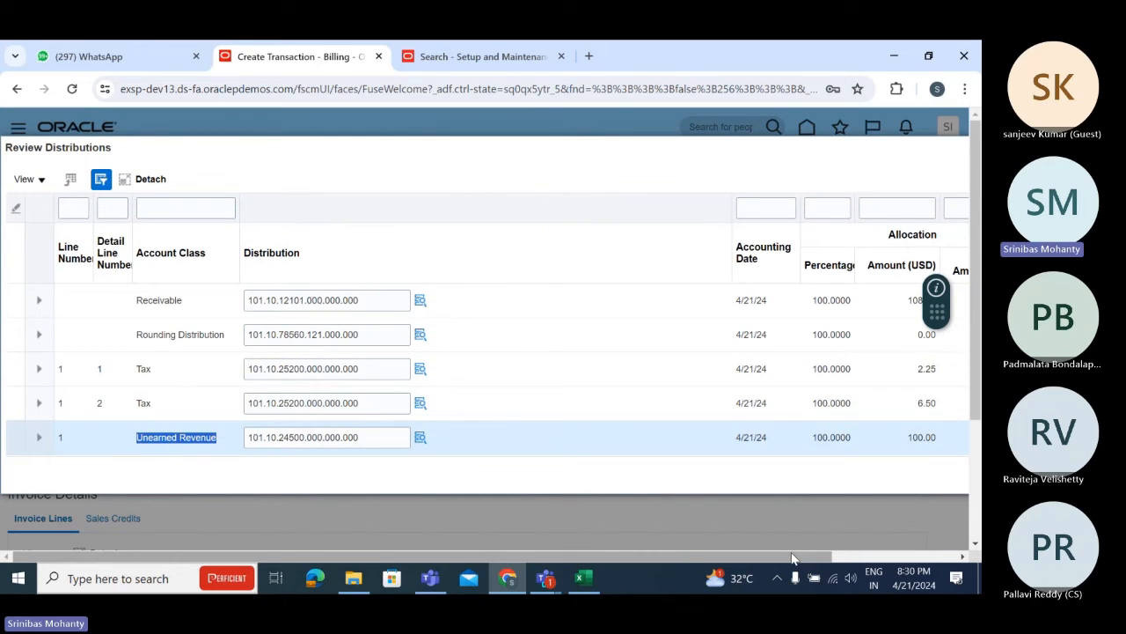
left_click_drag(792, 557, 812, 557)
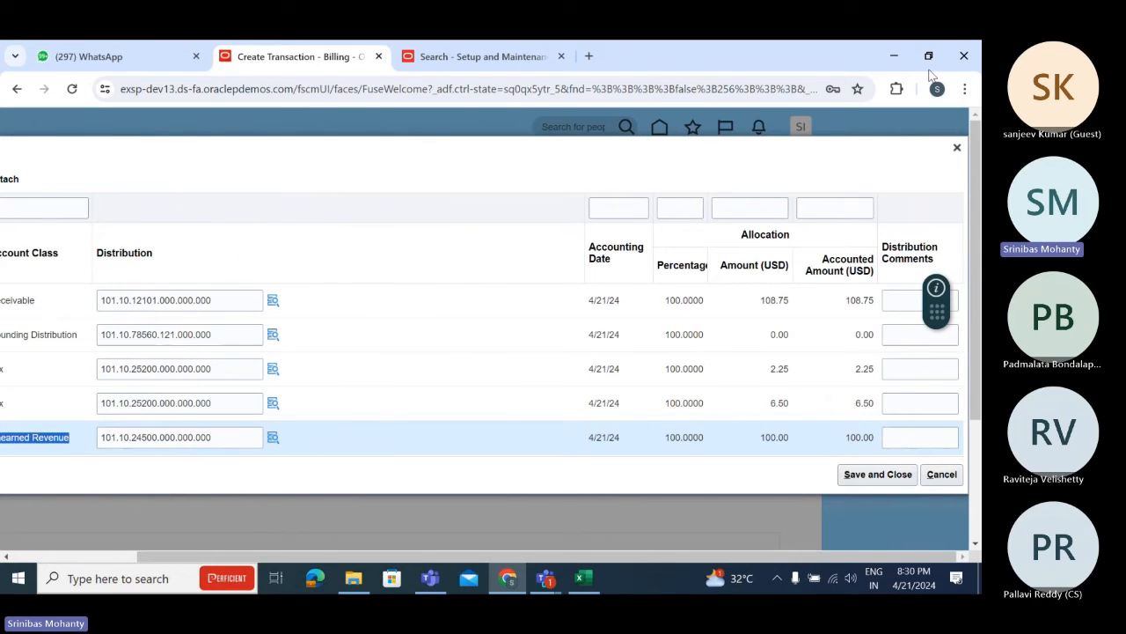
left_click(957, 148)
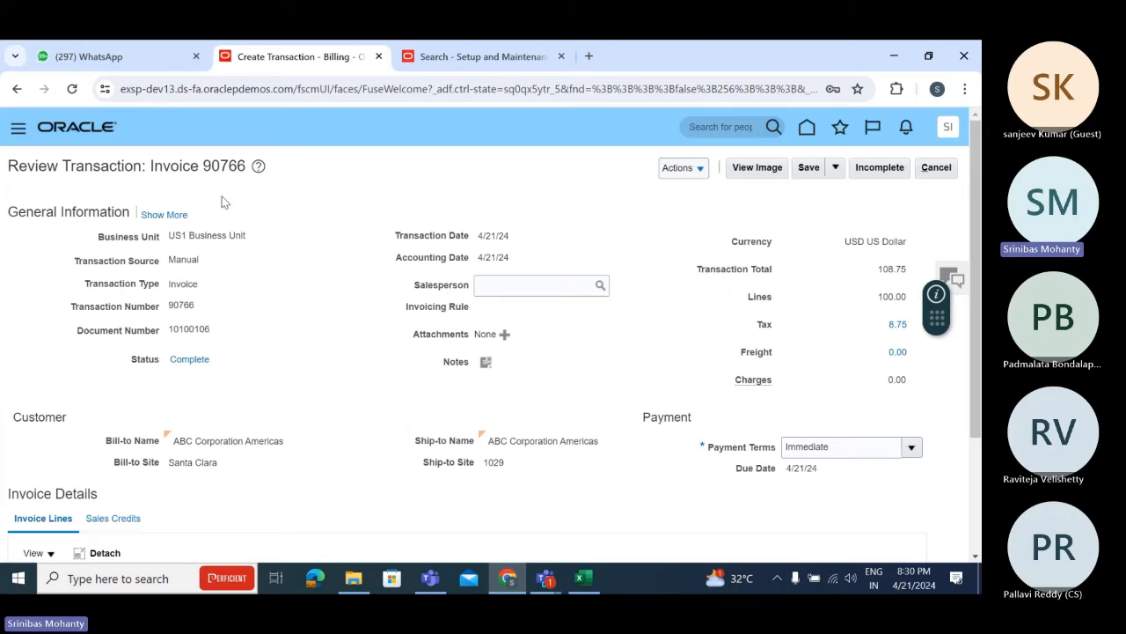
Copy the completed invoice's transaction number into a new Notepad document and return to the invoice in the browser.
left_click_drag(207, 168, 244, 171)
key("ctrl+c")
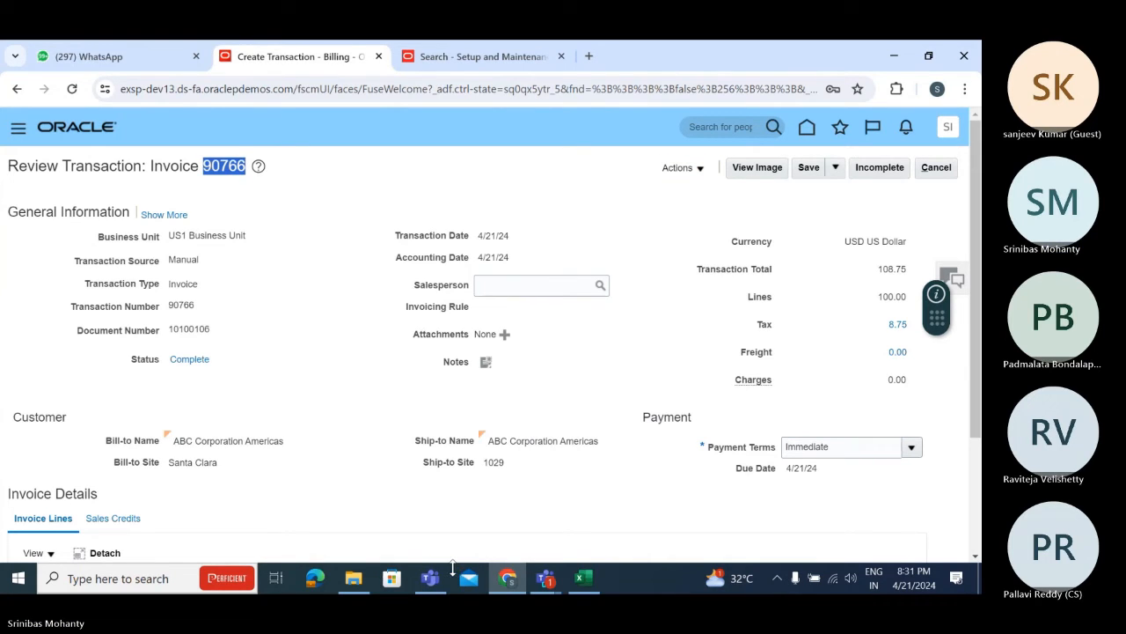
left_click(138, 577)
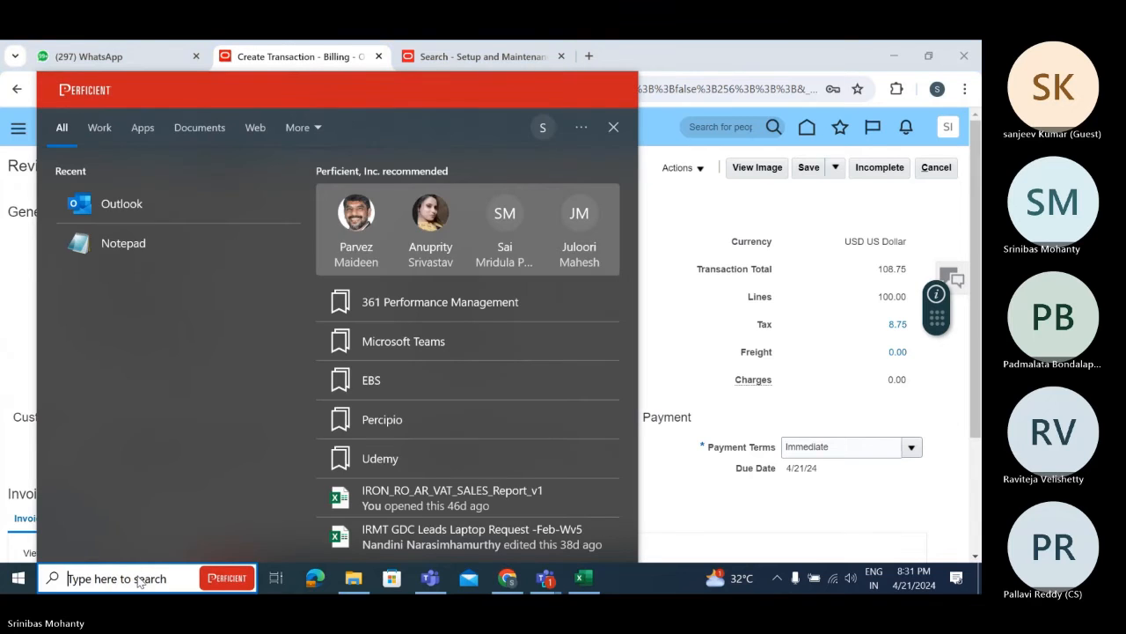
type("no")
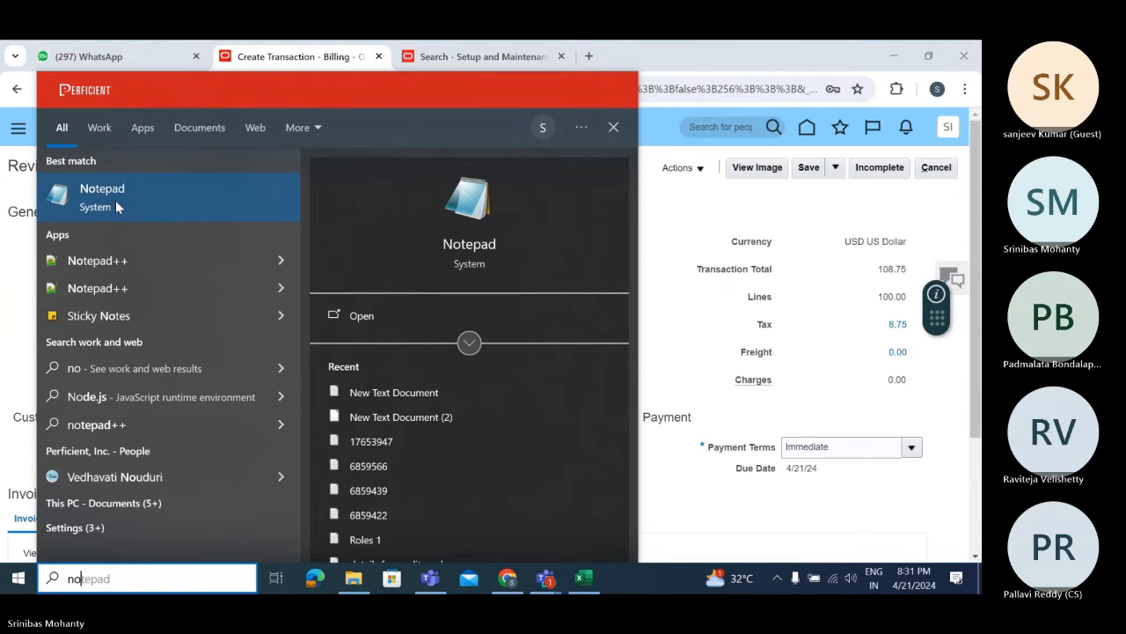
left_click(114, 188)
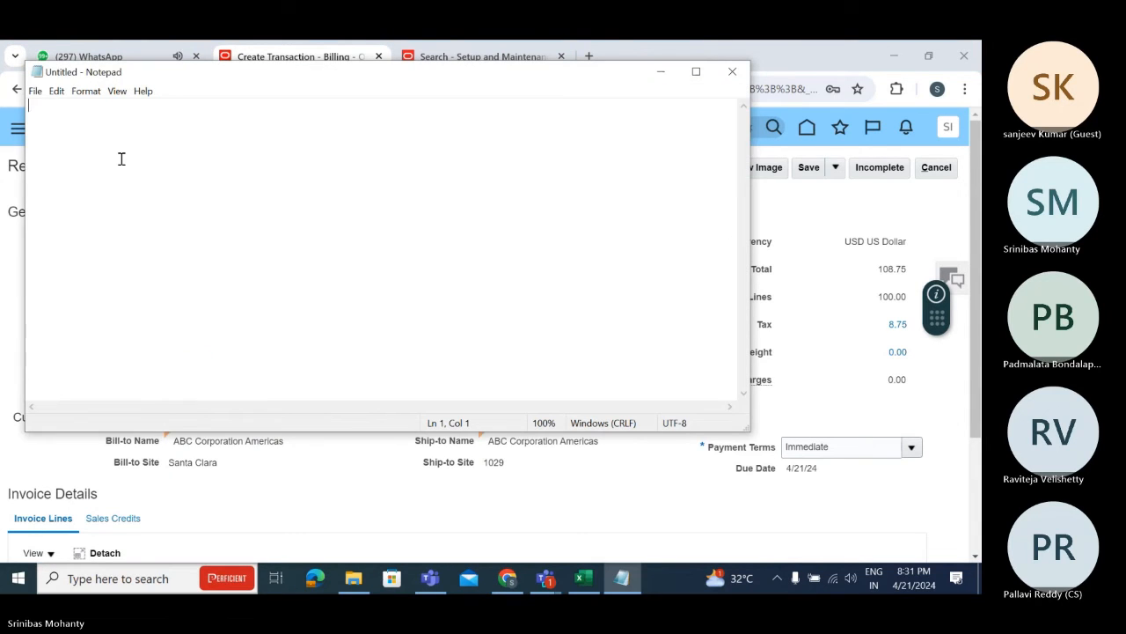
key("ctrl+v")
key("alt+Tab")
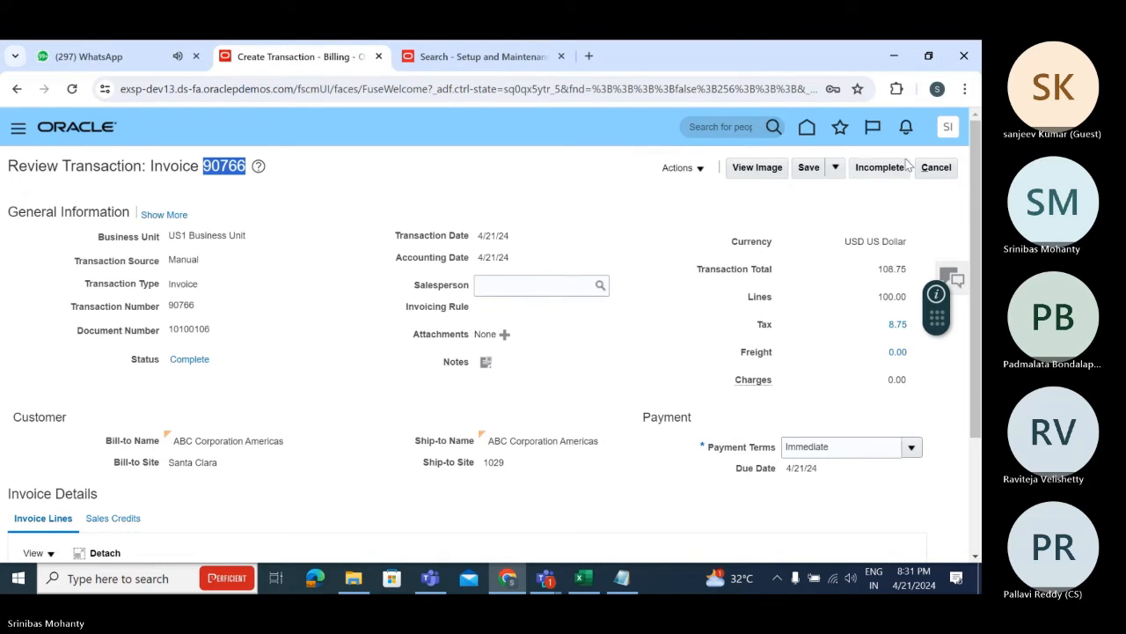
Leave the invoice review, accepting the loss of unsaved changes, and open the Revenue work area of Receivables.
left_click(935, 167)
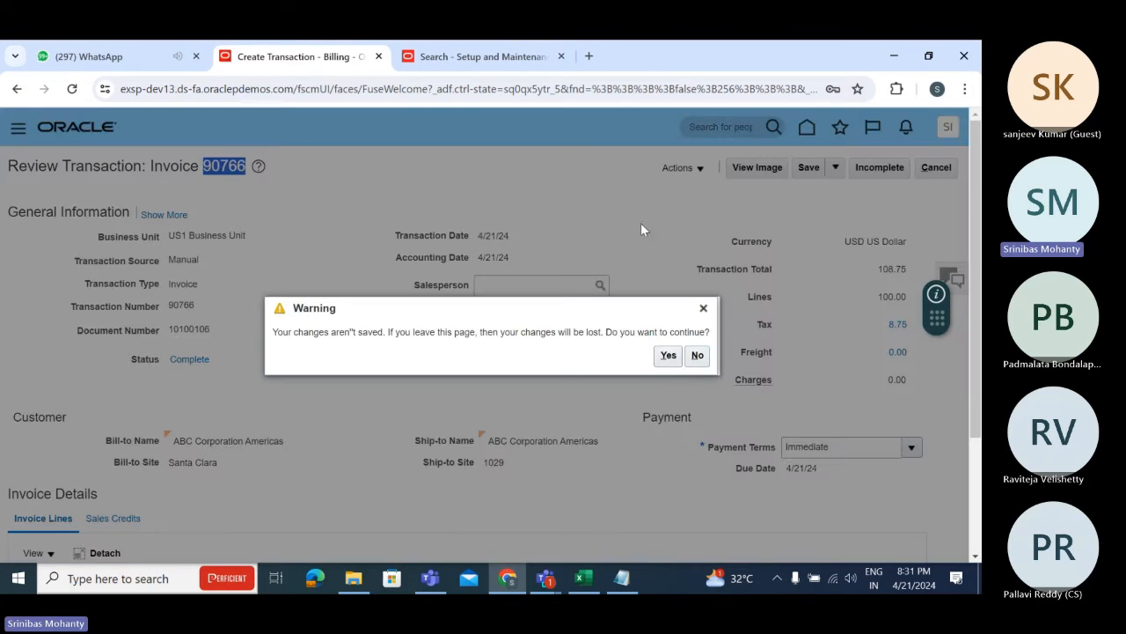
left_click(669, 354)
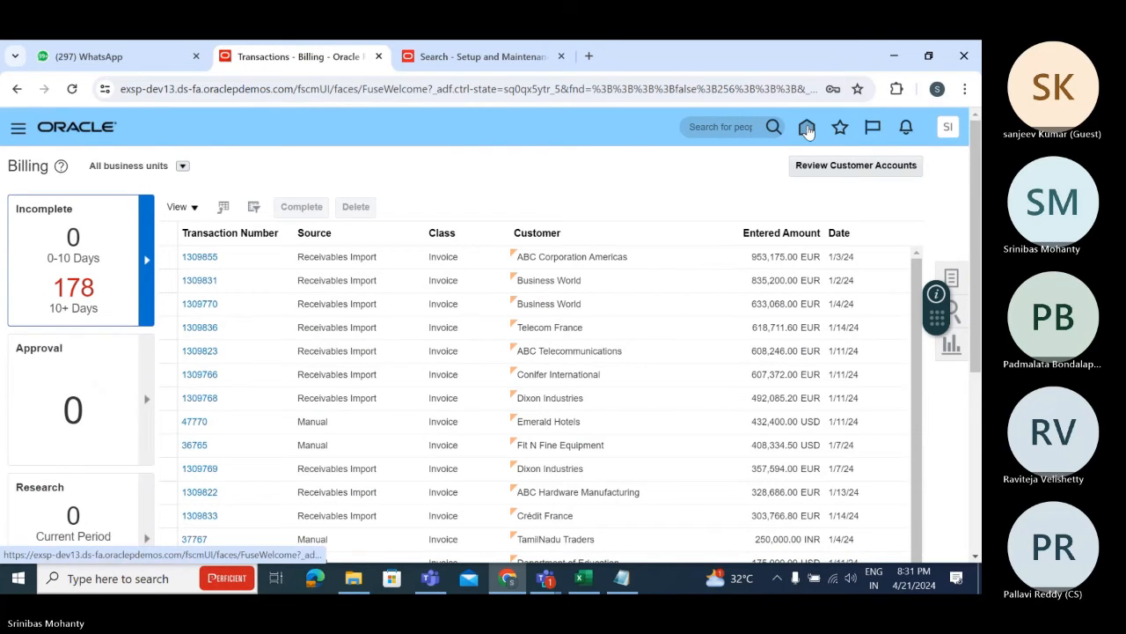
left_click(807, 128)
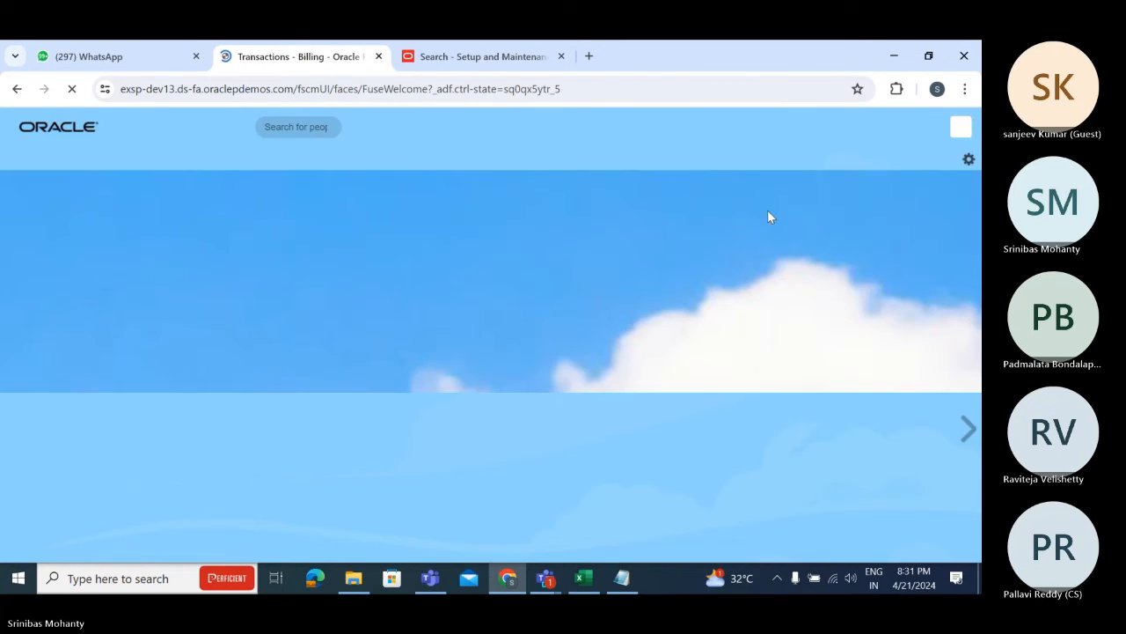
scroll(771, 218, "down", 5)
scroll(474, 293, "down", 3)
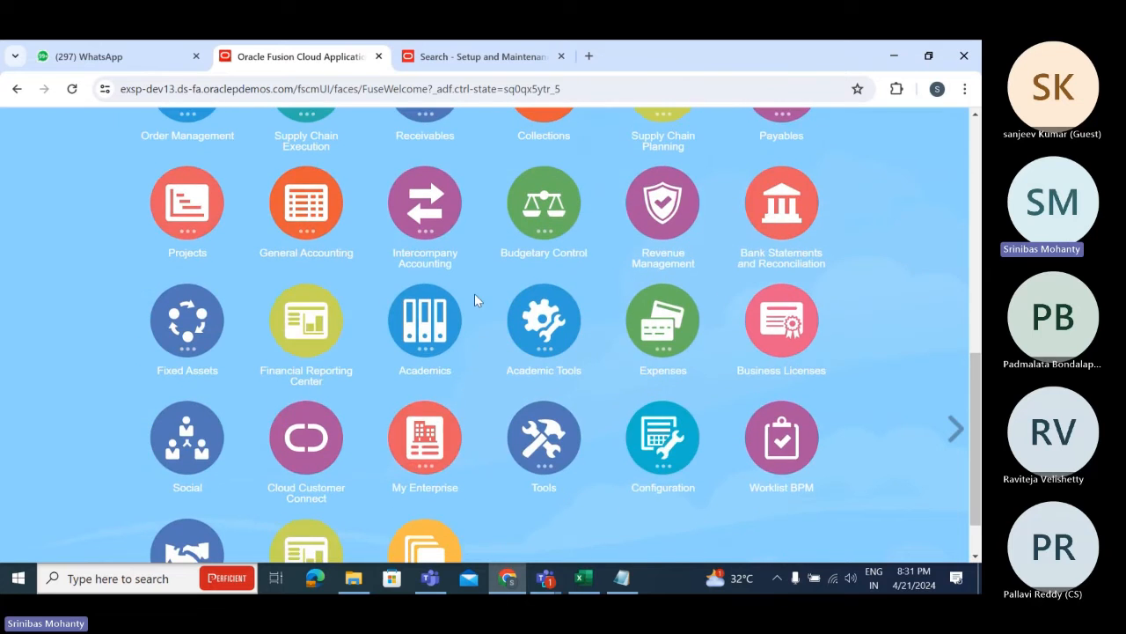
scroll(467, 284, "up", 3)
left_click(426, 244)
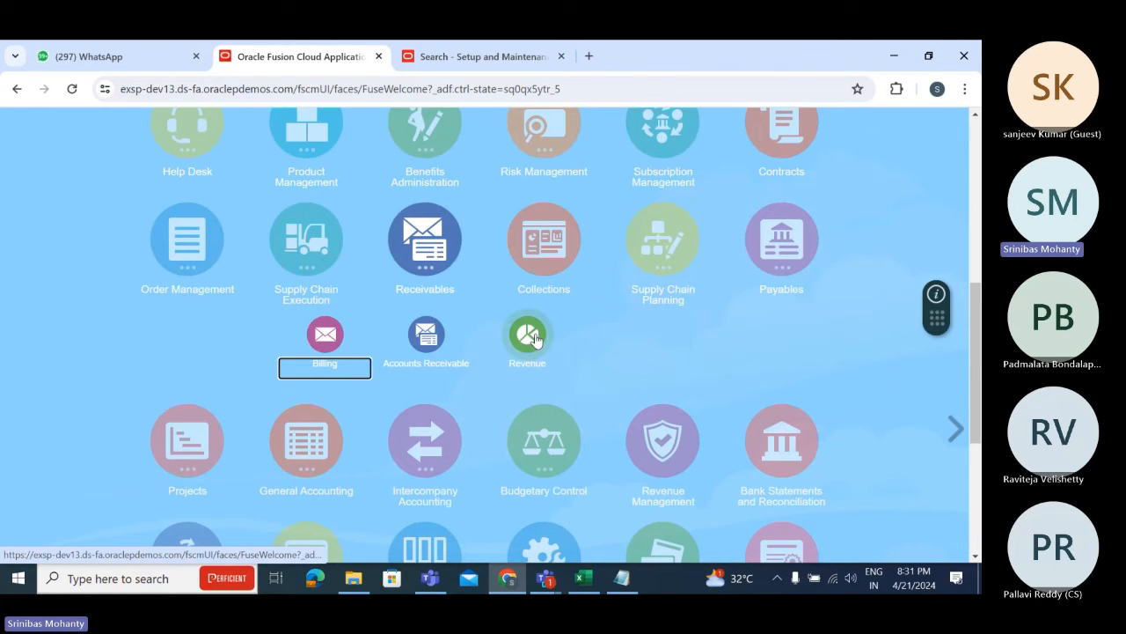
left_click(532, 339)
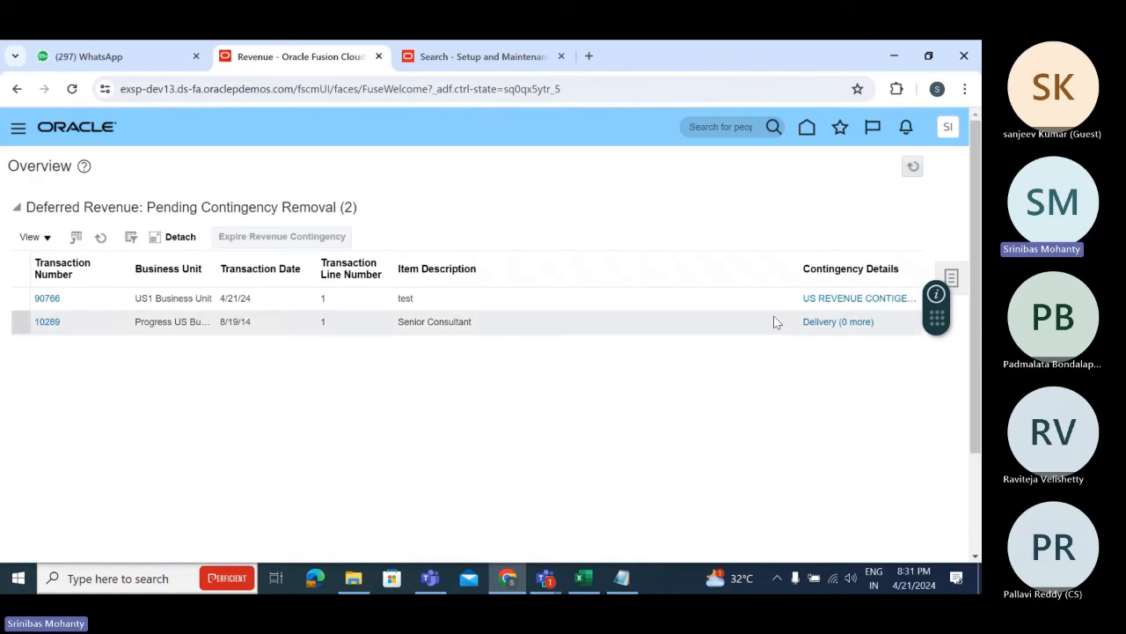
Examine the new invoice's "test" line listed under Deferred Revenue: Pending Contingency Removal.
left_click(453, 297)
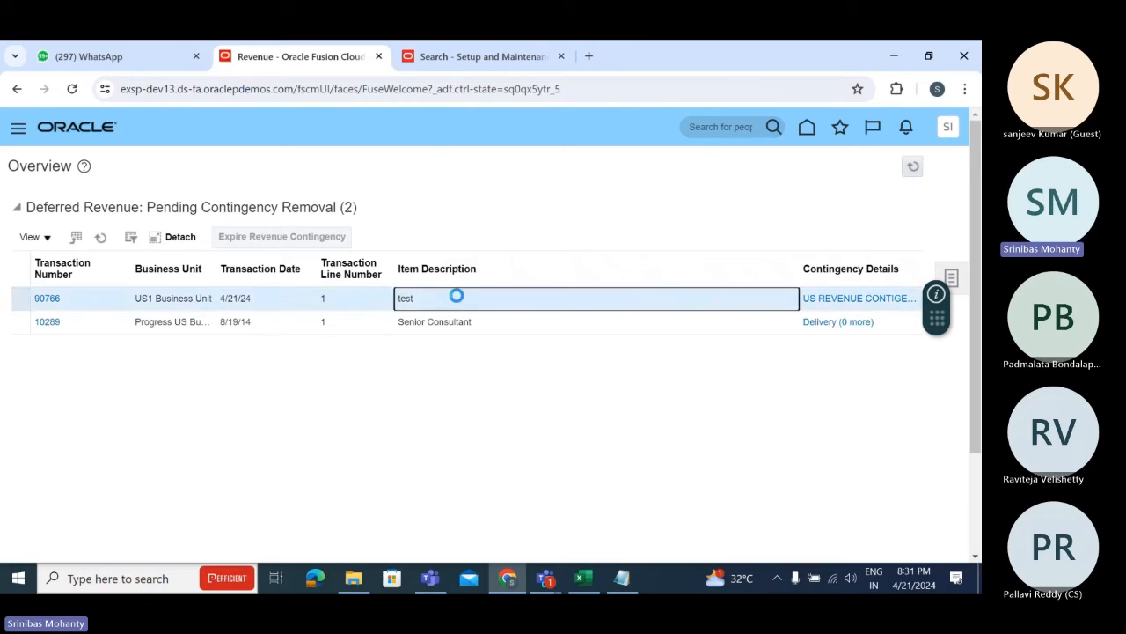
left_click(937, 315)
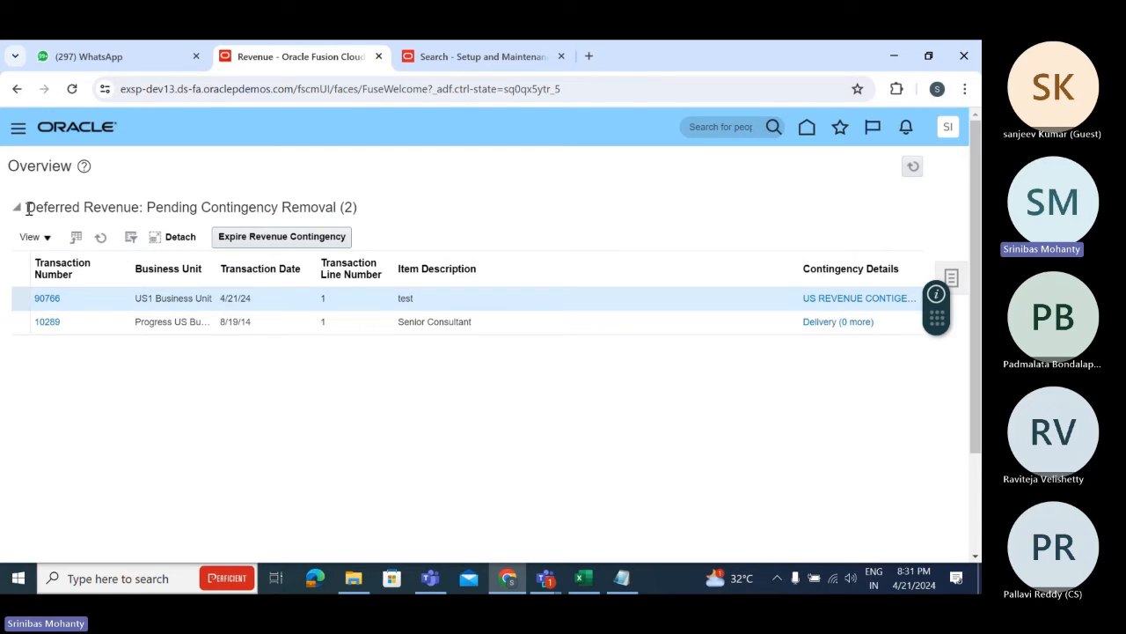
left_click_drag(29, 209, 359, 212)
left_click(535, 476)
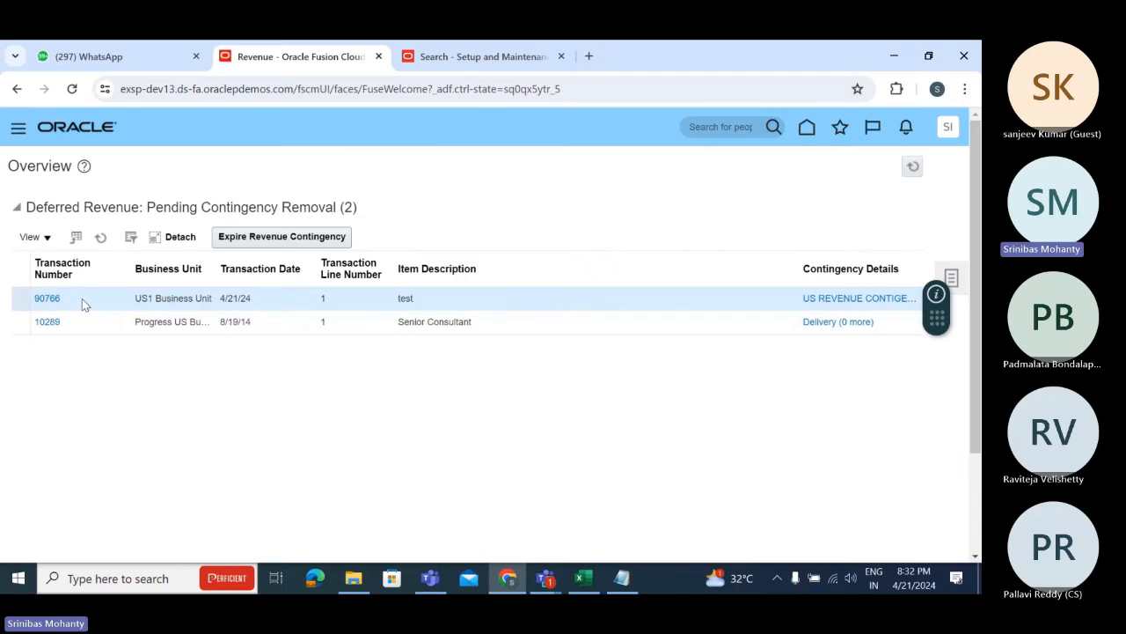
left_click_drag(81, 299, 36, 299)
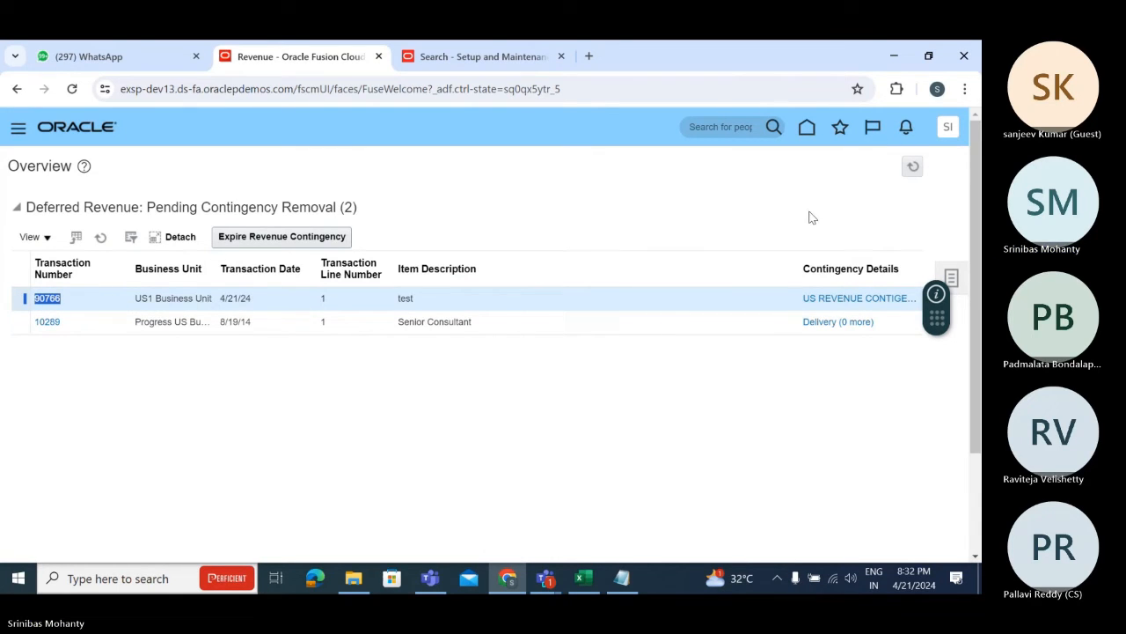
Go back to the home page and open the Accounts Receivable work area of Receivables.
left_click(807, 130)
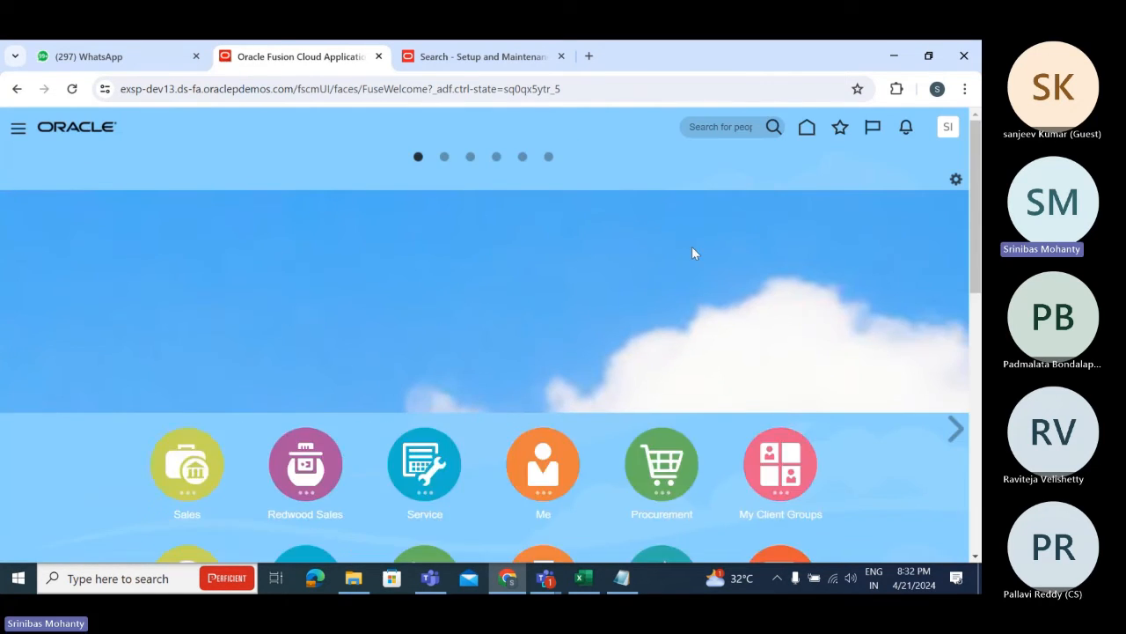
scroll(602, 312, "down", 5)
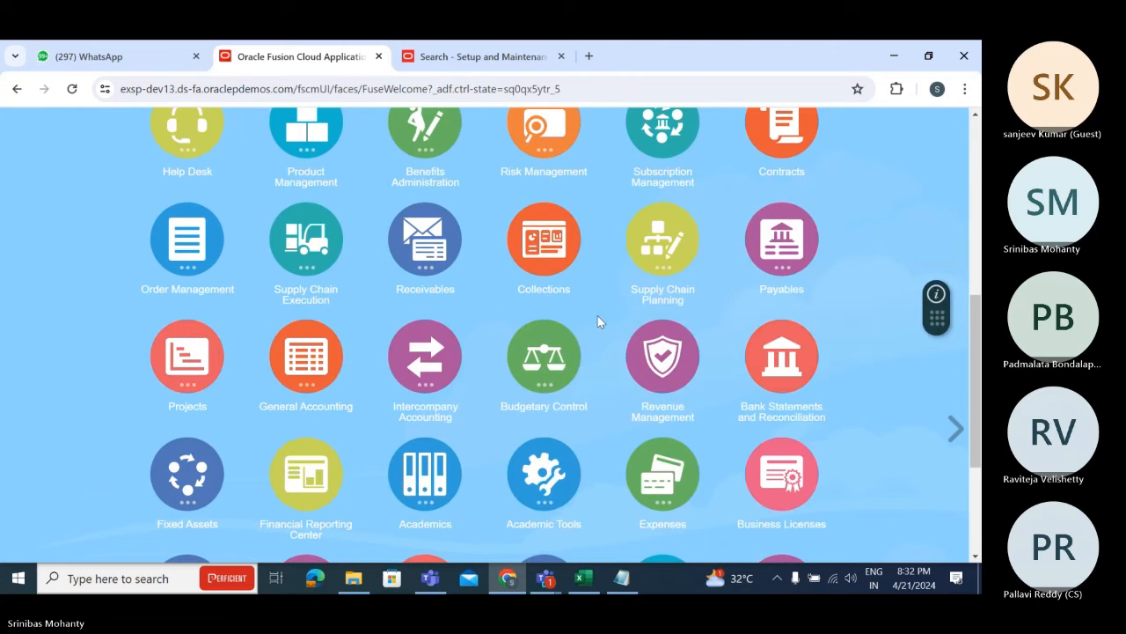
left_click(427, 291)
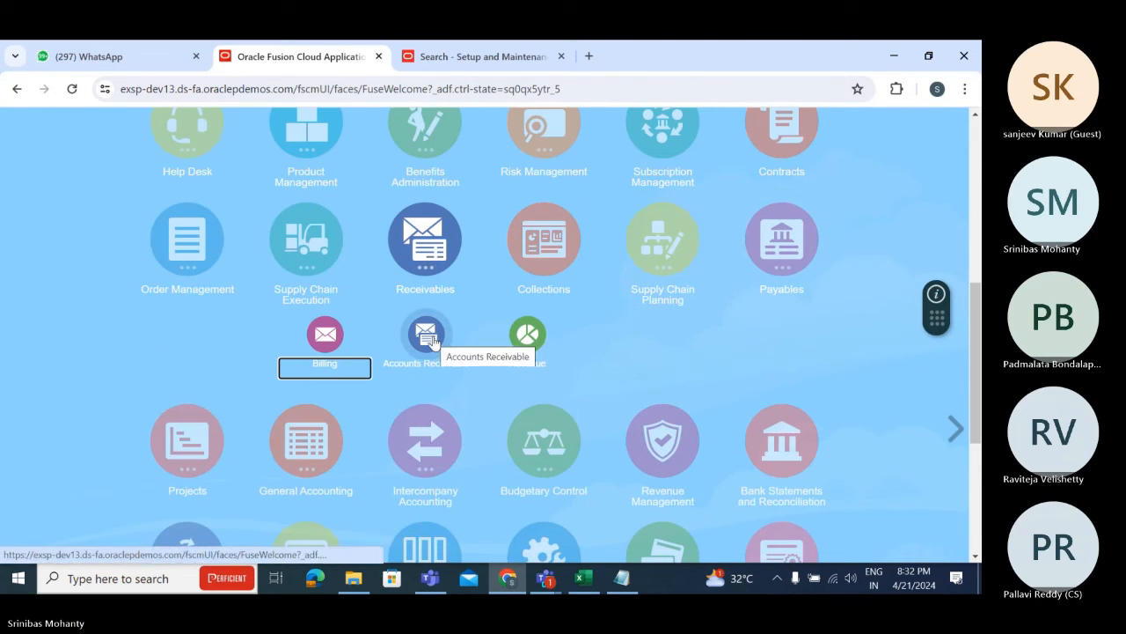
left_click(429, 339)
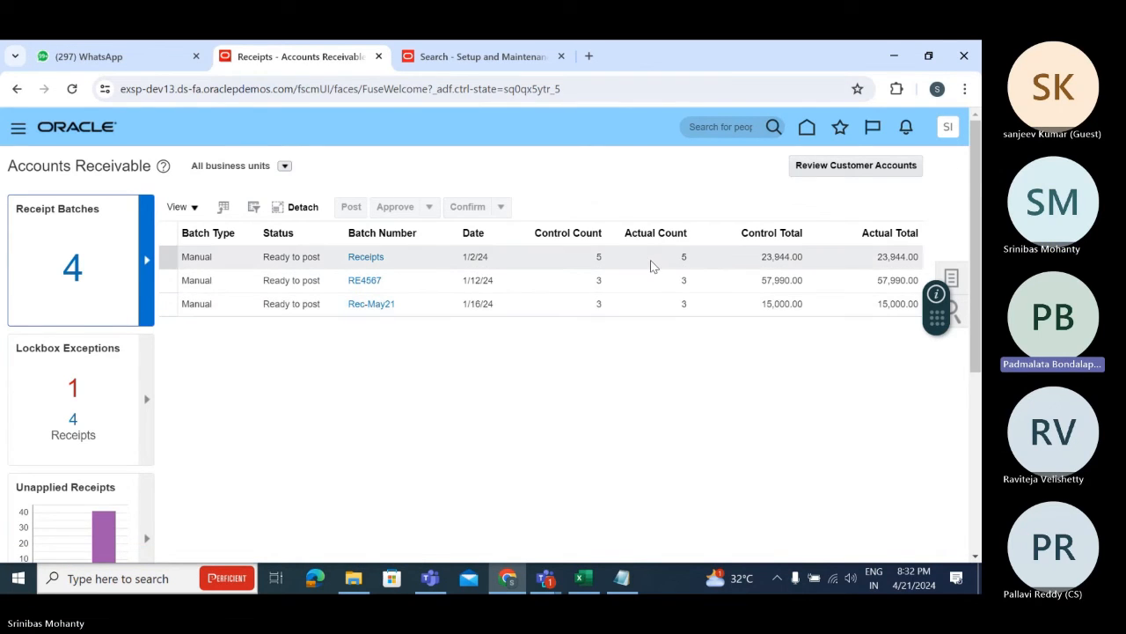
right_click(807, 127)
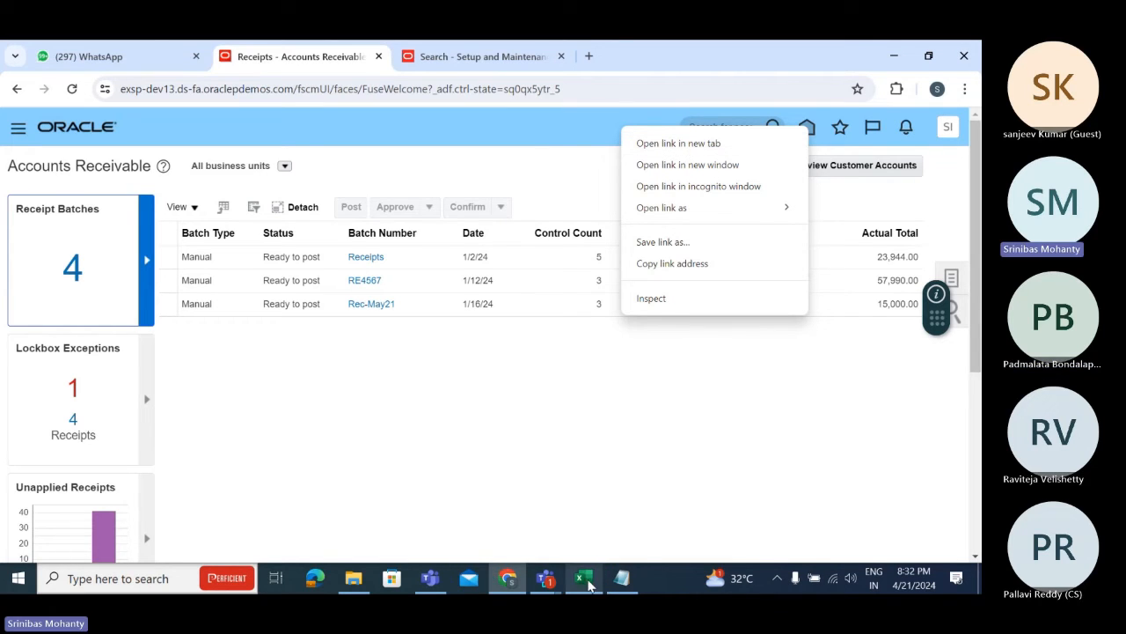
Switch to the Finance training workbook in Excel and examine the accounting entries in Sheet4, especially those under Revenue contigency.
left_click(584, 578)
left_click(81, 369)
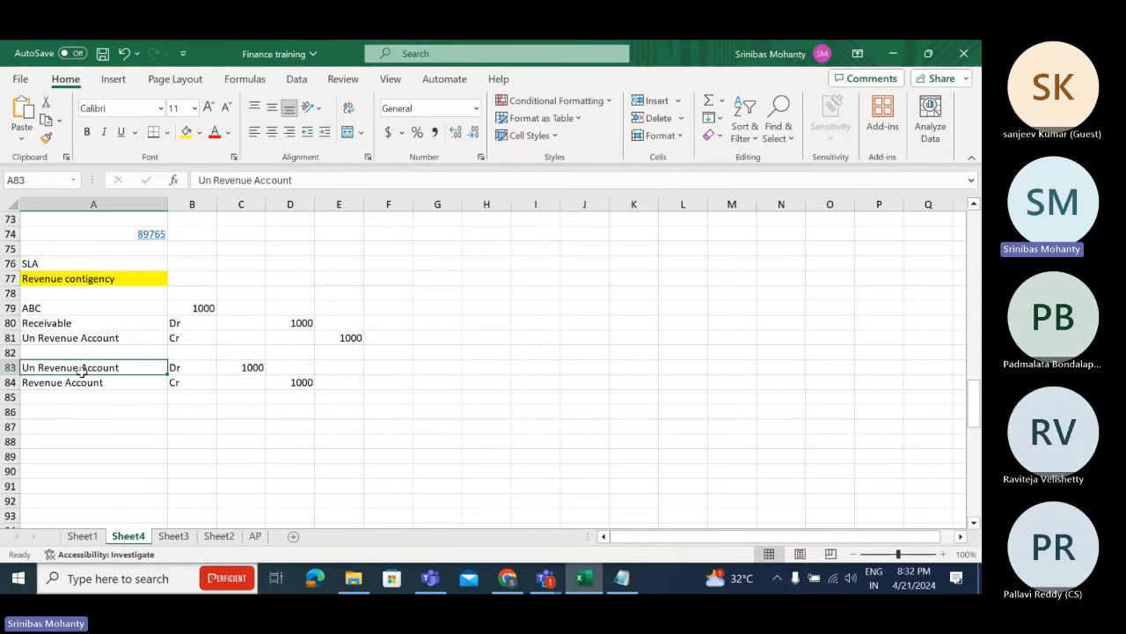
left_click(50, 310)
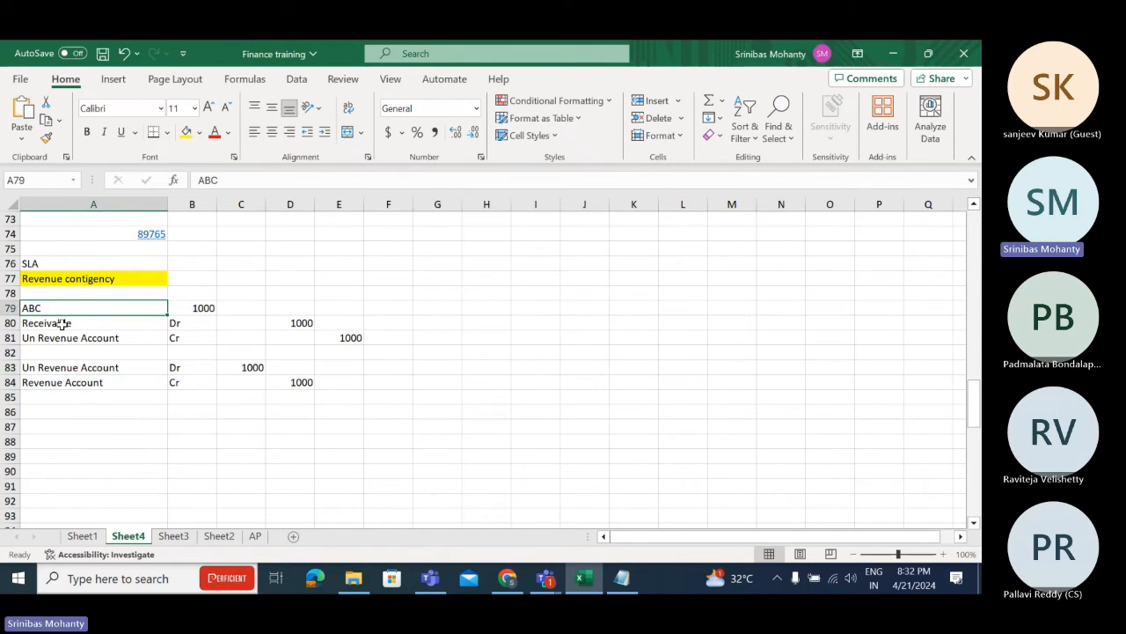
left_click(62, 322)
left_click(85, 339)
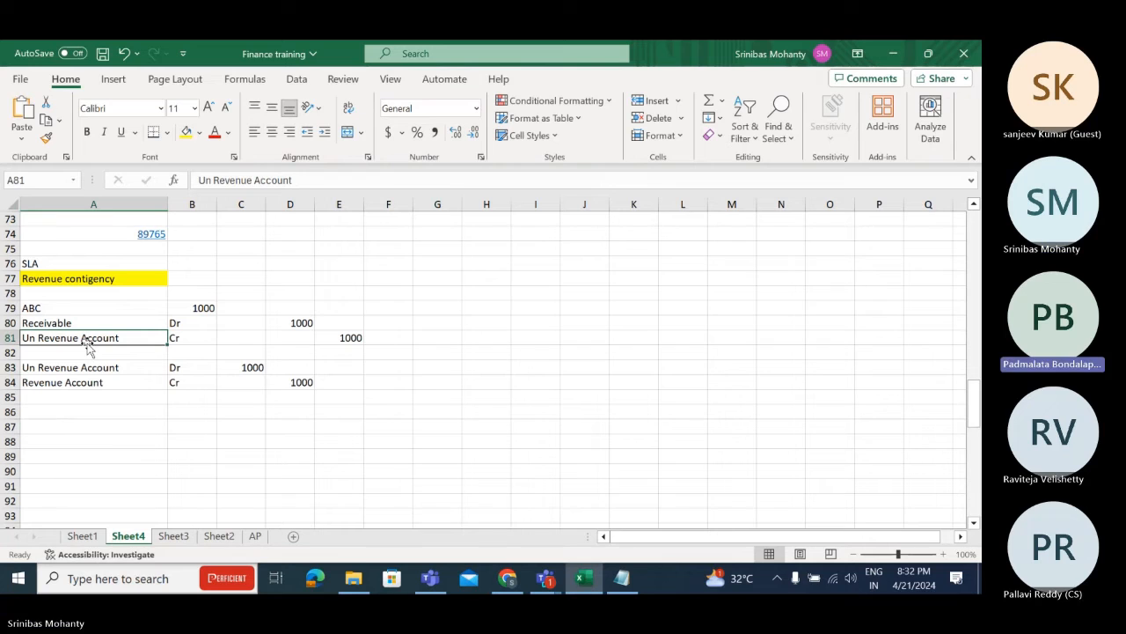
scroll(136, 391, "up", 9)
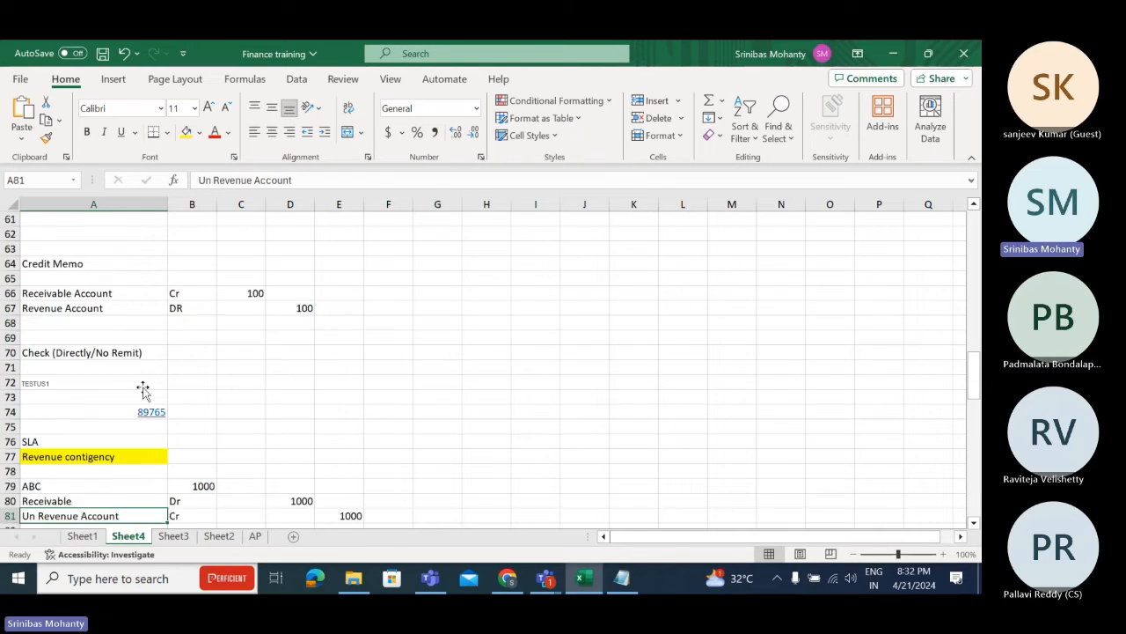
scroll(155, 326, "up", 13)
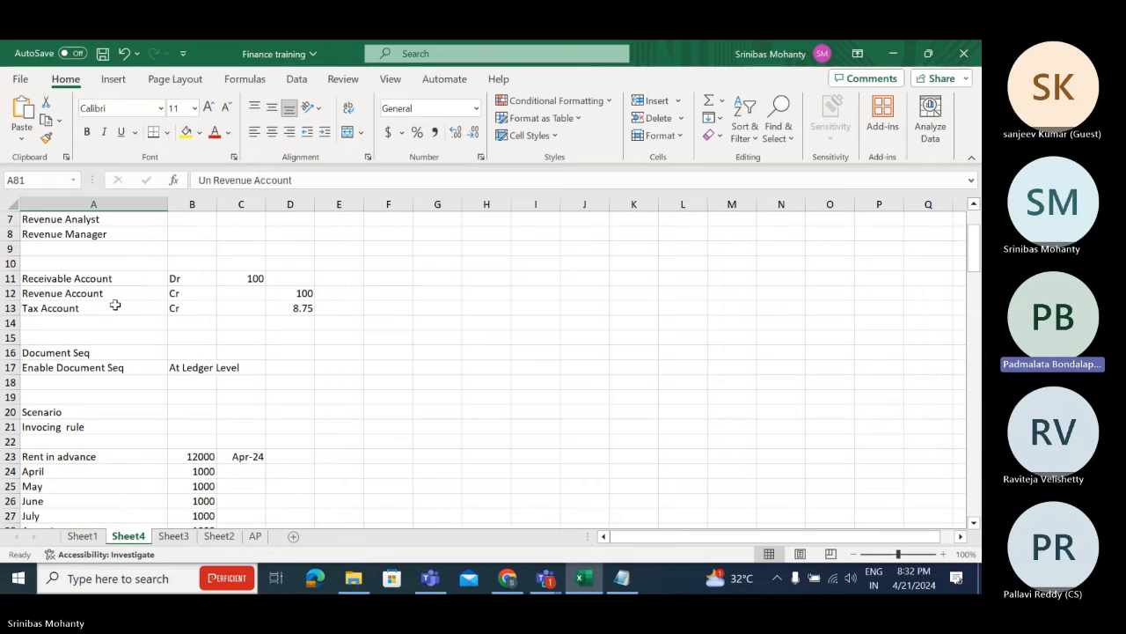
scroll(107, 308, "down", 10)
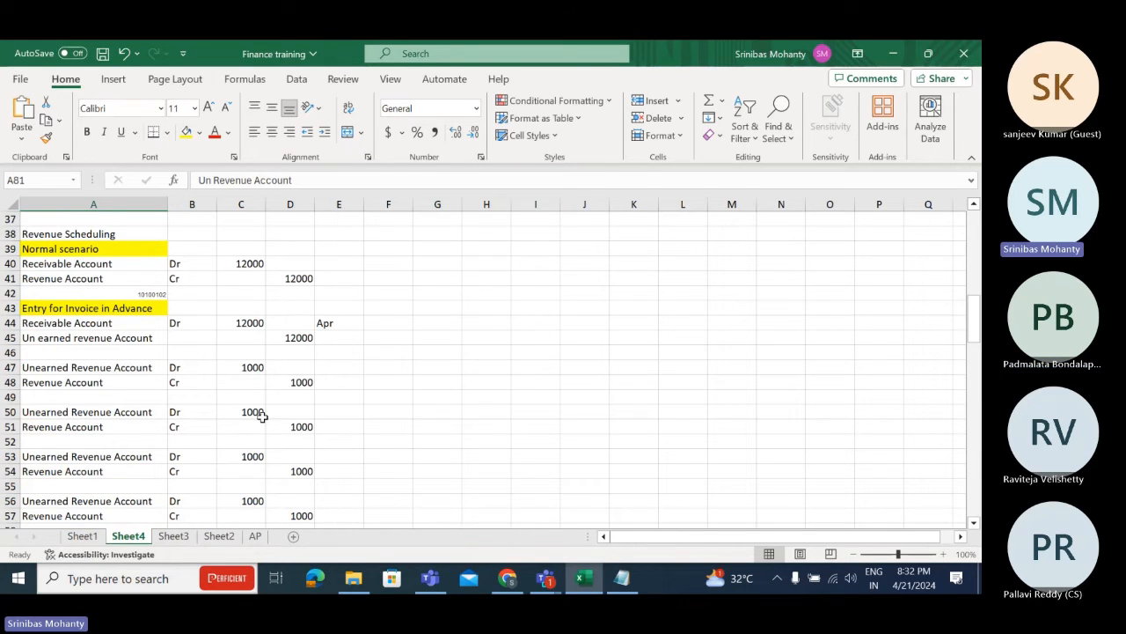
scroll(440, 405, "down", 7)
left_click_drag(975, 387, 974, 432)
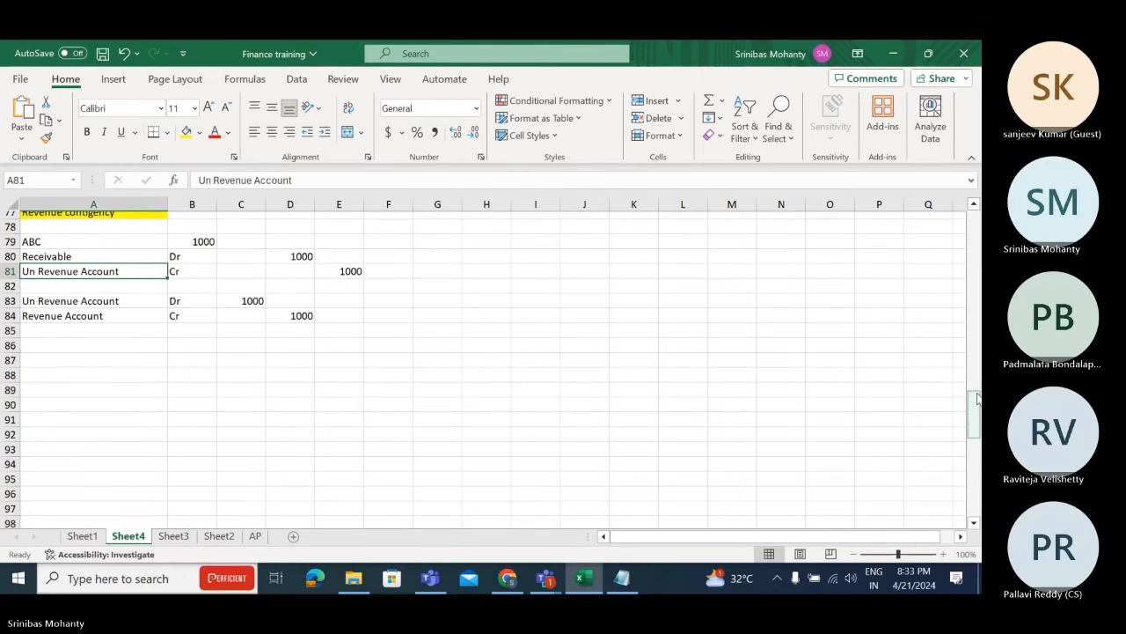
left_click(248, 356)
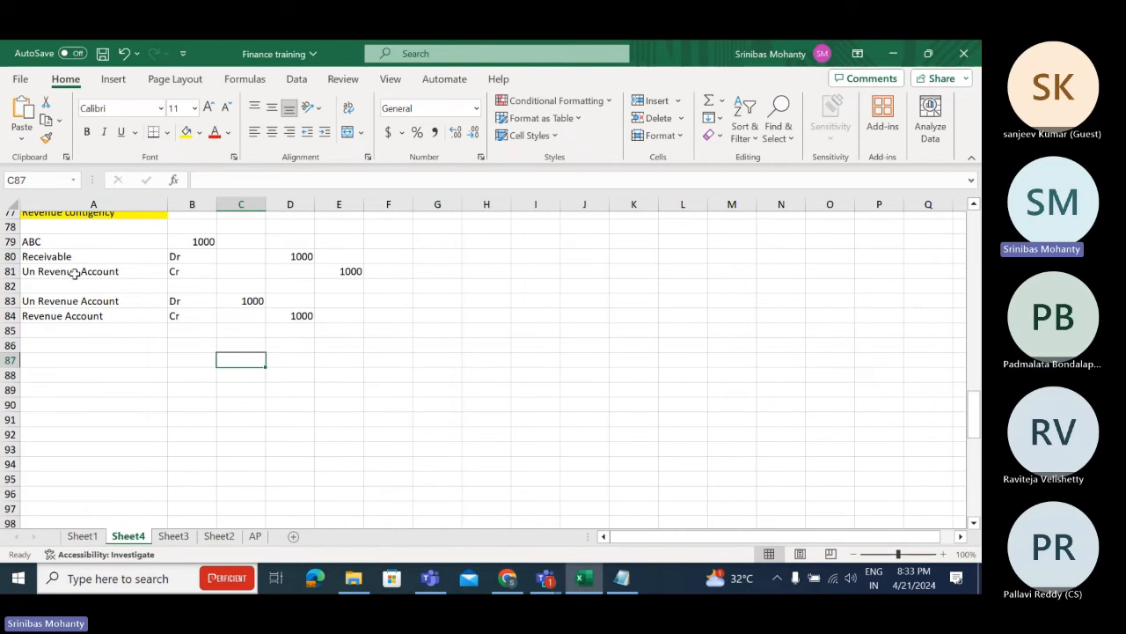
left_click(75, 274)
Switch back to Oracle in Chrome and start a new Accounts Receivable receipt for US1 Business Unit.
left_click(508, 578)
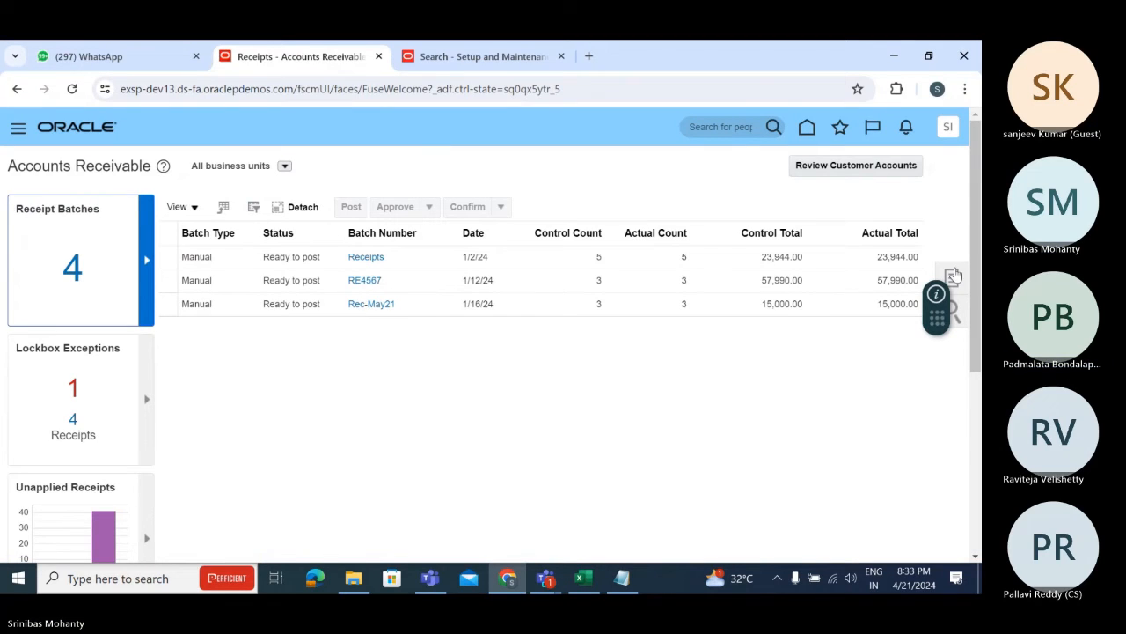
left_click(954, 276)
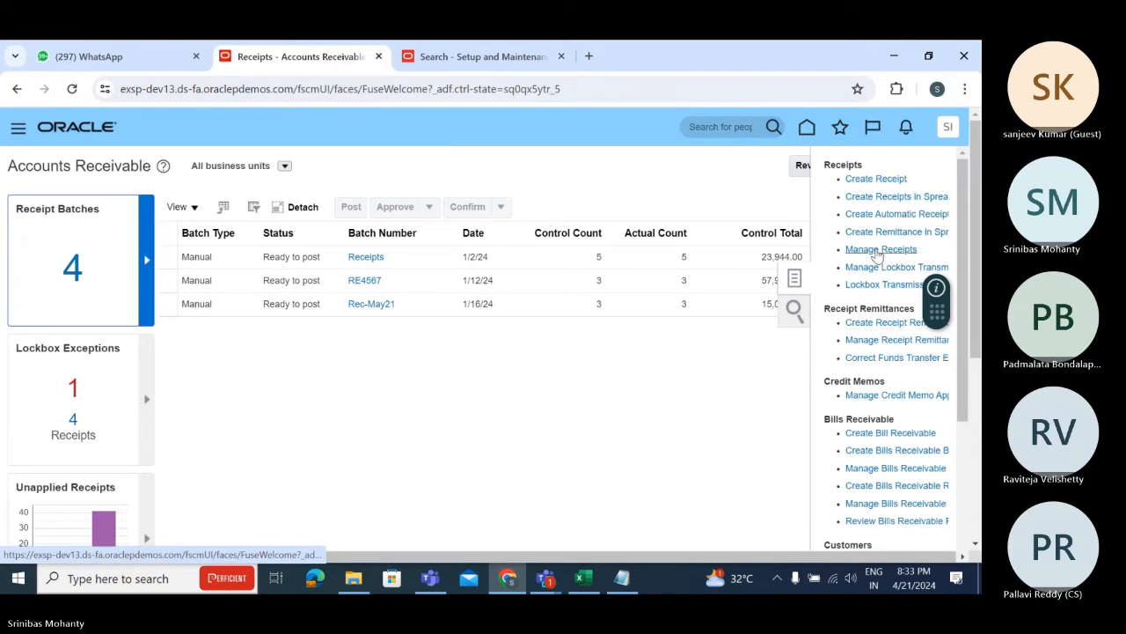
left_click(878, 181)
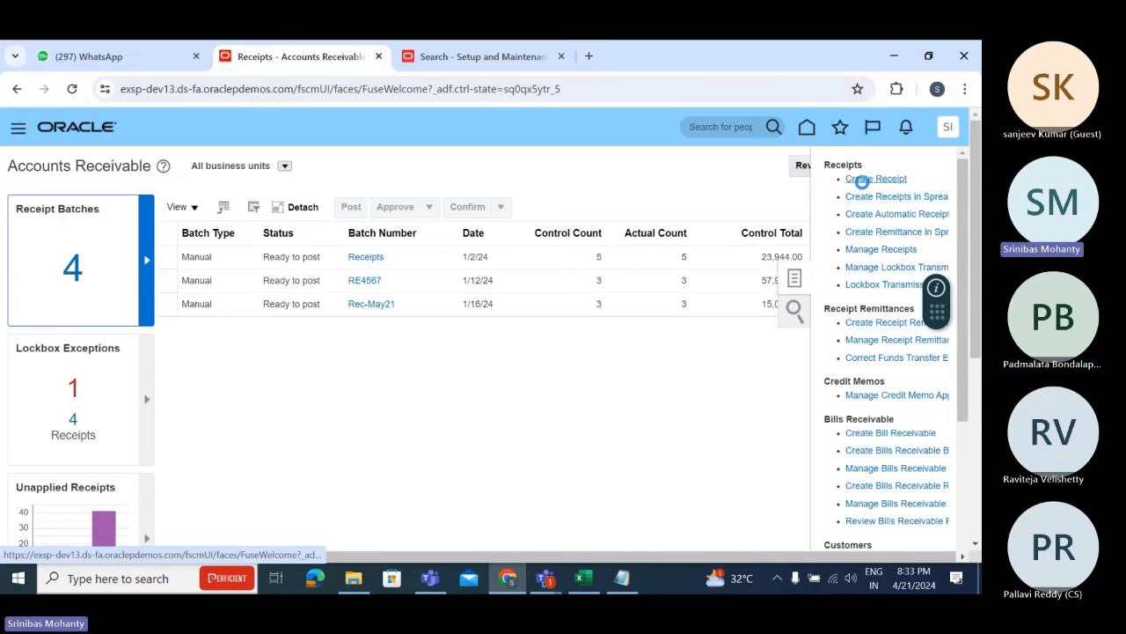
left_click(272, 264)
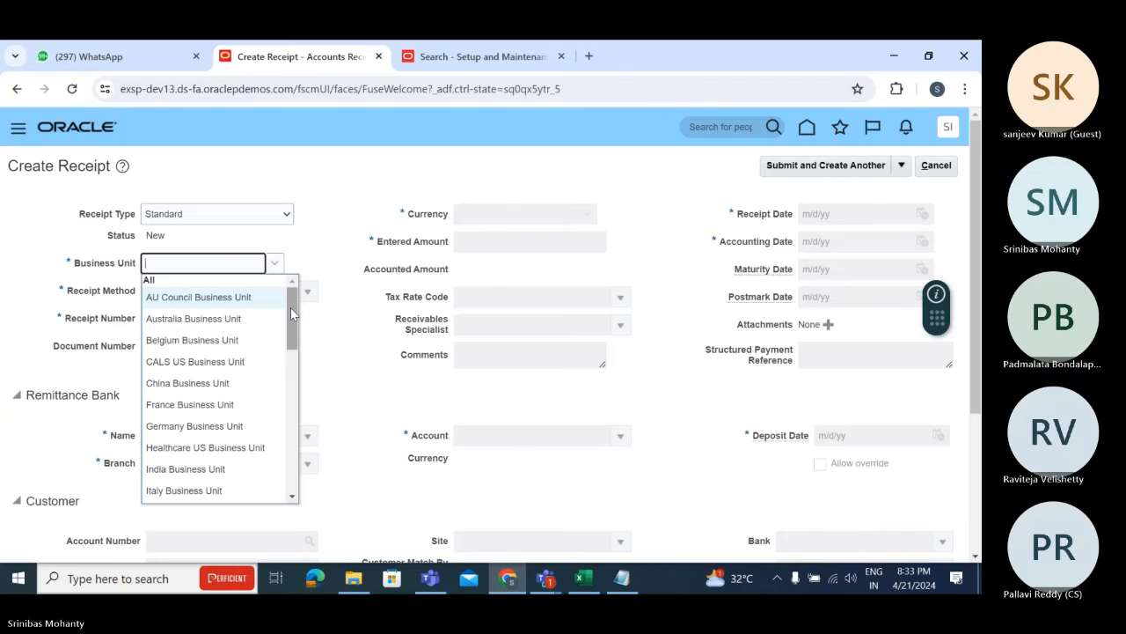
left_click_drag(290, 307, 290, 448)
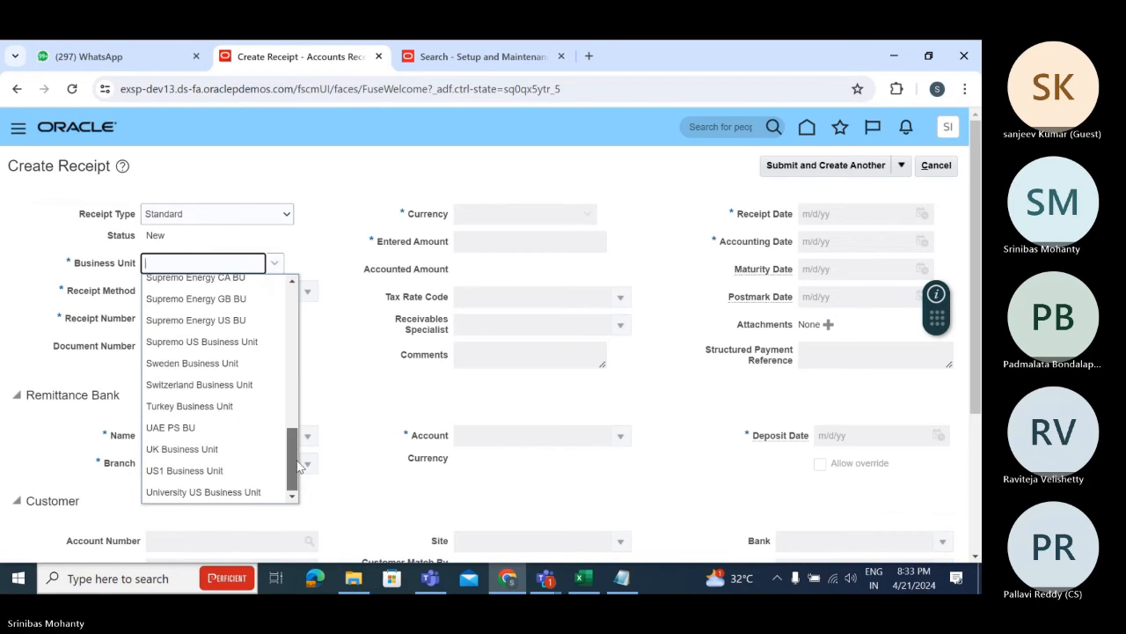
left_click(215, 474)
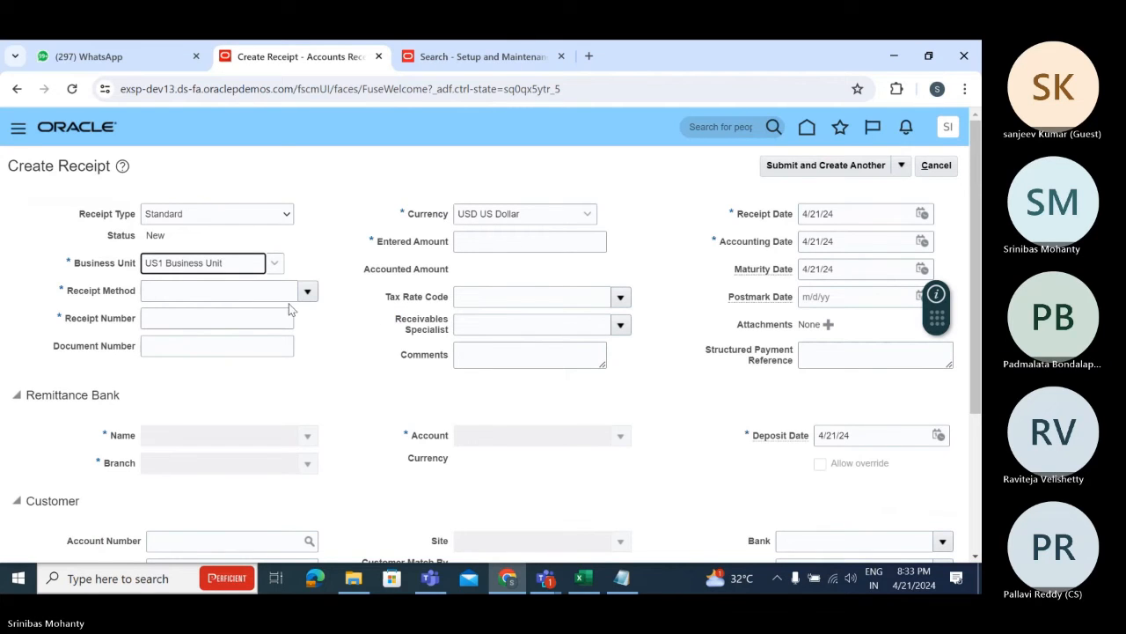
Set the receipt method to Check (Directly/No Remit) and the receipt number to TESTUS11.
left_click(308, 291)
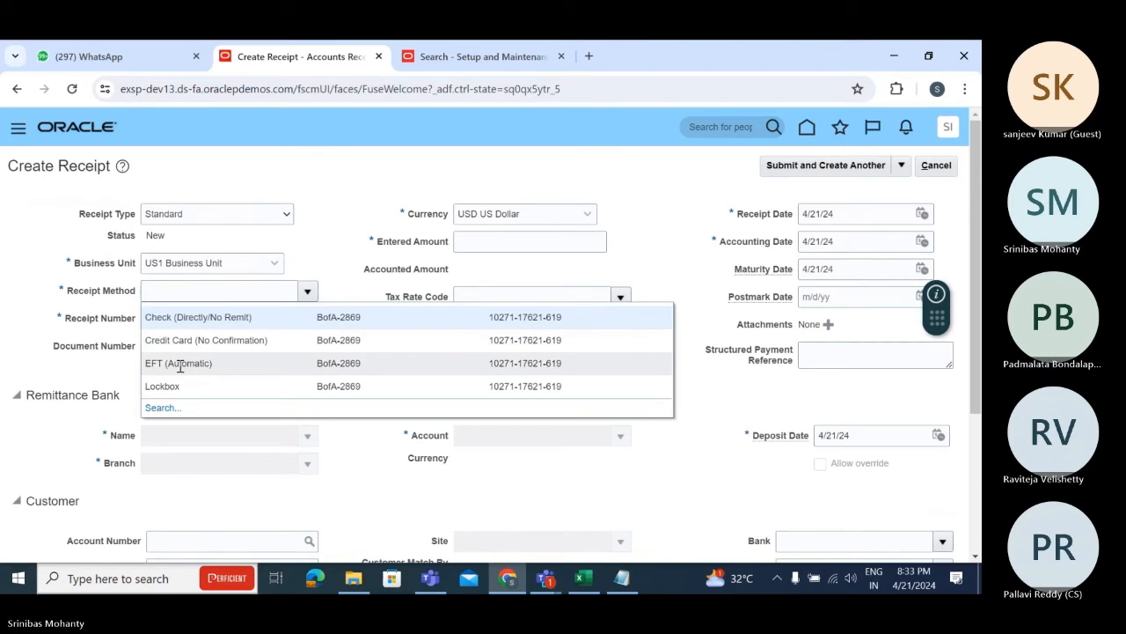
left_click(198, 318)
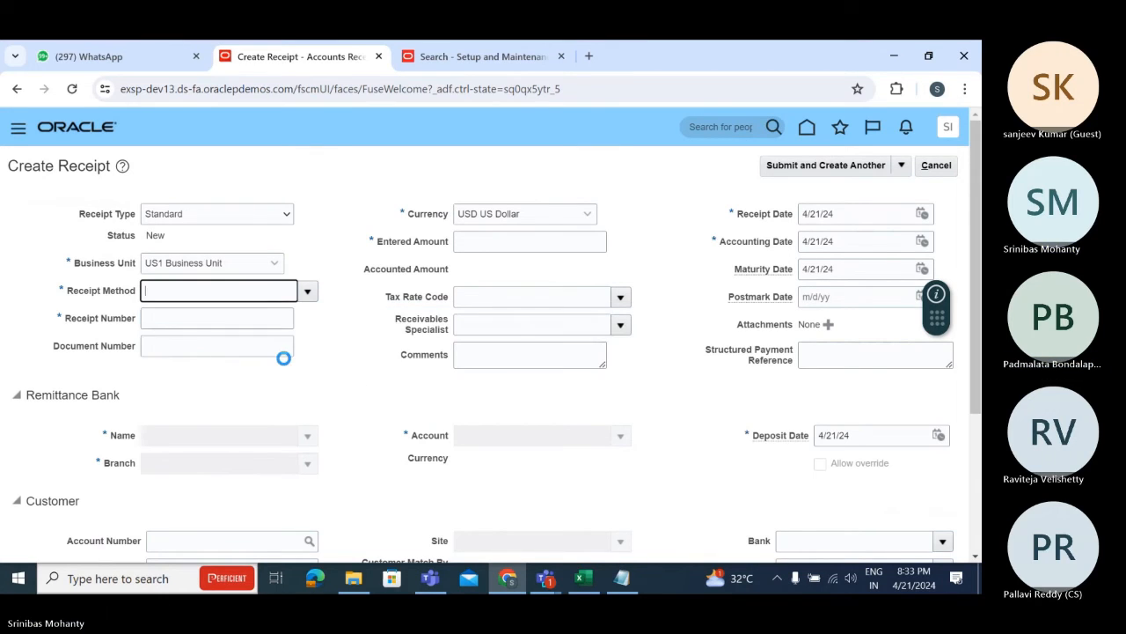
left_click(195, 317)
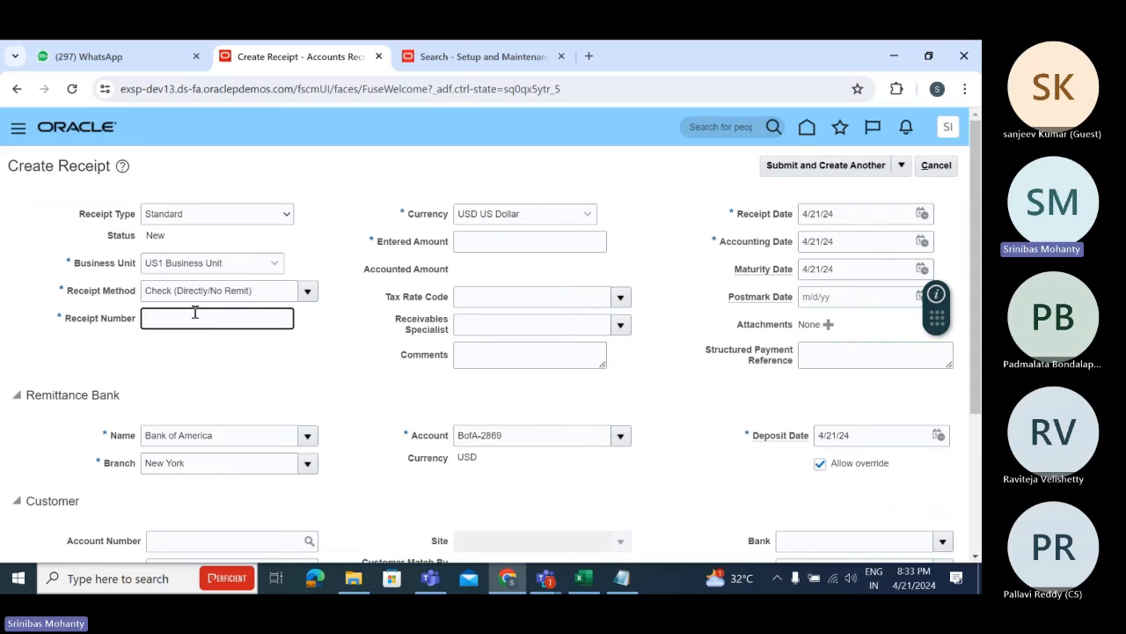
type("TESTUS1")
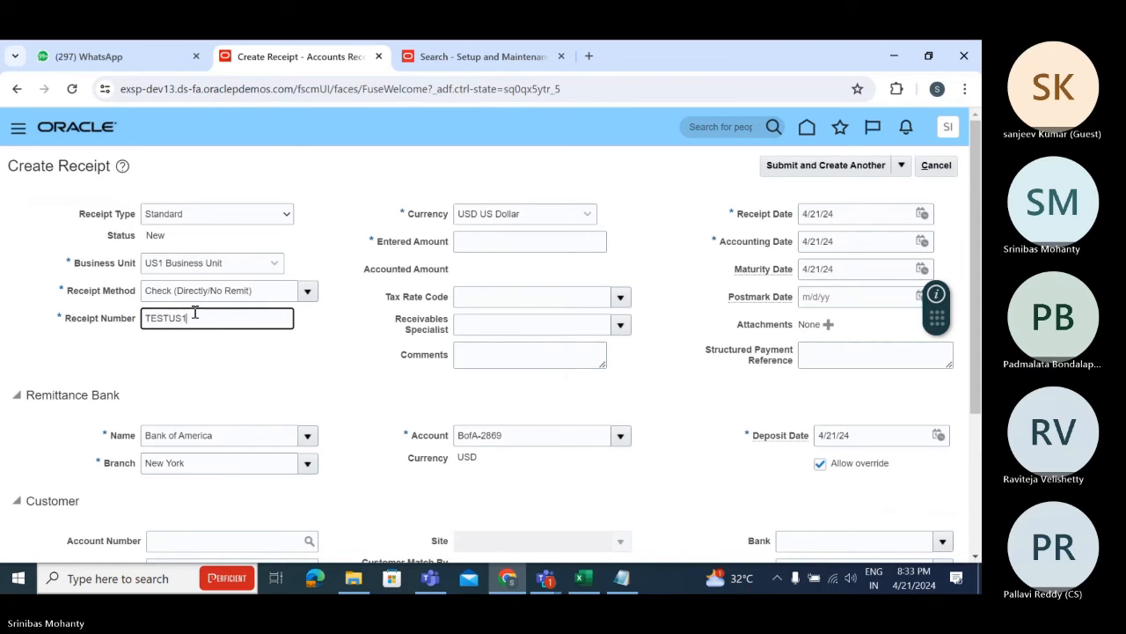
type("1")
Set the receipt's entered amount to 108 USD.
left_click(511, 239)
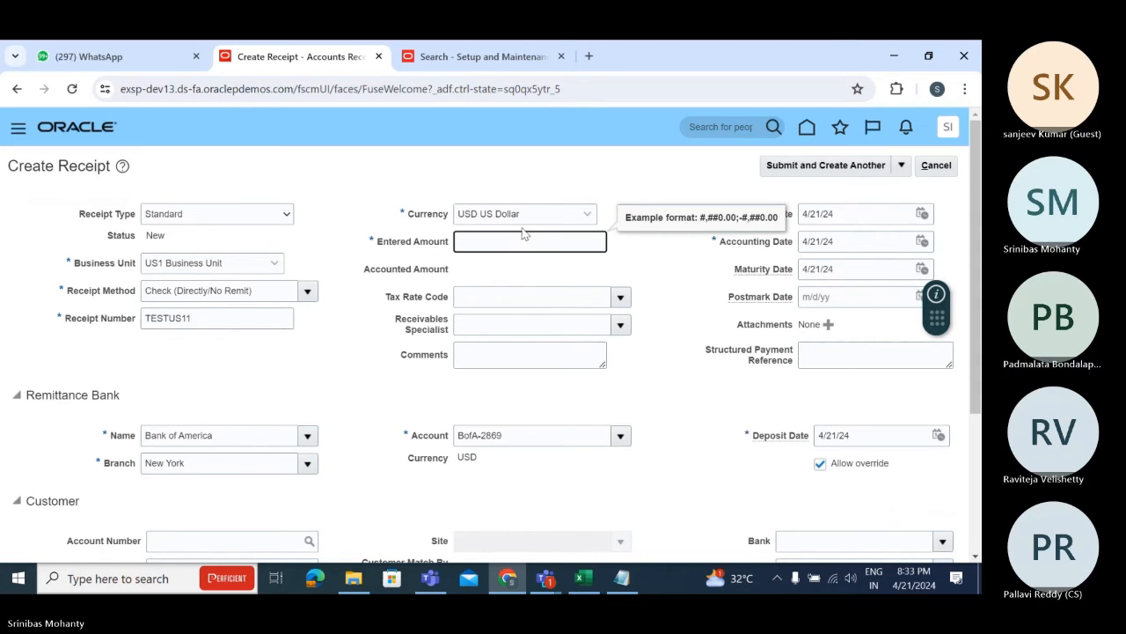
left_click(630, 166)
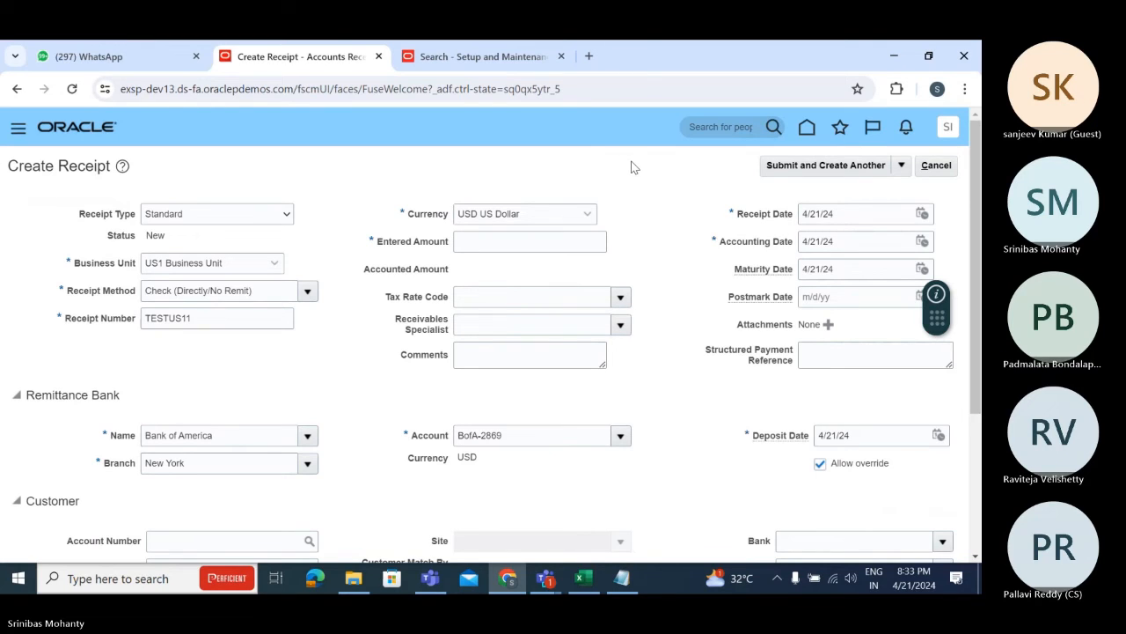
left_click(593, 239)
type("10")
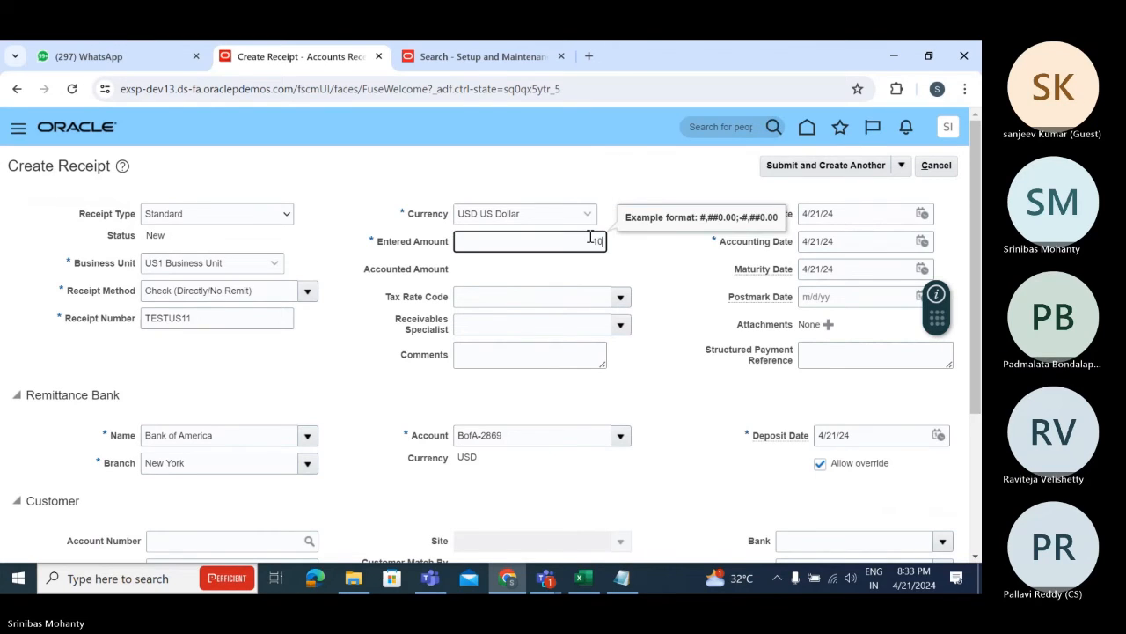
type("8")
left_click(634, 177)
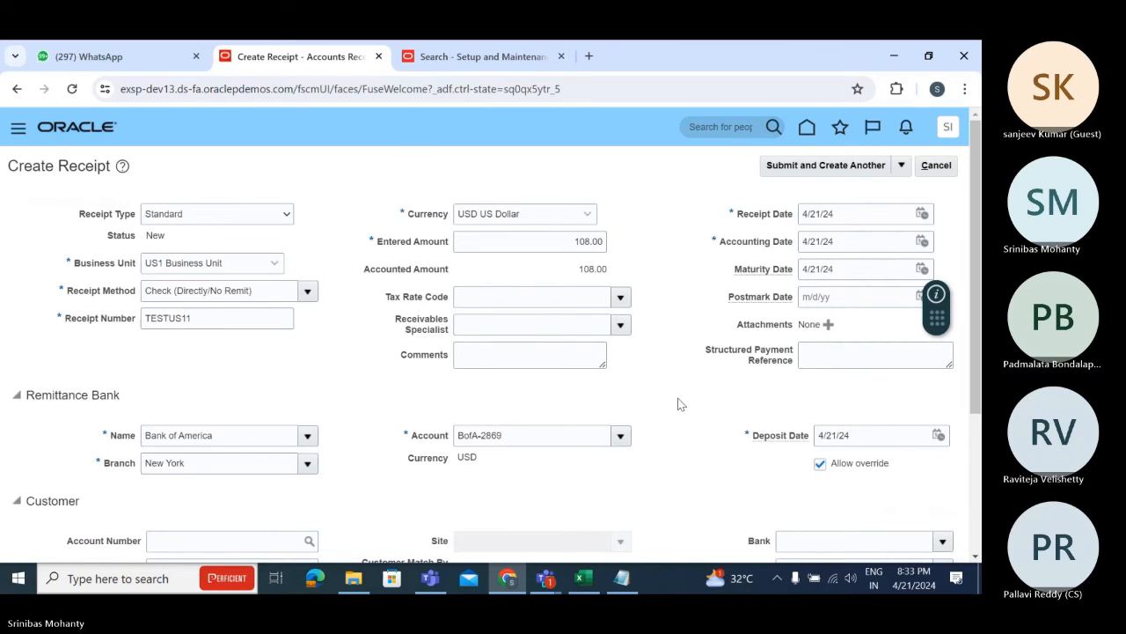
Find customer ABC Corporation Americas by searching for ABC, assign it to the receipt, and choose its Santa Clara site.
scroll(677, 404, "down", 3)
scroll(348, 441, "down", 1)
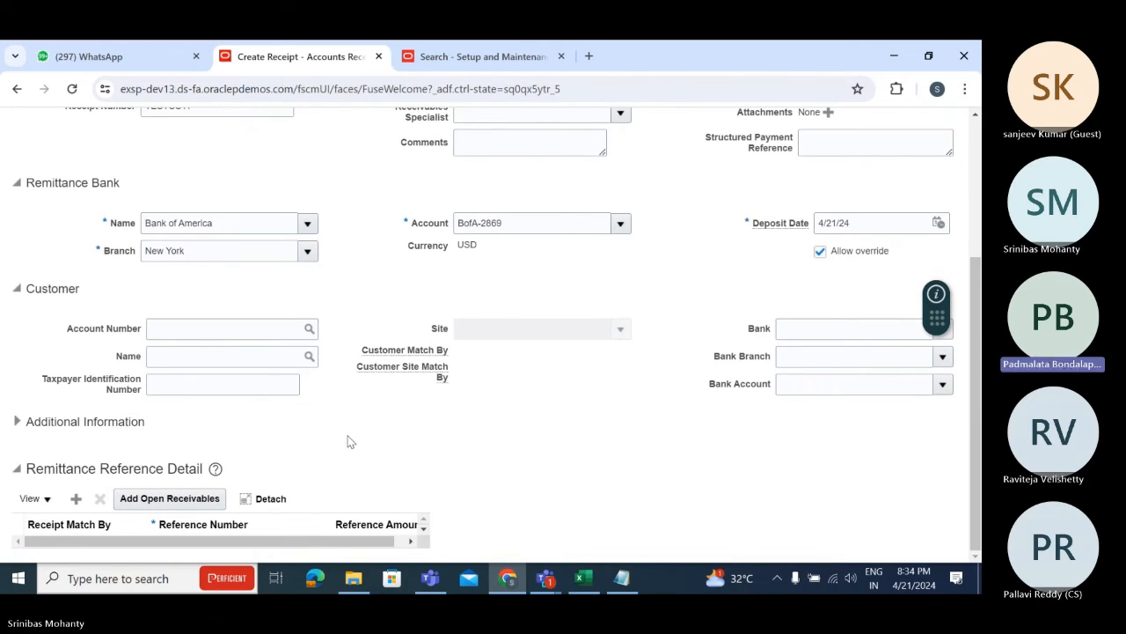
left_click(182, 350)
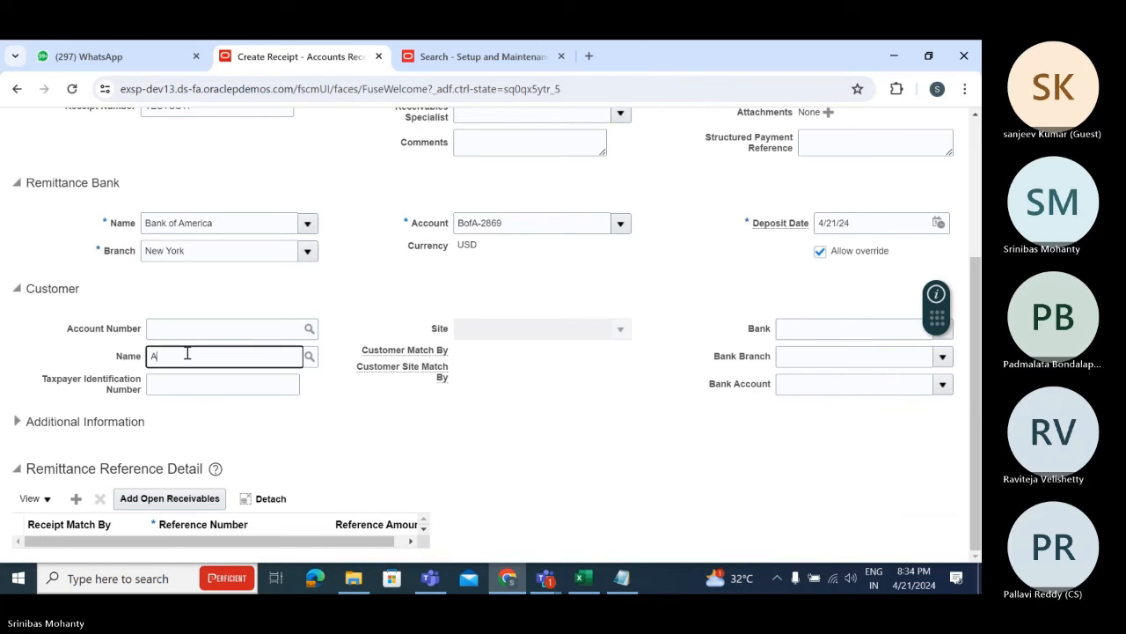
type("ABC")
key("Tab")
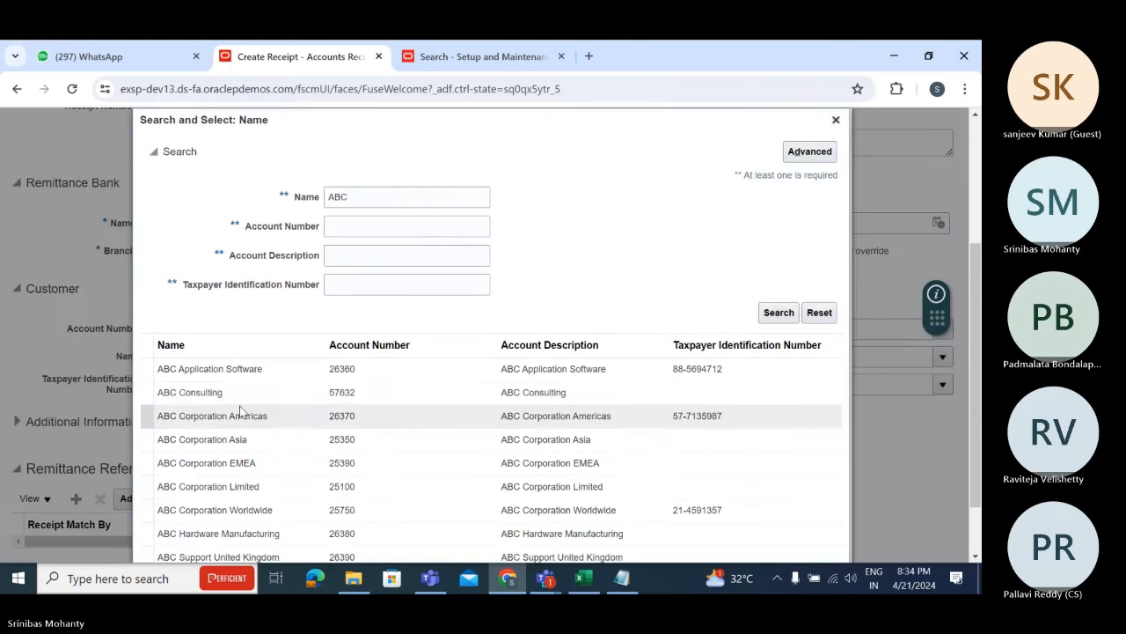
left_click(248, 415)
scroll(909, 403, "down", 1)
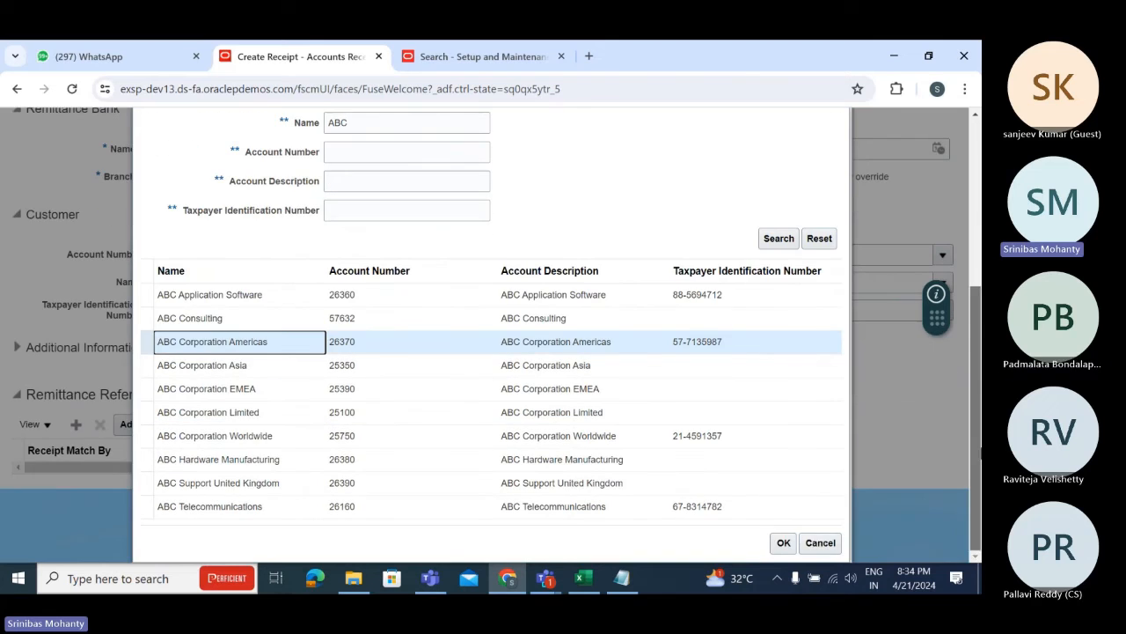
left_click(783, 542)
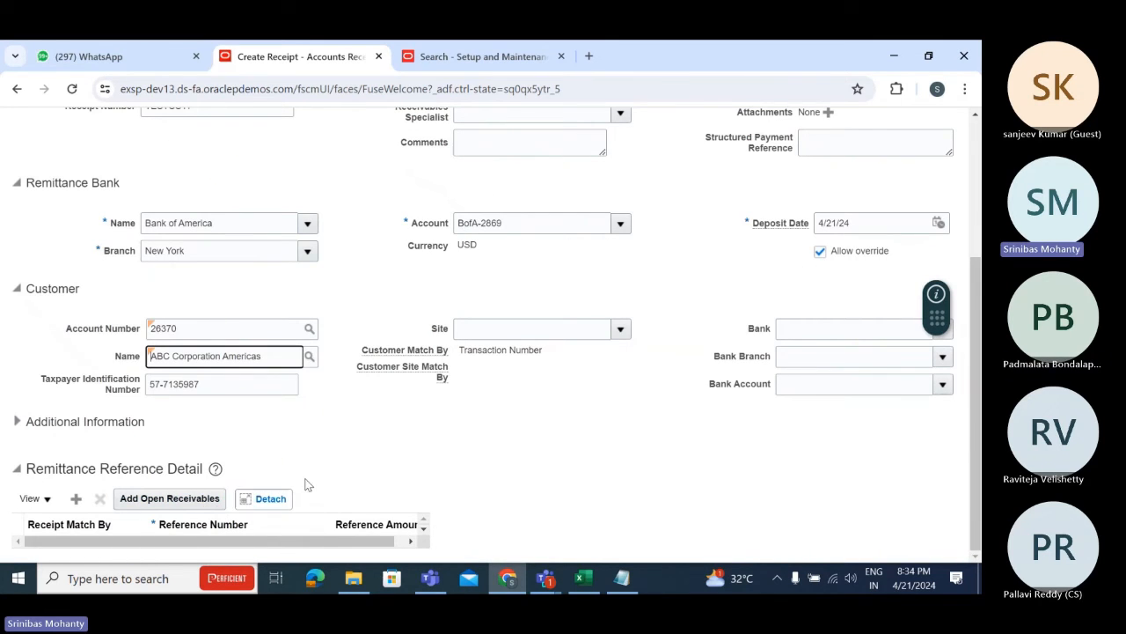
left_click(607, 331)
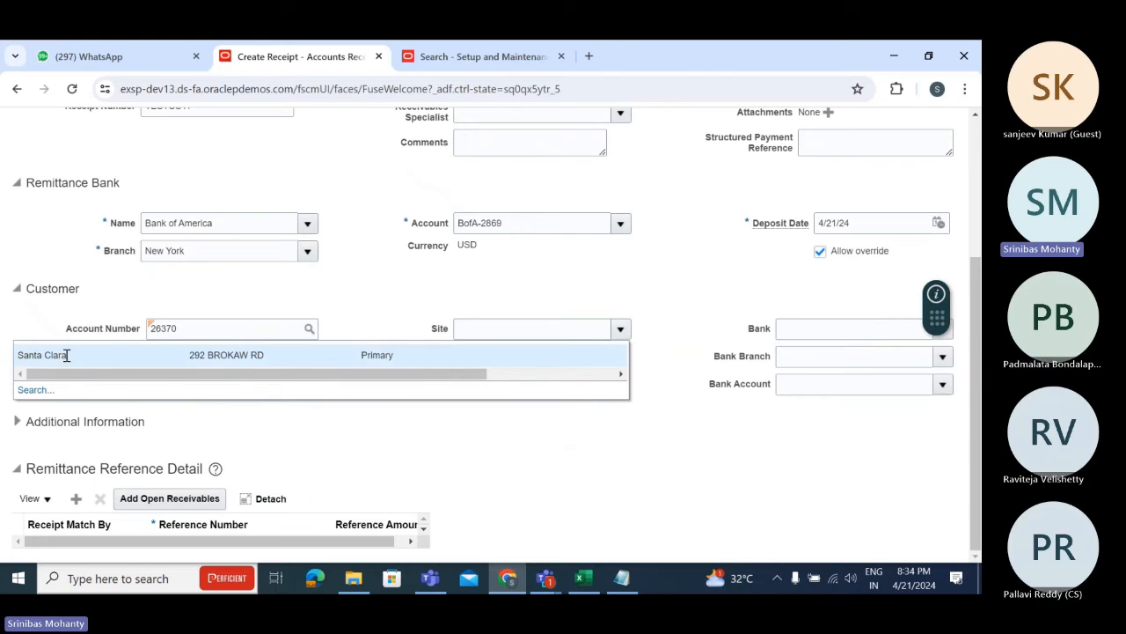
Search the open receivables of ABC Corporation Americas in US1 Business Unit for the receipt's remittance reference.
left_click(160, 499)
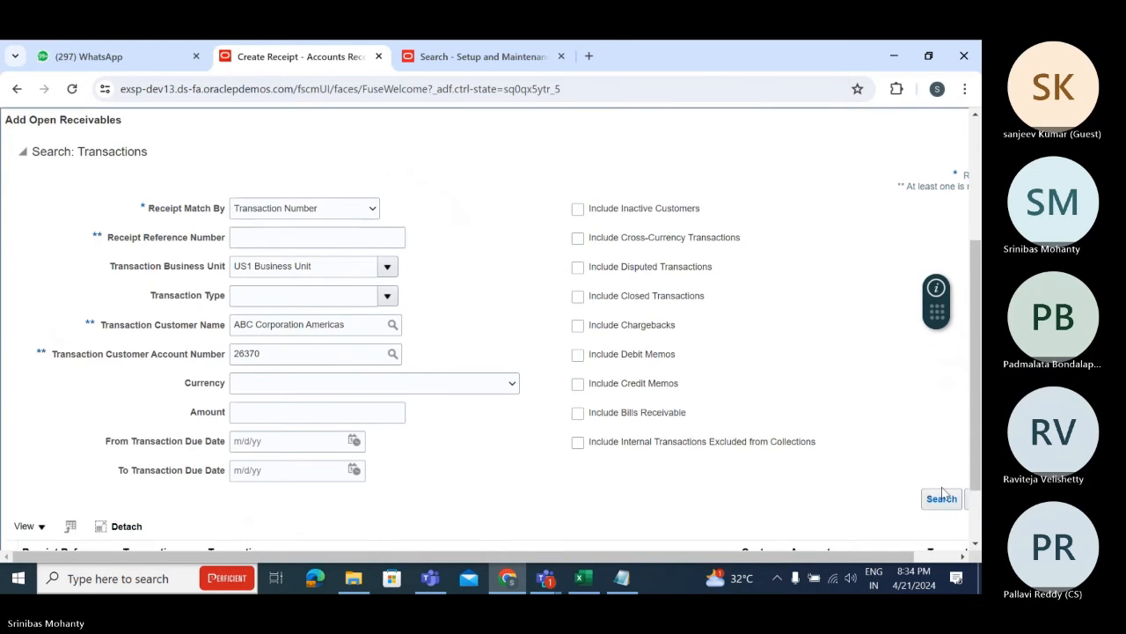
scroll(940, 458, "down", 2)
left_click(940, 419)
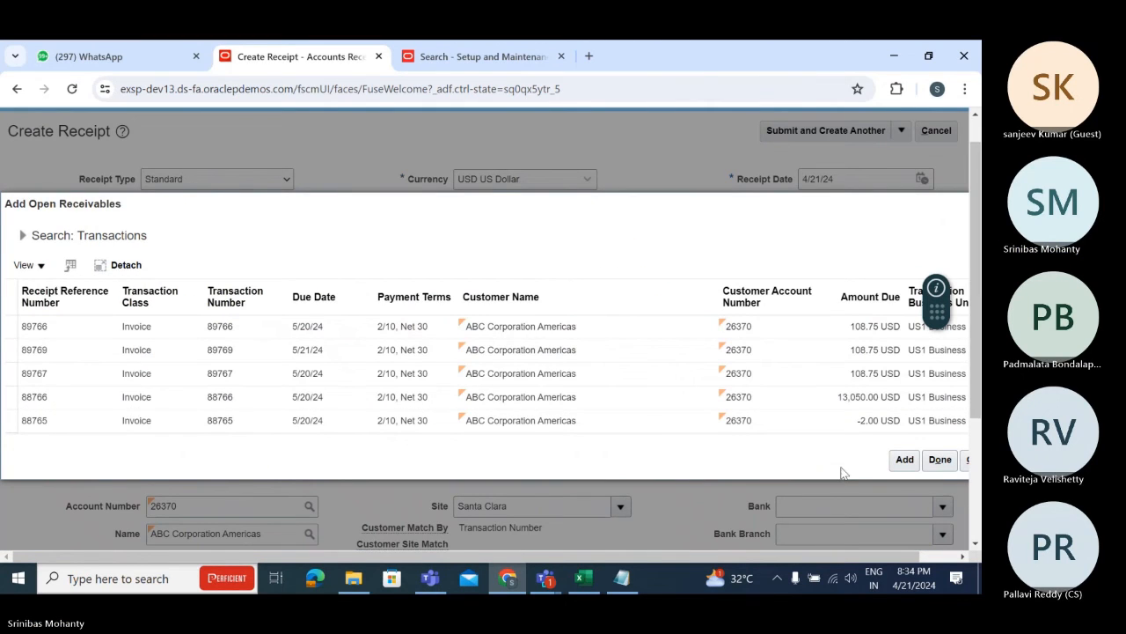
left_click_drag(975, 344, 977, 386)
left_click_drag(684, 161, 391, 206)
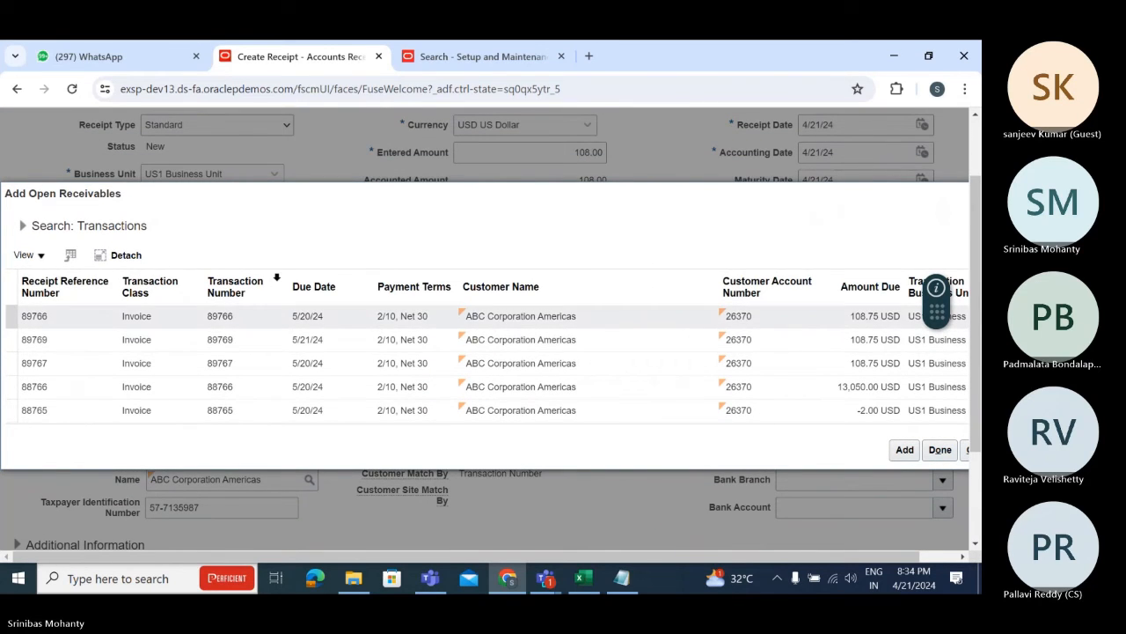
left_click_drag(296, 223, 164, 250)
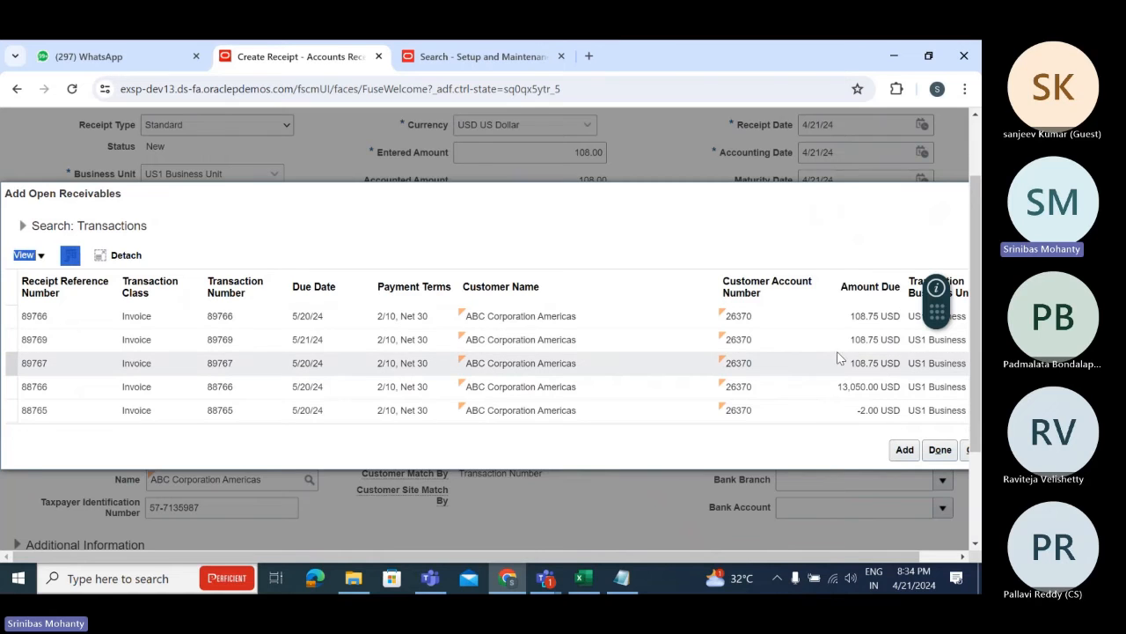
Check the transaction number noted in Notepad and add invoice 90766 to the receipt's remittance reference detail.
scroll(837, 351, "down", 2)
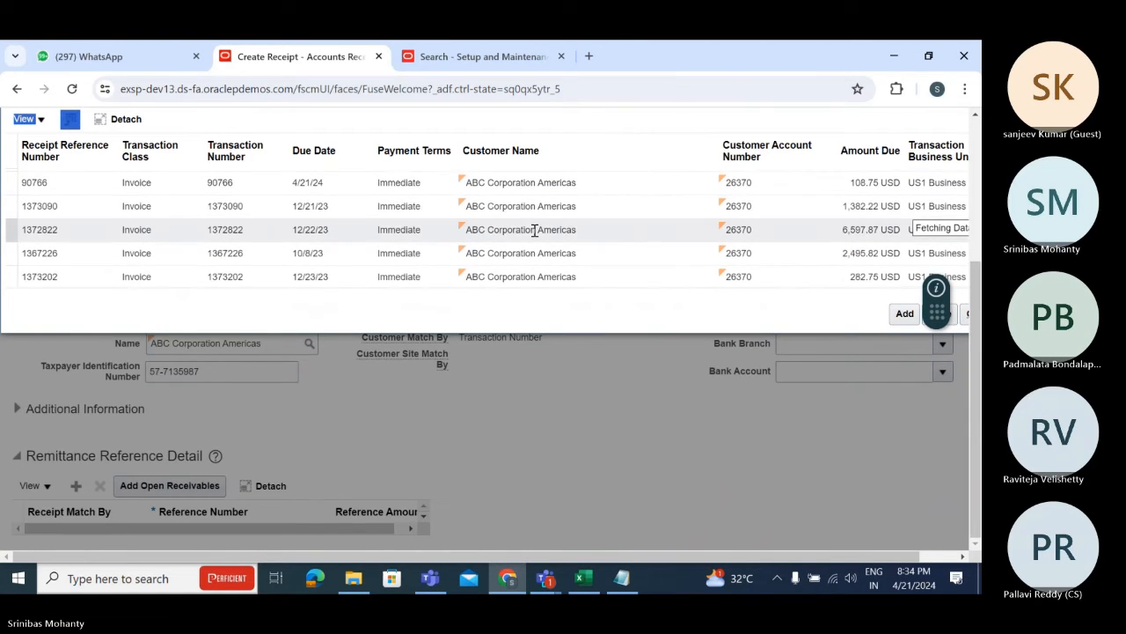
left_click(622, 578)
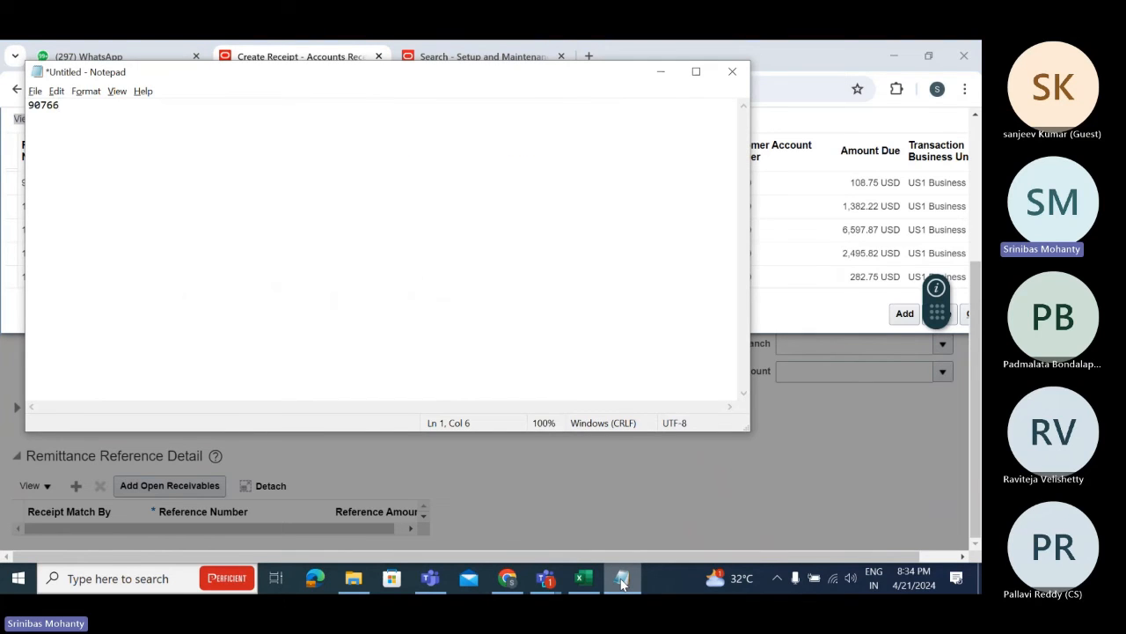
left_click(622, 579)
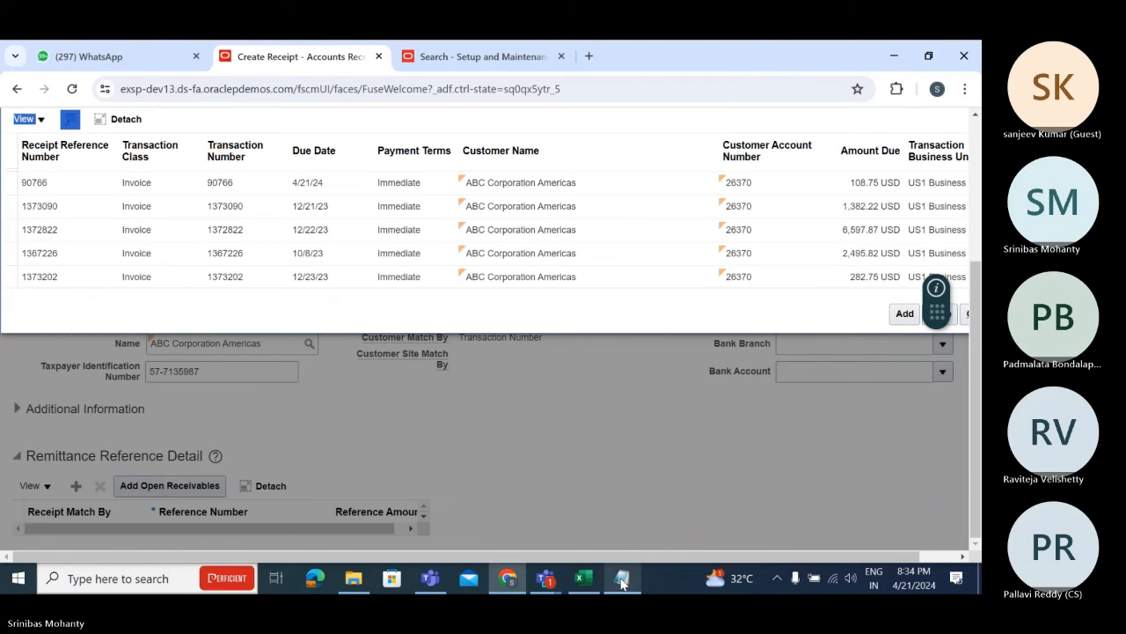
left_click(53, 185)
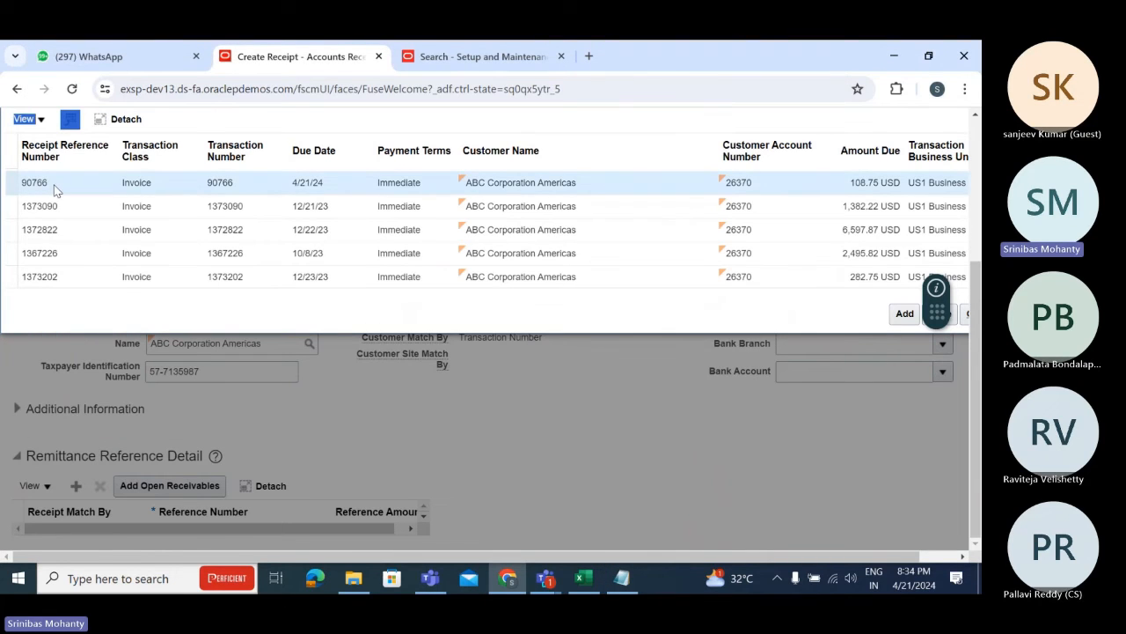
left_click(906, 315)
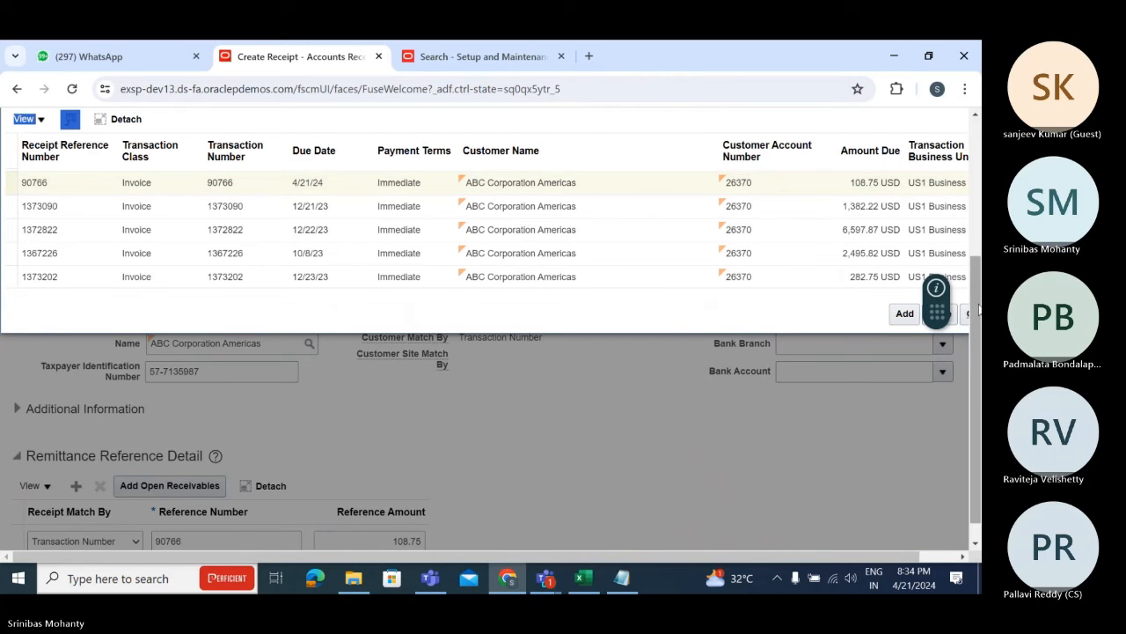
left_click(942, 341)
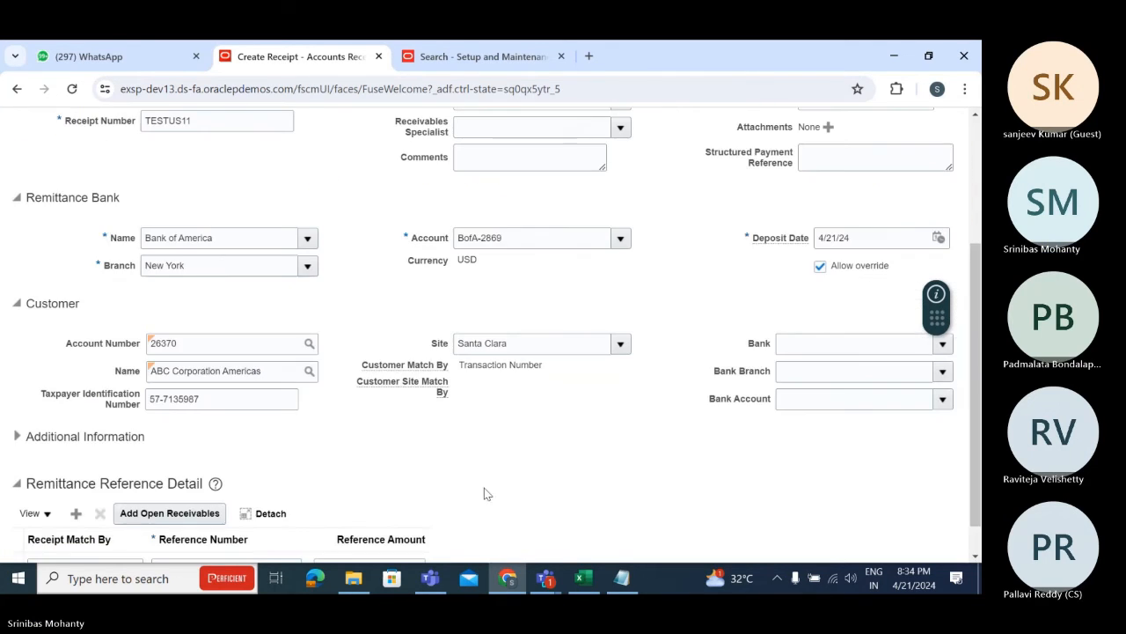
Submit the receipt with immediate AutoApply and continue although the reference amount exceeds the payment.
scroll(677, 452, "down", 1)
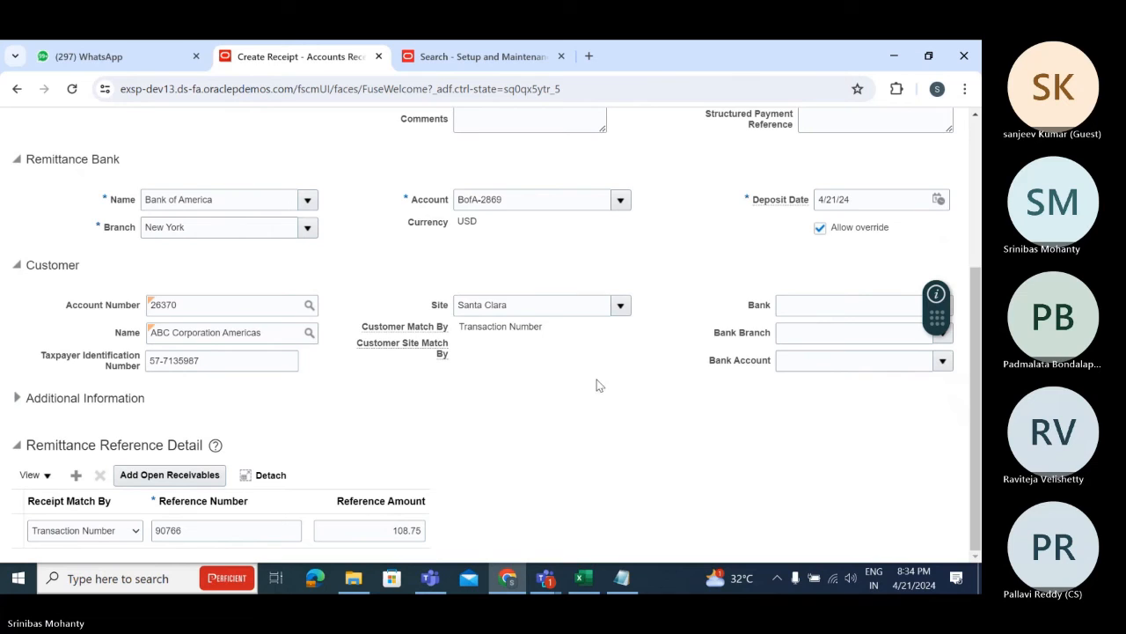
left_click(380, 531)
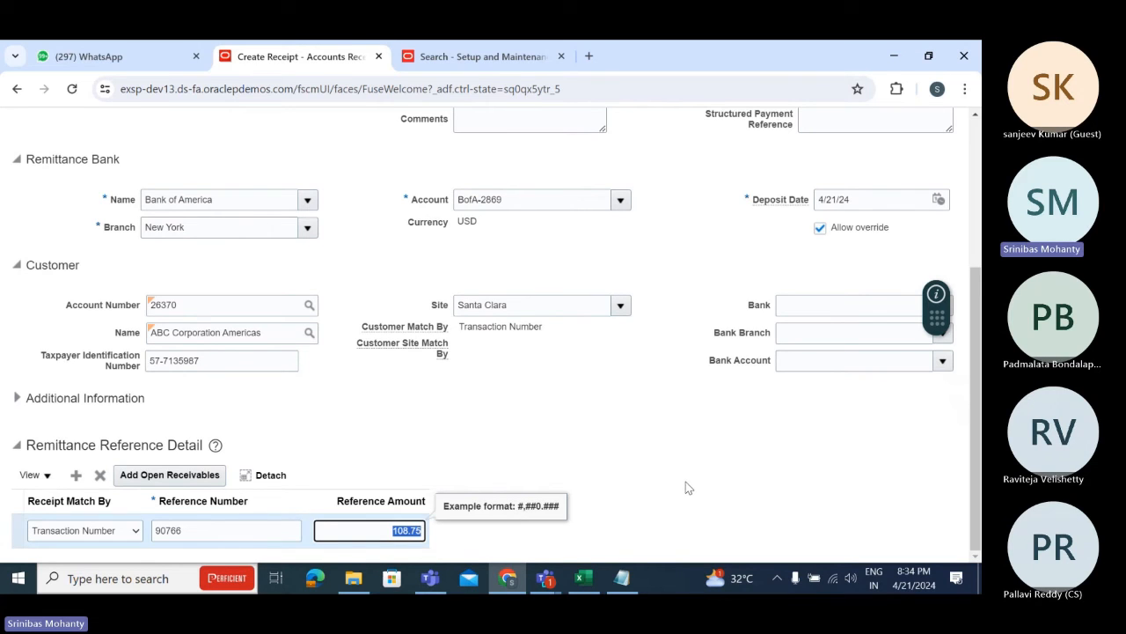
scroll(686, 481, "up", 5)
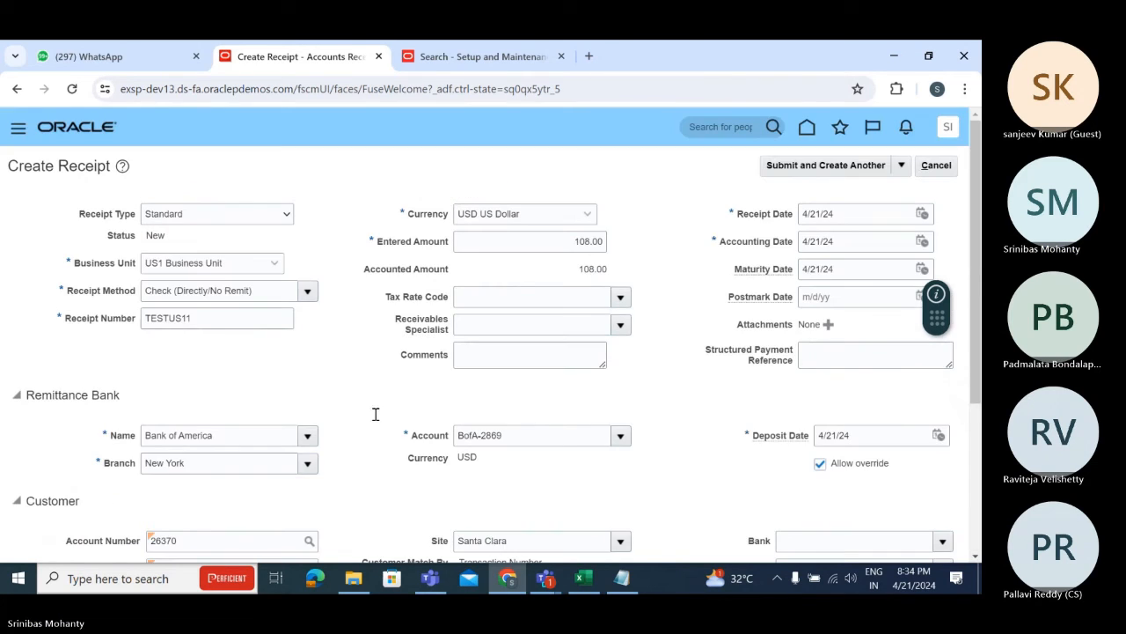
left_click(902, 166)
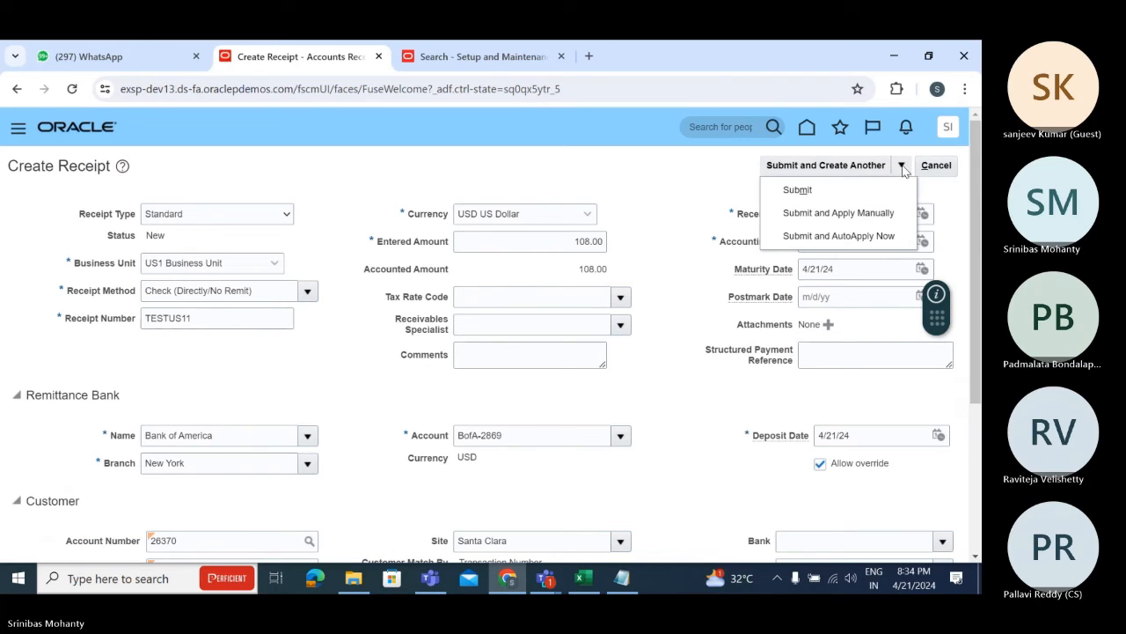
left_click(861, 236)
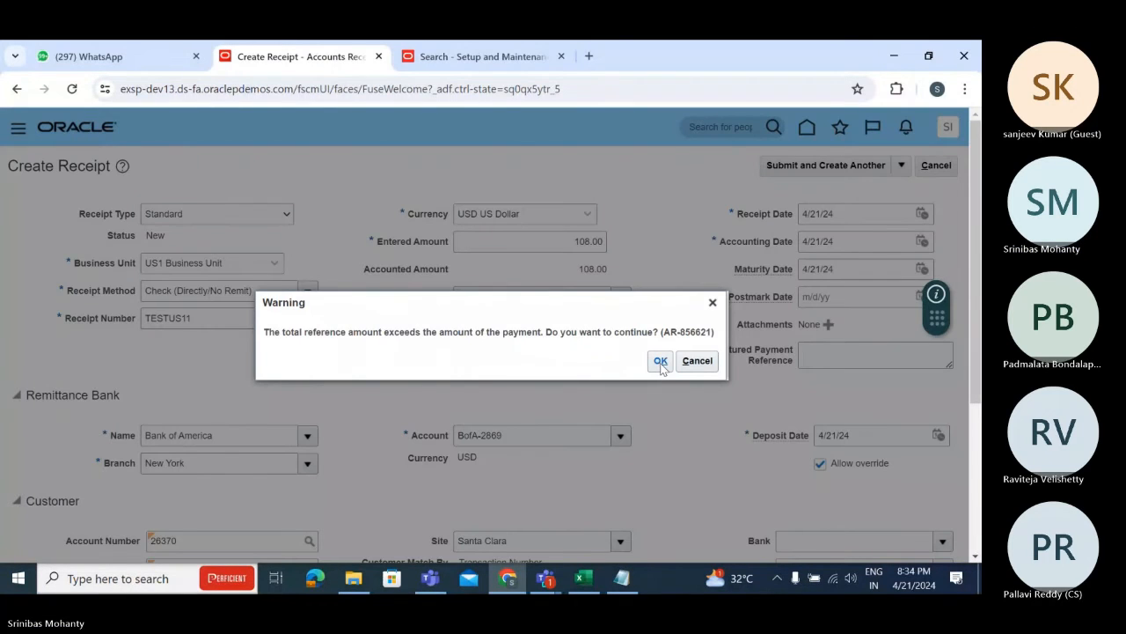
left_click(661, 362)
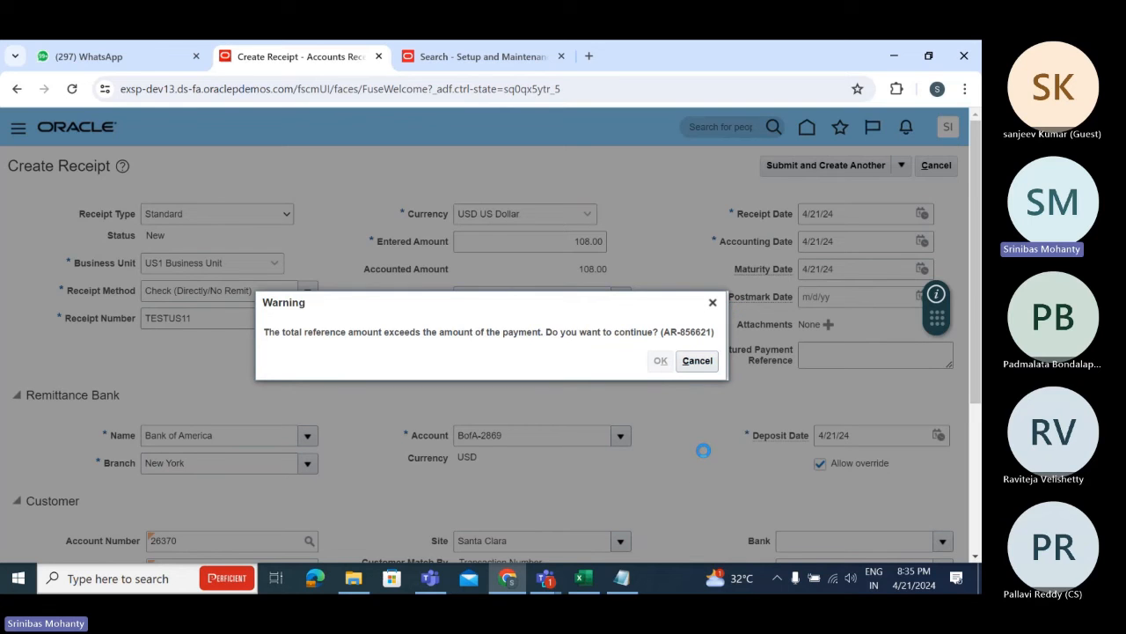
Add an application for transaction 90766 to the receipt's details.
scroll(656, 354, "down", 5)
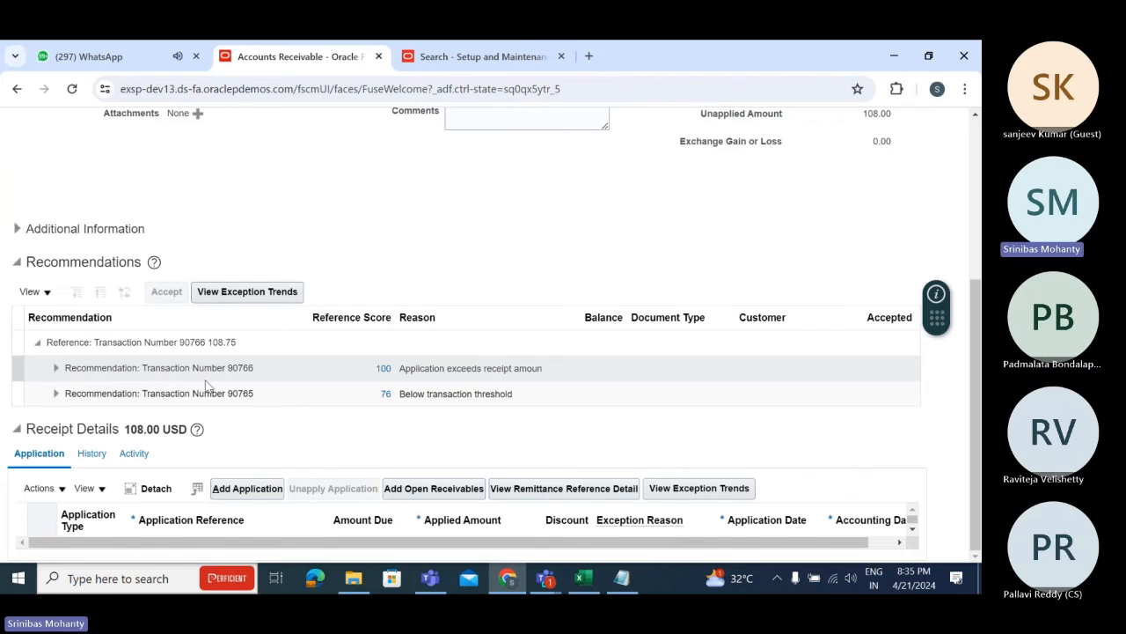
left_click(262, 373)
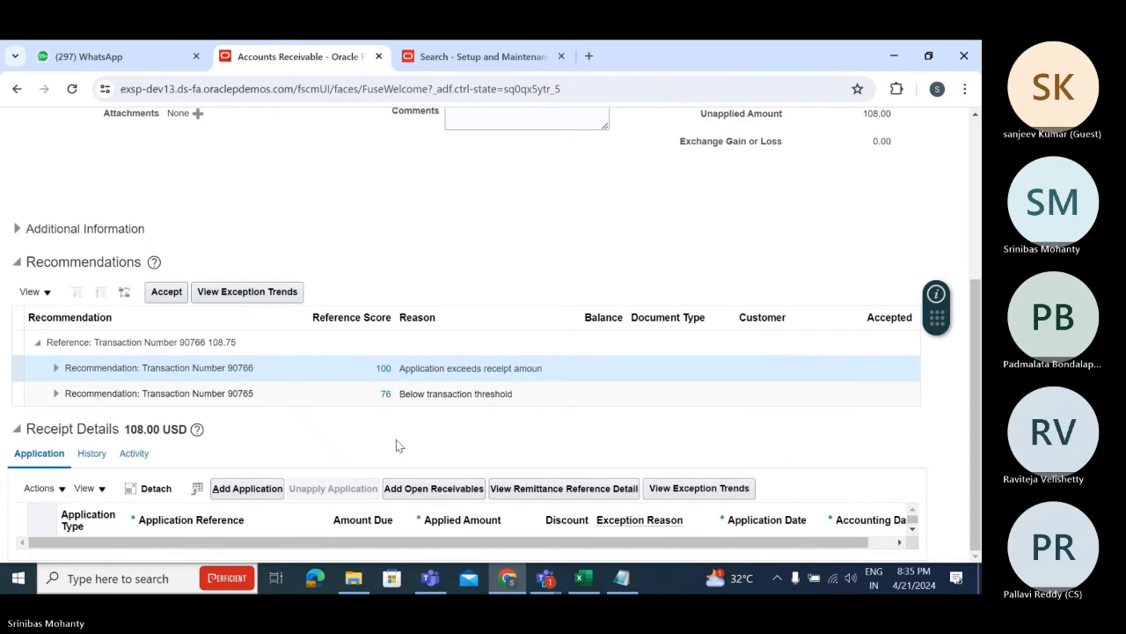
left_click(259, 491)
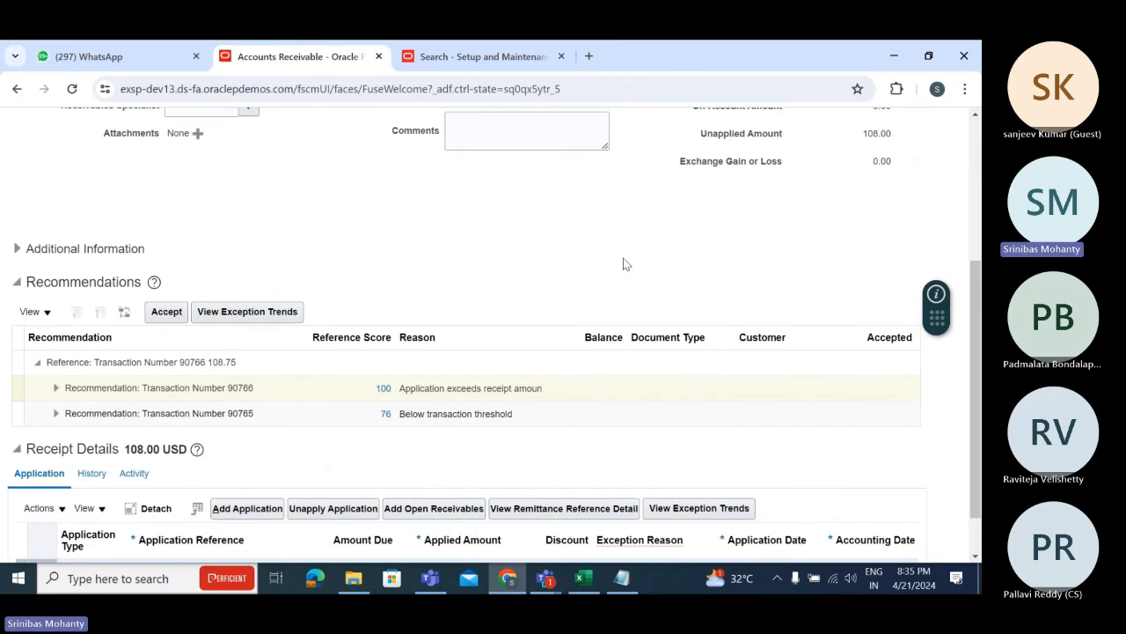
scroll(623, 261, "up", 1)
scroll(624, 259, "up", 2)
scroll(621, 262, "down", 4)
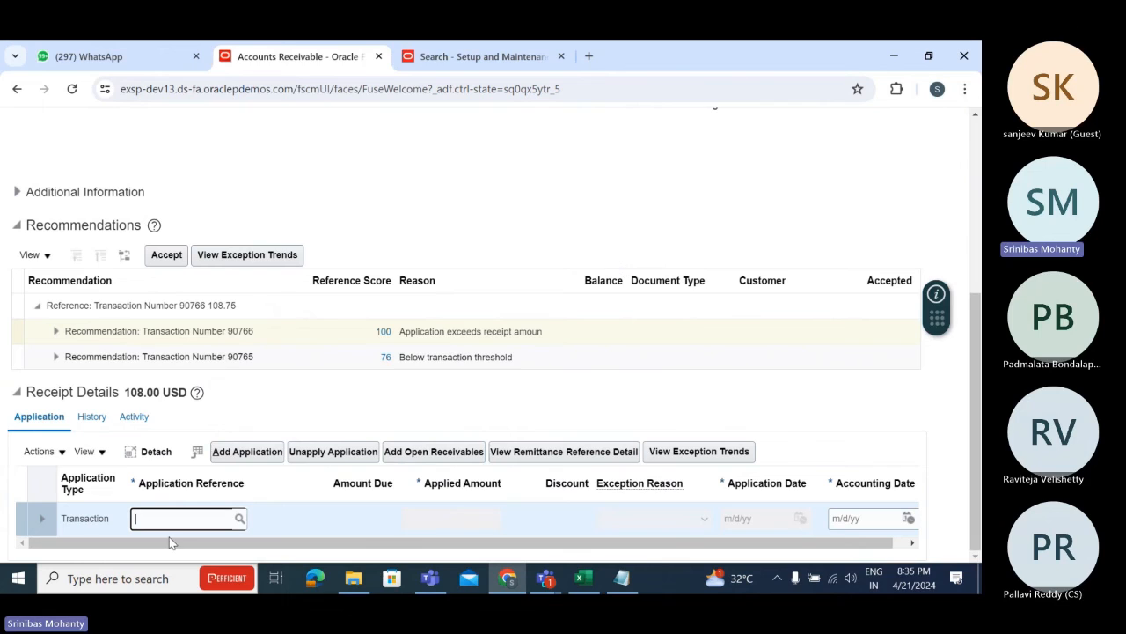
type("90766")
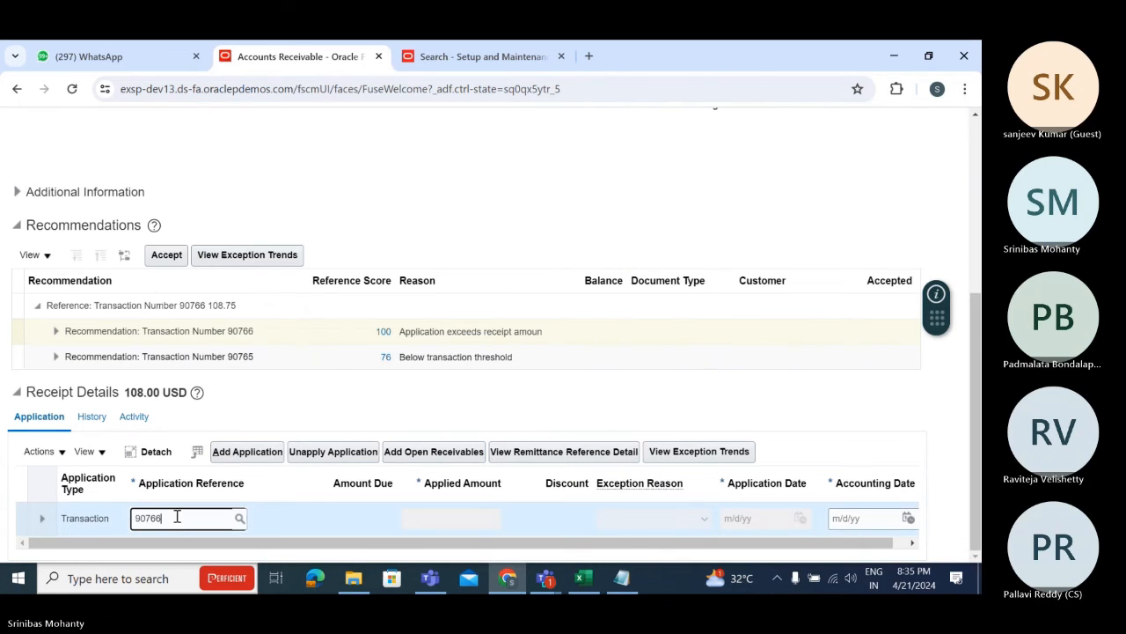
key("Tab")
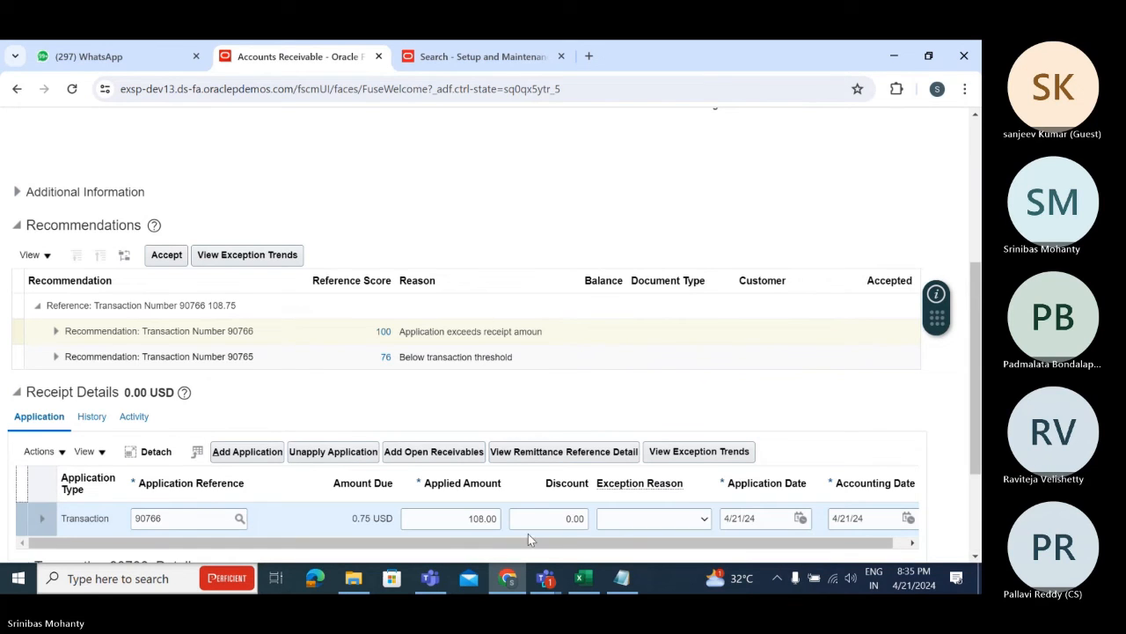
Check the amount still due on transaction 90766, then save and close the receipt.
scroll(673, 309, "up", 3)
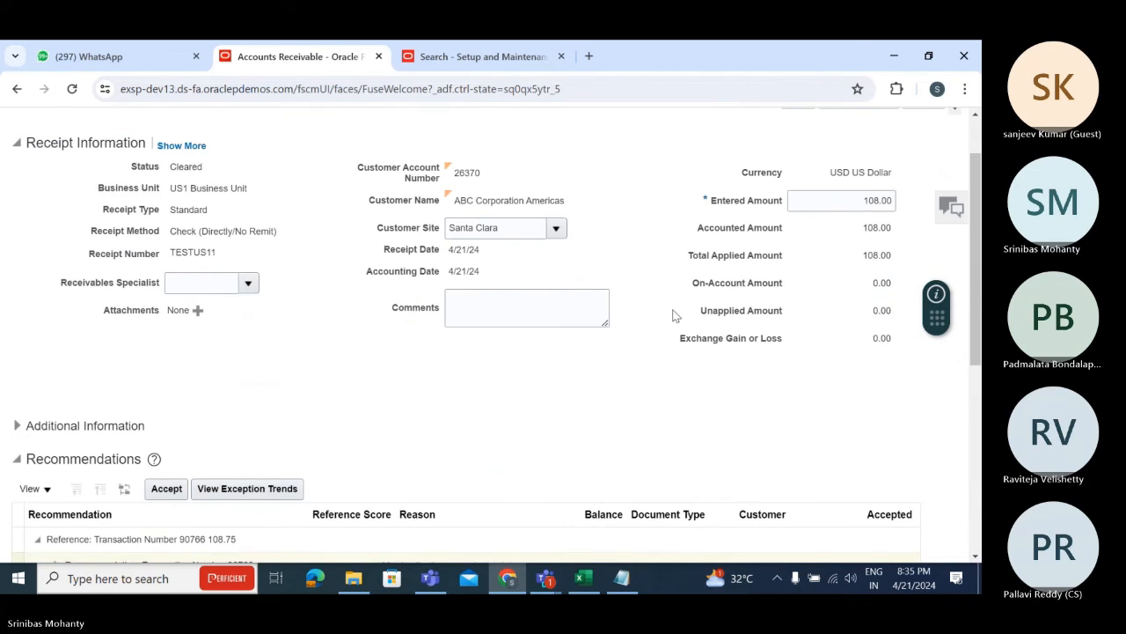
scroll(673, 315, "down", 5)
left_click_drag(354, 357, 380, 365)
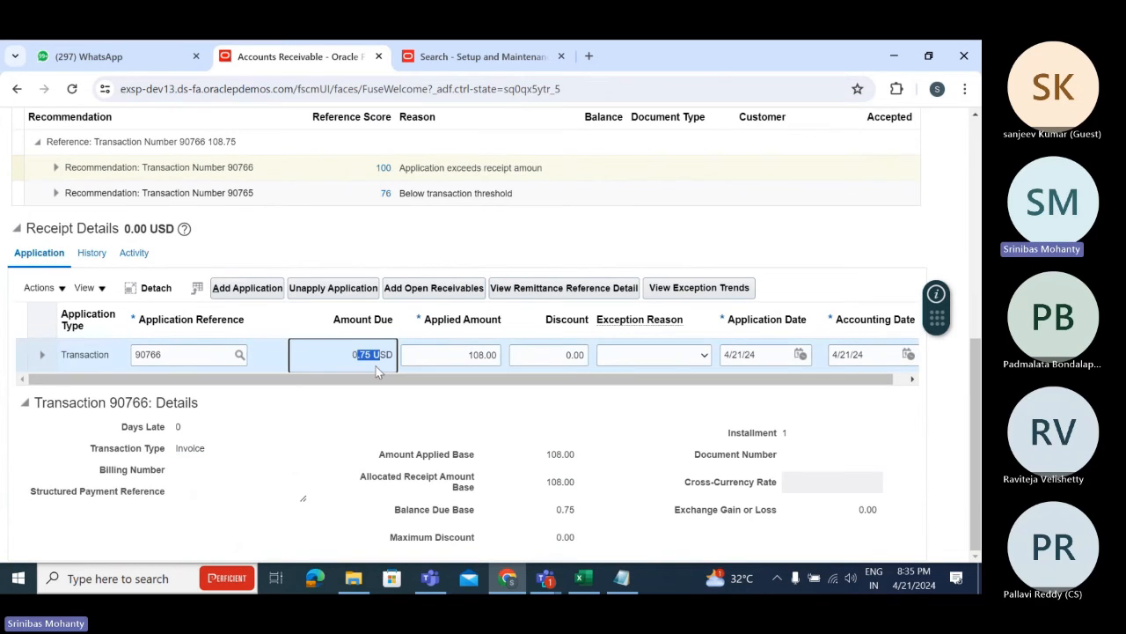
scroll(445, 427, "up", 6)
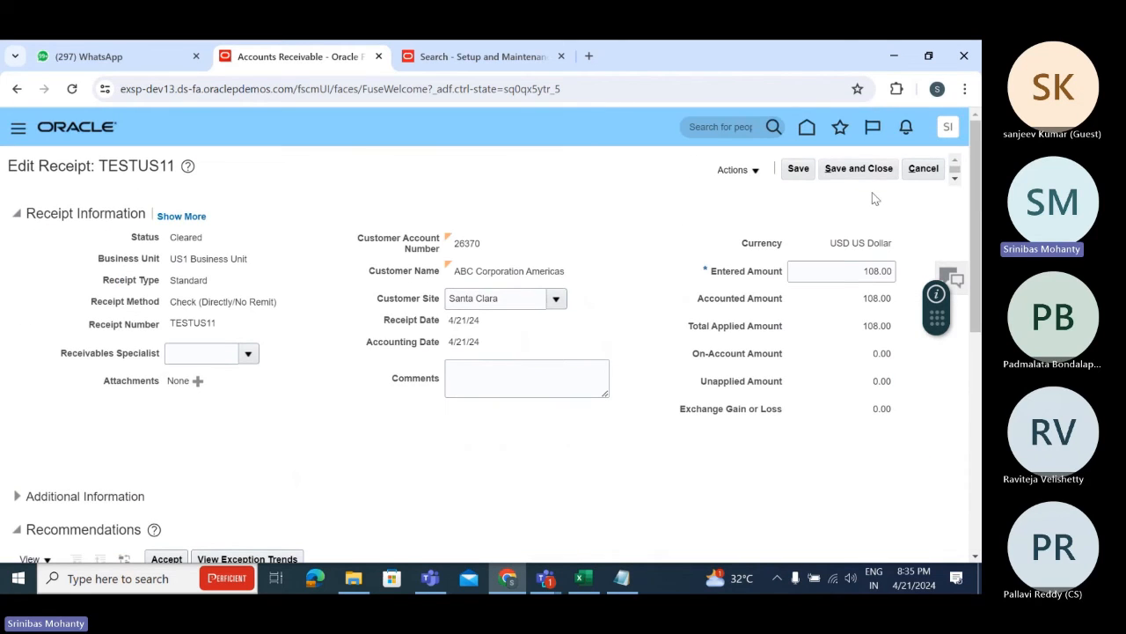
left_click(798, 168)
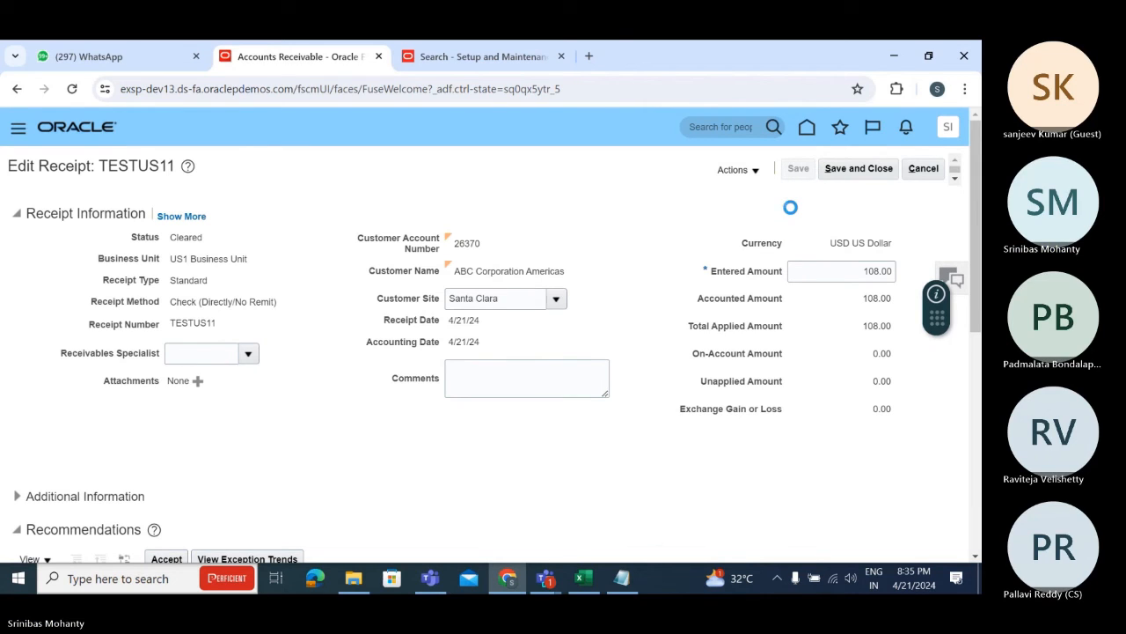
left_click(872, 170)
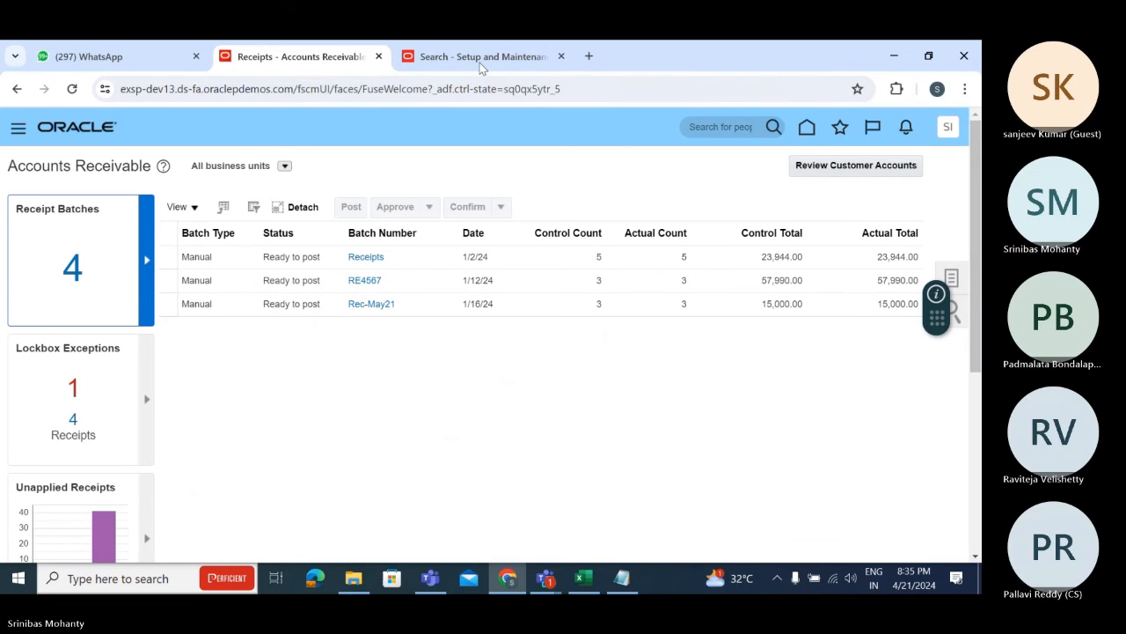
Open the Revenue work area under Receivables and check transaction 90766 among the deferred revenue pending contingency removal.
left_click(807, 126)
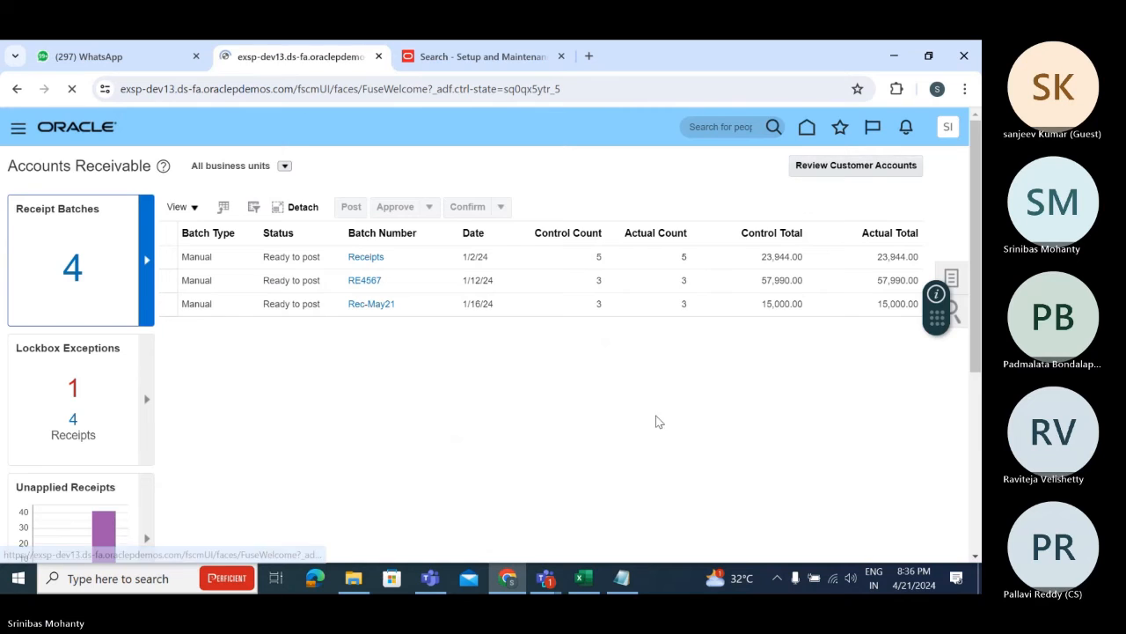
scroll(663, 317, "down", 5)
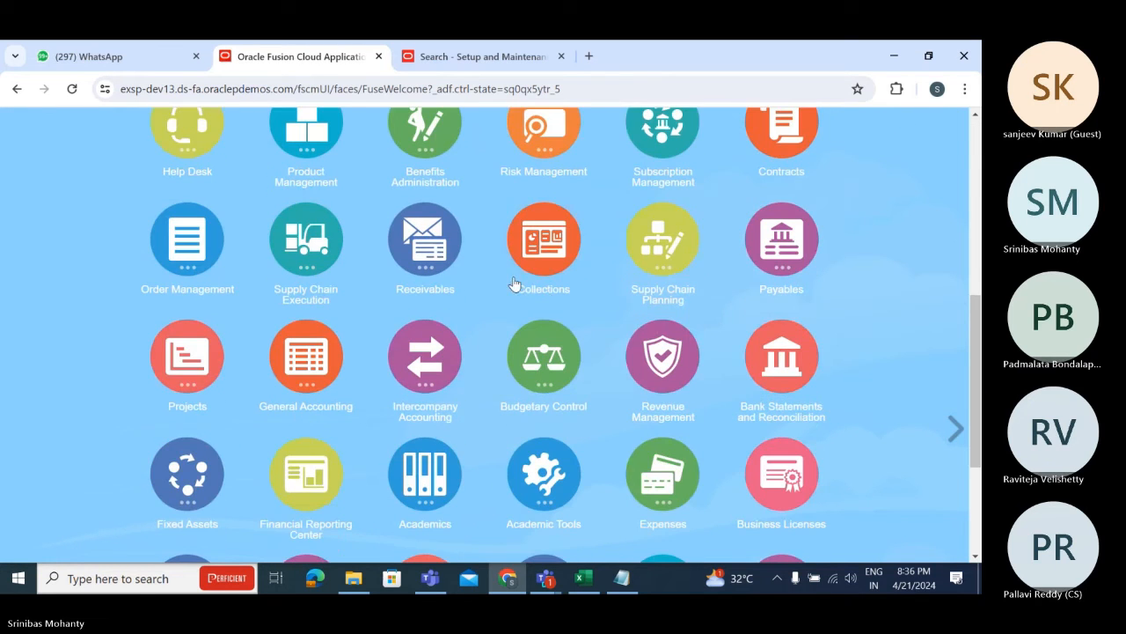
left_click(427, 243)
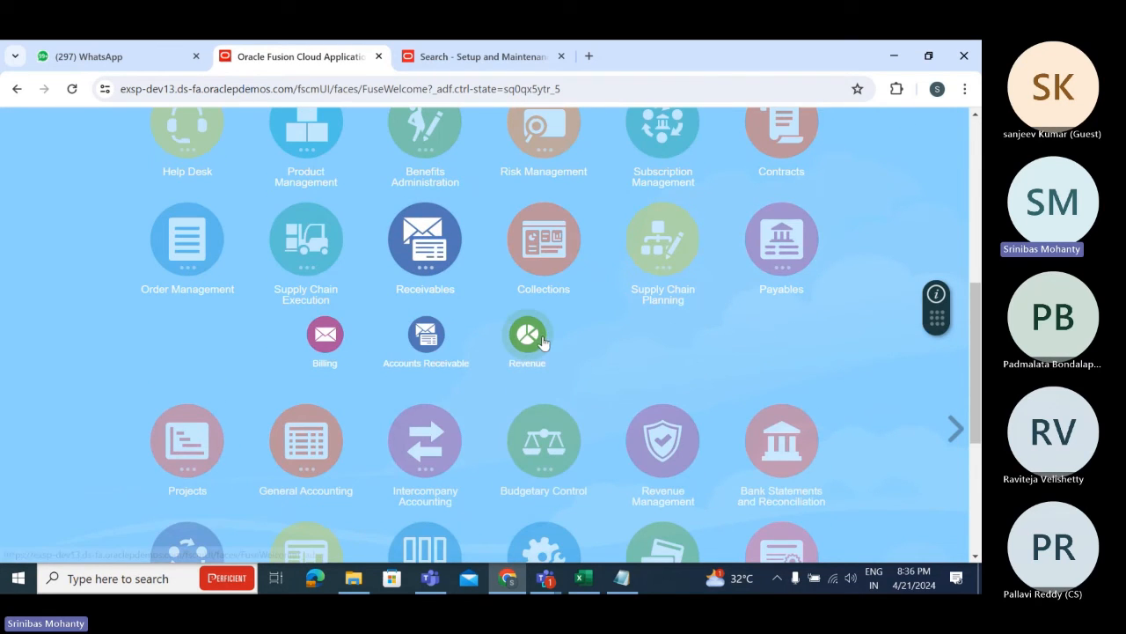
left_click(532, 337)
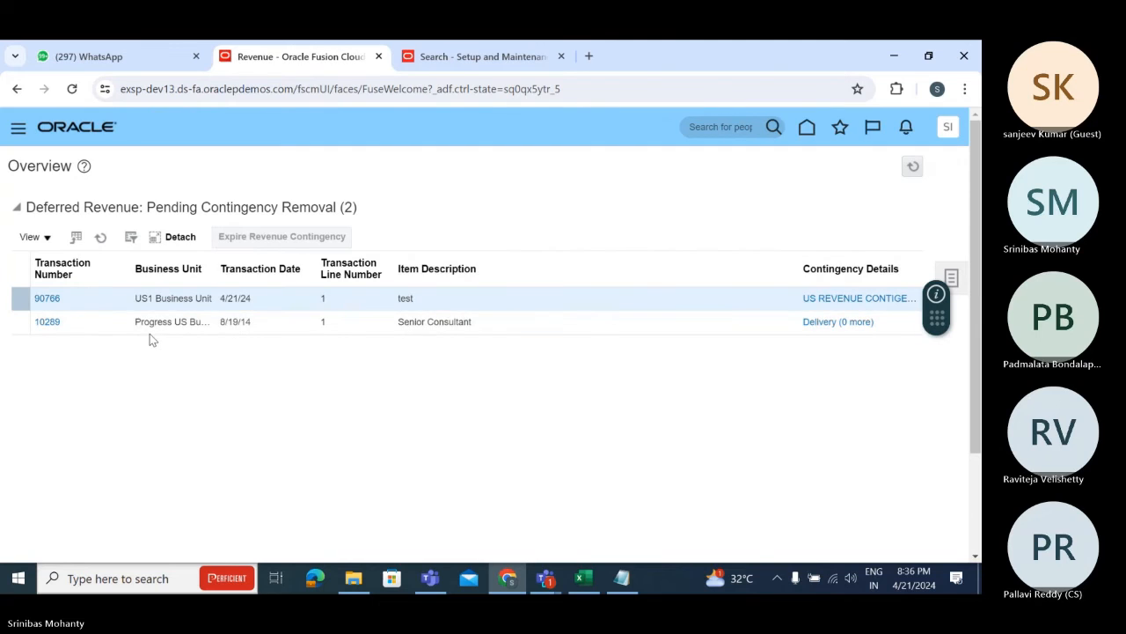
double_click(77, 303)
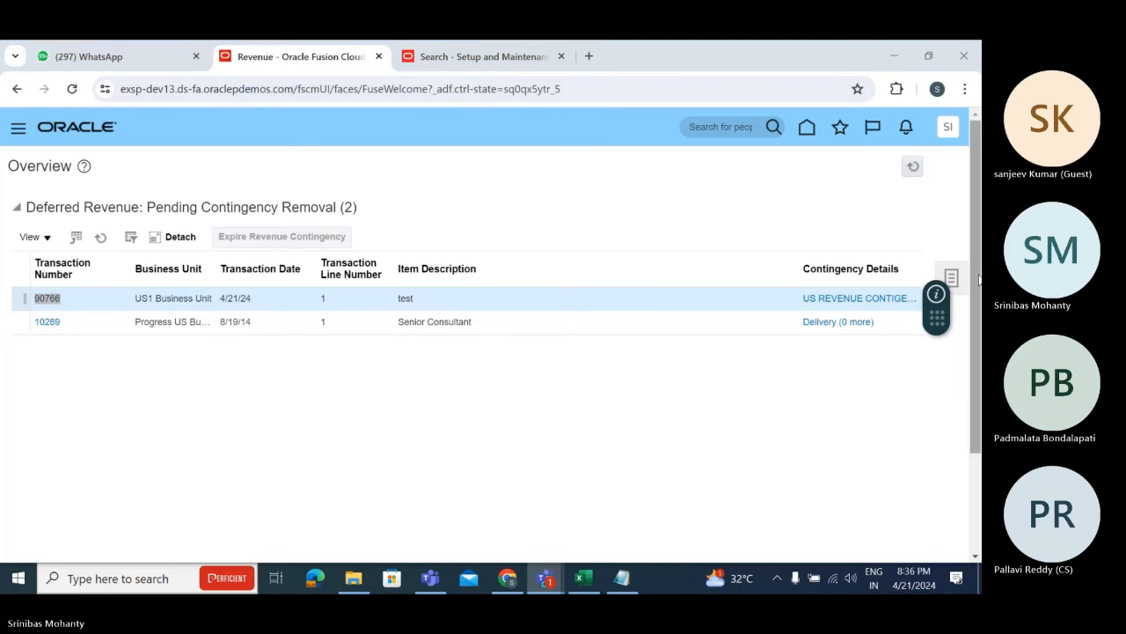
left_click(976, 310)
mouse_move(977, 316)
left_mouse_down()
mouse_move(976, 418)
mouse_move(975, 299)
left_mouse_up()
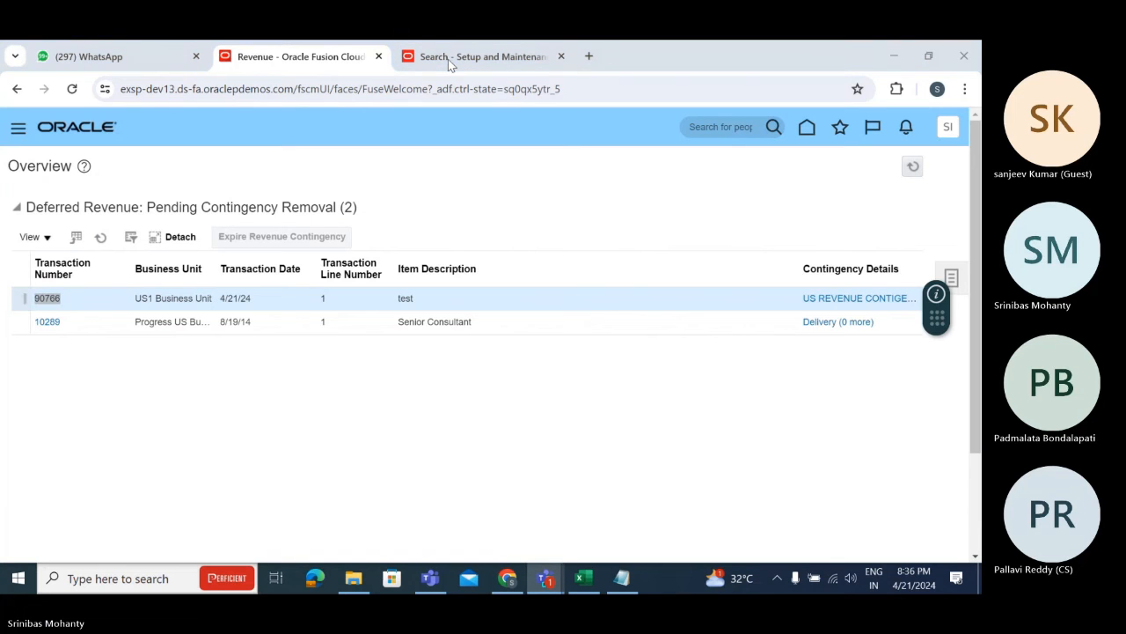
Return to Accounts Receivable and start creating a new receipt.
left_click(806, 126)
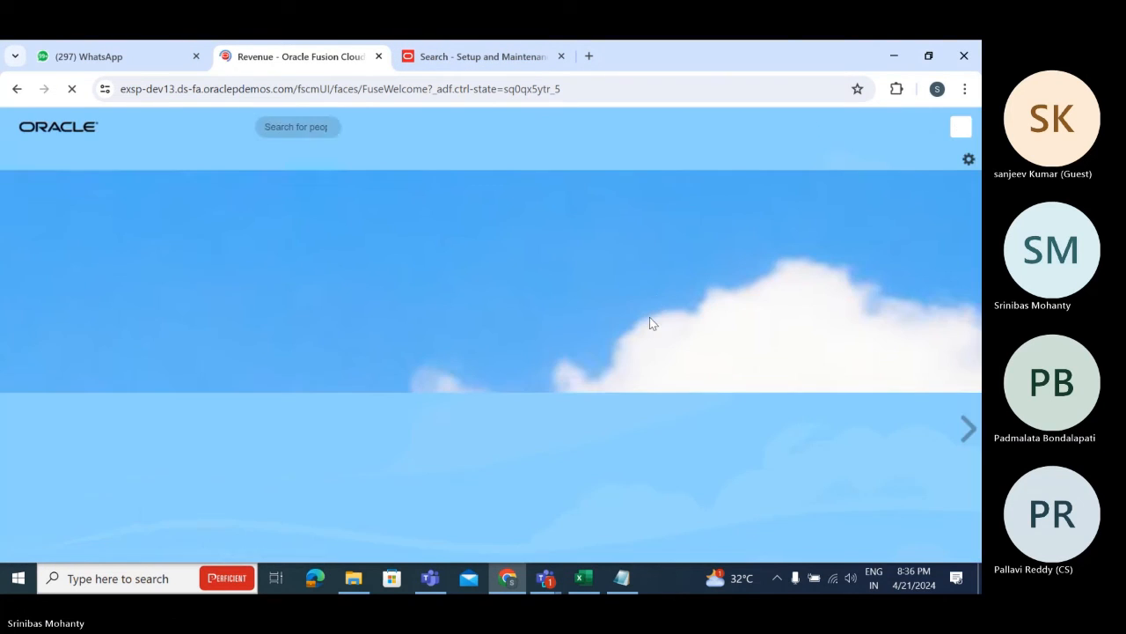
scroll(663, 299, "down", 6)
scroll(662, 299, "up", 4)
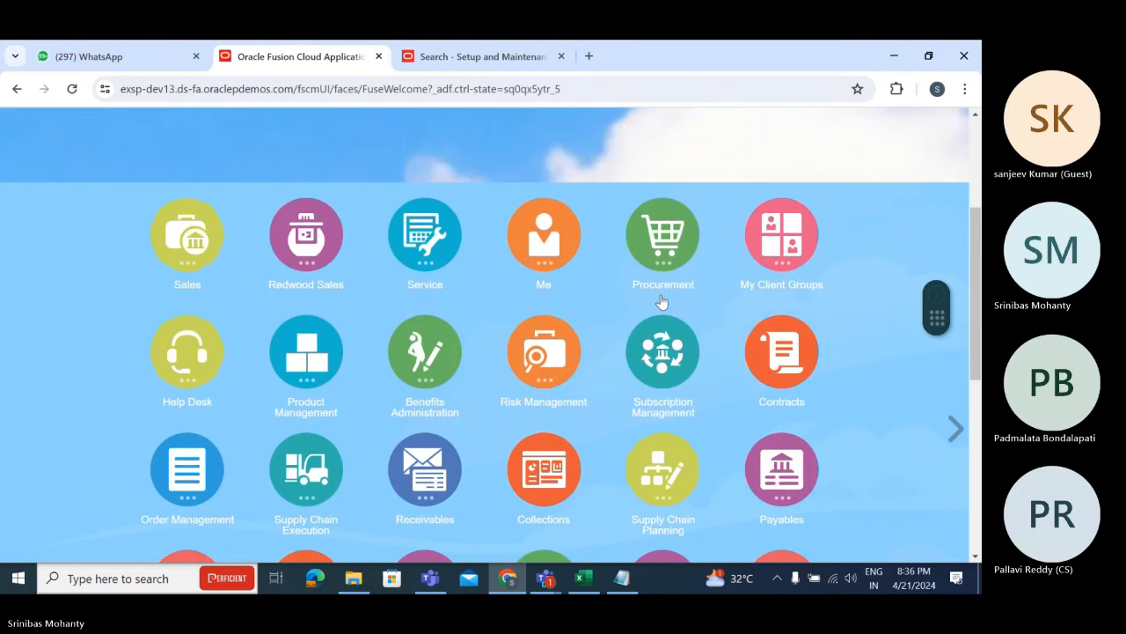
scroll(191, 403, "down", 3)
left_click(425, 238)
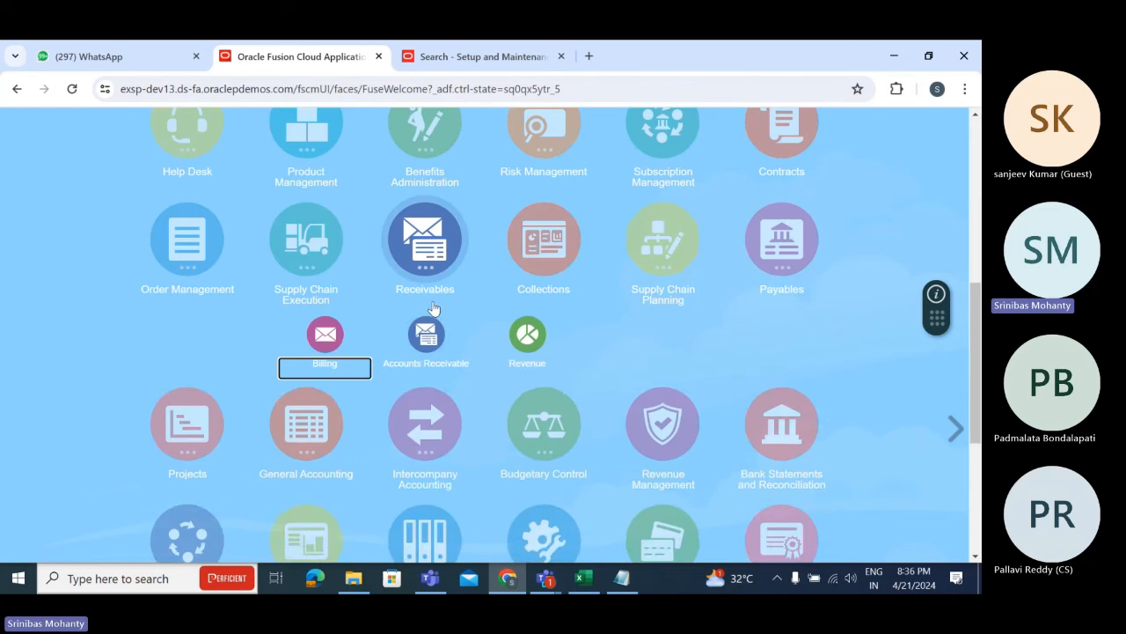
left_click(426, 333)
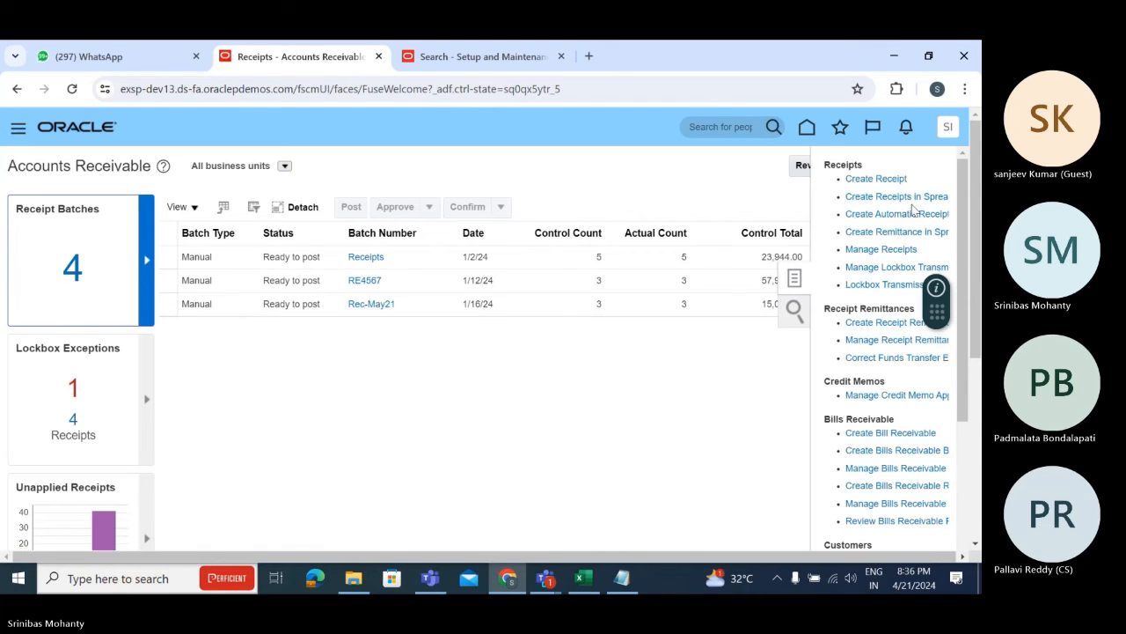
left_click(875, 179)
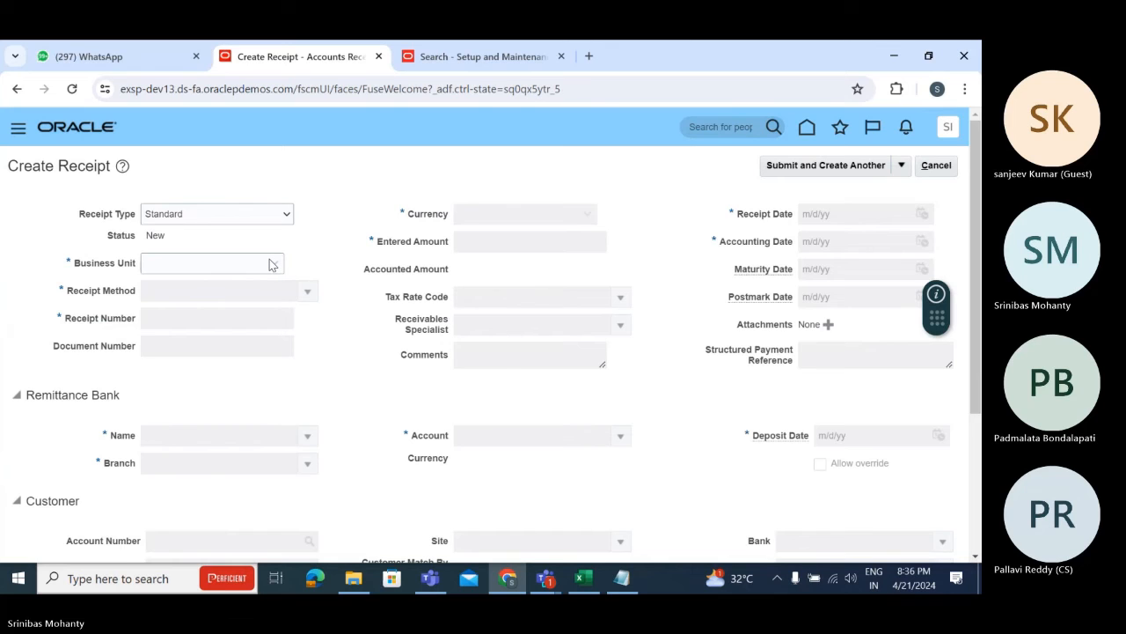
Fill in receipt TESTUS12 for US1 Business Unit with method Check (Directly/No Remit) and an entered amount of 0.75 USD.
left_click(270, 264)
left_click(217, 296)
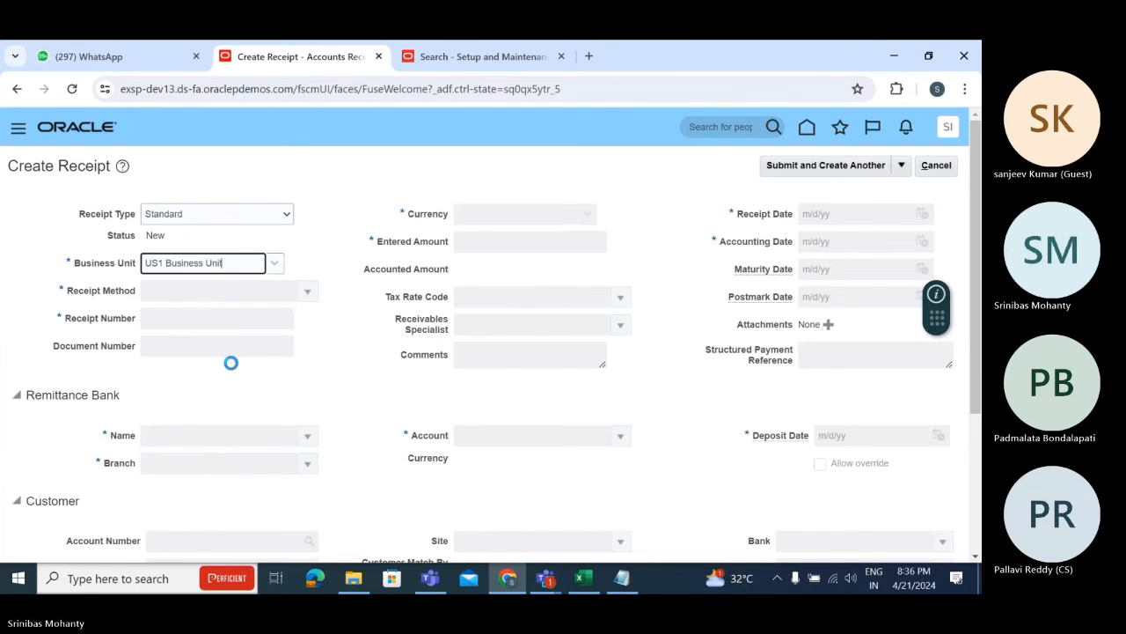
left_click(307, 291)
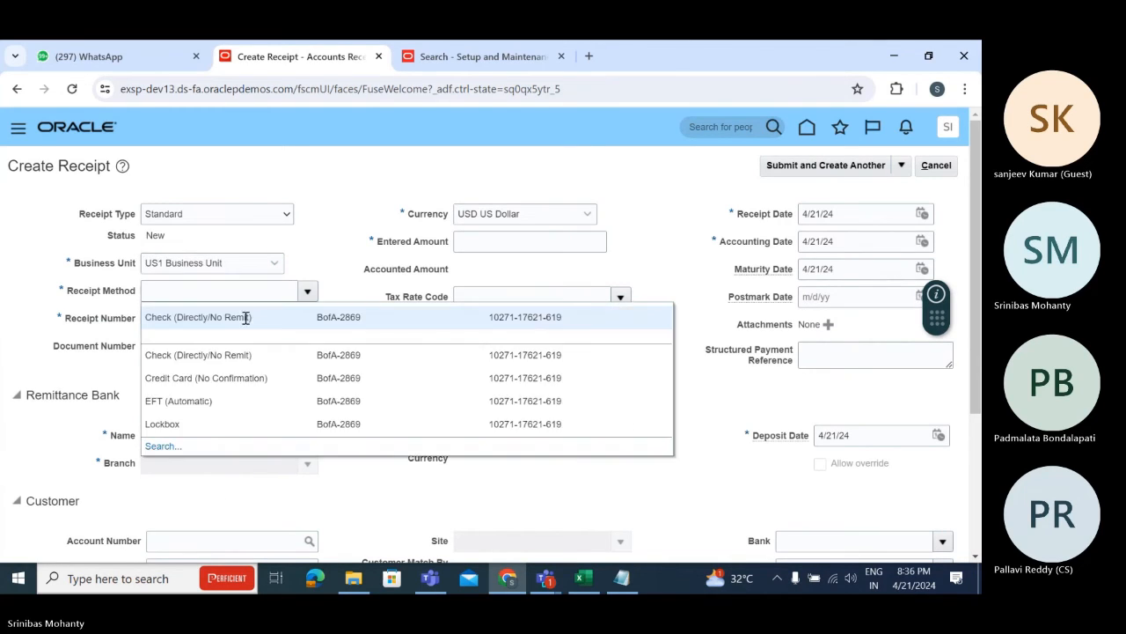
left_click(227, 318)
left_click(220, 320)
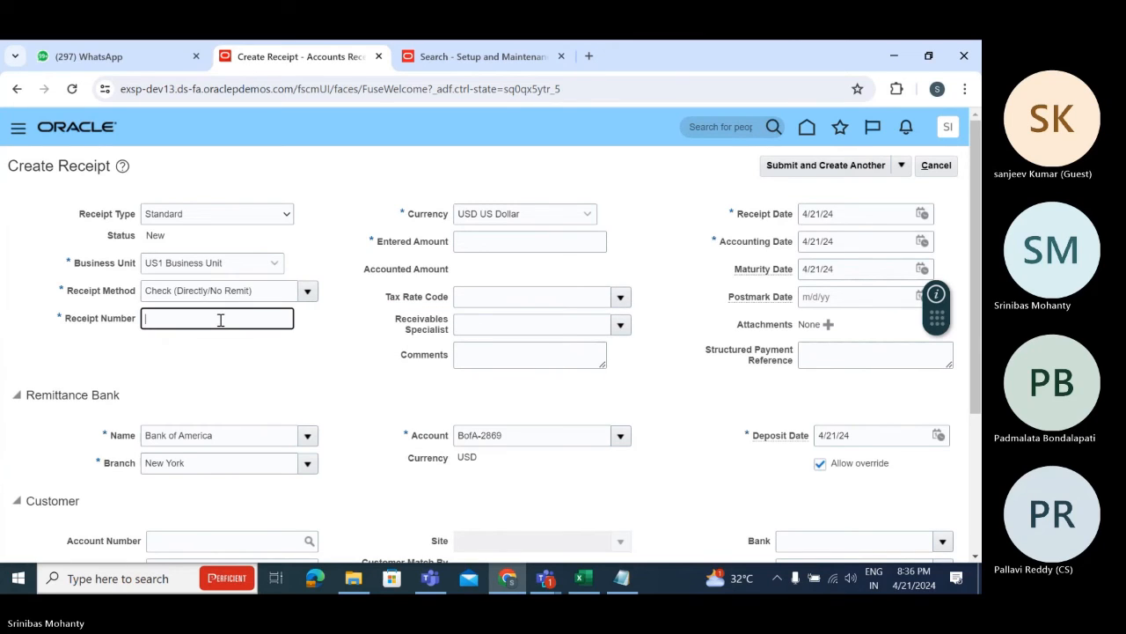
type("TESTUS12")
left_click(556, 241)
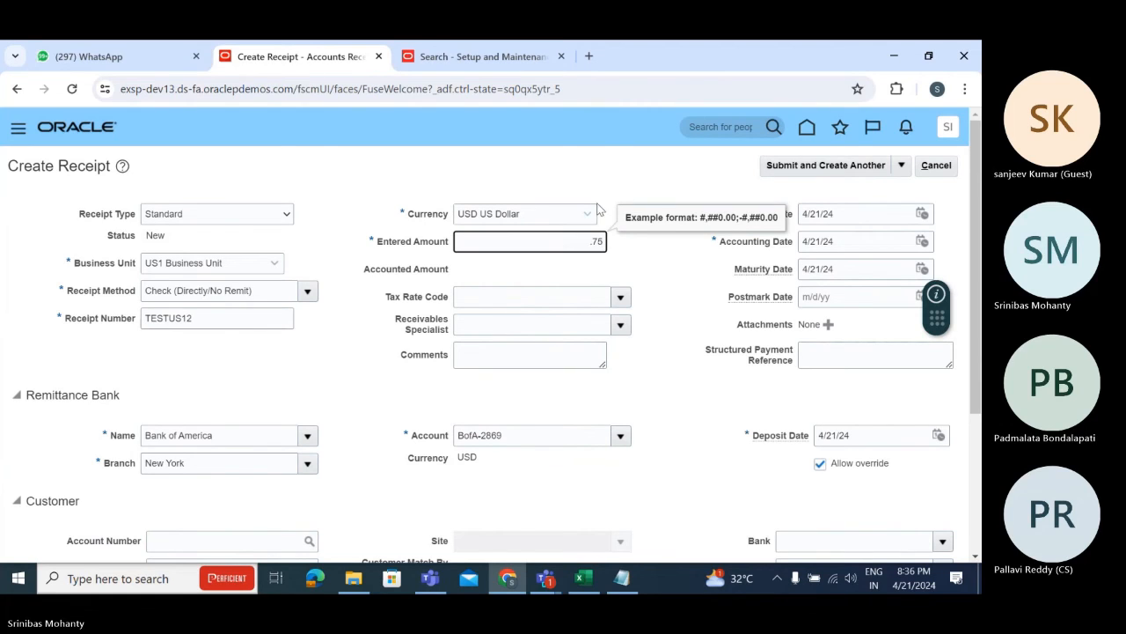
left_click(632, 166)
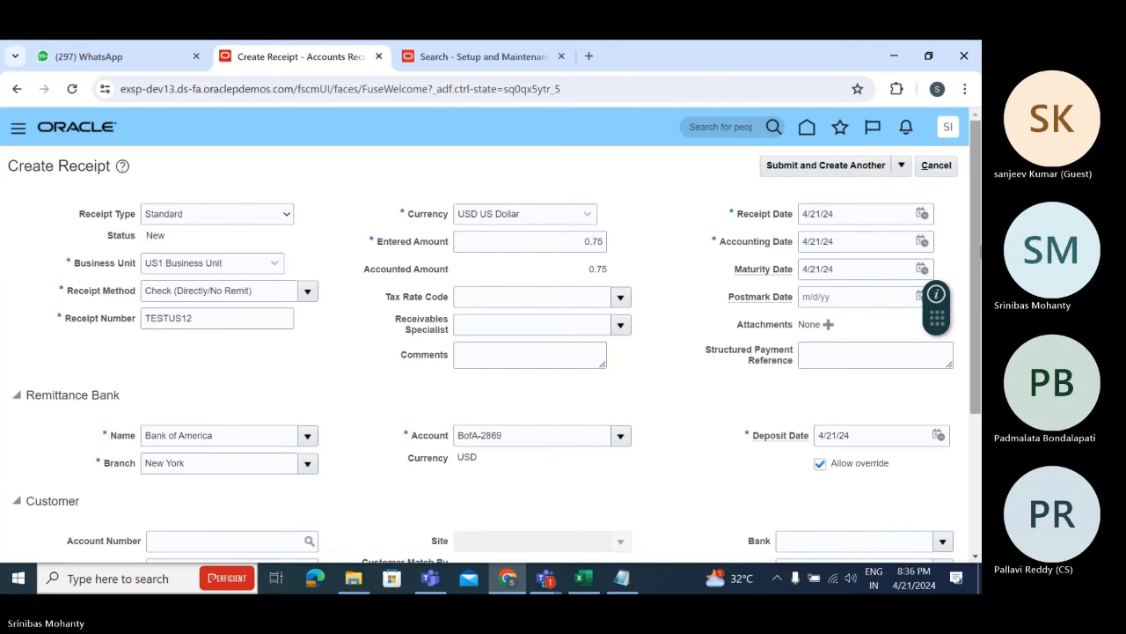
Assign customer ABC Corporation Americas to the receipt by searching for ABC, and set the site to Santa Clara.
left_click_drag(975, 264, 975, 403)
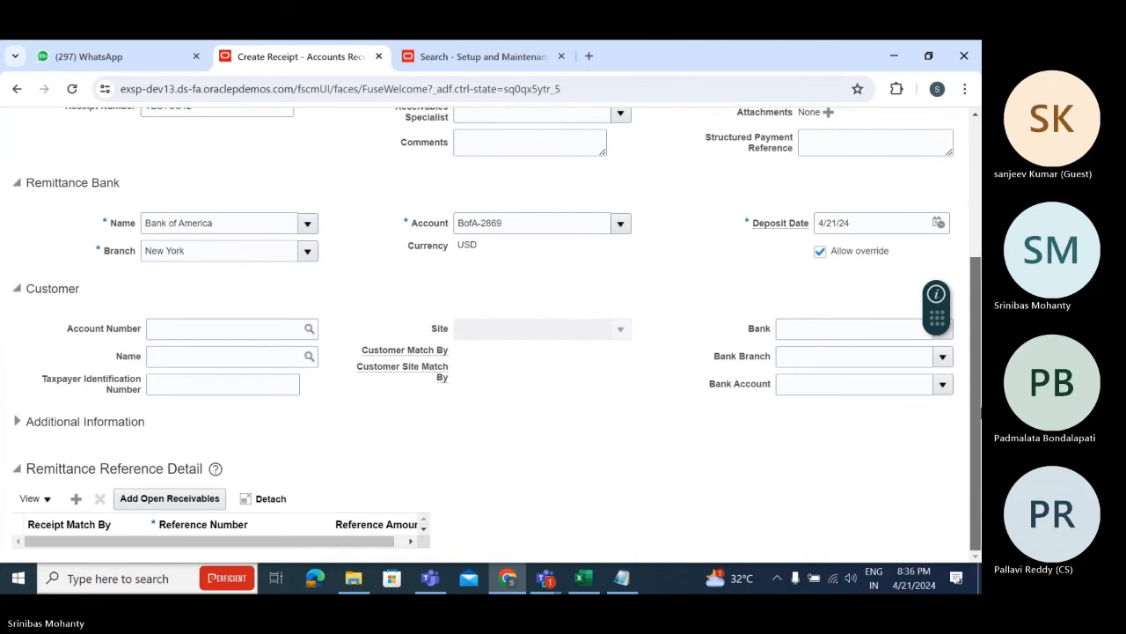
left_click(226, 326)
type("A")
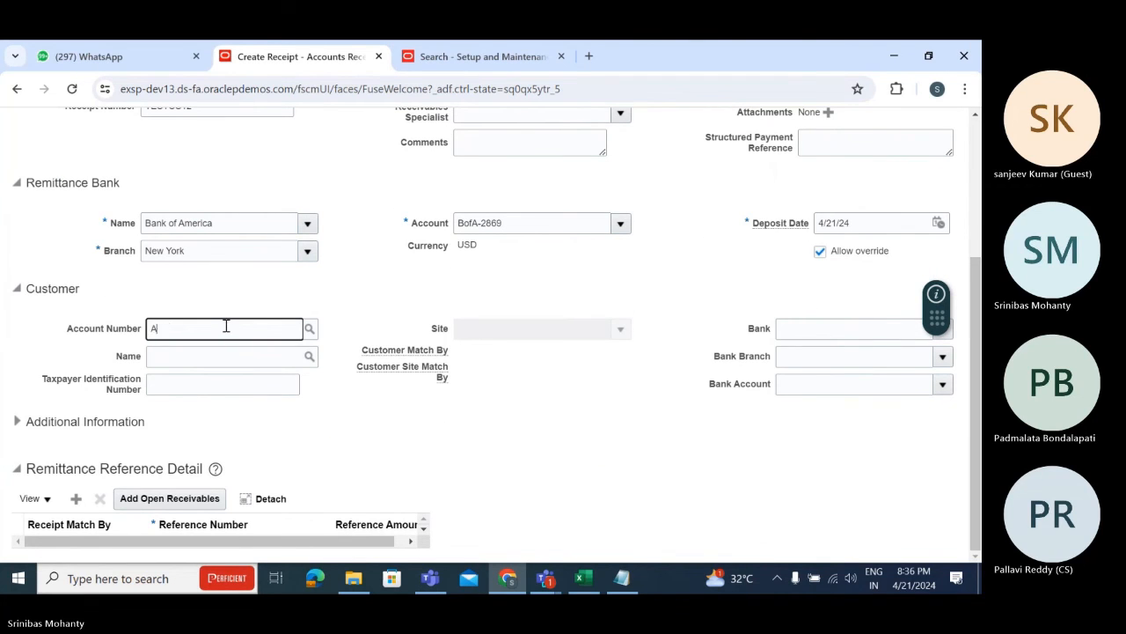
type("BC")
key("Tab")
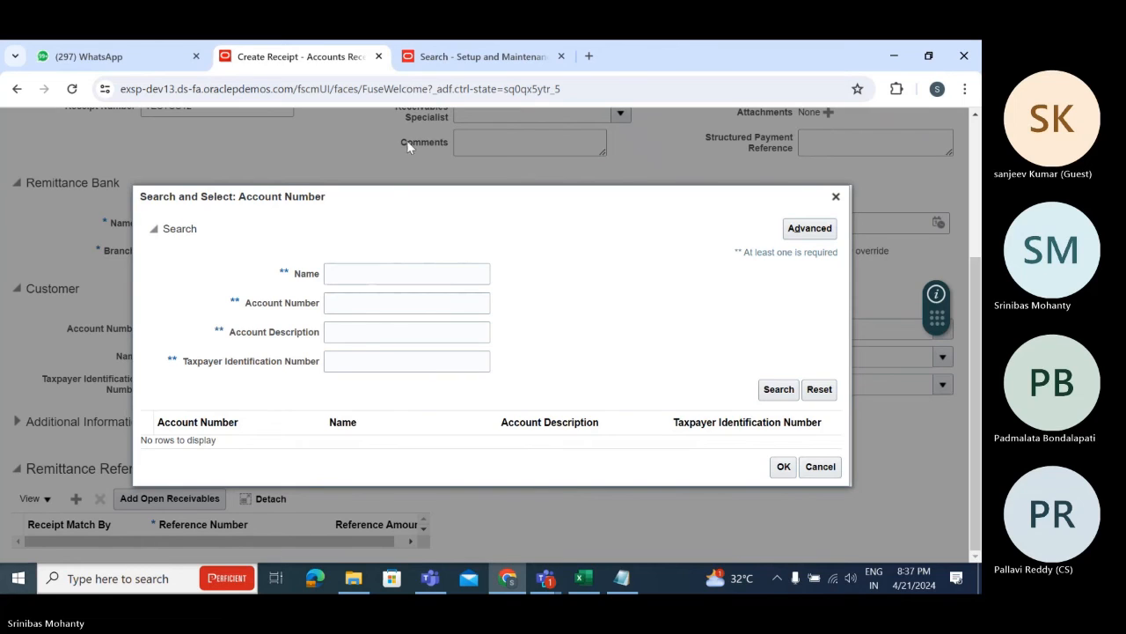
left_click(372, 273)
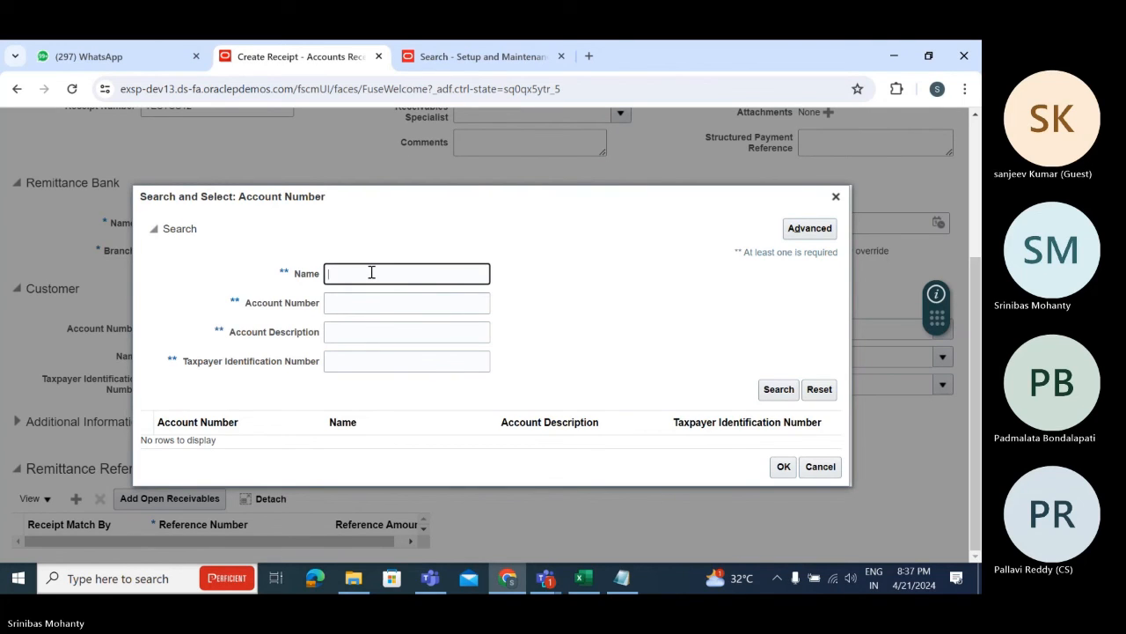
type("ABC")
left_click(780, 391)
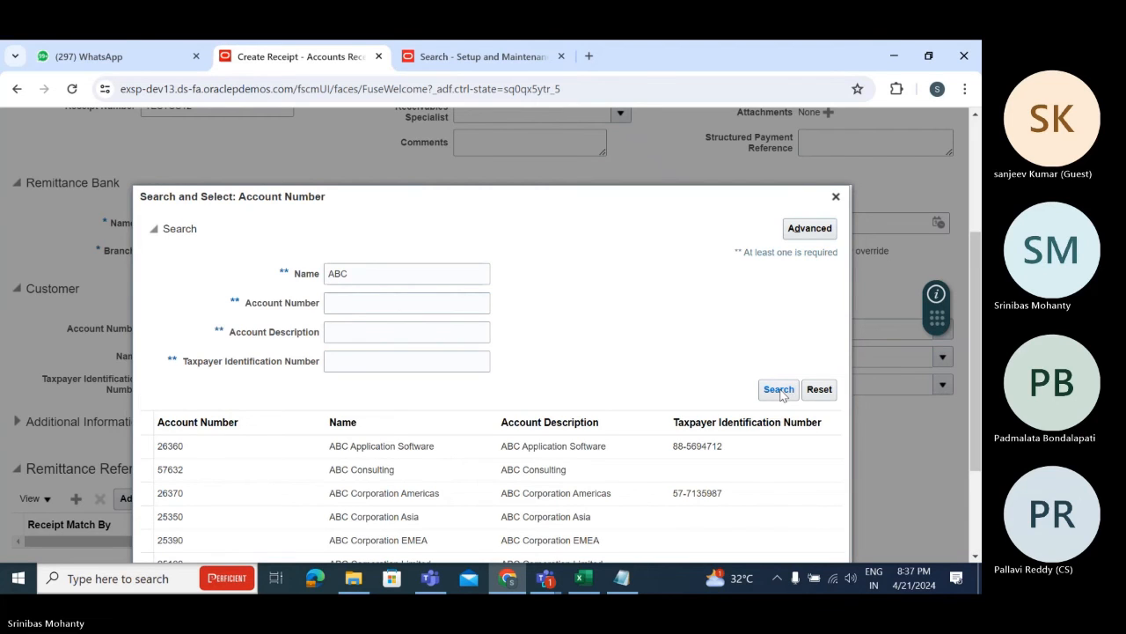
left_click(232, 494)
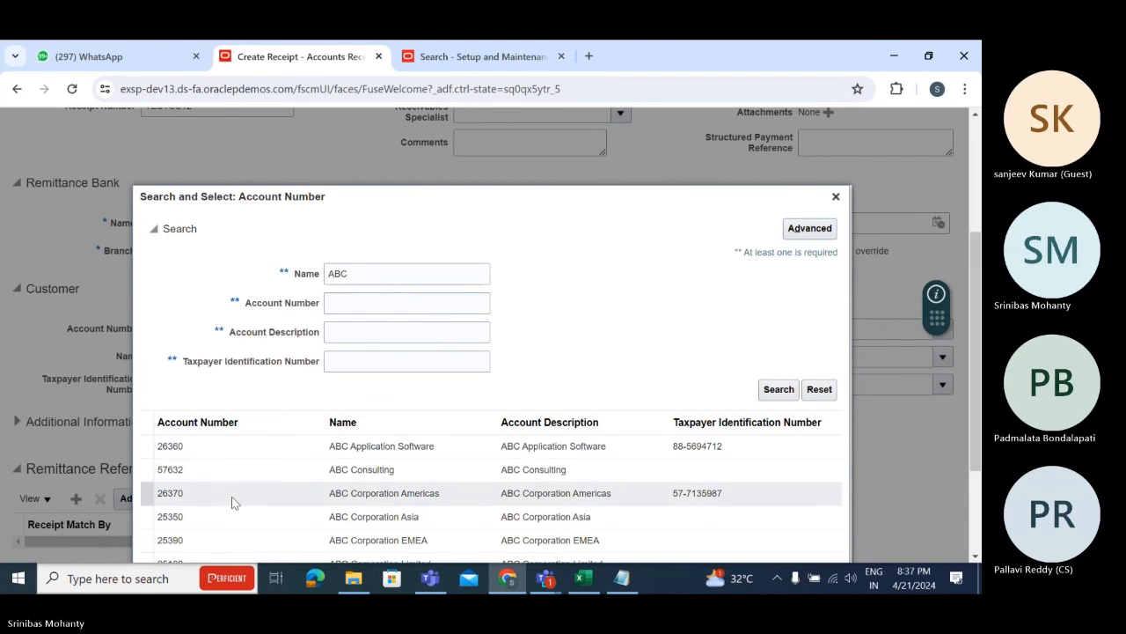
left_click_drag(979, 465, 981, 572)
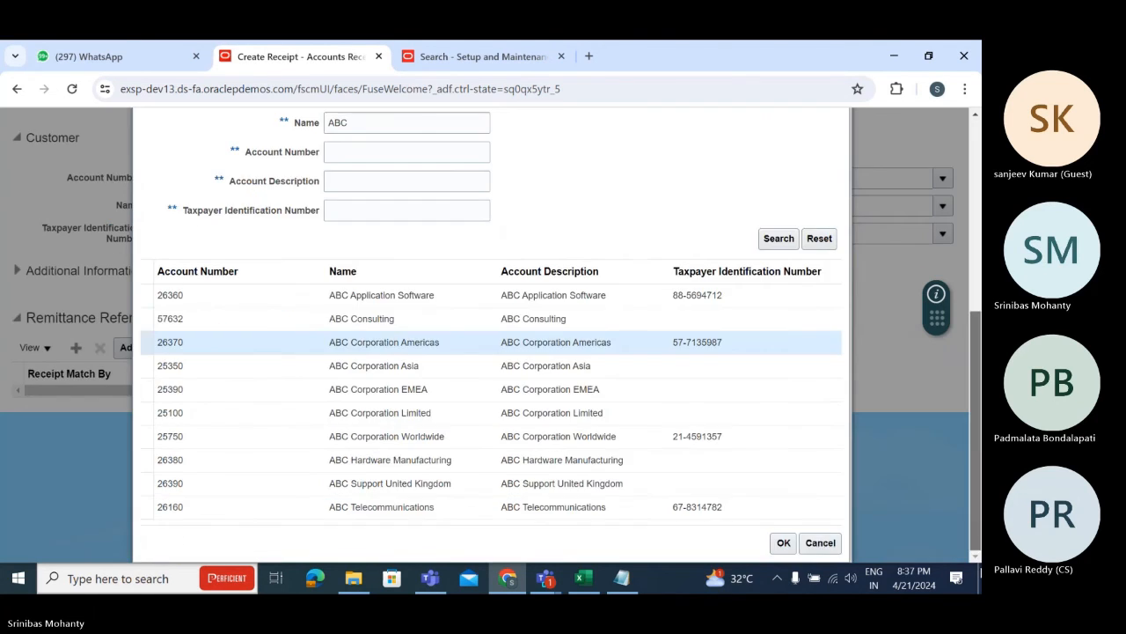
left_click(783, 542)
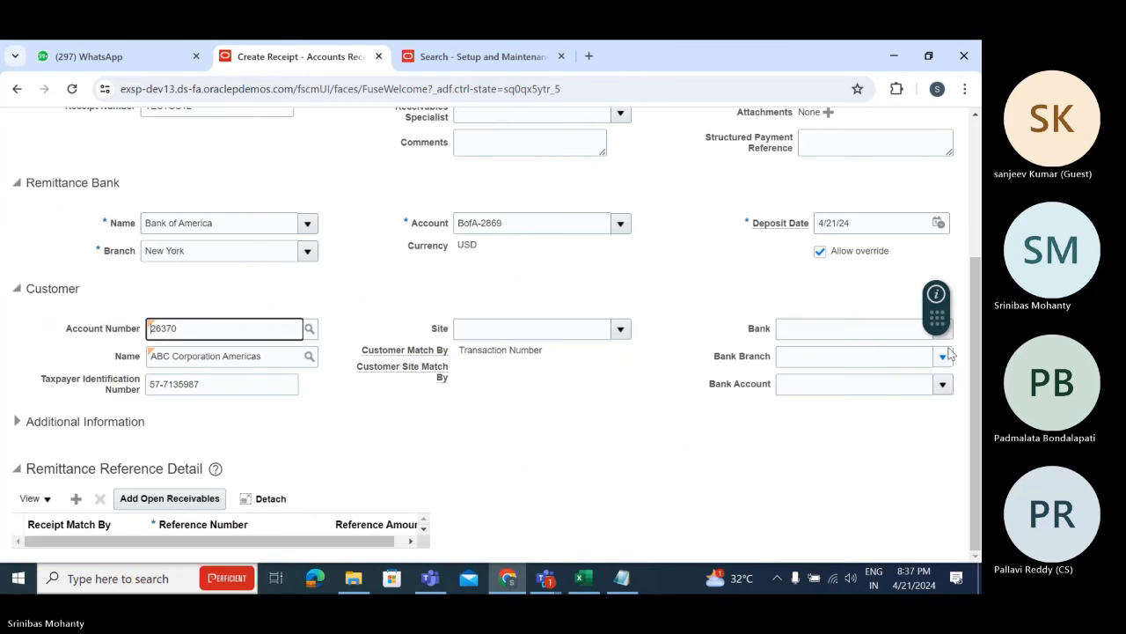
left_click(620, 329)
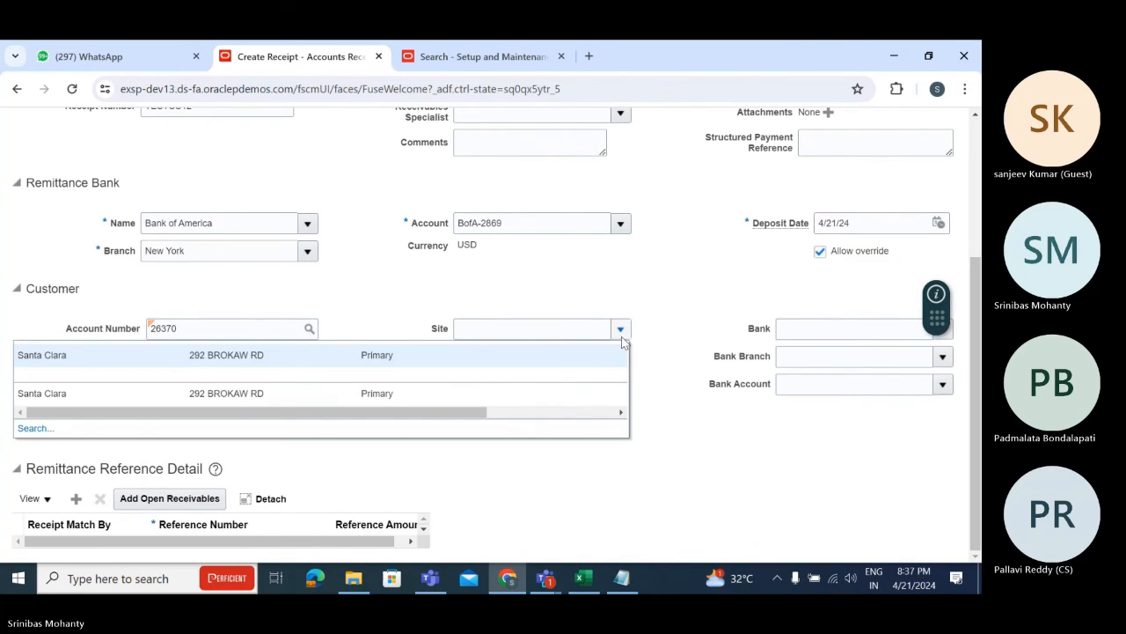
left_click(78, 357)
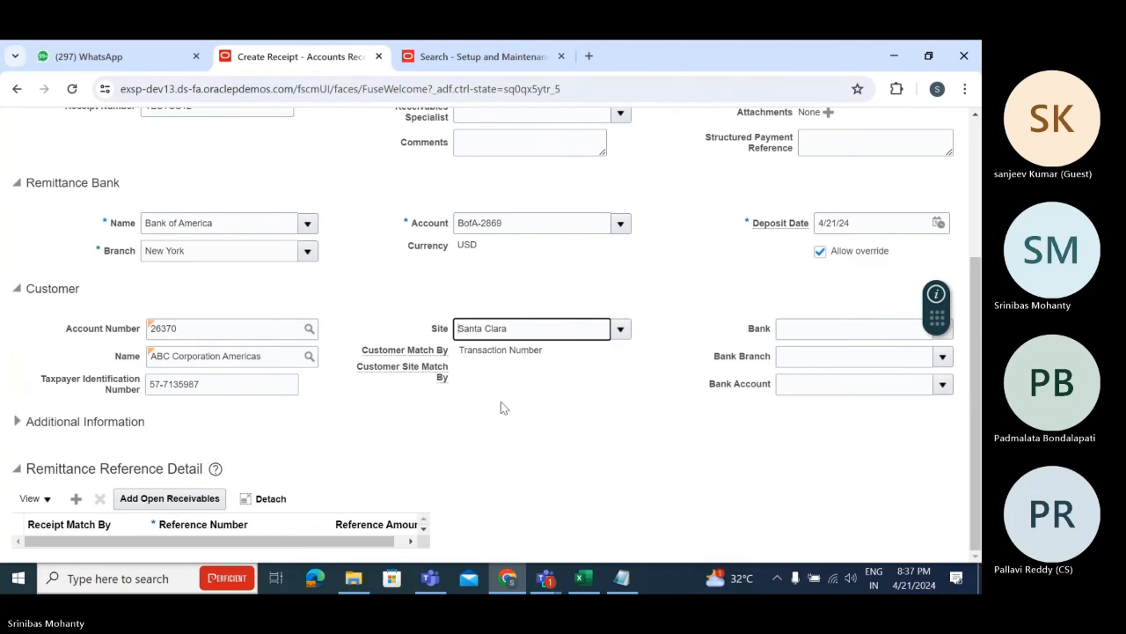
Add open invoice 90766 to the receipt's remittance reference details.
left_click(170, 498)
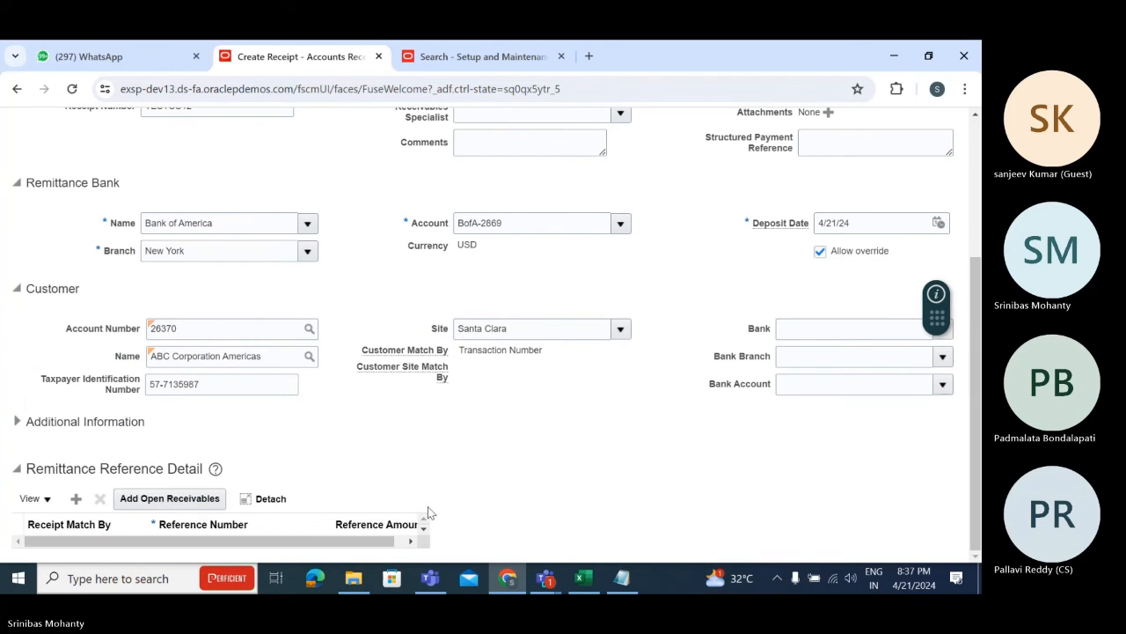
scroll(428, 482, "down", 2)
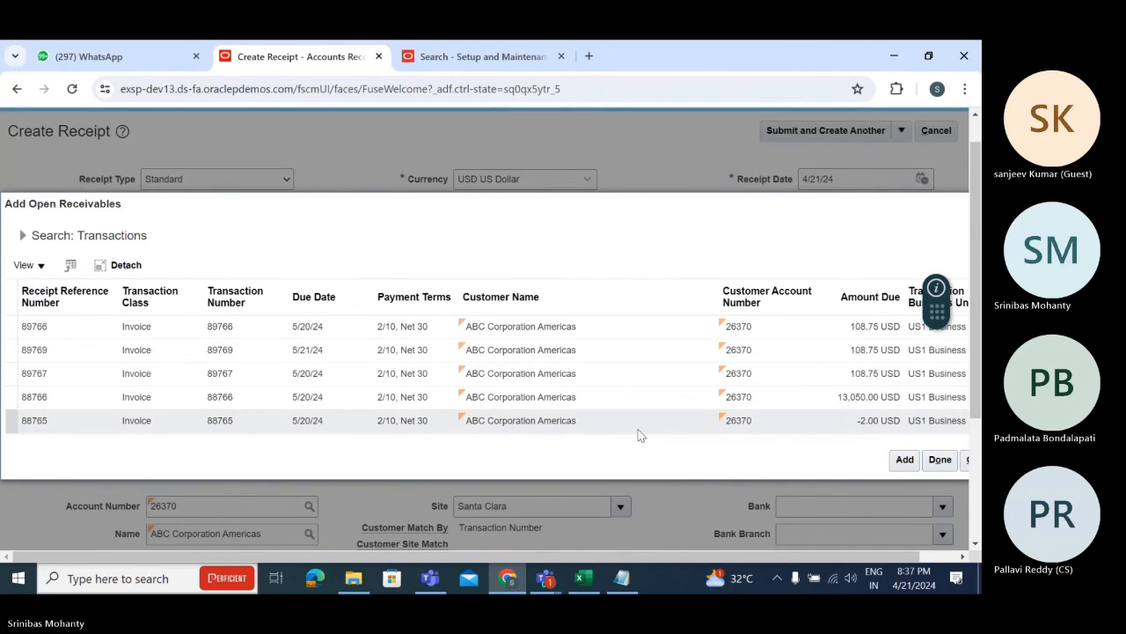
mouse_move(979, 366)
left_mouse_down()
mouse_move(980, 472)
mouse_move(980, 346)
left_mouse_up()
scroll(228, 384, "down", 2)
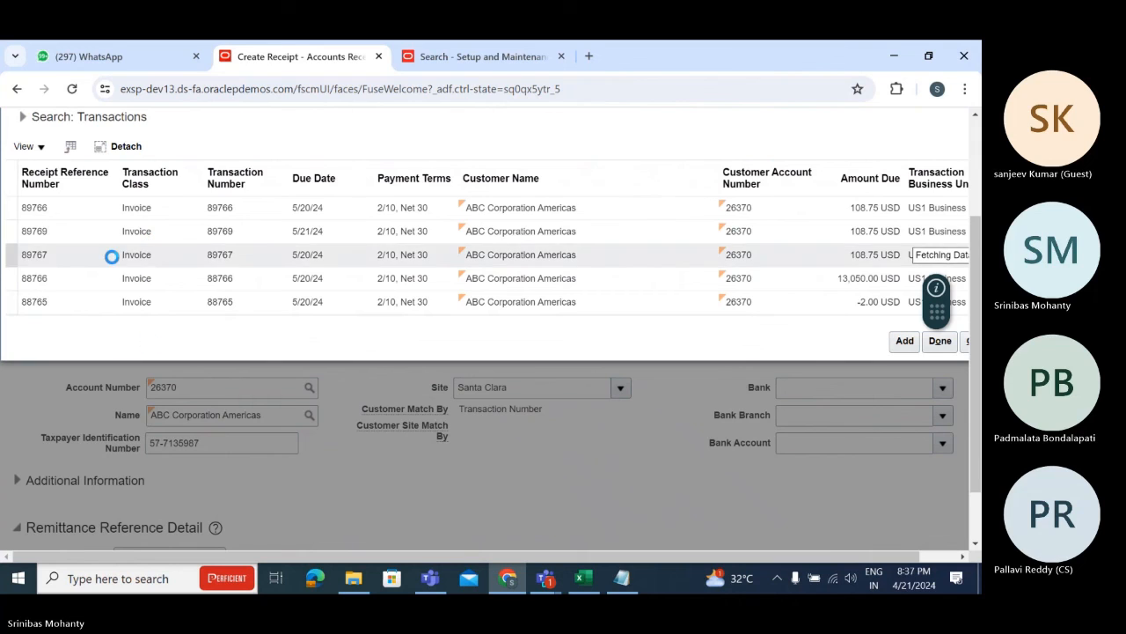
left_click(53, 214)
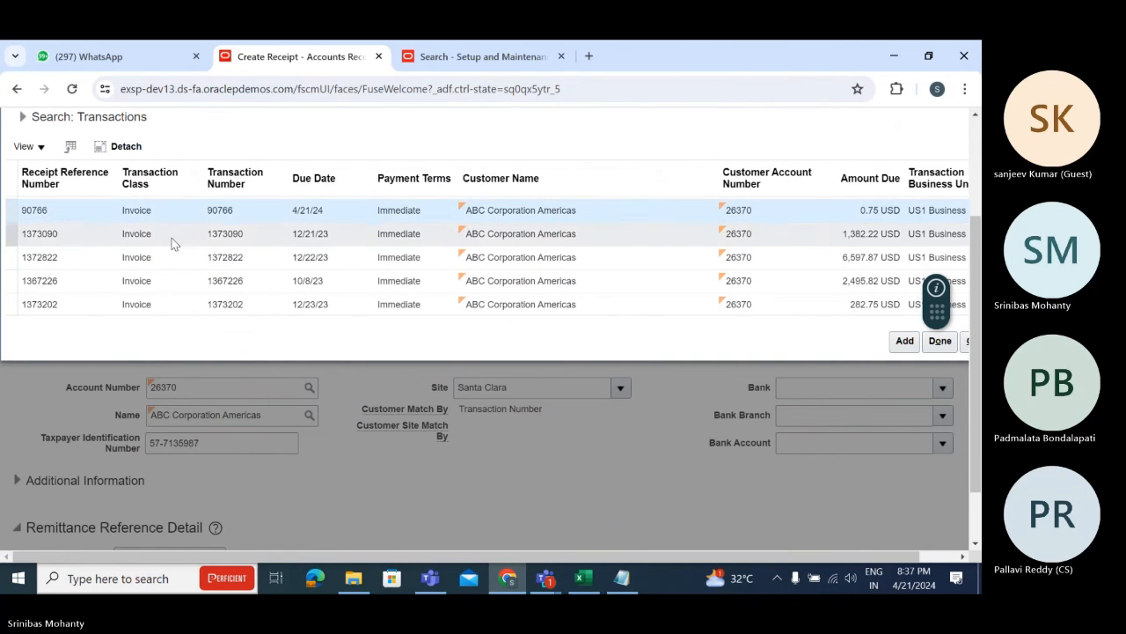
left_click(905, 340)
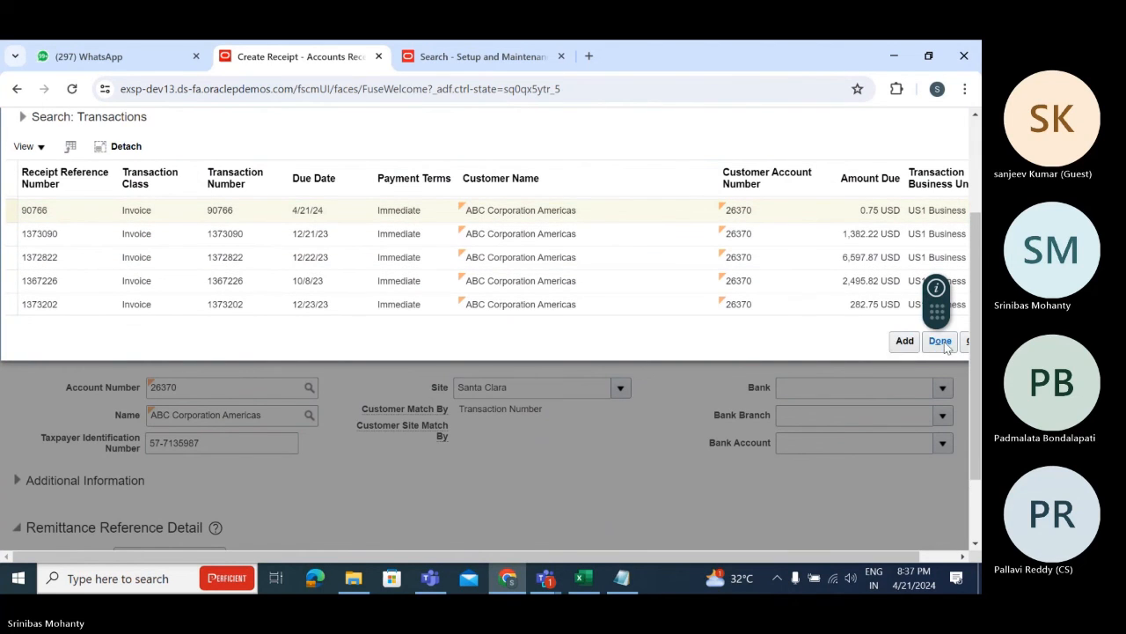
left_click(940, 342)
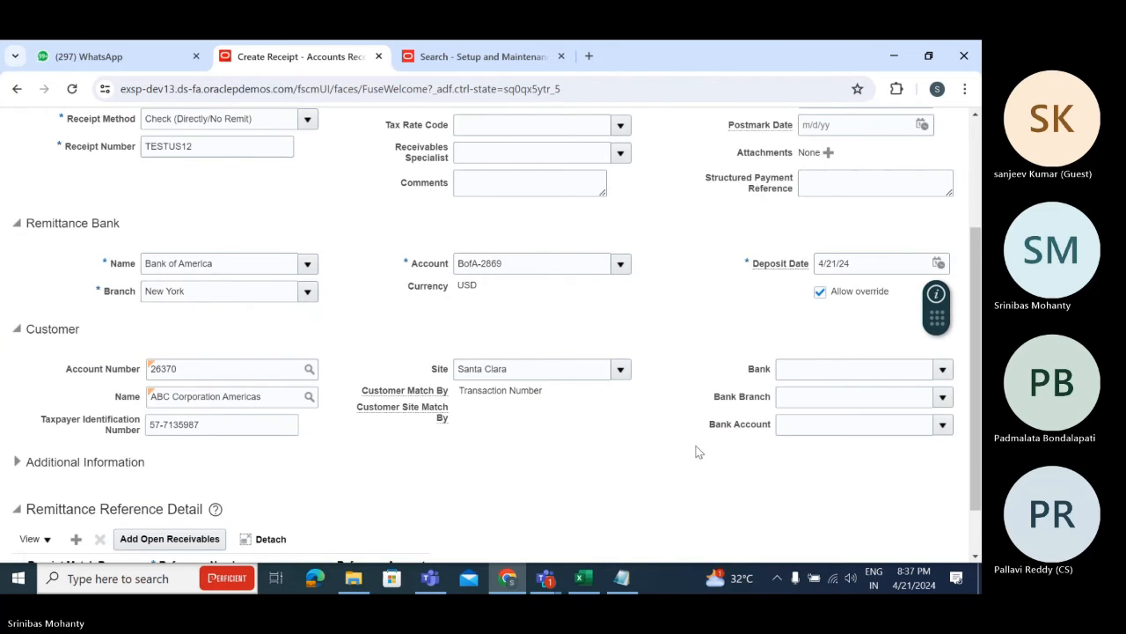
left_click(395, 529)
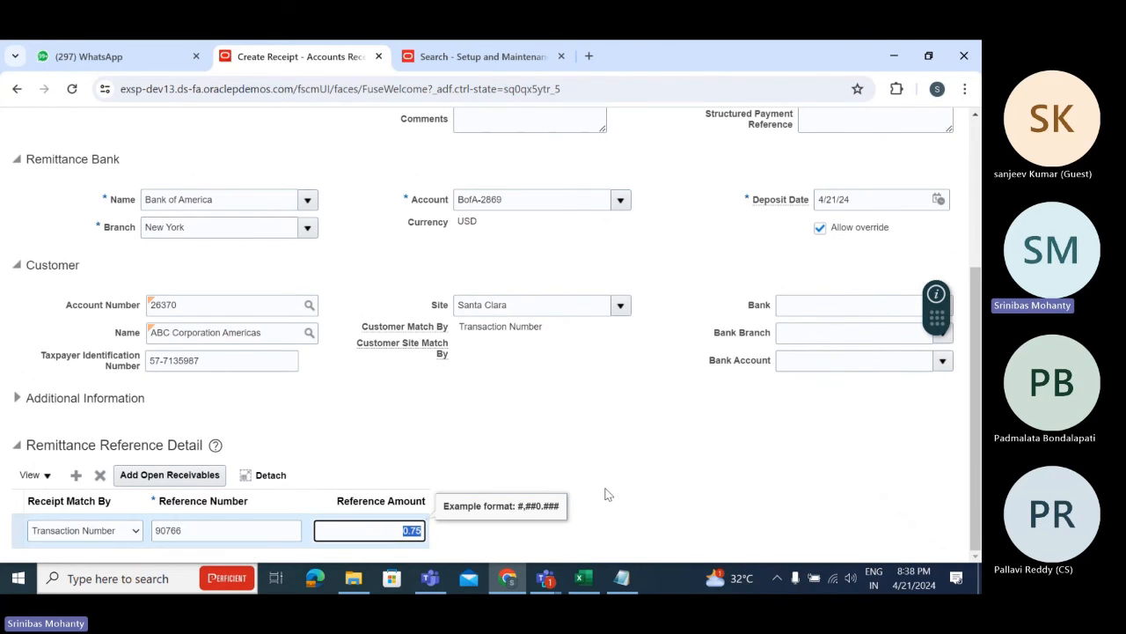
Submit the receipt with immediate AutoApply, then save and close it.
scroll(695, 479, "up", 3)
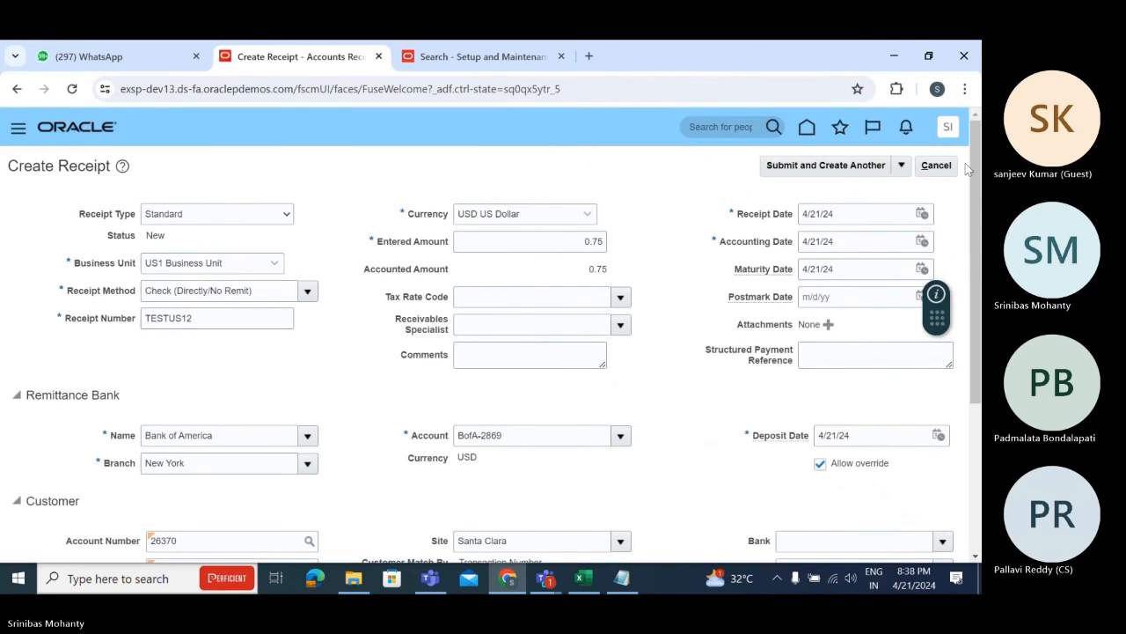
left_click(903, 167)
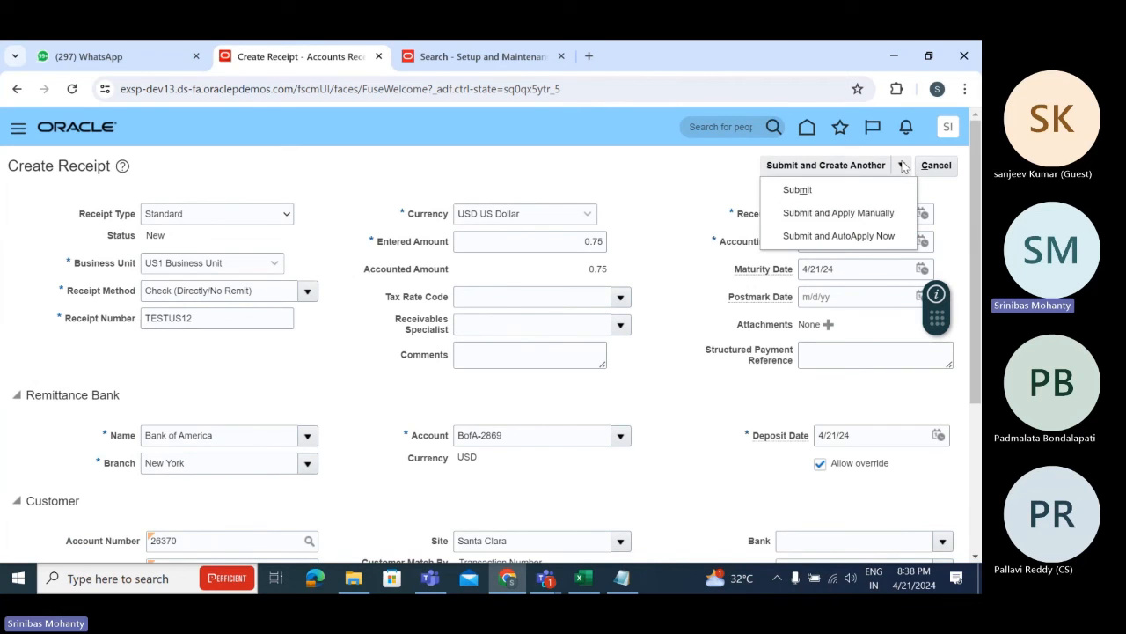
left_click(862, 237)
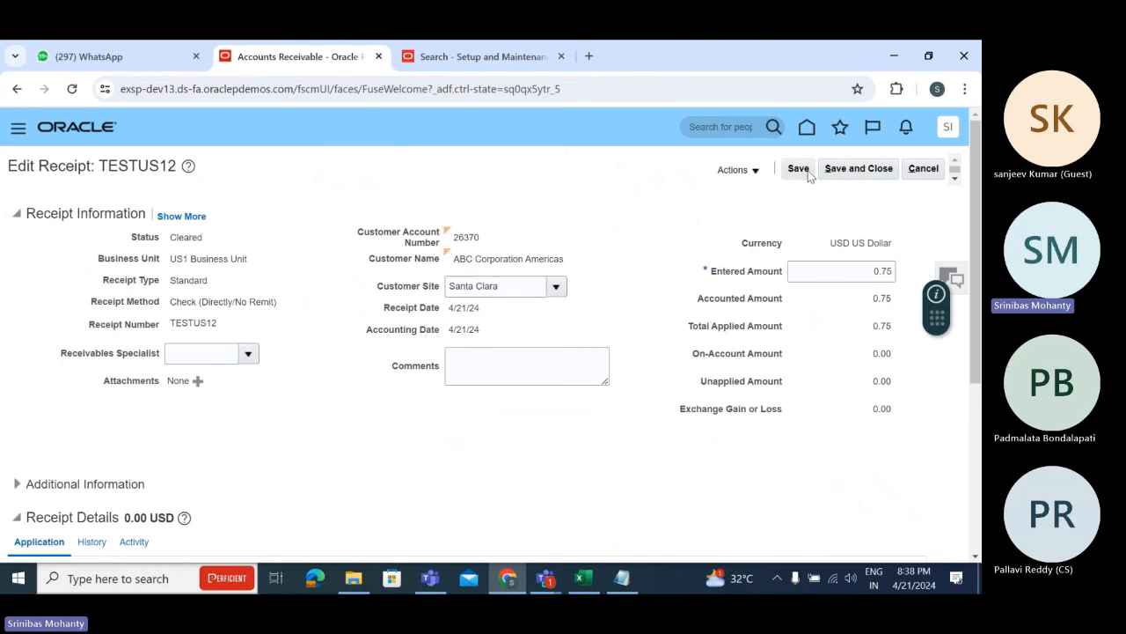
left_click(873, 170)
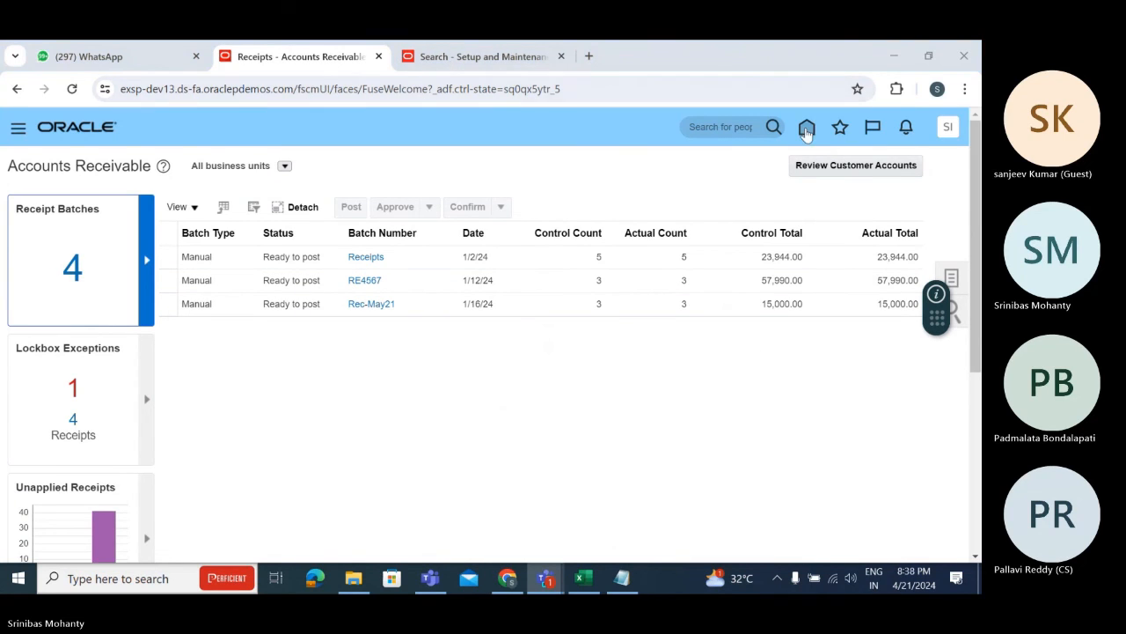
Go to the Billing work area under Receivables and open the Manage Transactions page.
left_click(807, 129)
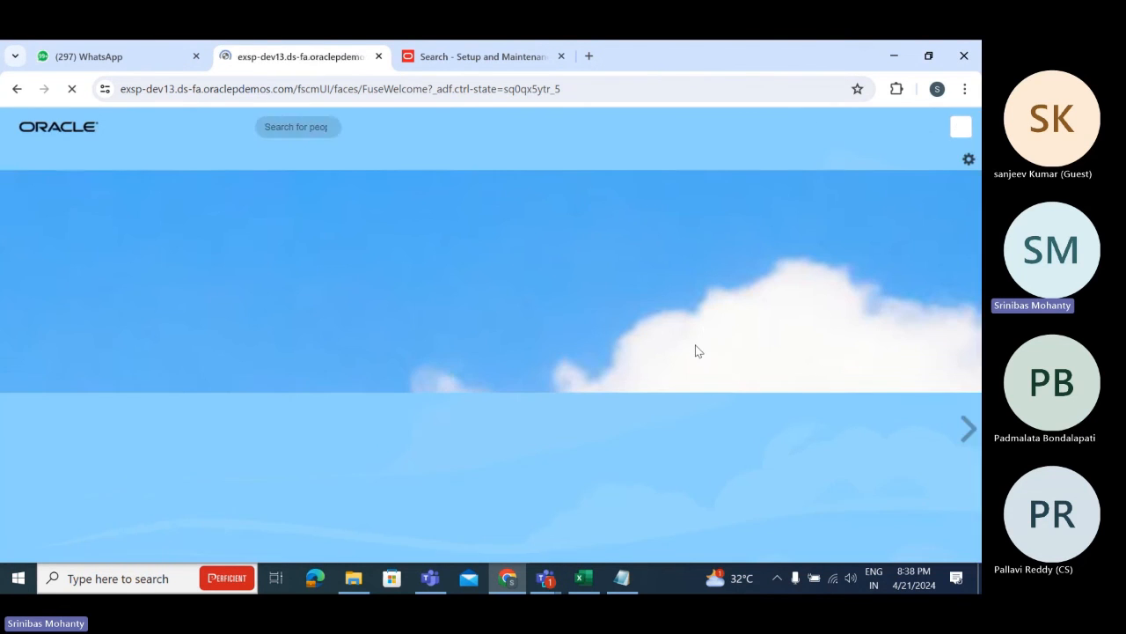
scroll(638, 352, "down", 4)
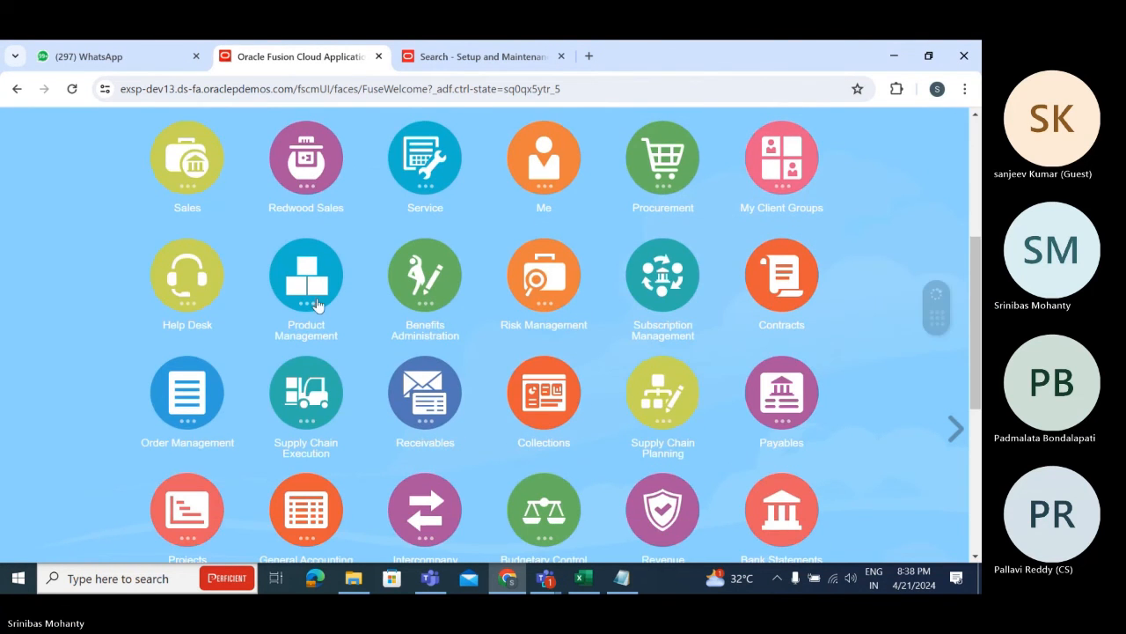
scroll(410, 405, "down", 1)
left_click(425, 326)
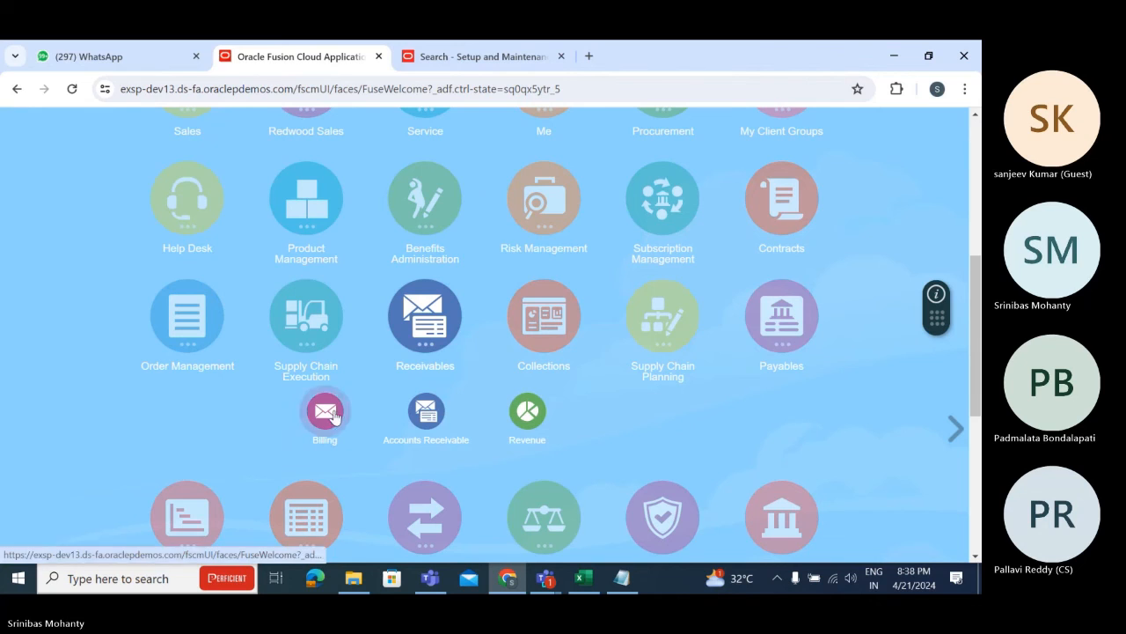
left_click(325, 412)
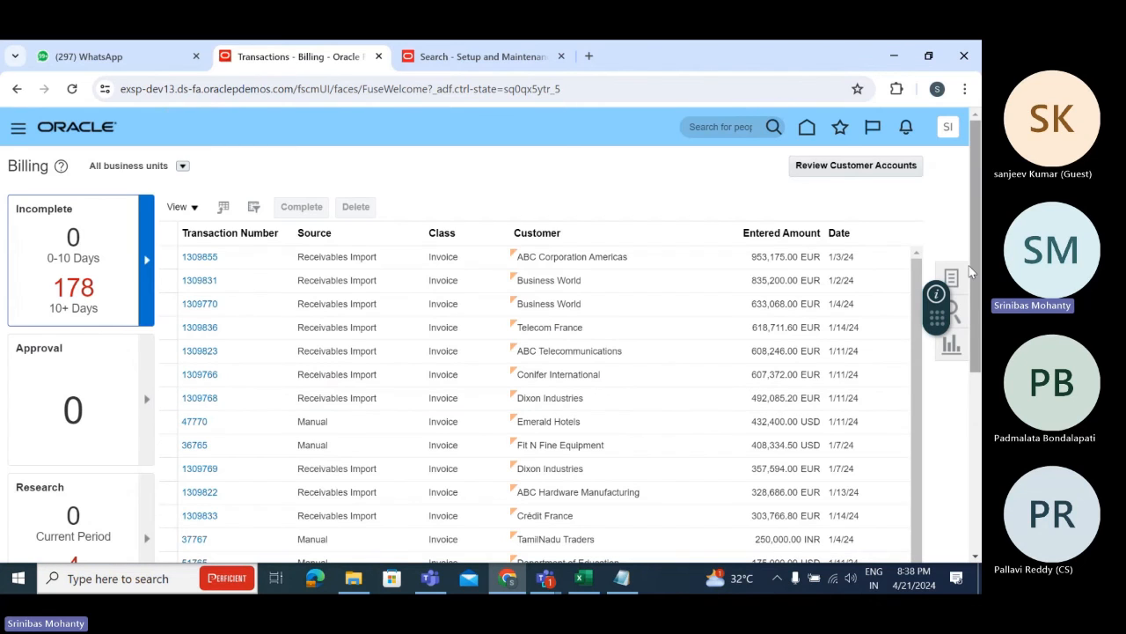
left_click(951, 278)
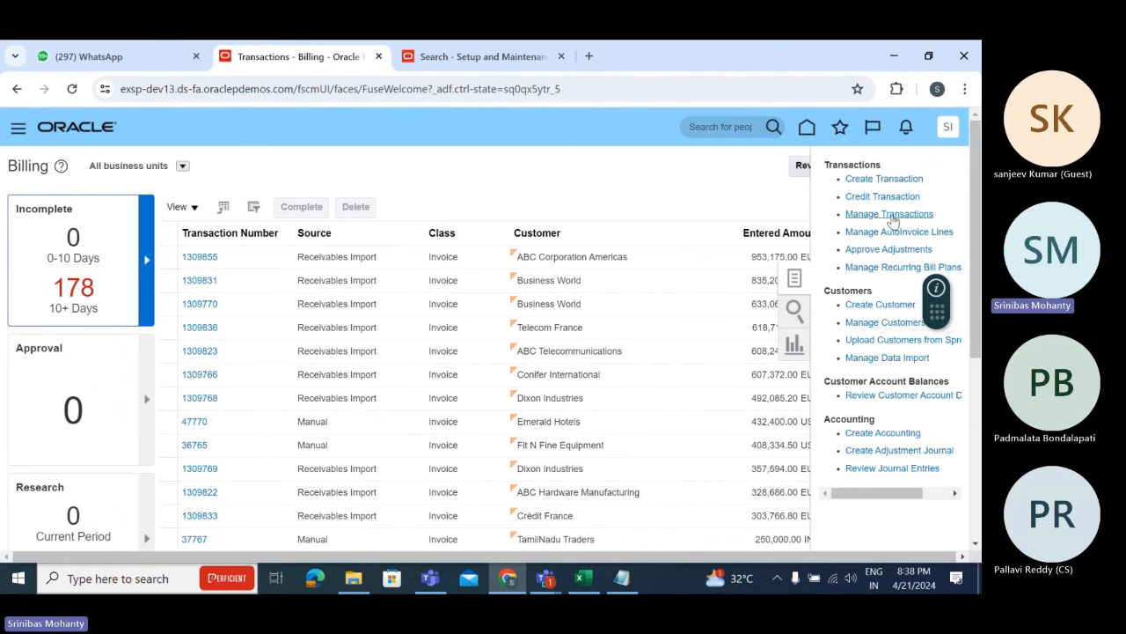
left_click(890, 214)
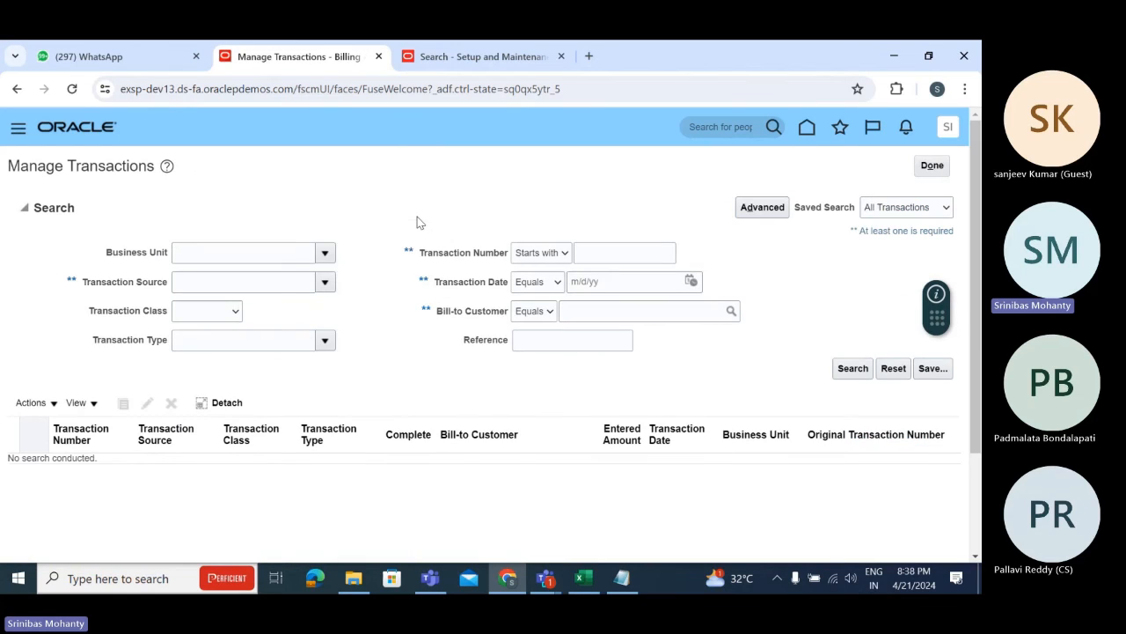
Search for transaction number 90766 and open the invoice for review.
left_click(626, 253)
type("90766")
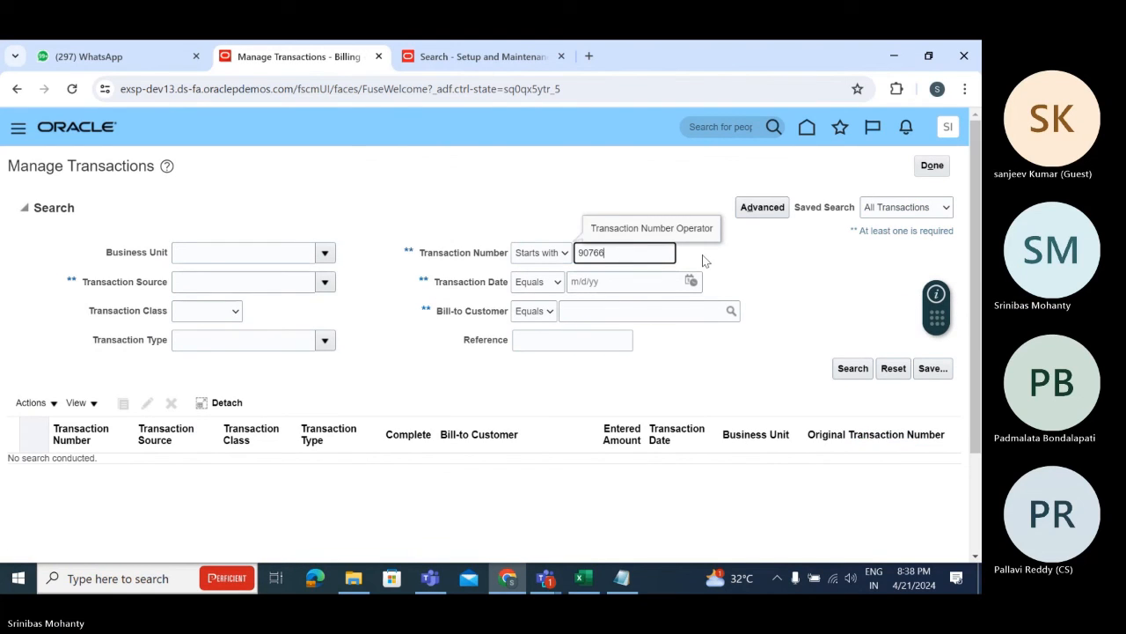
left_click(850, 369)
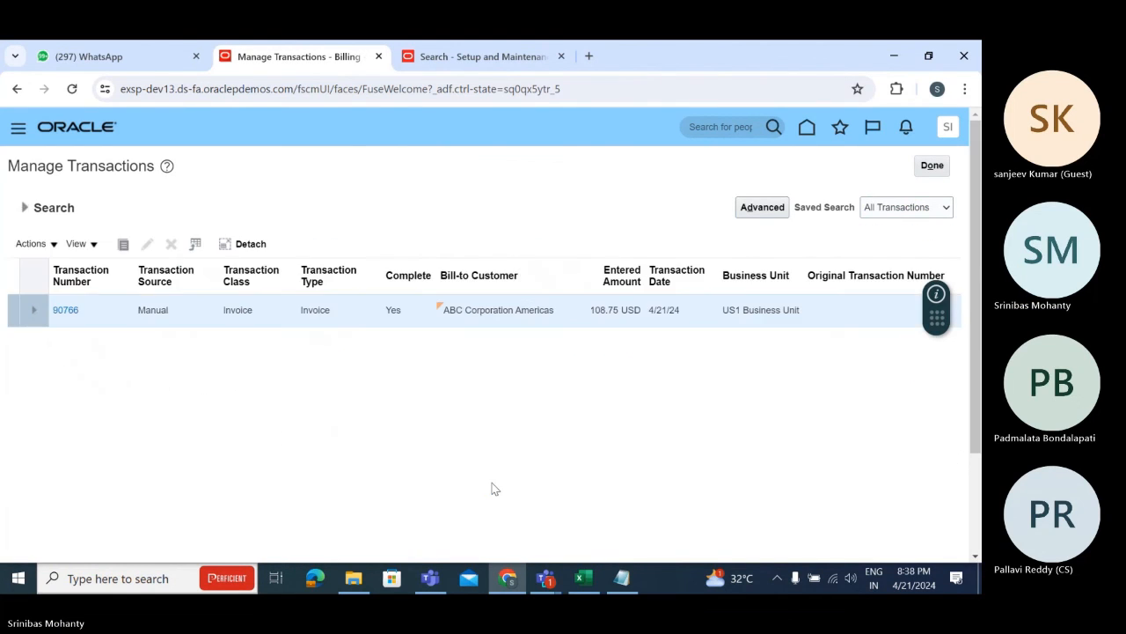
left_click(65, 310)
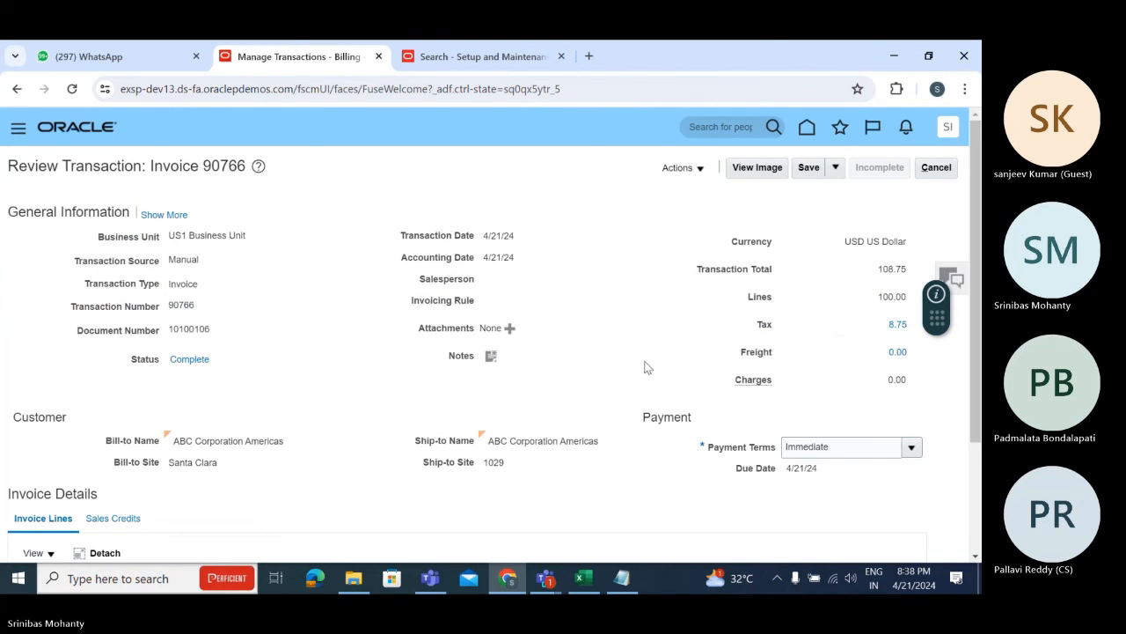
Check the balance details of invoice 90766, then leave the transaction without saving.
left_click(680, 167)
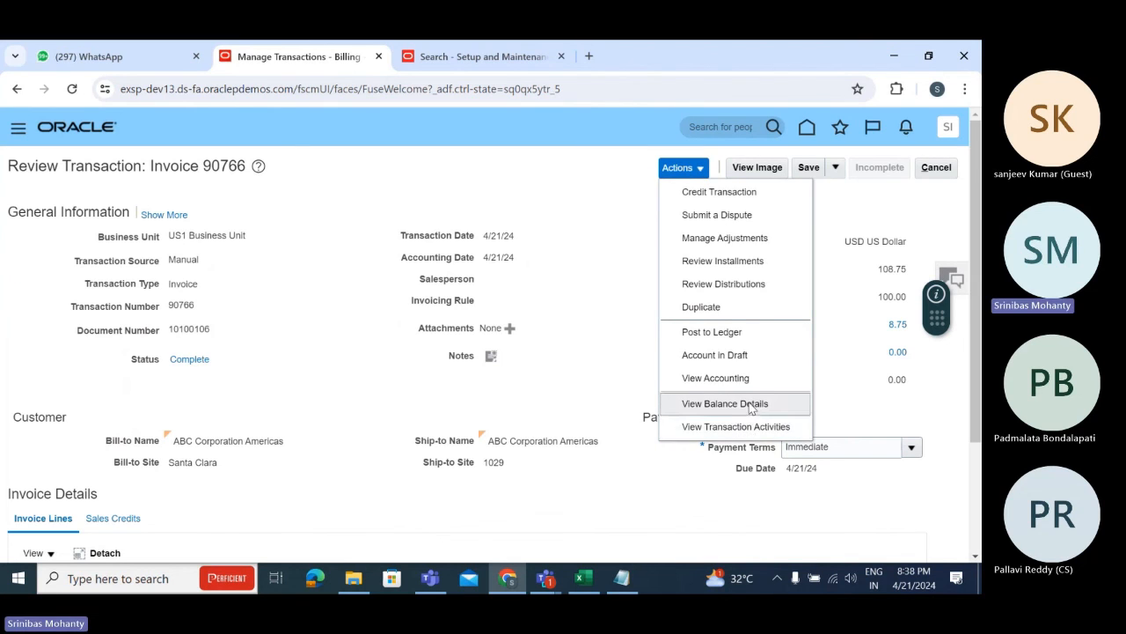
left_click(750, 405)
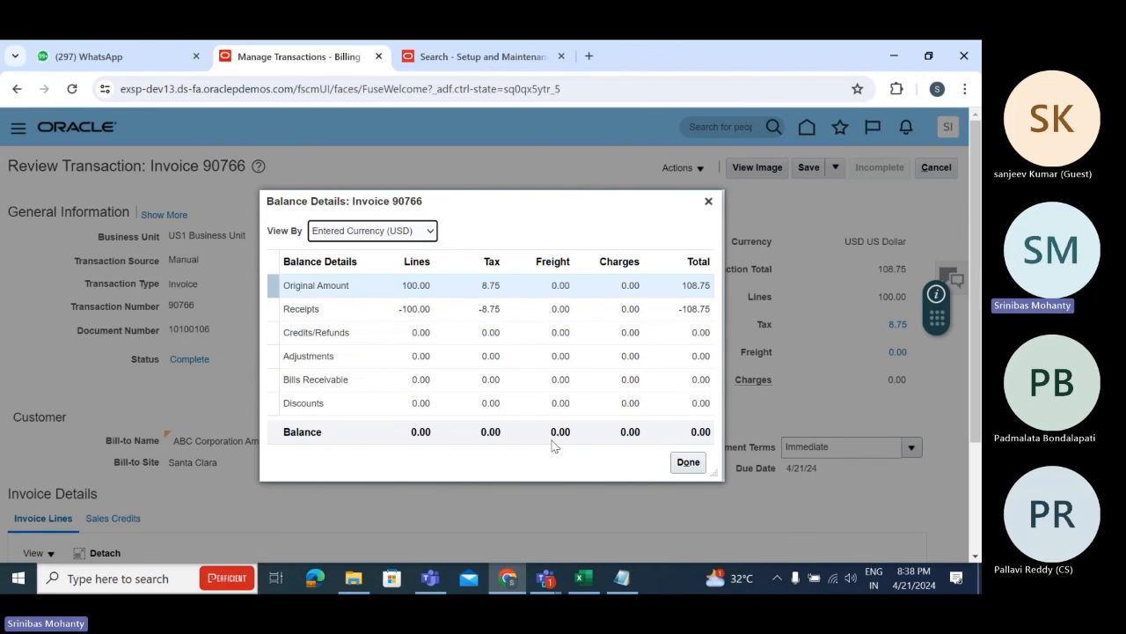
left_click(710, 203)
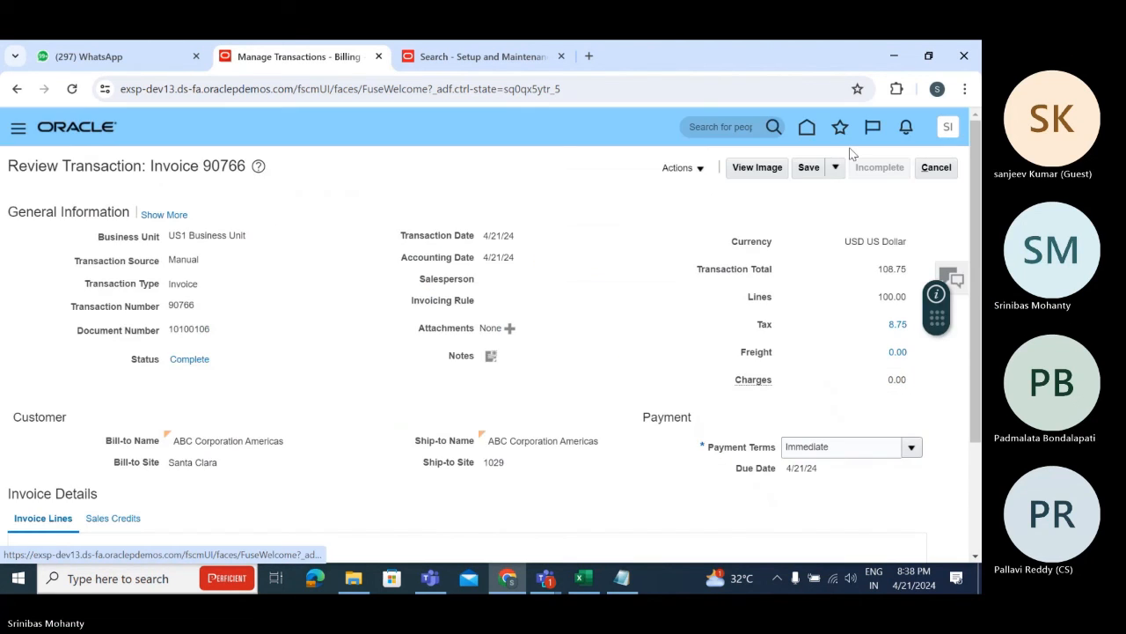
left_click(937, 168)
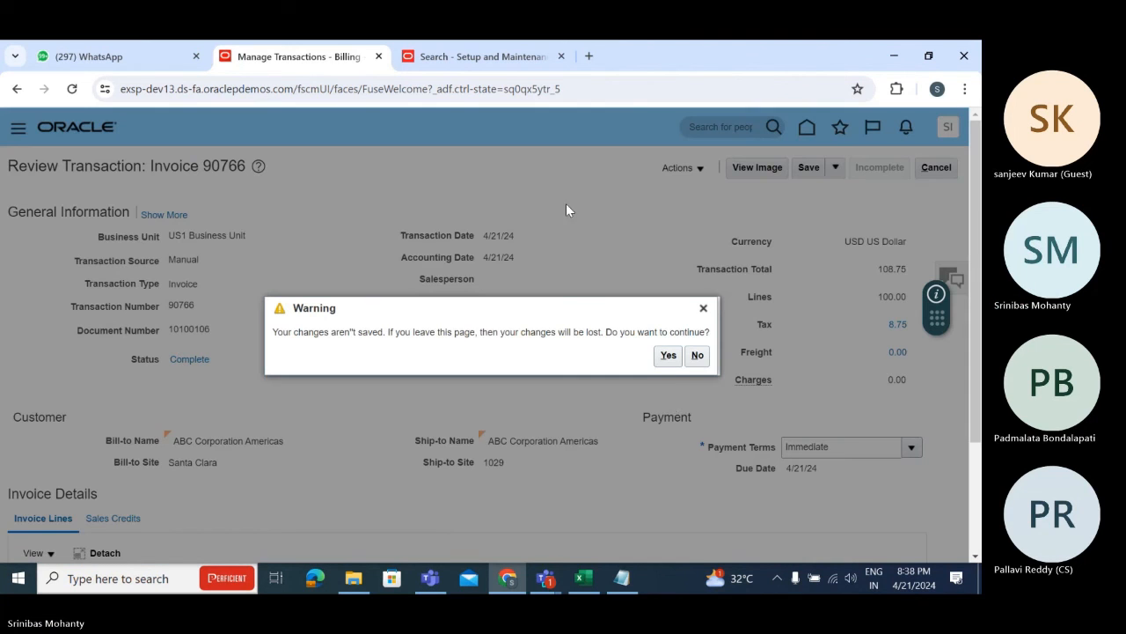
left_click(668, 354)
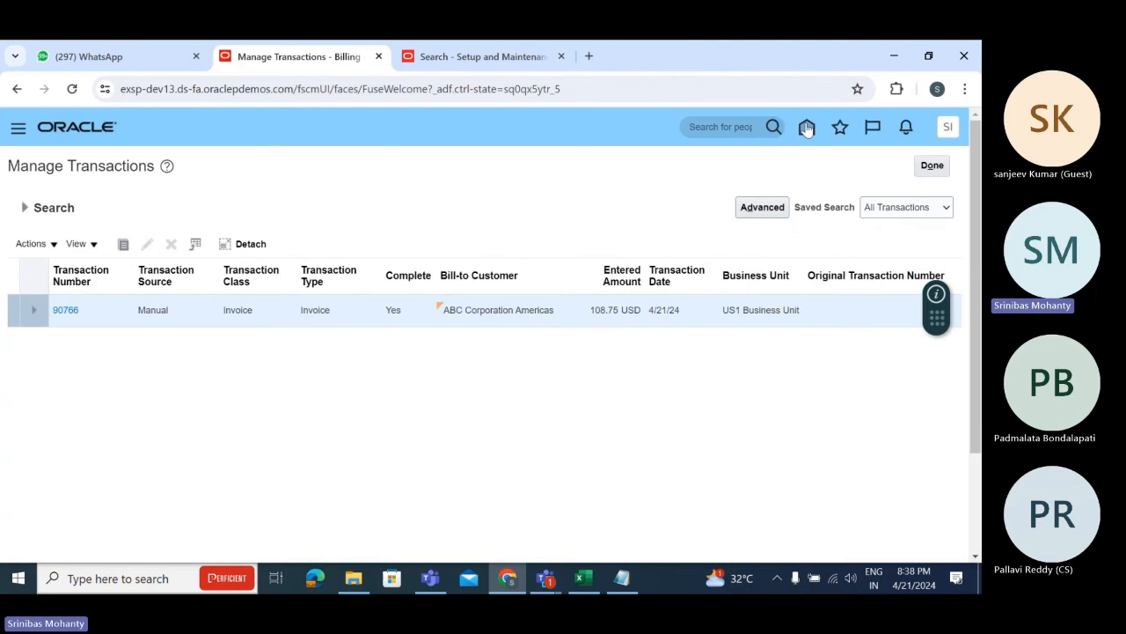
Open invoice 90766 and bring up its distributions, agreeing to save the transaction first.
left_click(68, 310)
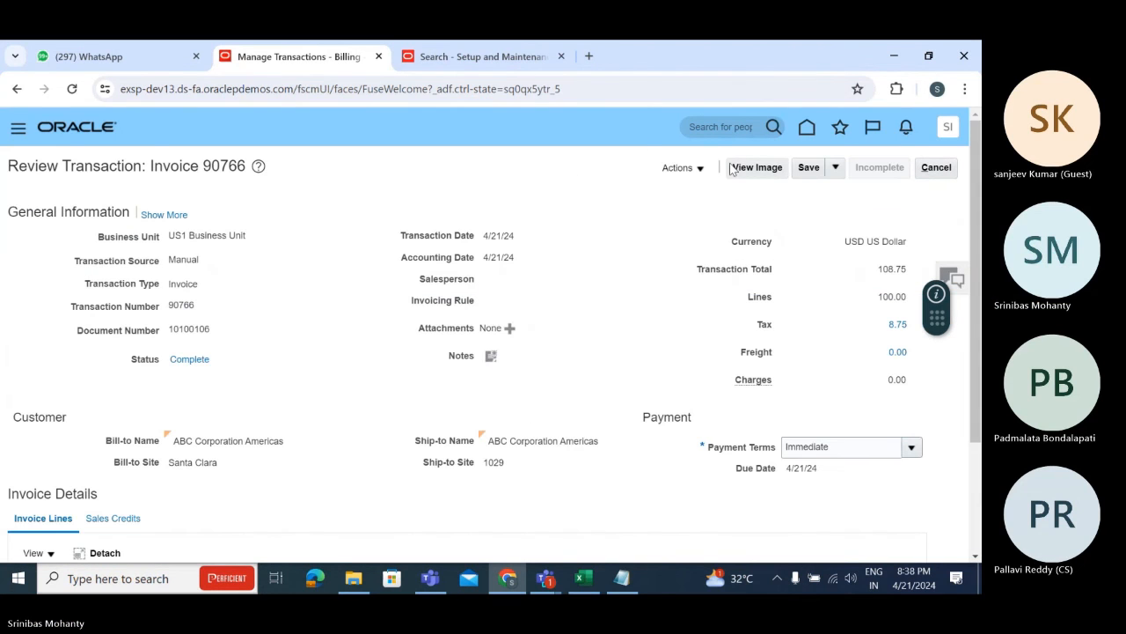
left_click(702, 169)
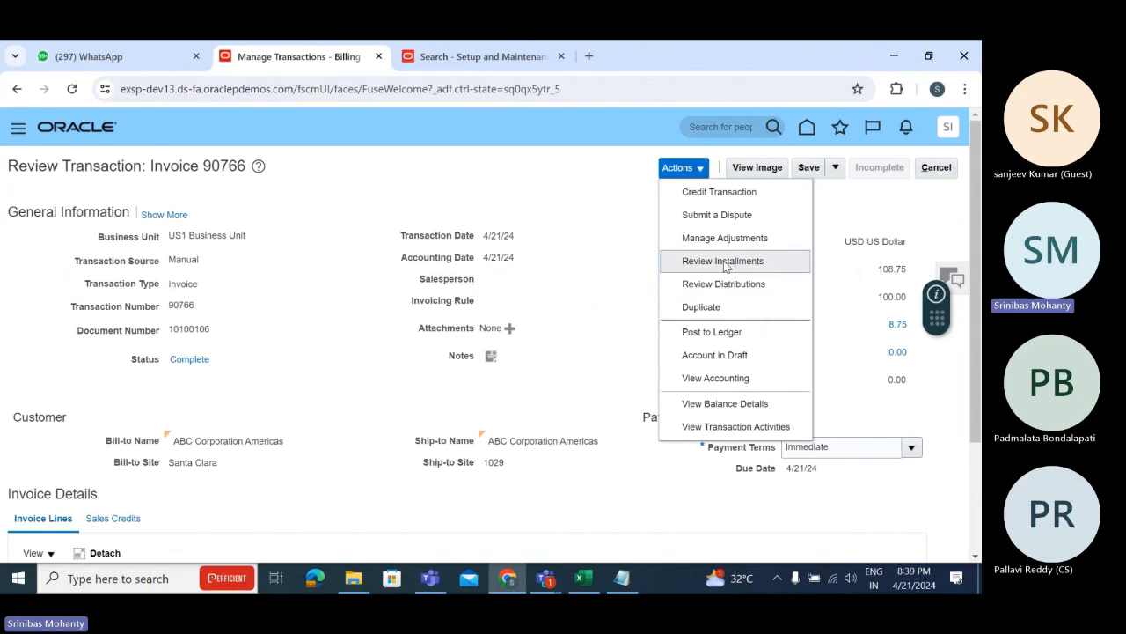
left_click(736, 287)
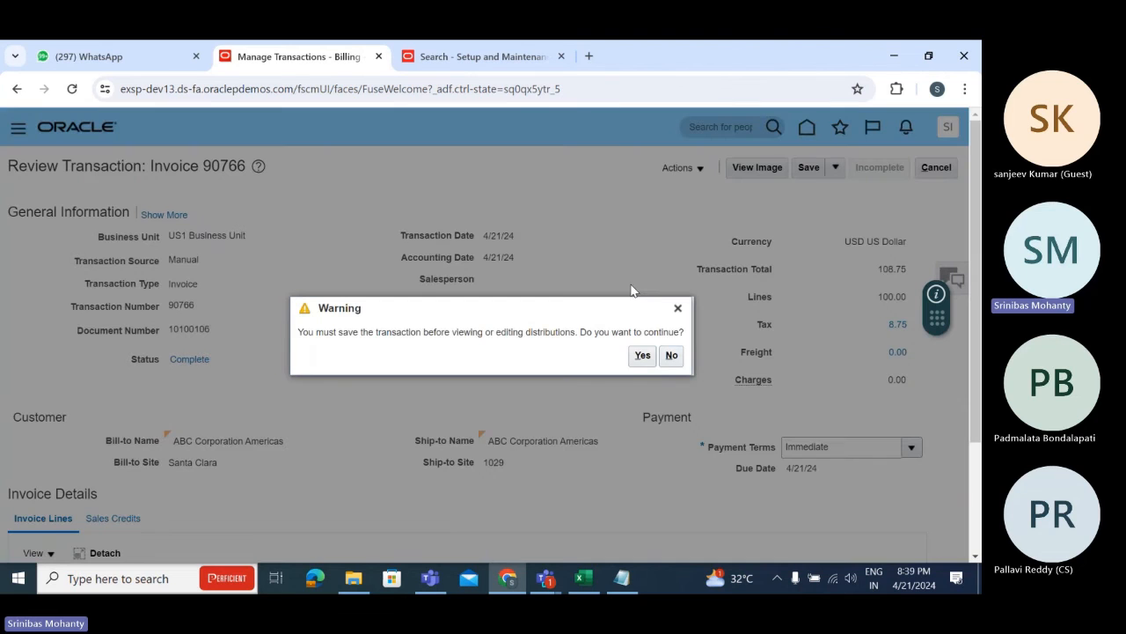
left_click(643, 357)
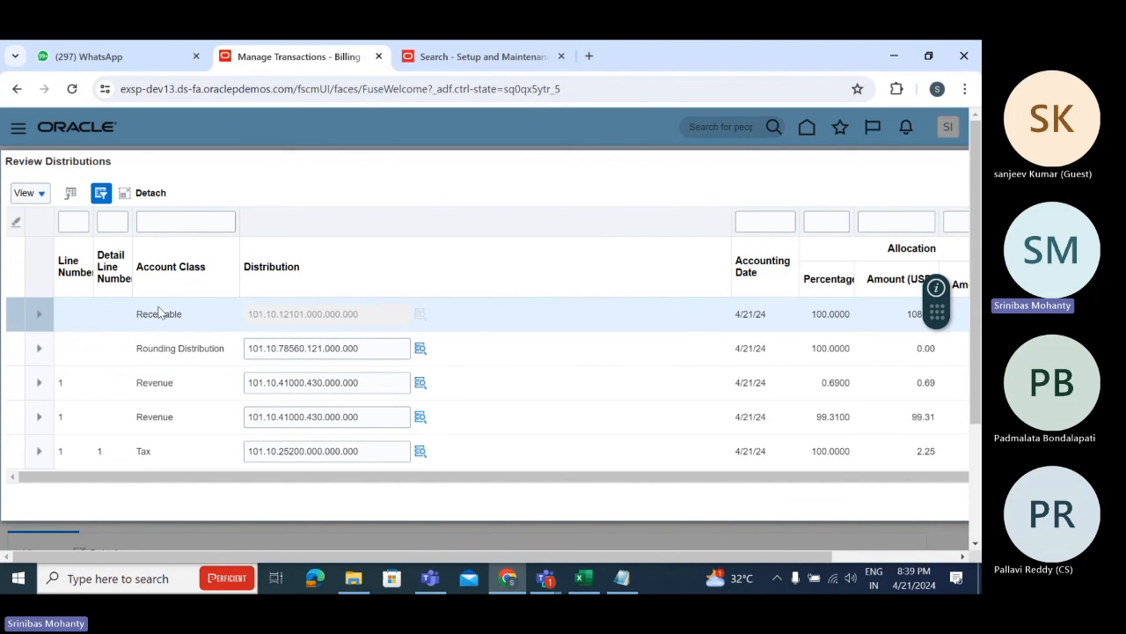
scroll(158, 132, "down", 1)
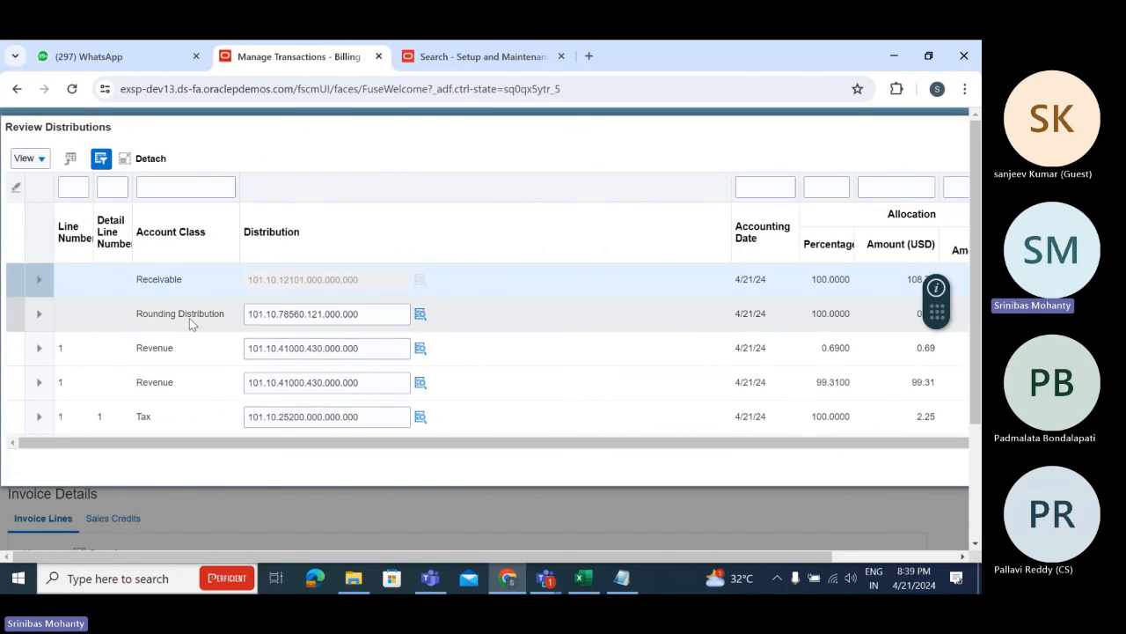
Examine the account class, distribution and amounts of the two Revenue lines, then close the distributions.
left_click(177, 384)
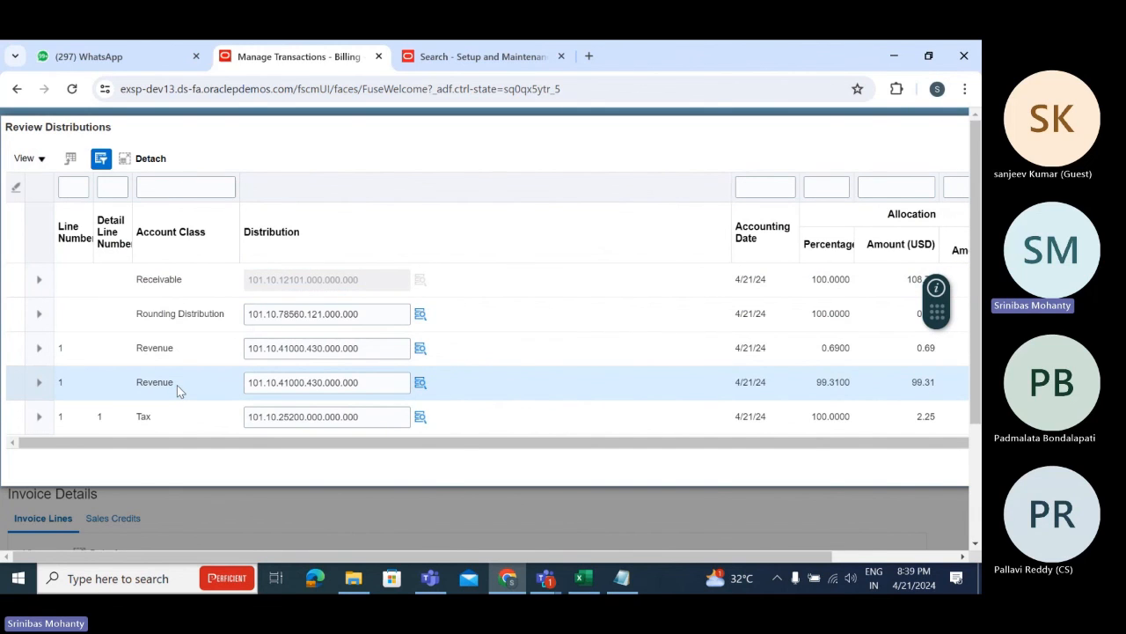
left_click_drag(185, 394, 128, 386)
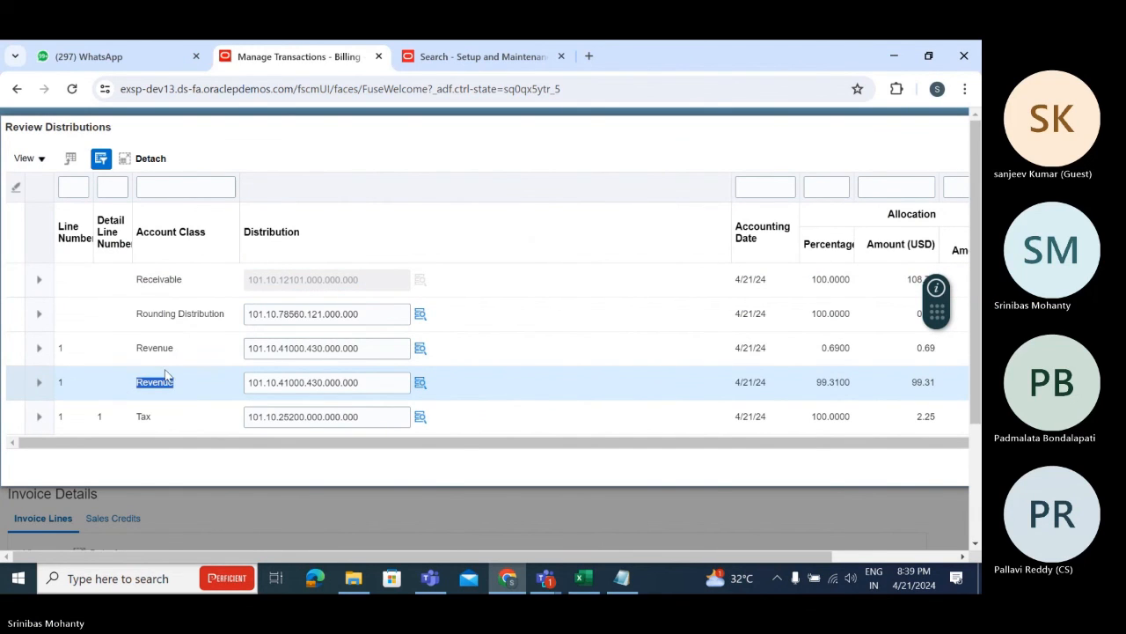
left_click(193, 348)
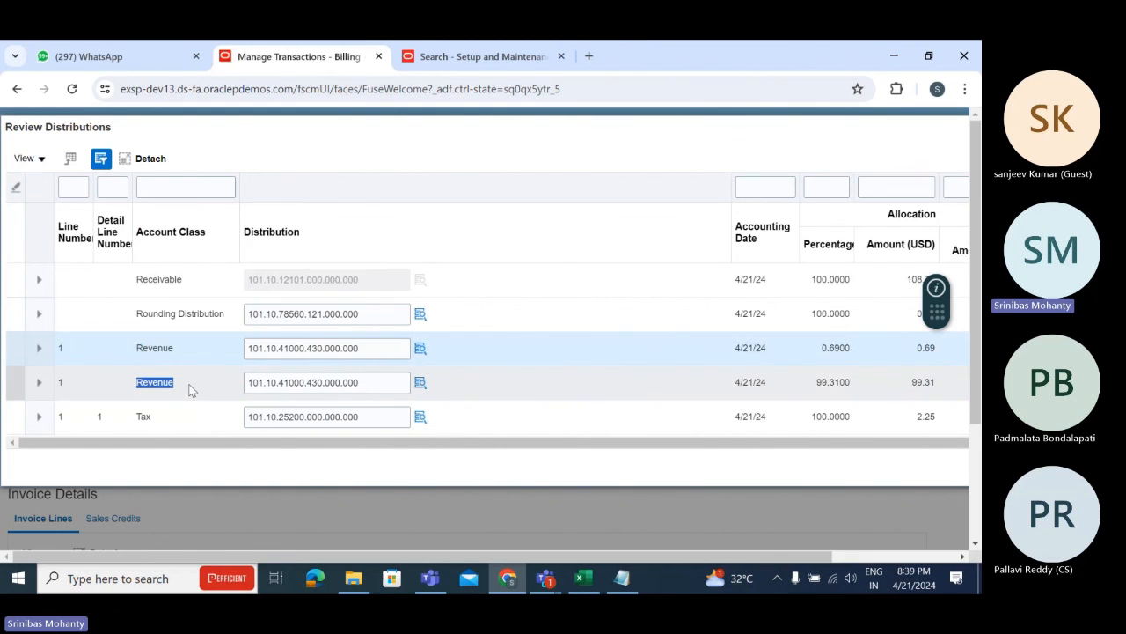
left_click(128, 380)
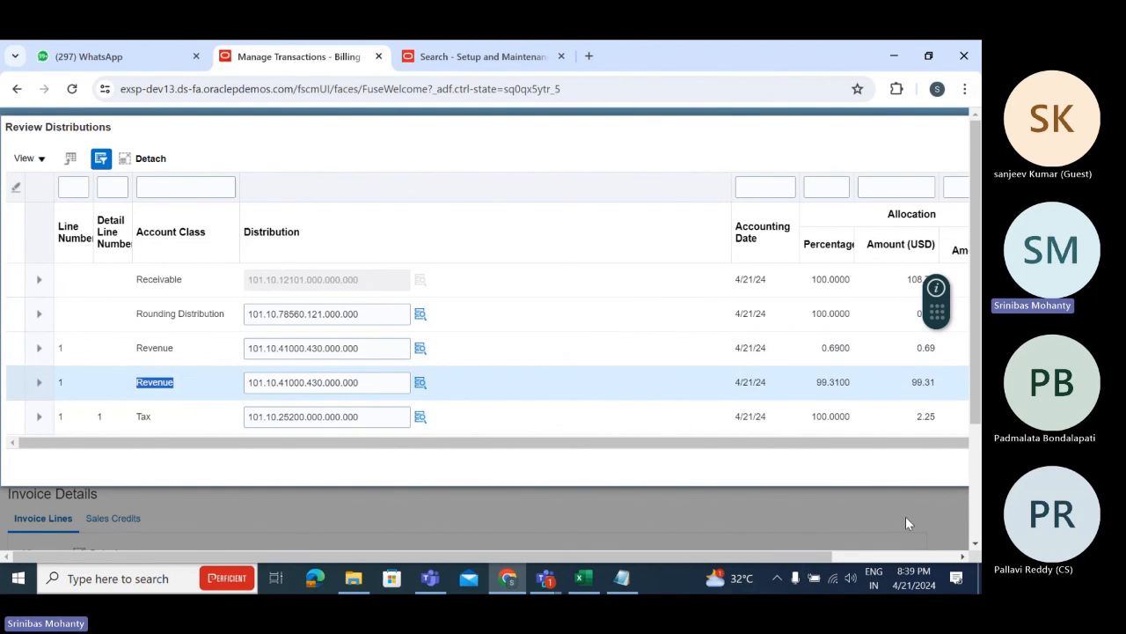
left_click_drag(795, 556, 920, 557)
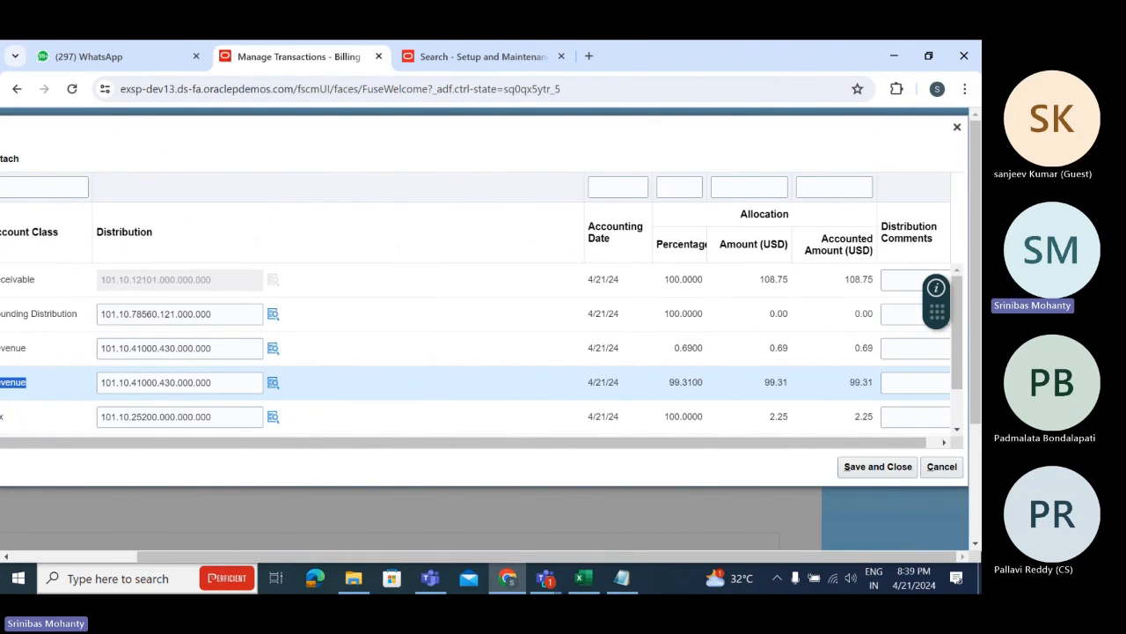
left_click(958, 127)
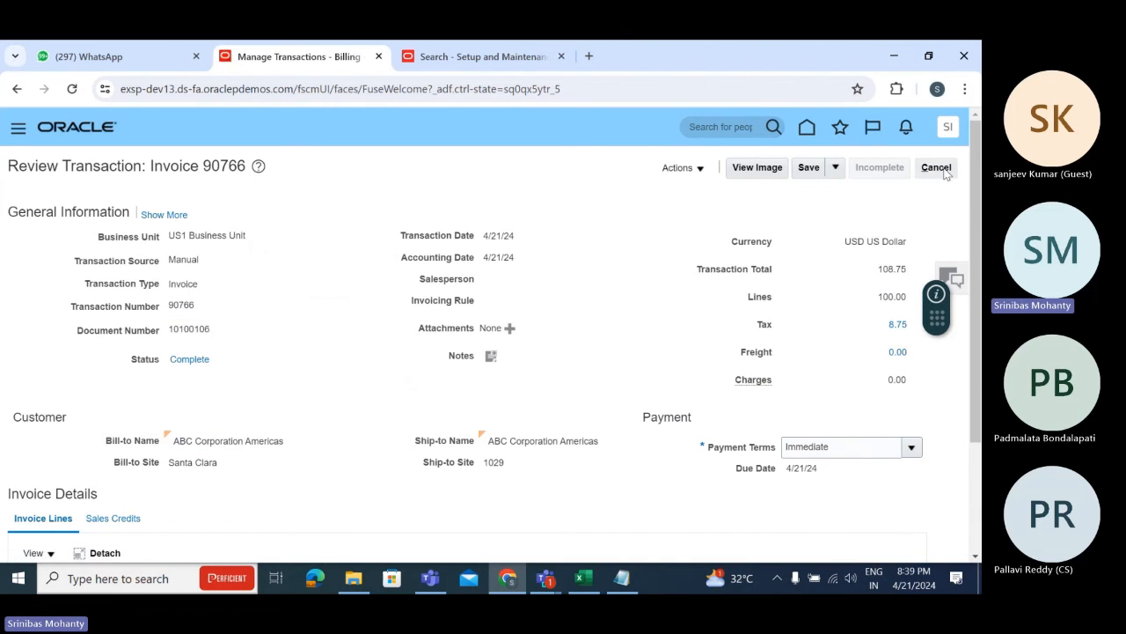
Leave invoice 90766 without saving and finish with the Manage Transactions page.
left_click(937, 168)
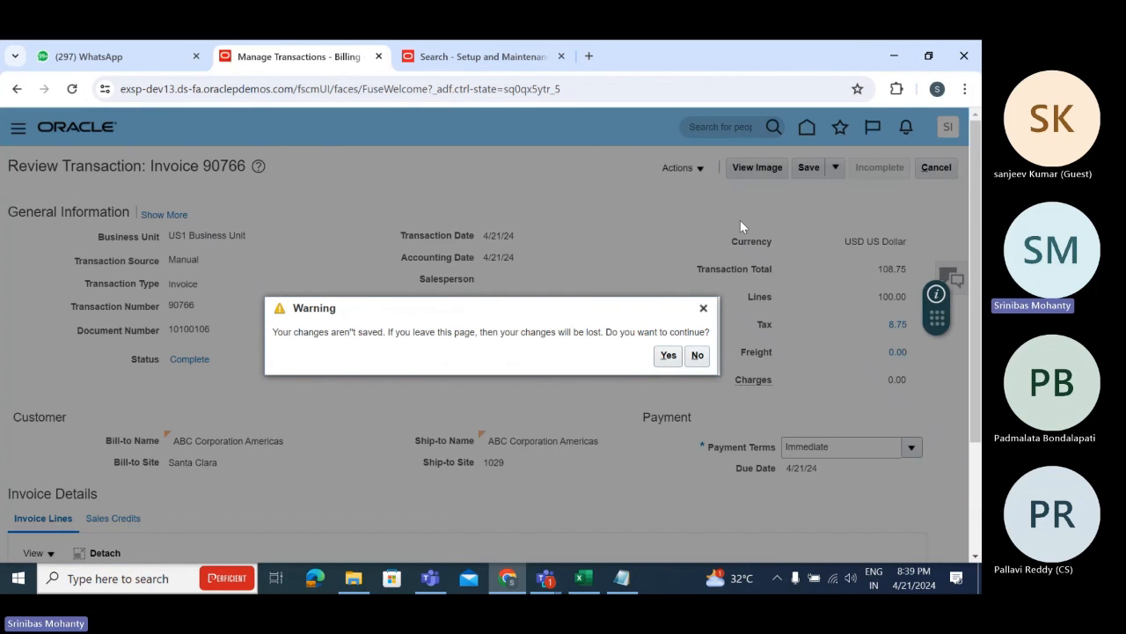
left_click(665, 358)
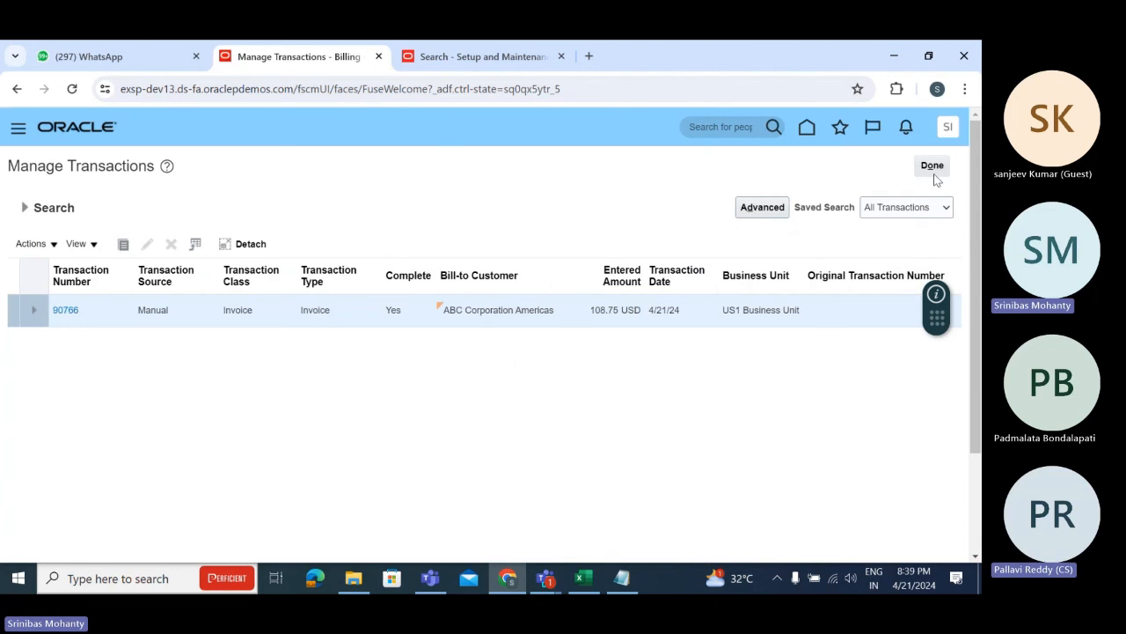
left_click(933, 169)
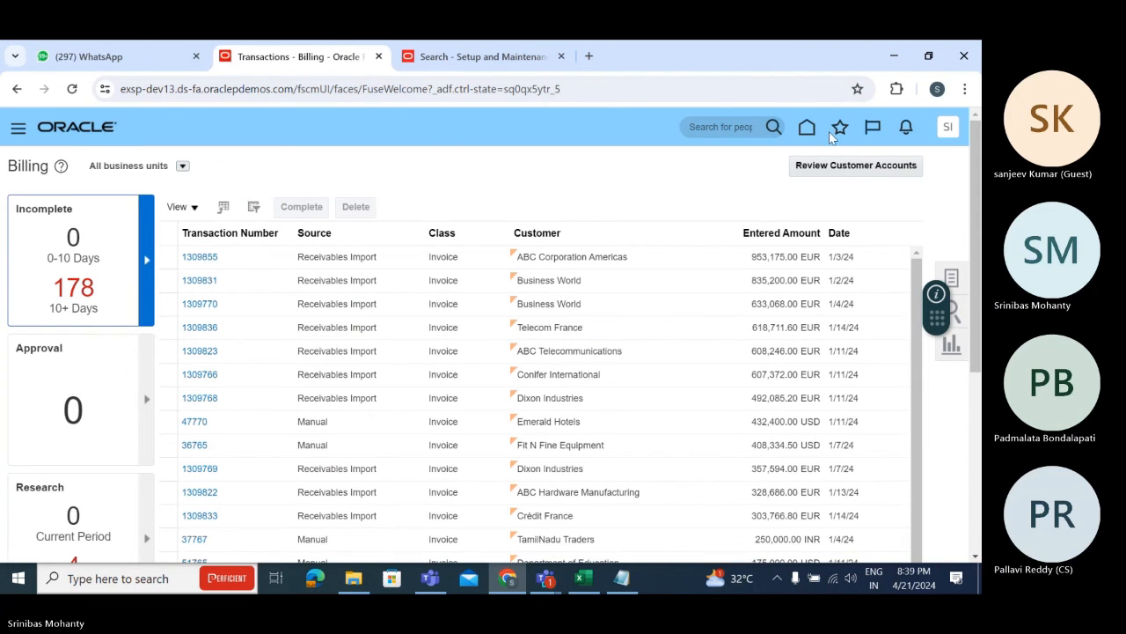
Go to the Revenue work area under Receivables and check the deferred revenue entries pending contingency removal.
left_click(807, 128)
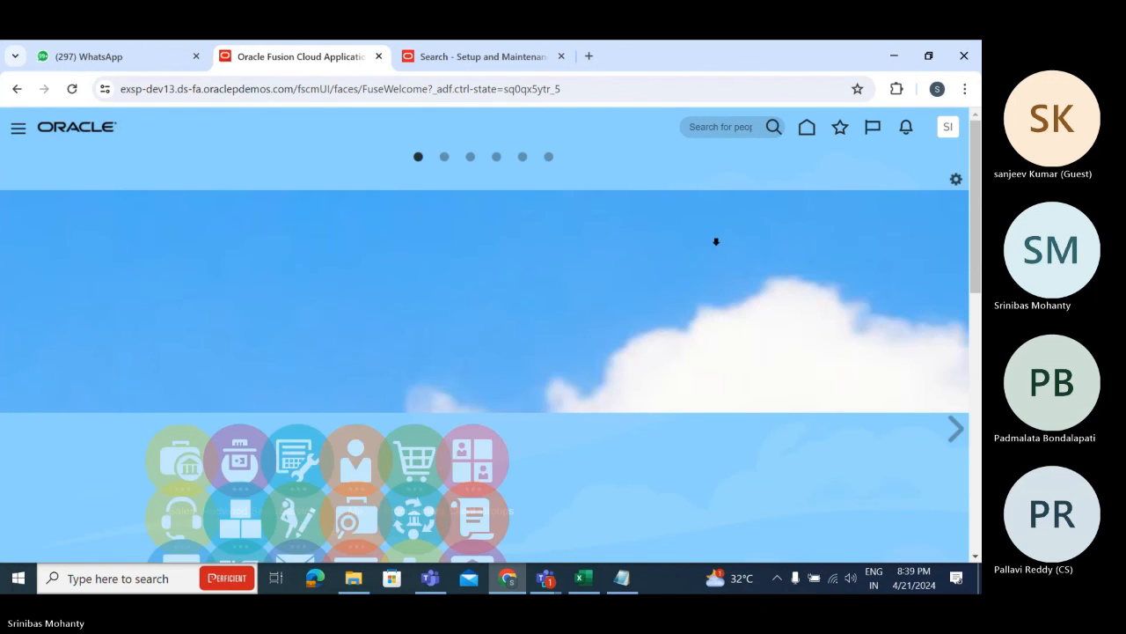
scroll(714, 243, "down", 5)
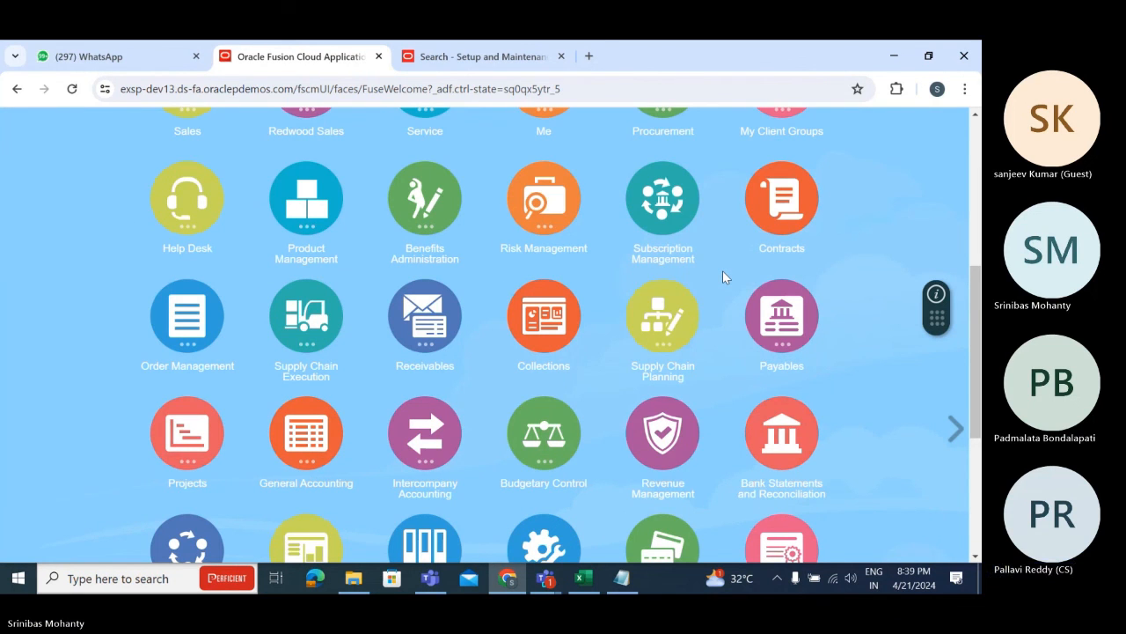
left_click(440, 342)
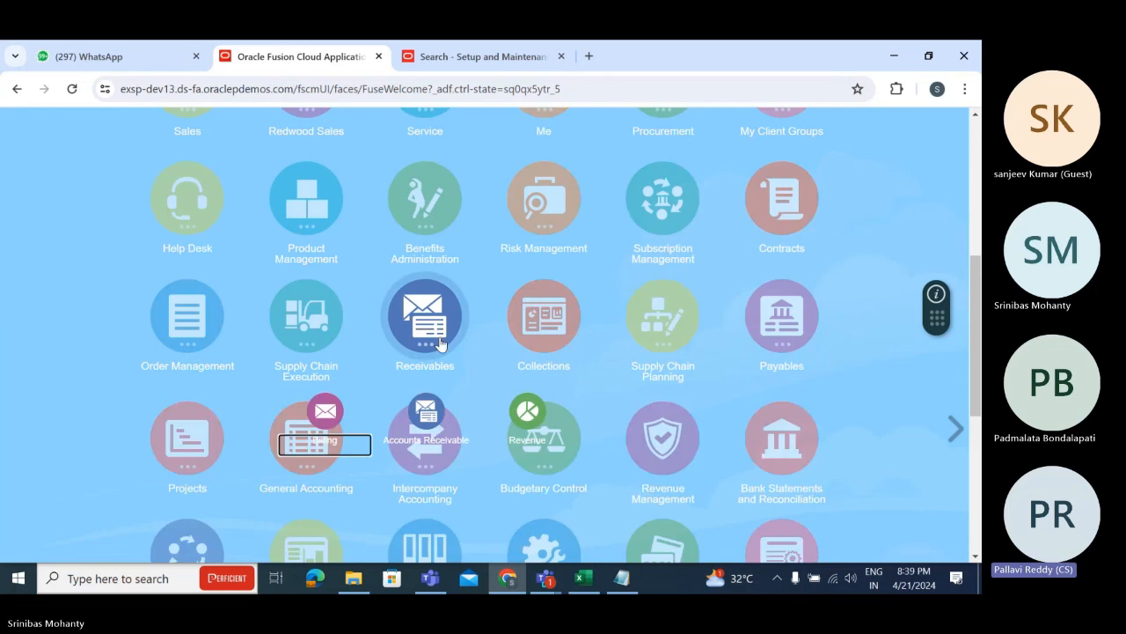
left_click(523, 417)
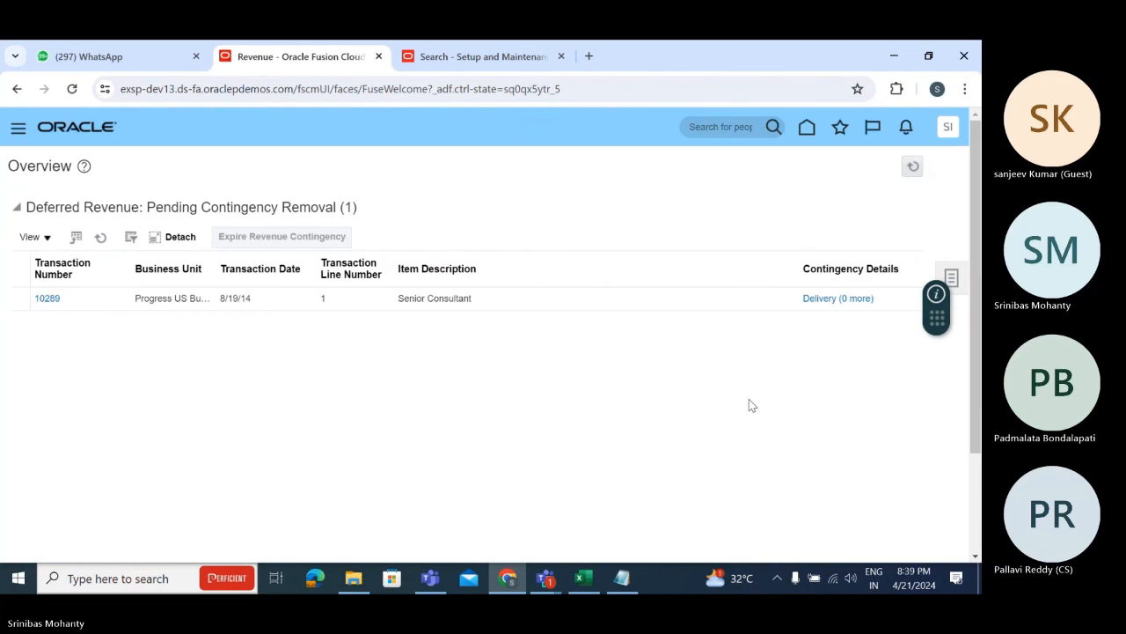
left_click(90, 299)
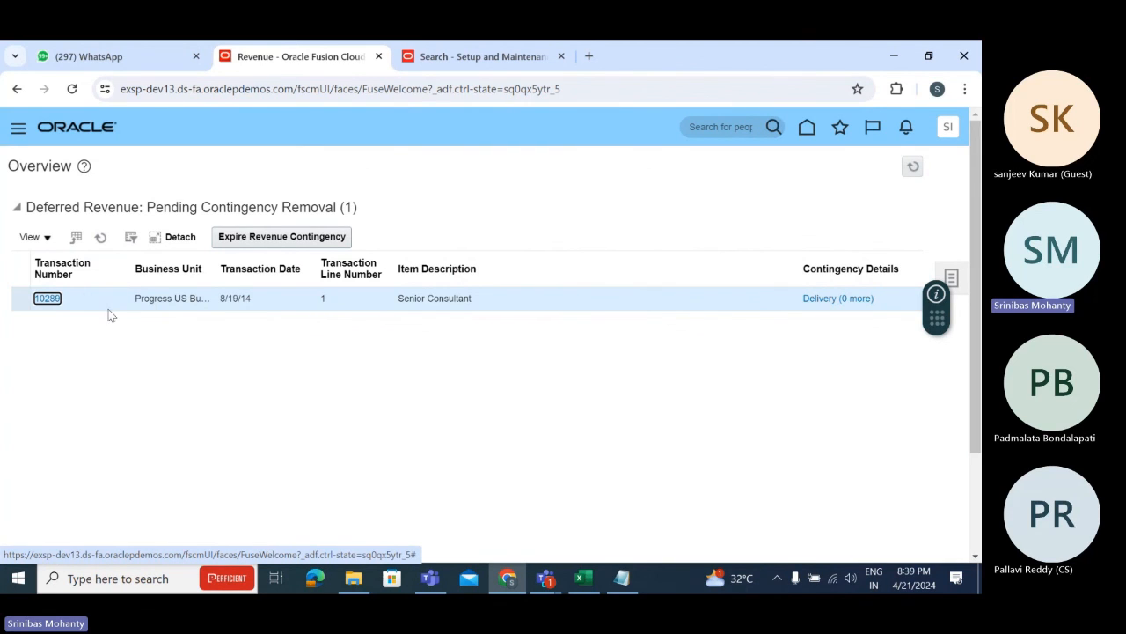
left_click_drag(200, 207, 357, 205)
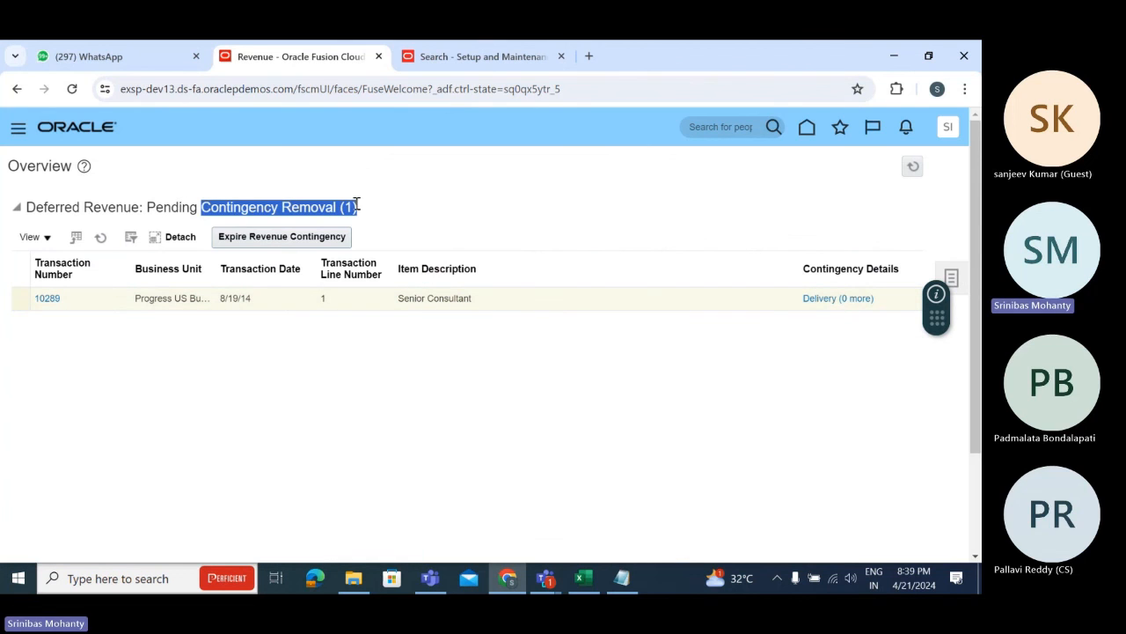
left_click(618, 234)
Switch to the Finance training workbook in Excel and look through the Receivables notes on Sheet4.
left_click(584, 578)
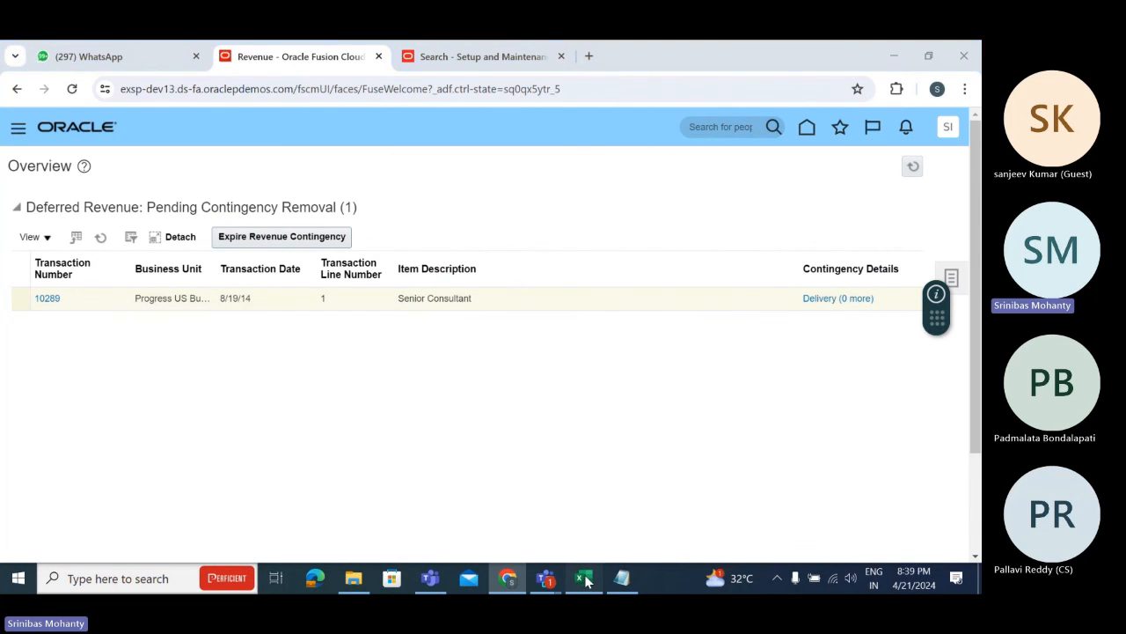
left_click(170, 407)
scroll(239, 395, "up", 6)
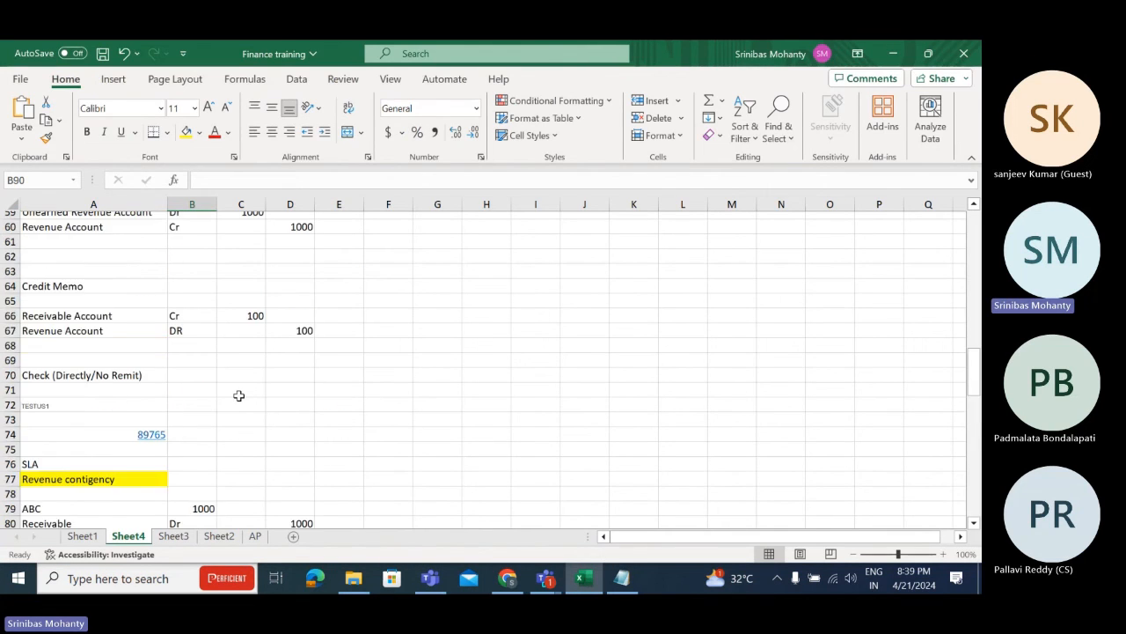
scroll(238, 396, "up", 16)
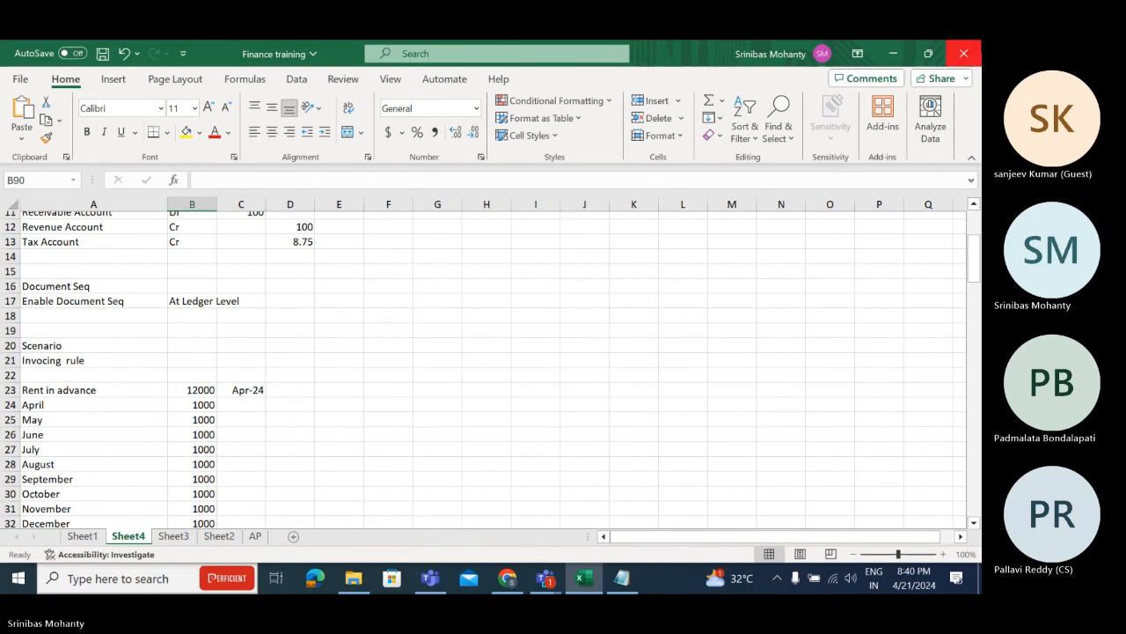
mouse_move(976, 280)
left_mouse_down()
mouse_move(975, 258)
mouse_move(975, 297)
left_mouse_up()
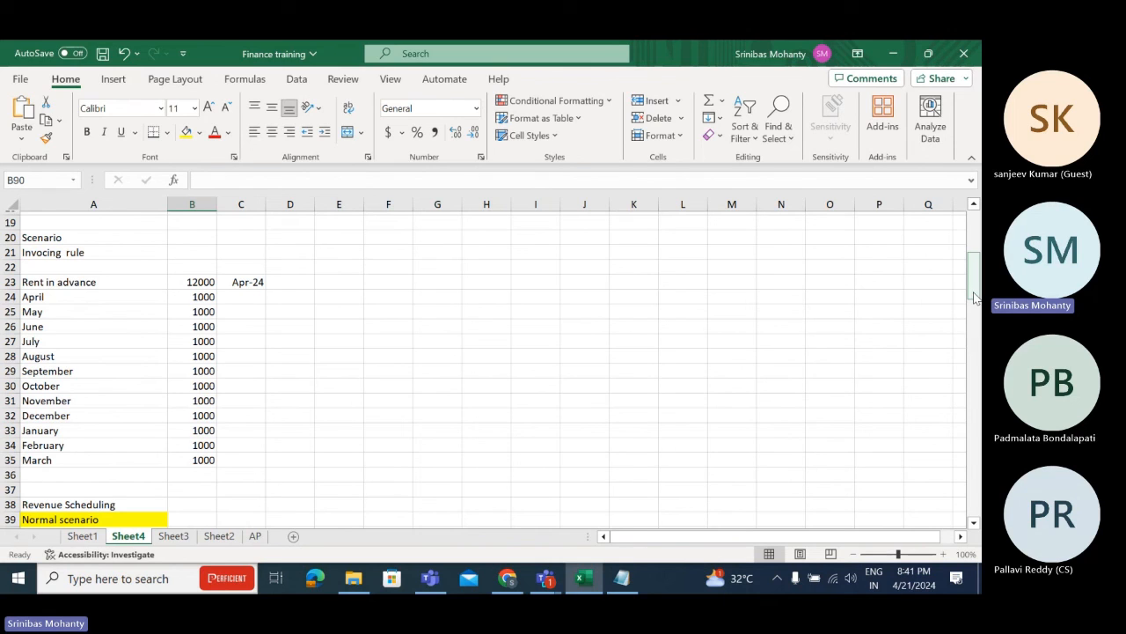
left_click(487, 400)
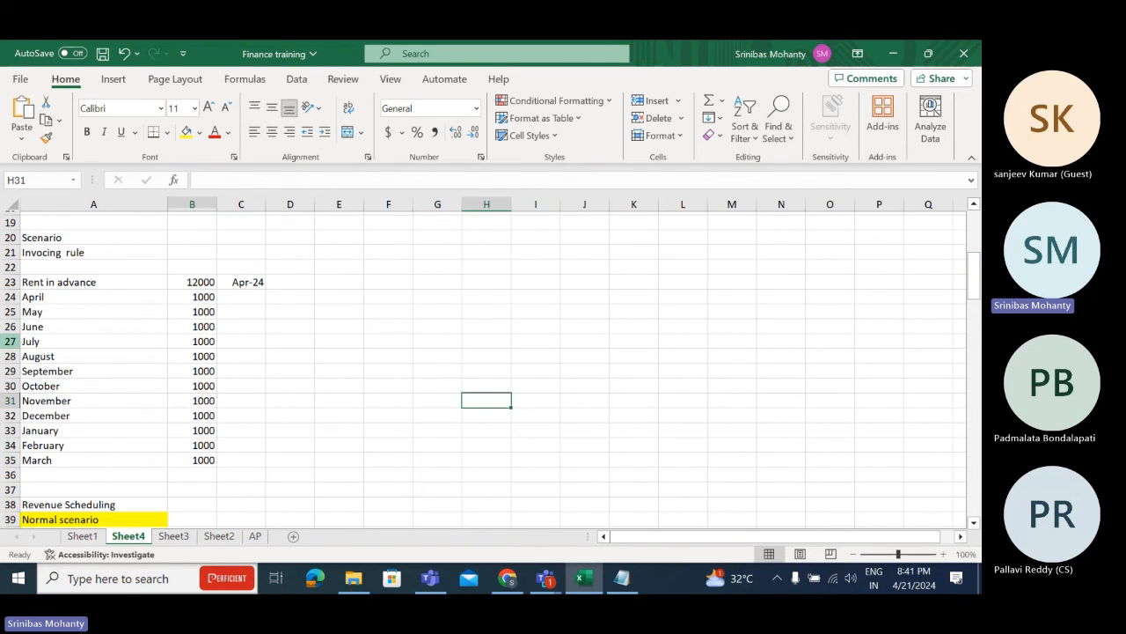
scroll(114, 378, "up", 1)
scroll(114, 379, "up", 5)
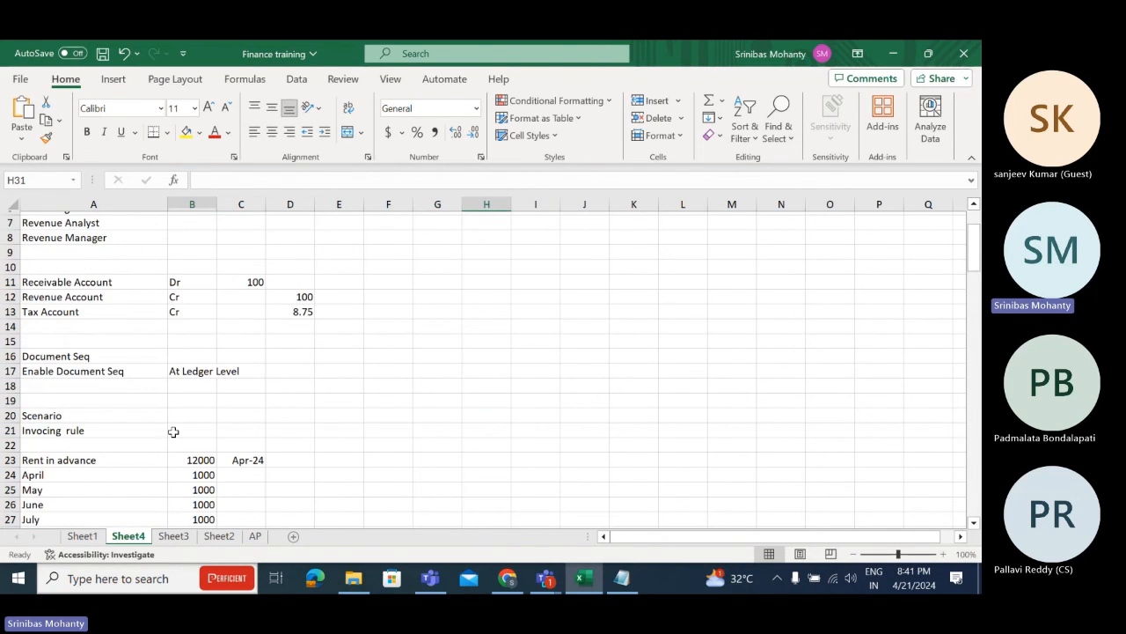
Examine the rent-in-advance monthly schedule and the Revenue Scheduling section with its normal scenario on Sheet4.
scroll(189, 348, "down", 3)
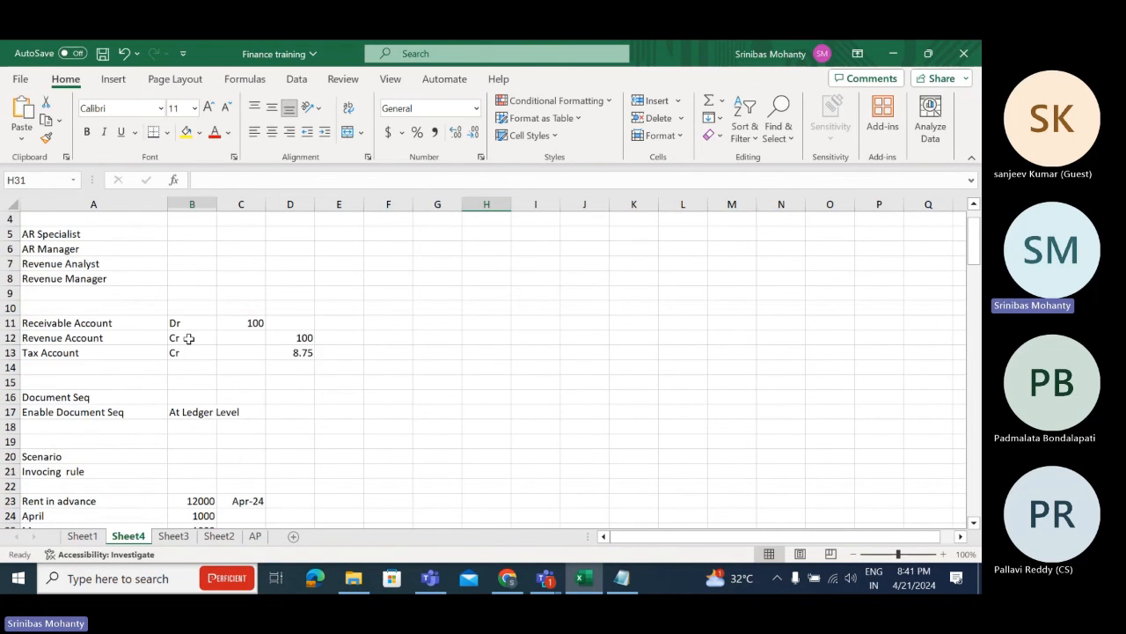
scroll(76, 387, "up", 1)
left_click(61, 412)
left_click(186, 426, "shift")
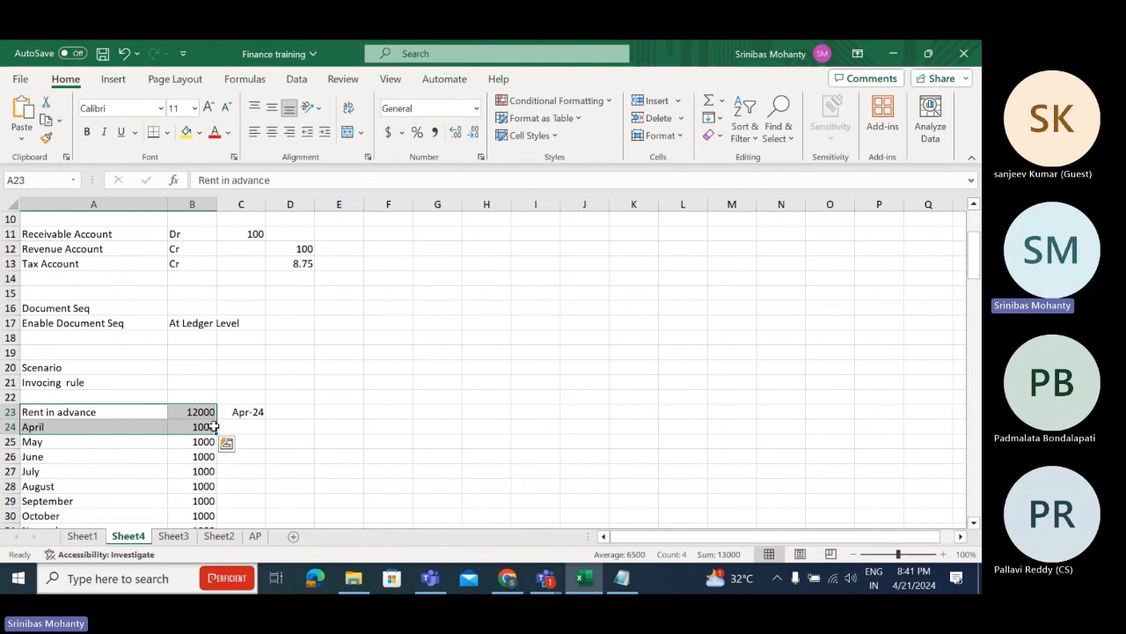
left_click_drag(76, 412, 235, 473)
scroll(505, 420, "down", 3)
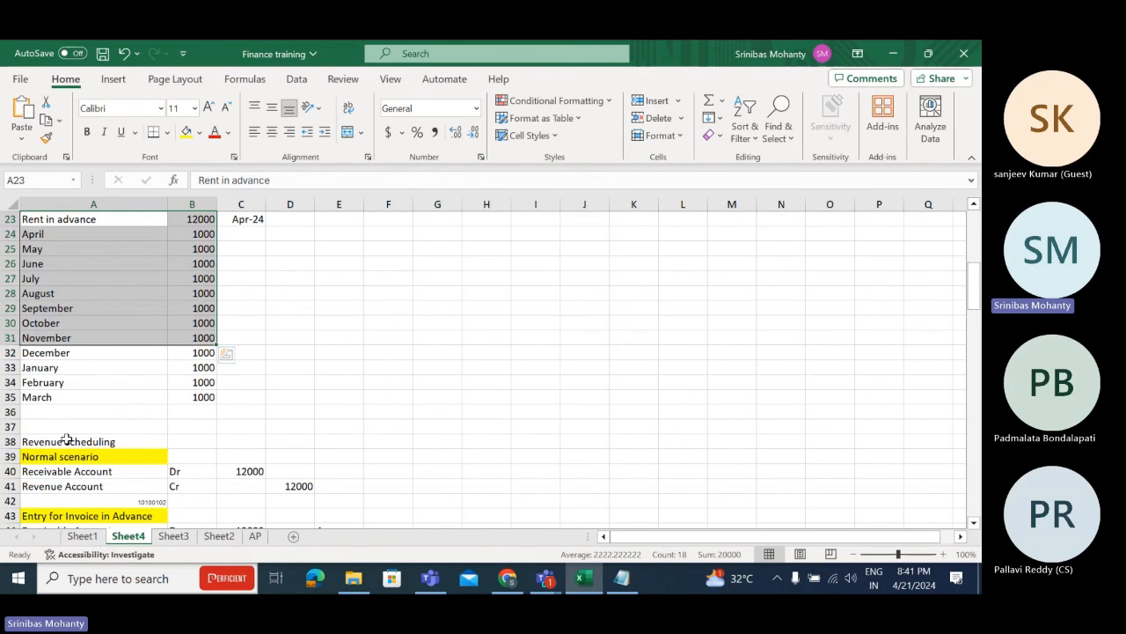
left_click_drag(67, 440, 199, 460)
left_click(340, 427)
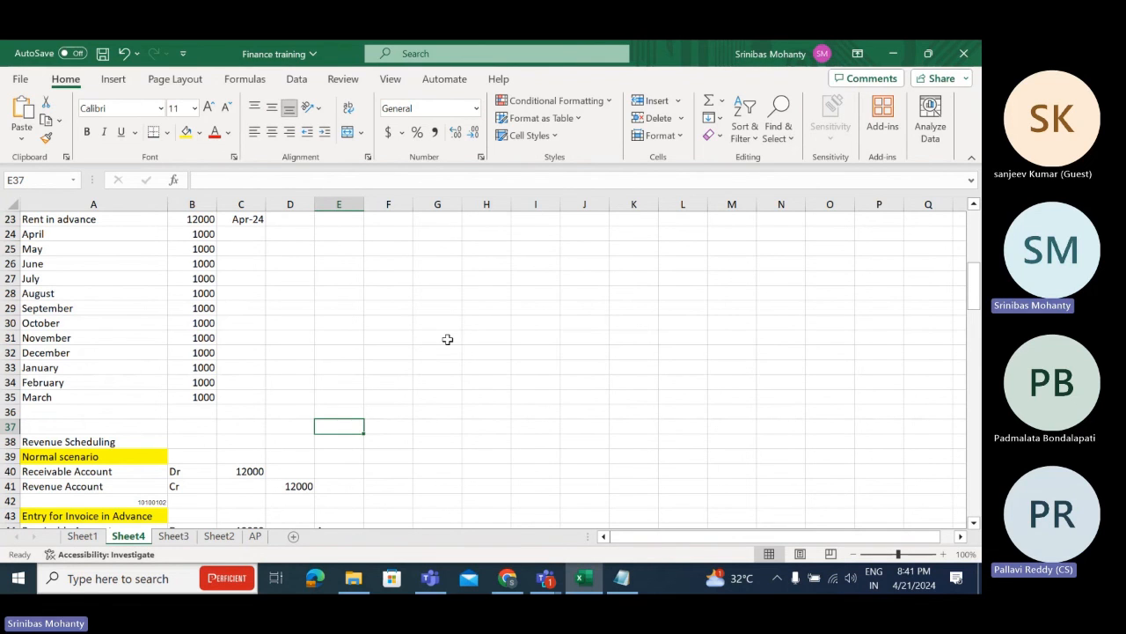
Review the Sheet4 journal entries from invoice in advance to revenue contingency, then the AR notes at the beginning.
scroll(447, 338, "down", 10)
scroll(447, 339, "up", 5)
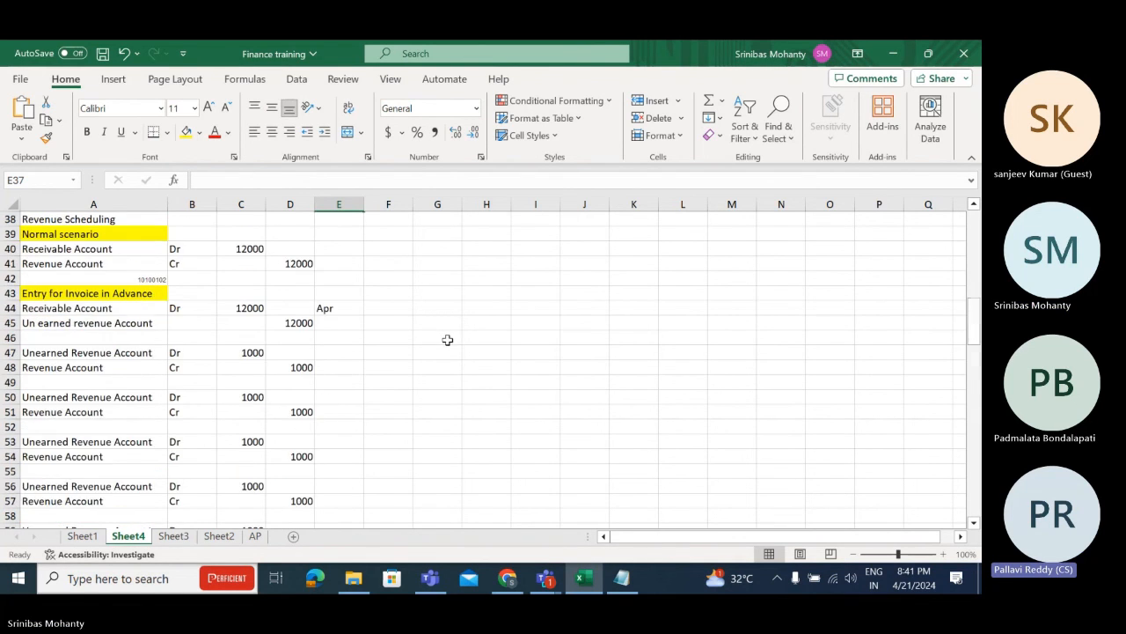
scroll(447, 339, "down", 6)
scroll(447, 338, "down", 3)
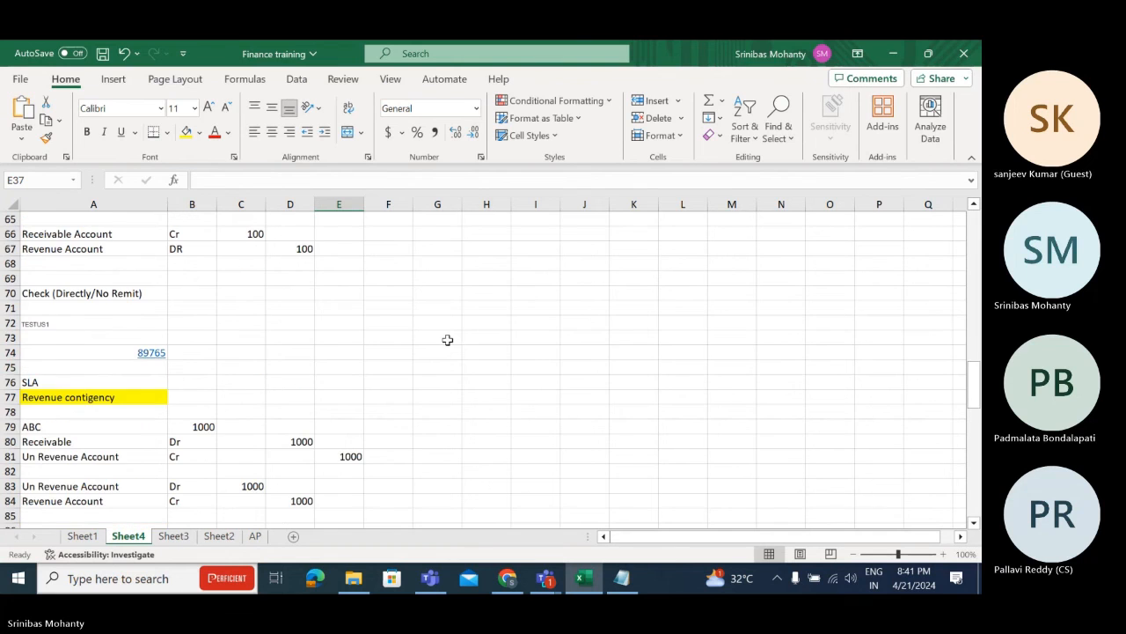
scroll(365, 379, "down", 3)
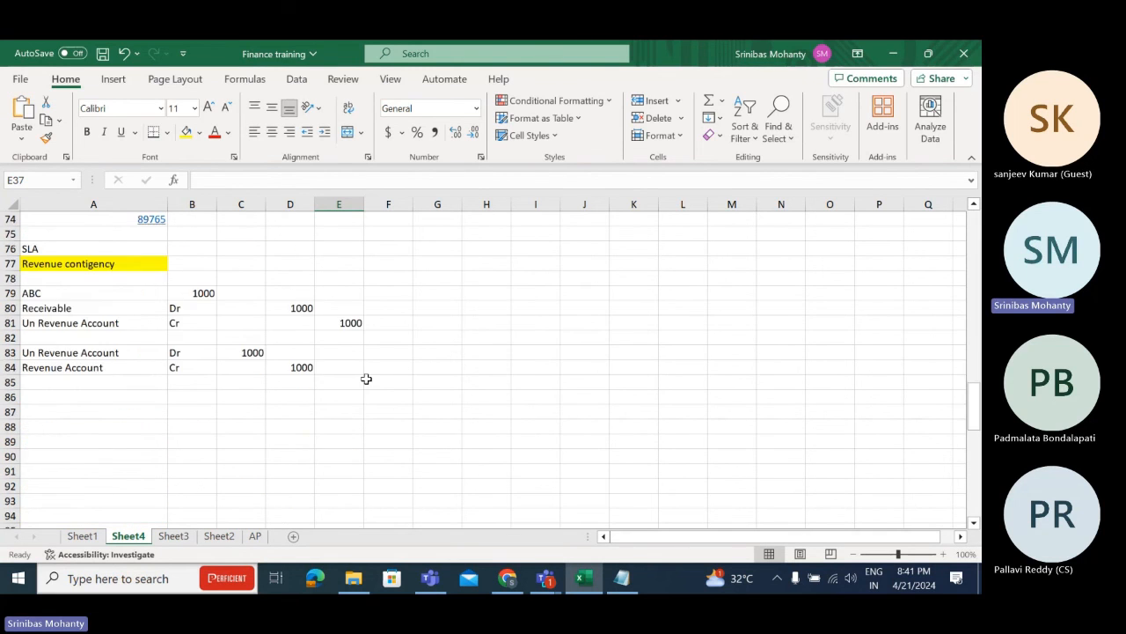
scroll(364, 379, "up", 7)
scroll(239, 472, "up", 17)
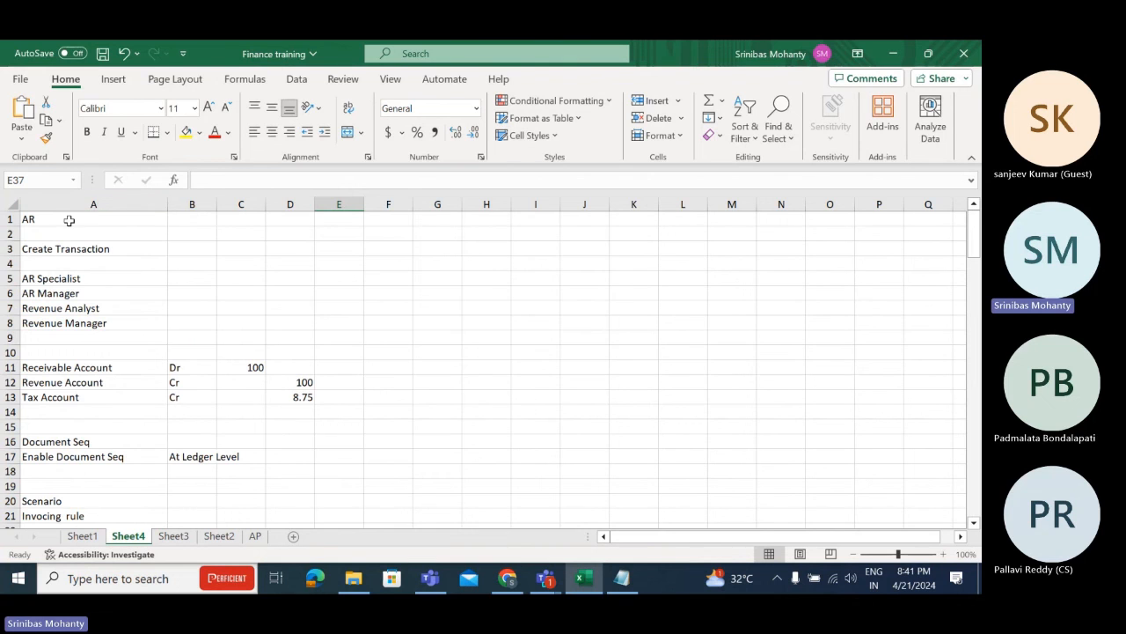
left_click_drag(68, 219, 422, 407)
scroll(422, 407, "down", 3)
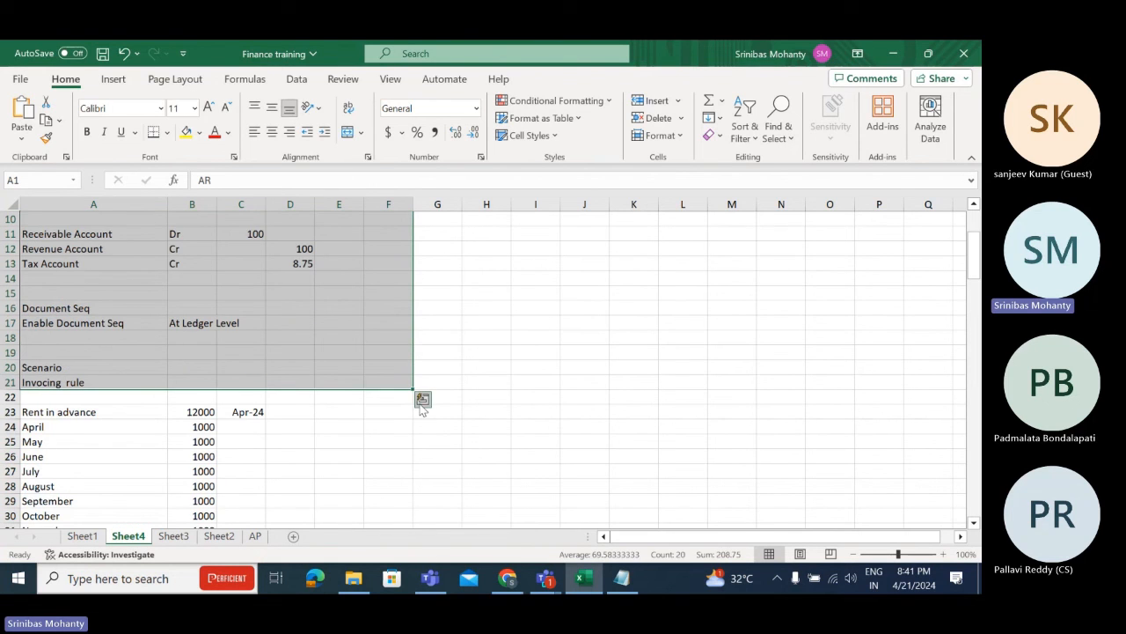
left_click(339, 456)
Insert 16 entire rows above the Revenue contigency section on Sheet4, starting at row 77.
scroll(352, 451, "down", 13)
scroll(349, 452, "down", 8)
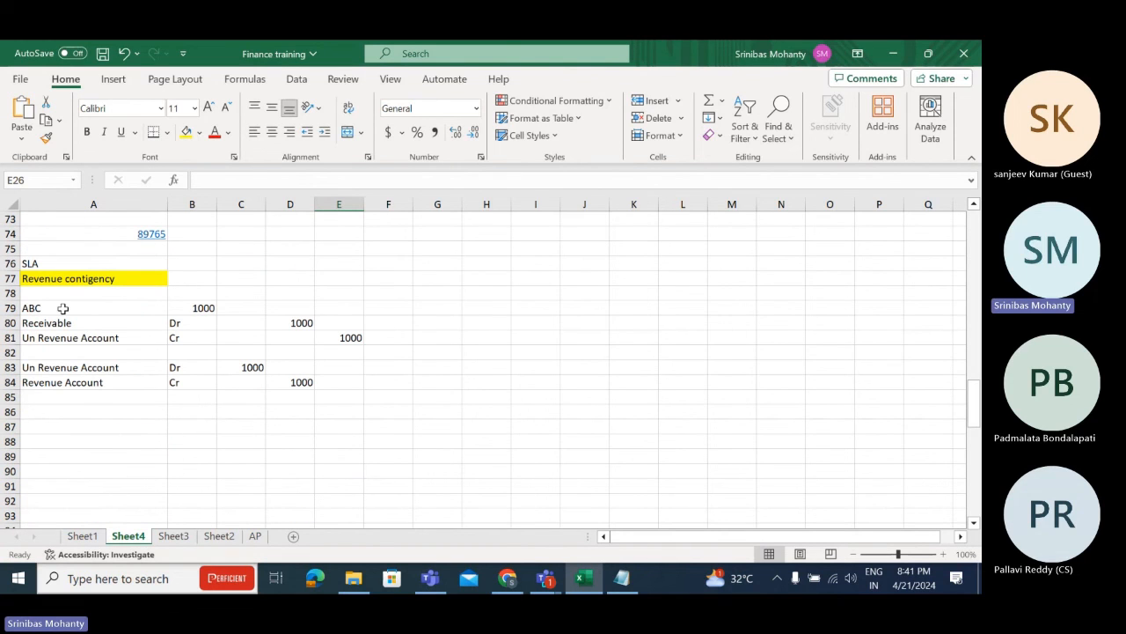
left_click_drag(43, 278, 444, 499)
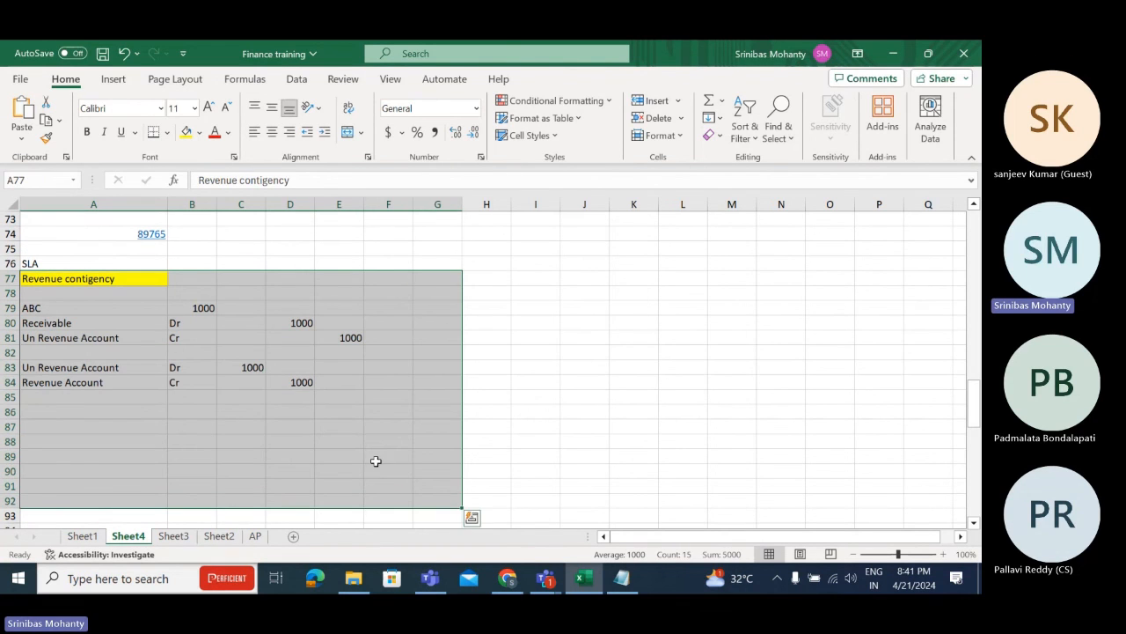
right_click(178, 314)
left_click(221, 218)
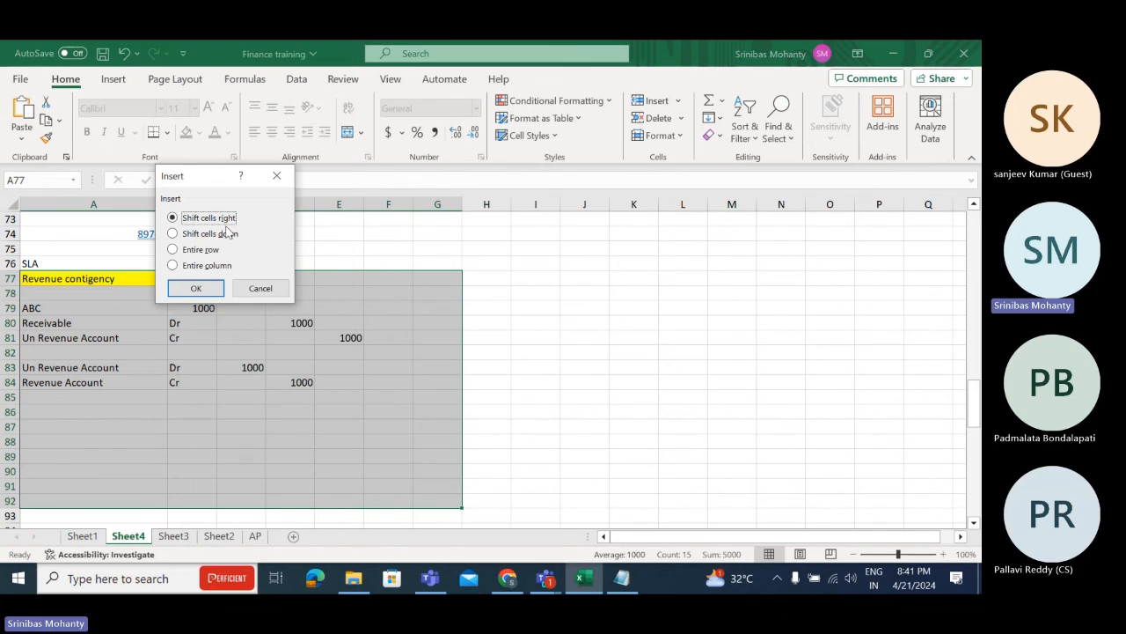
left_click(203, 252)
left_click(197, 288)
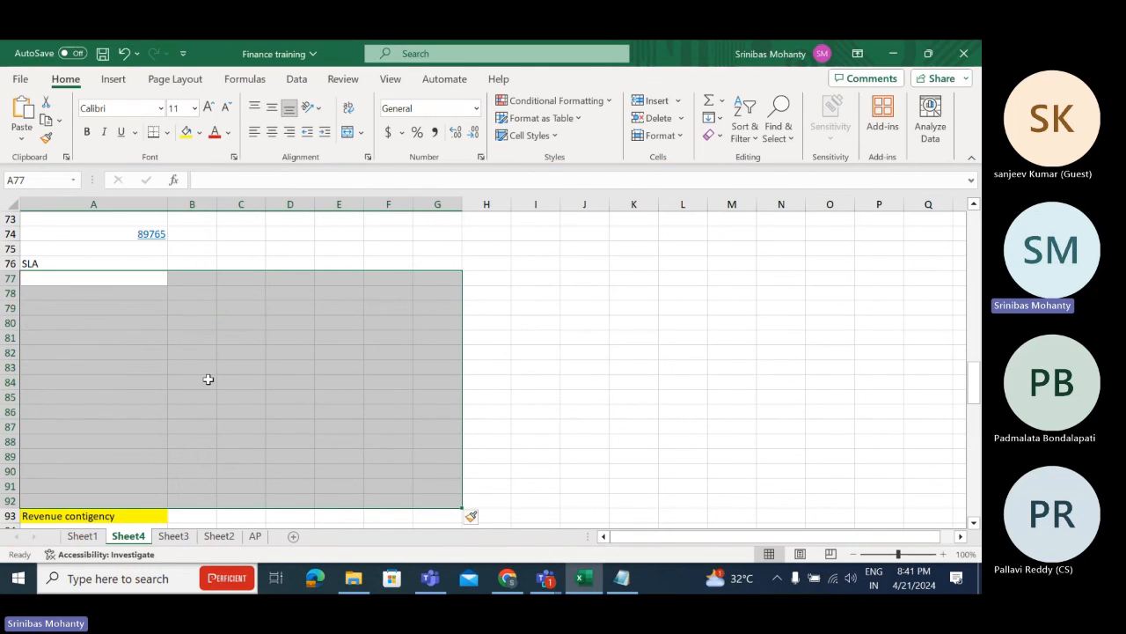